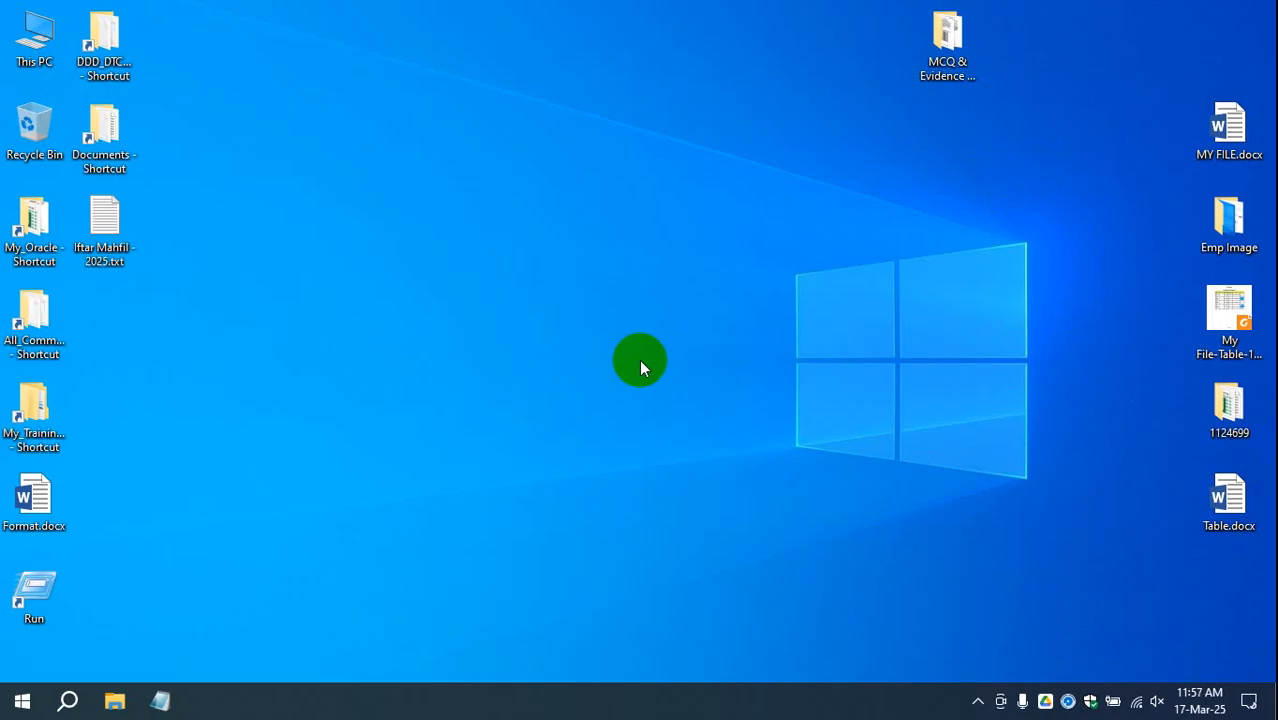
right_click(463, 208)
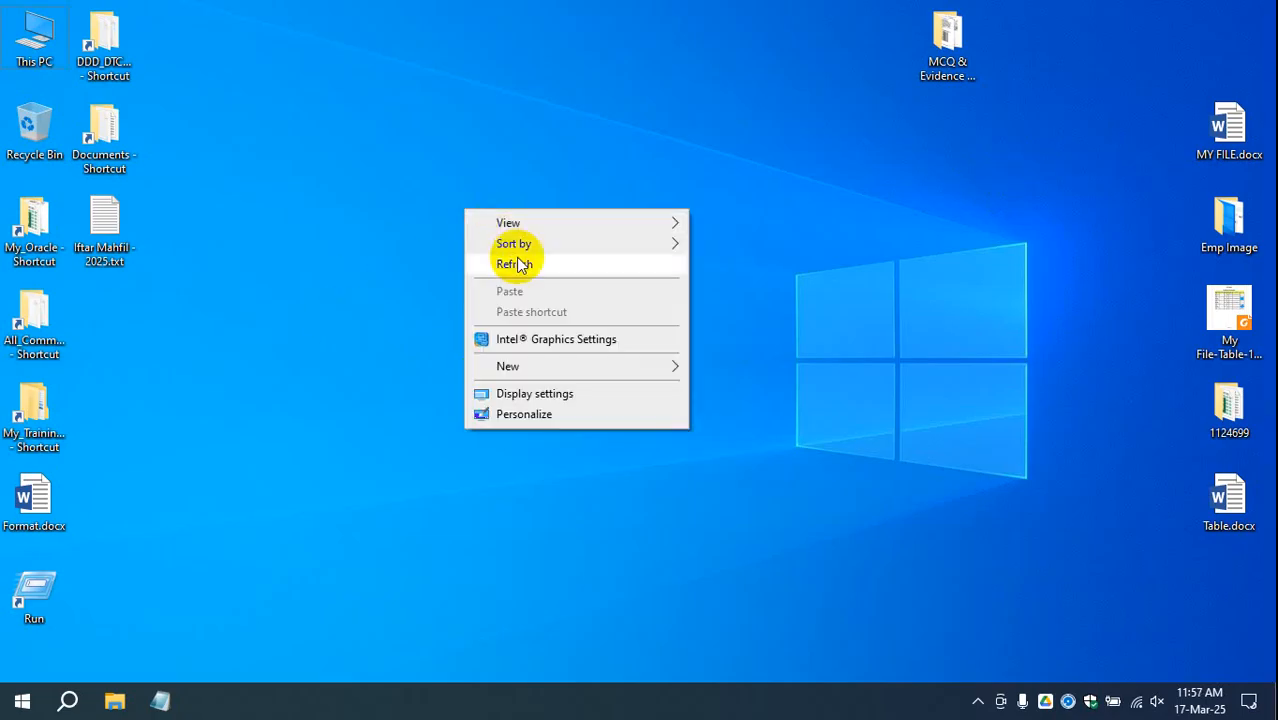
left_click(517, 258)
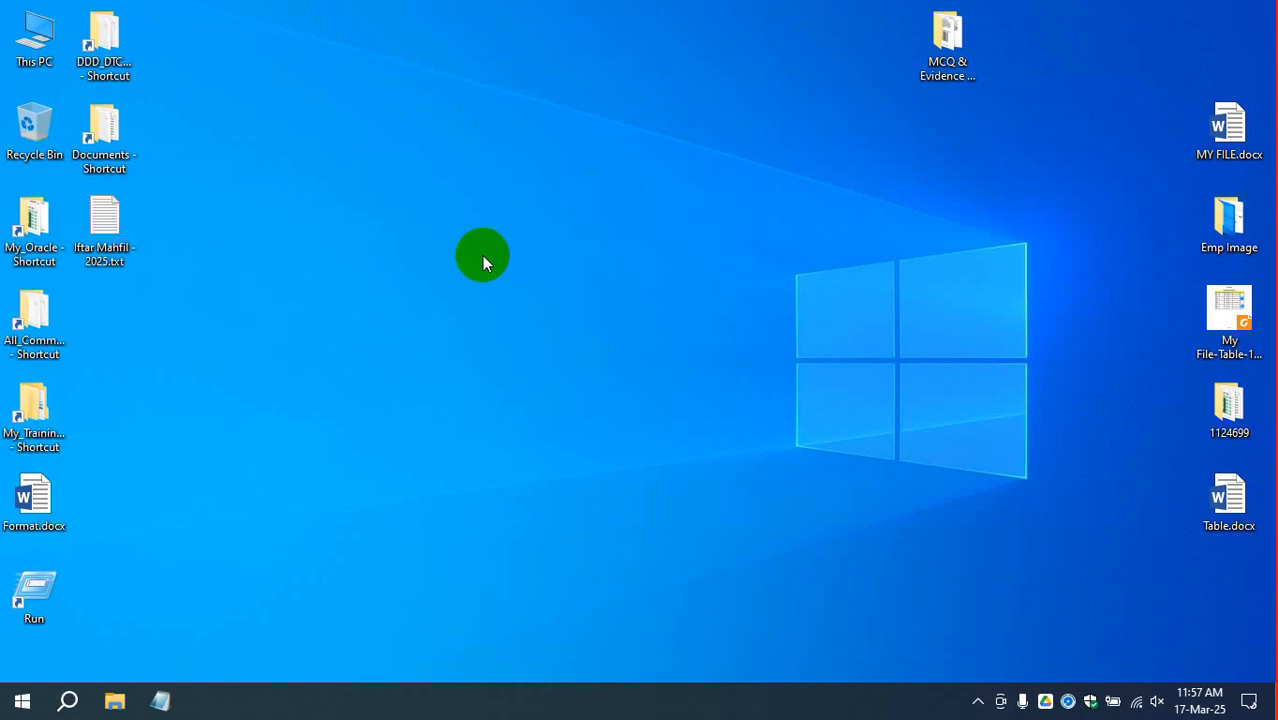
right_click(432, 186)
left_click(468, 242)
Open Paint and use the Pencil to sketch the circled letters CV, plus a small open C-shaped stroke to their right.
left_click(4, 711)
left_click(470, 178)
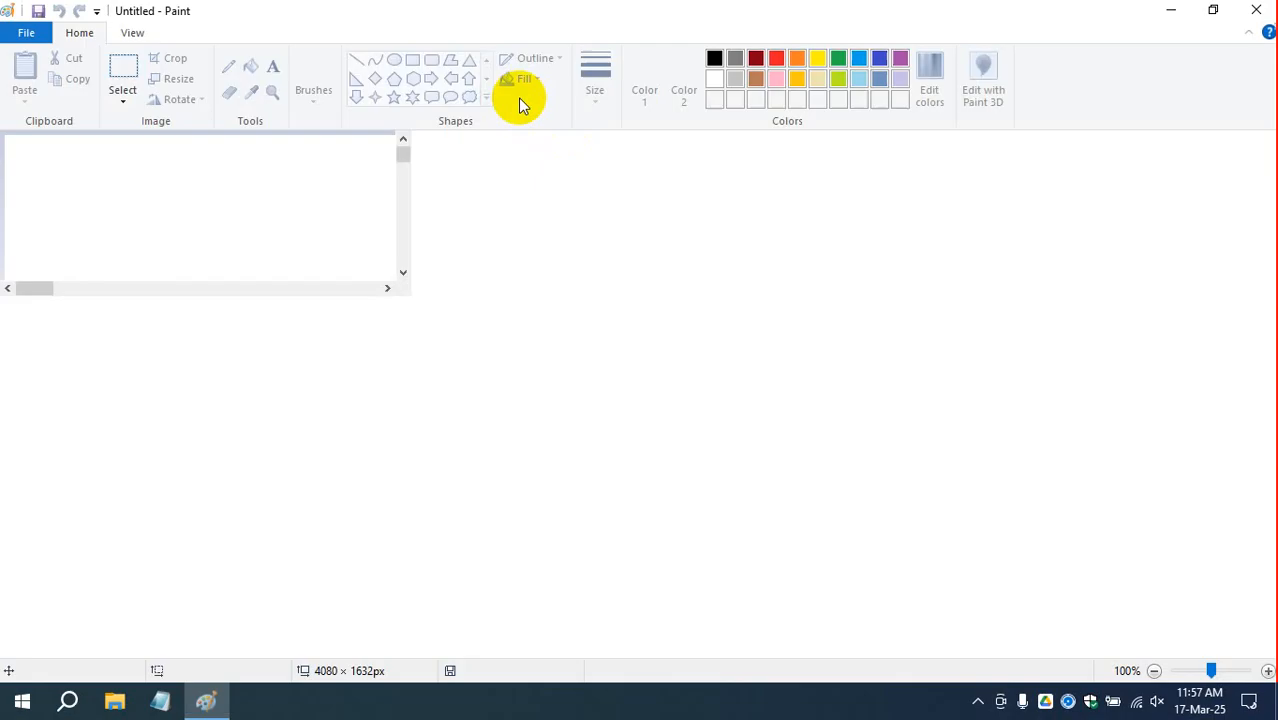
left_click(230, 68)
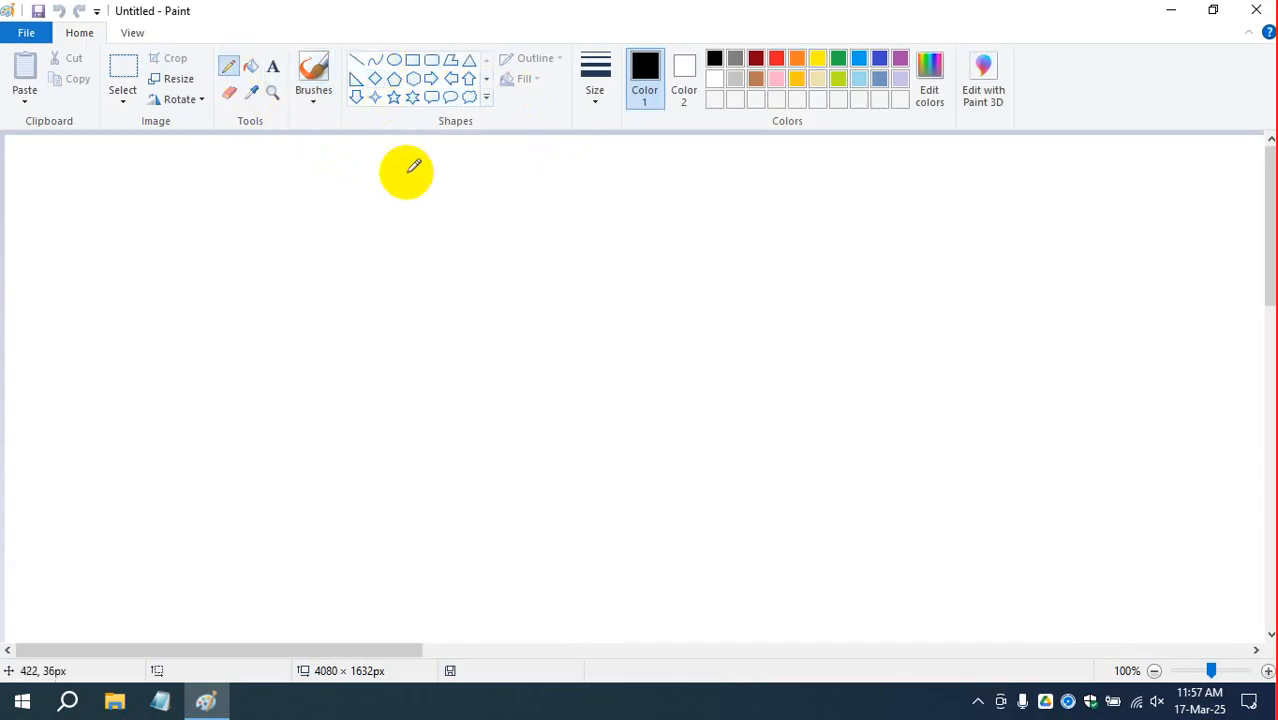
mouse_move(407, 171)
left_mouse_down()
mouse_move(394, 248)
mouse_move(519, 190)
mouse_move(405, 268)
mouse_move(508, 191)
mouse_move(463, 152)
left_mouse_up()
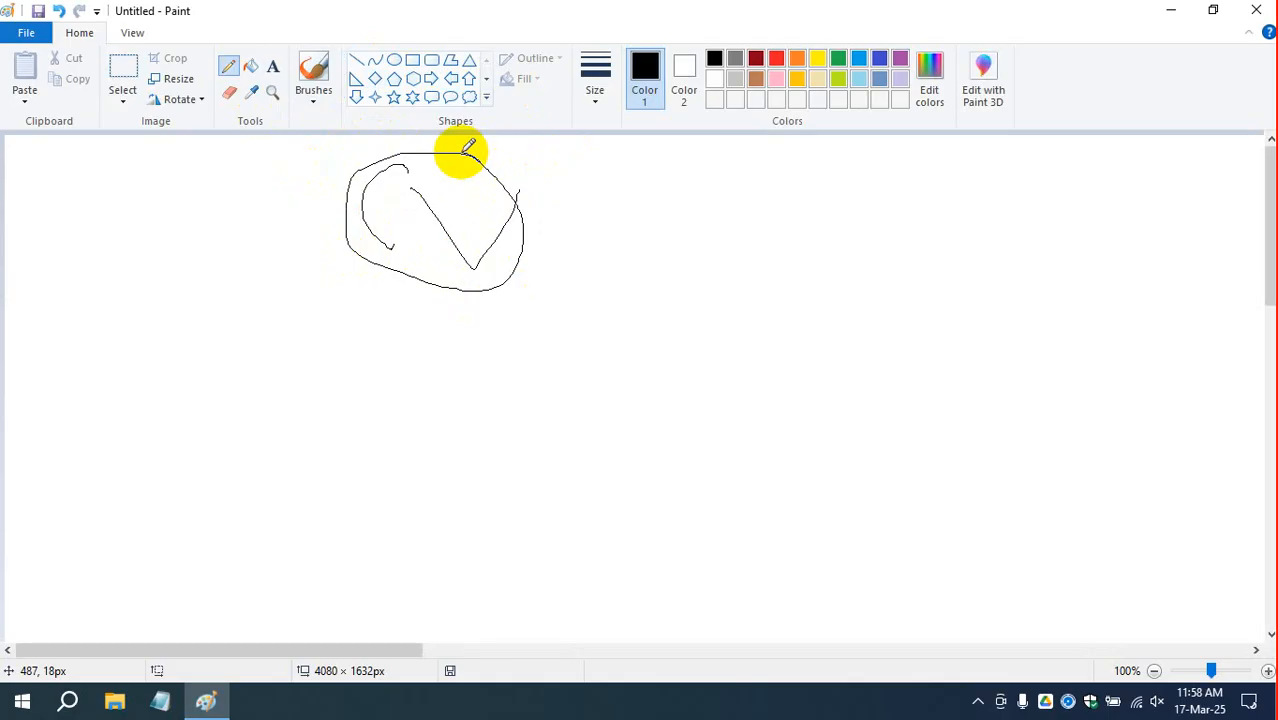
left_click_drag(803, 195, 787, 242)
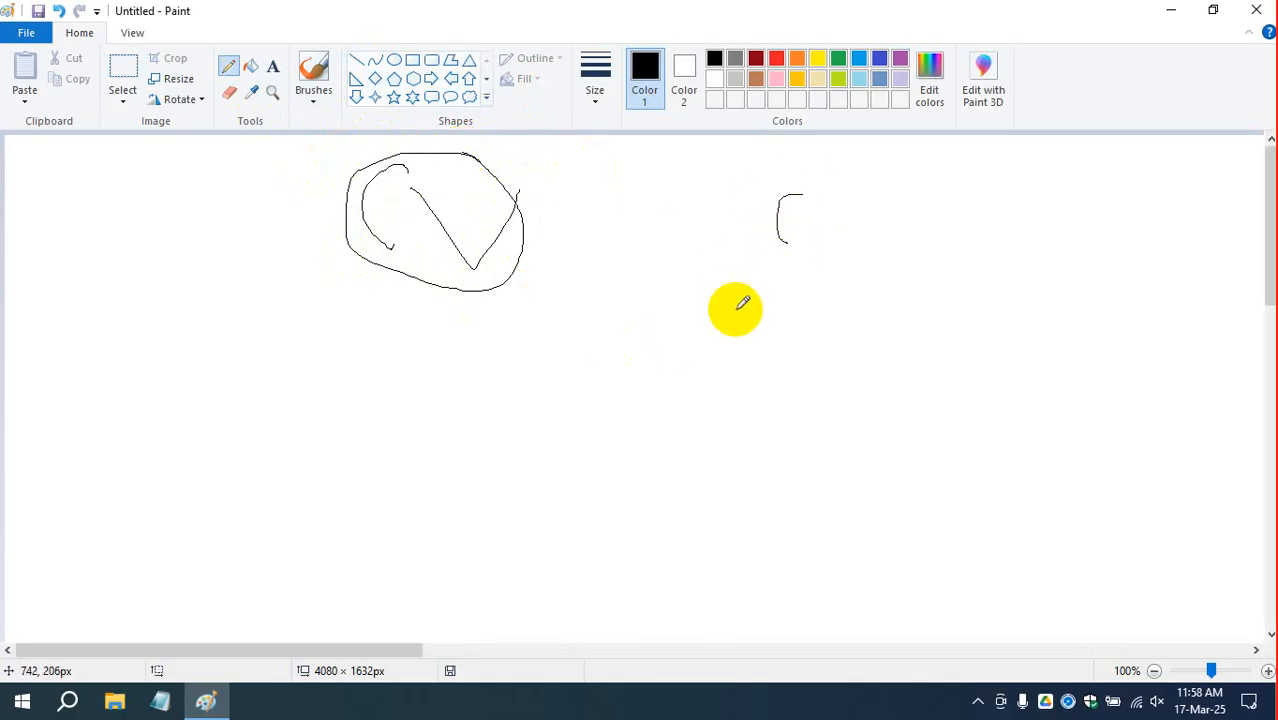
Open Google Chrome and search Google for "cv format in ms word".
key("super")
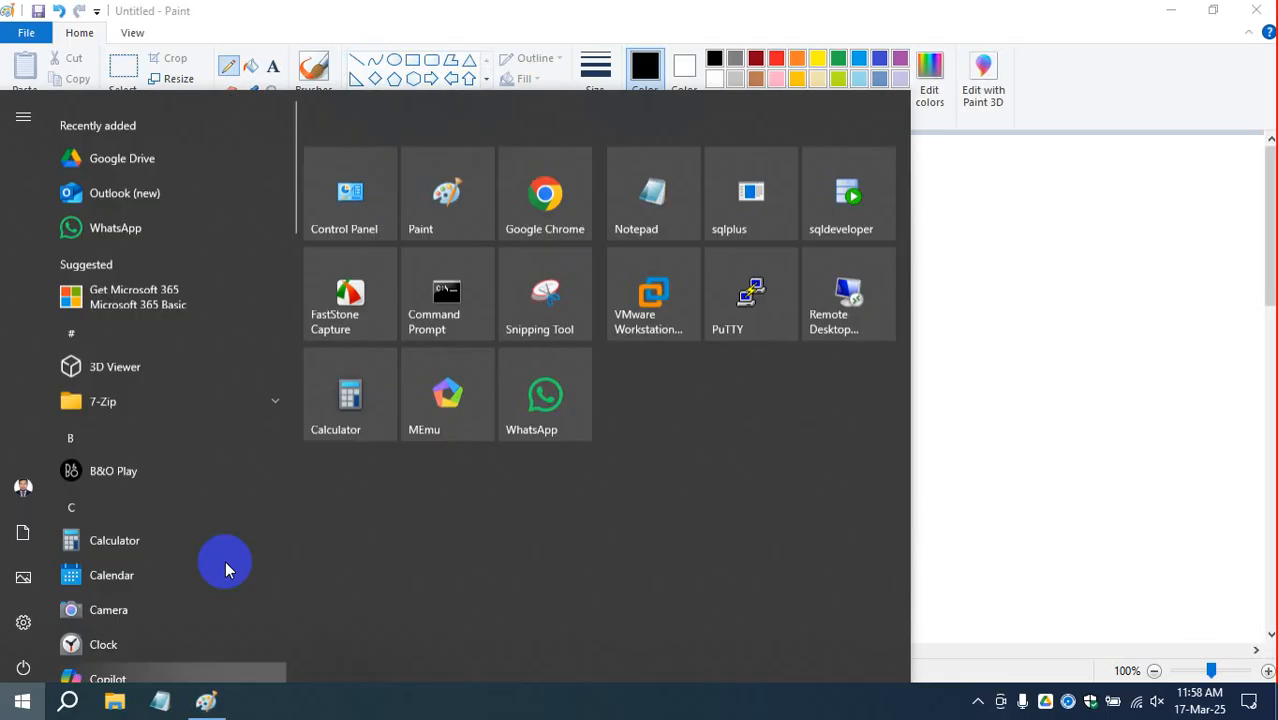
left_click(545, 192)
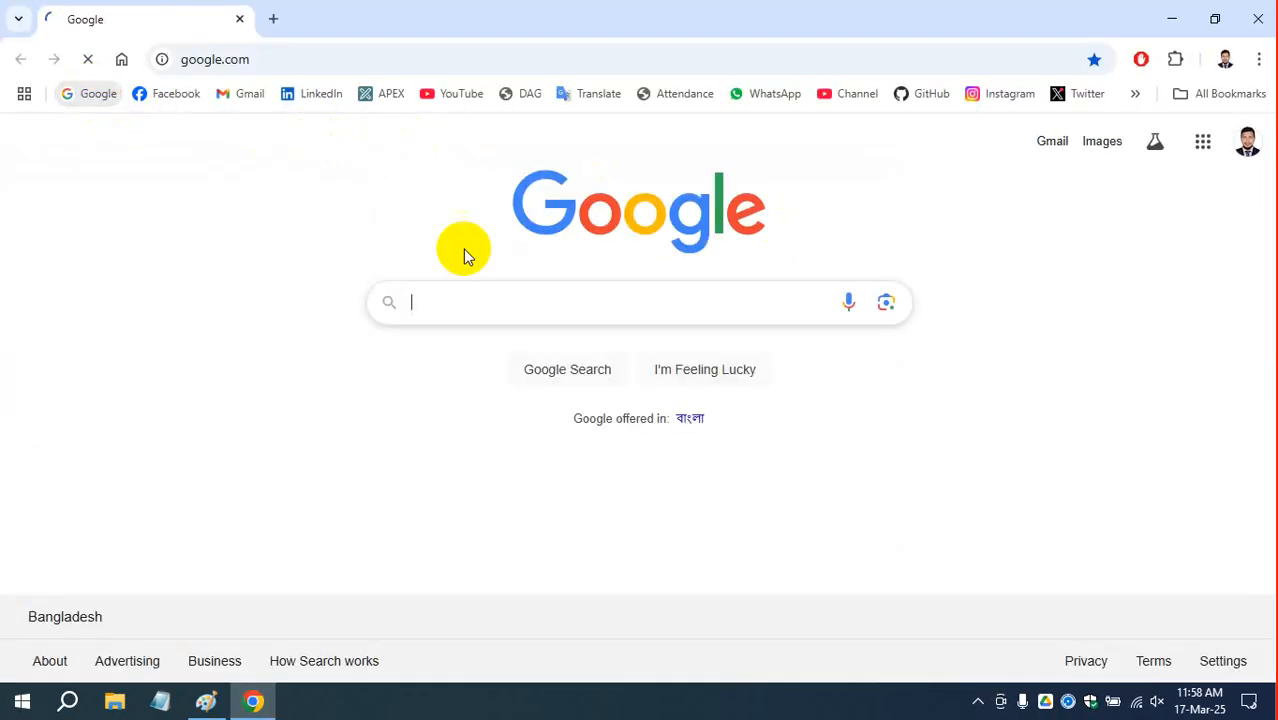
type("cv for")
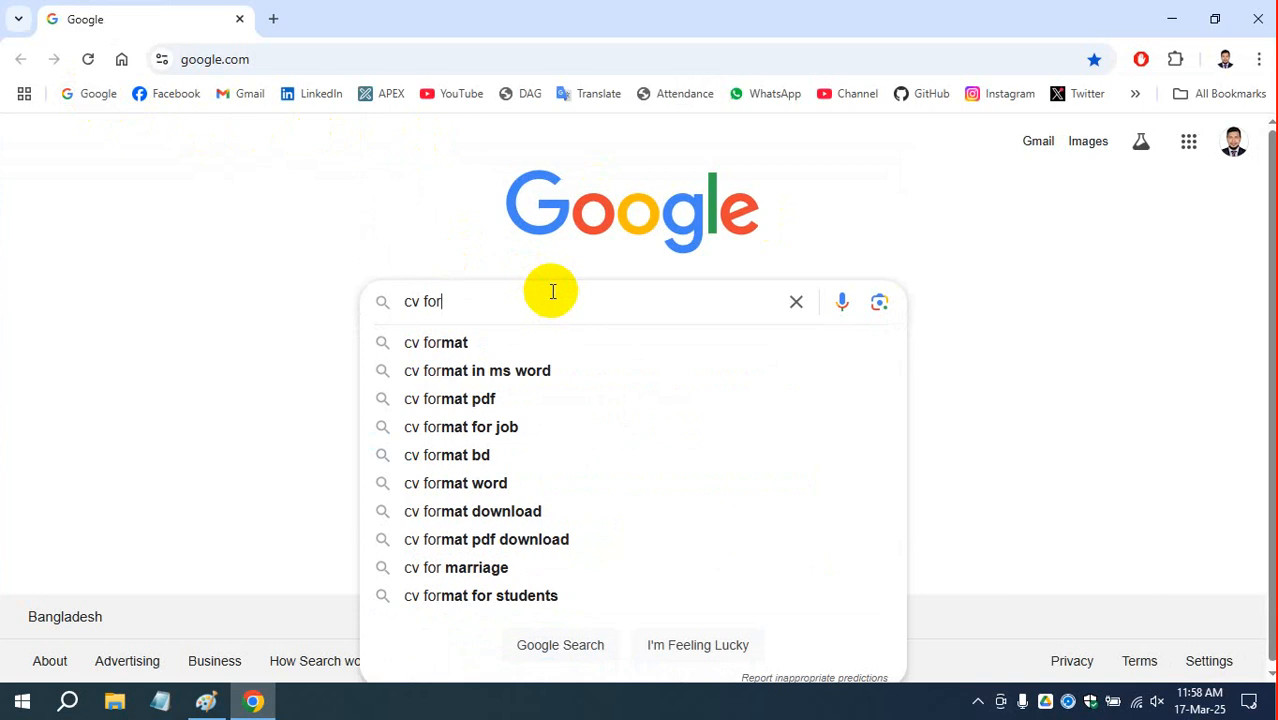
key("Down")
key("Down")
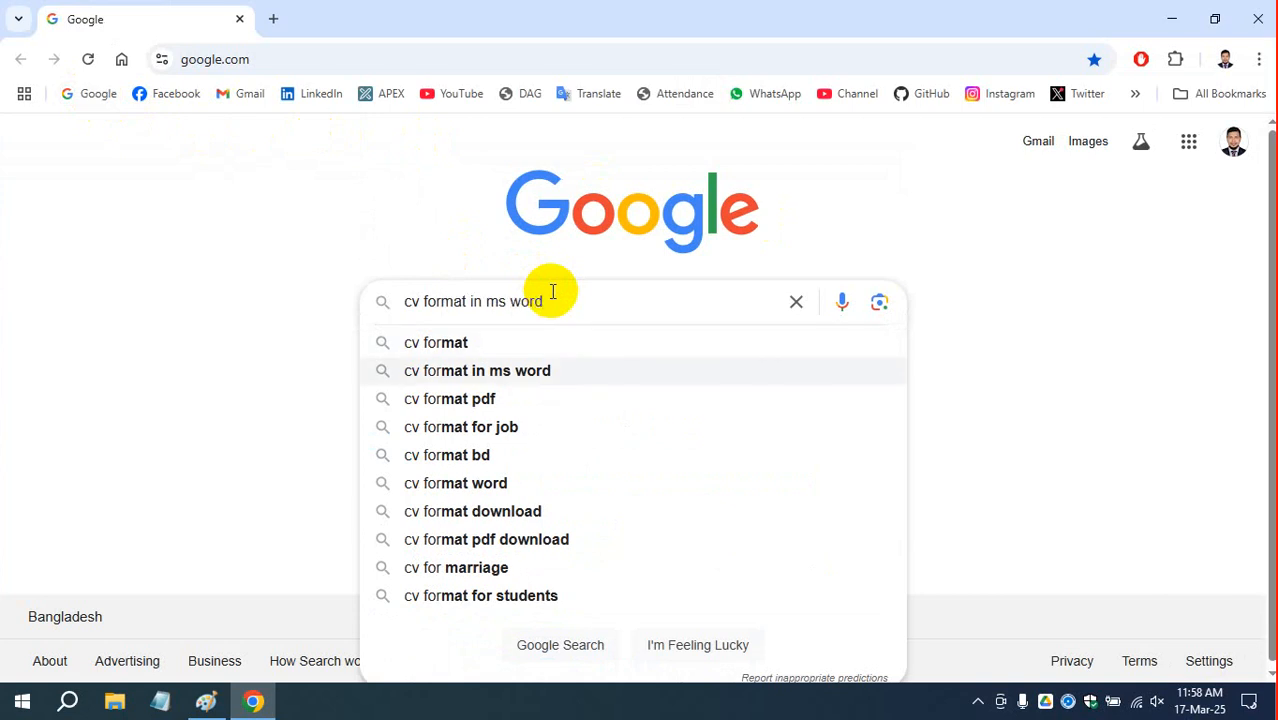
key("Return")
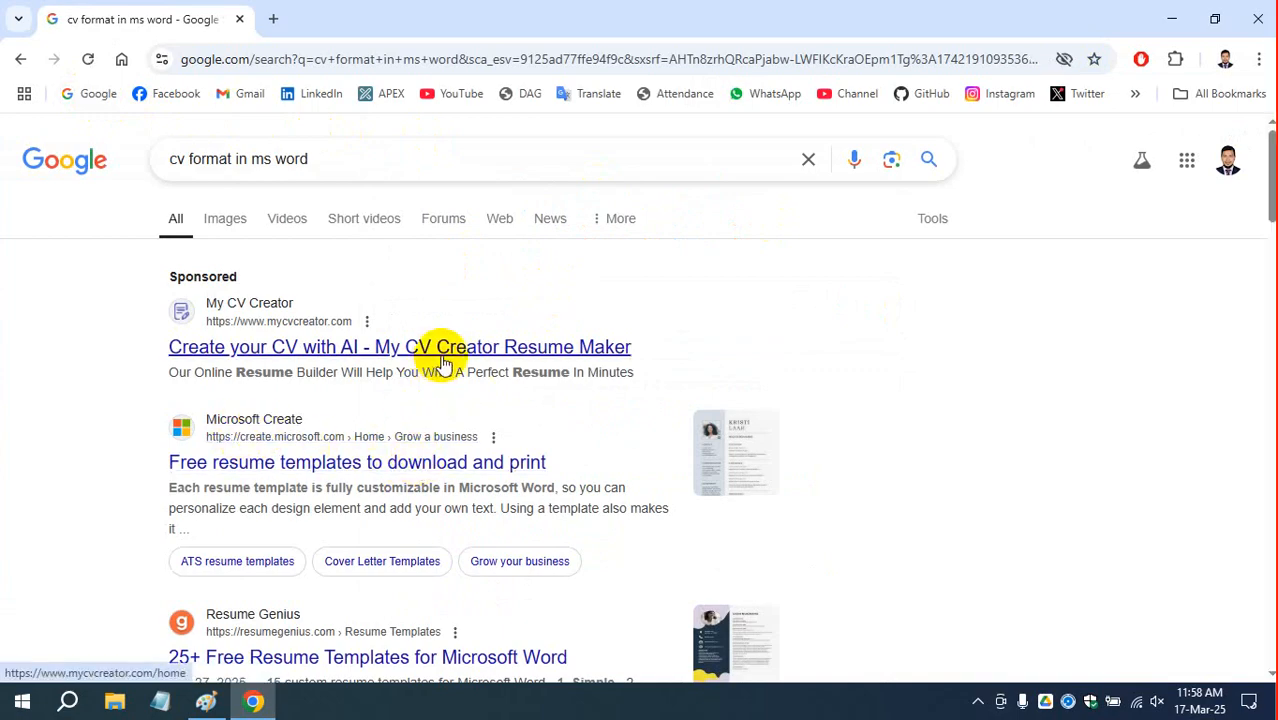
Show the image results for the search and look through the CV template designs.
scroll(444, 364, "down", 3)
scroll(399, 420, "up", 3)
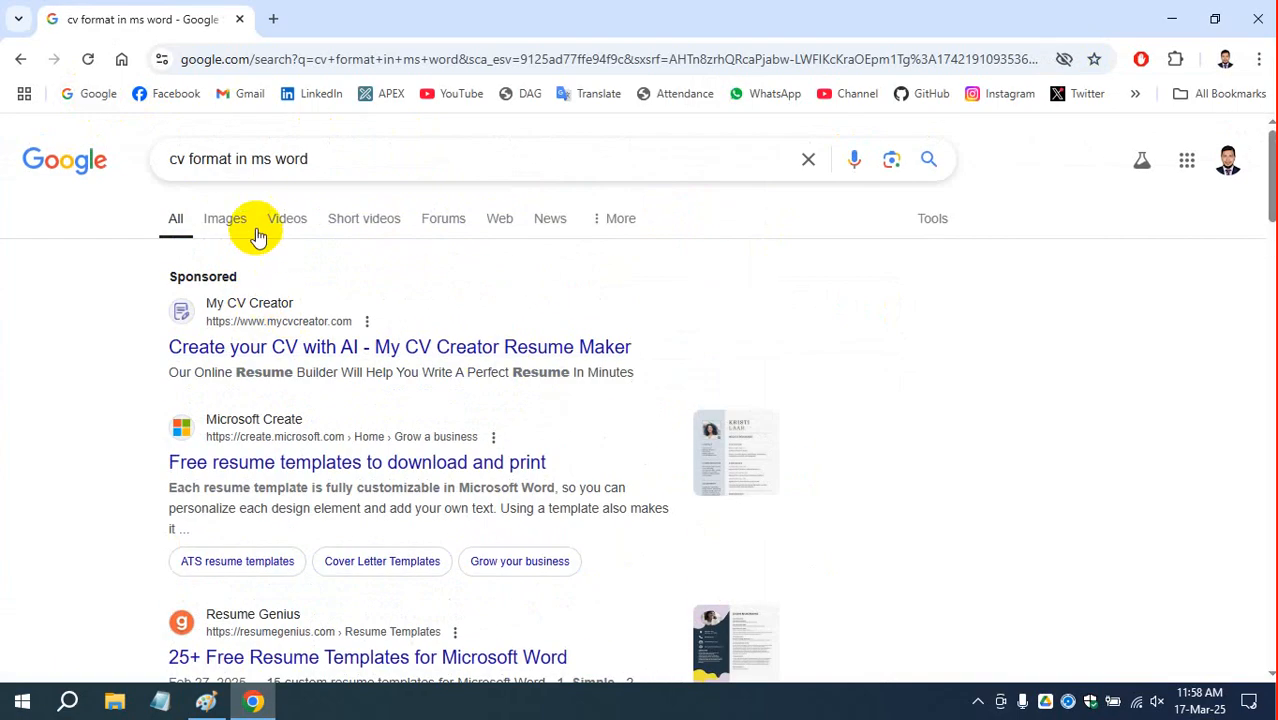
left_click(232, 217)
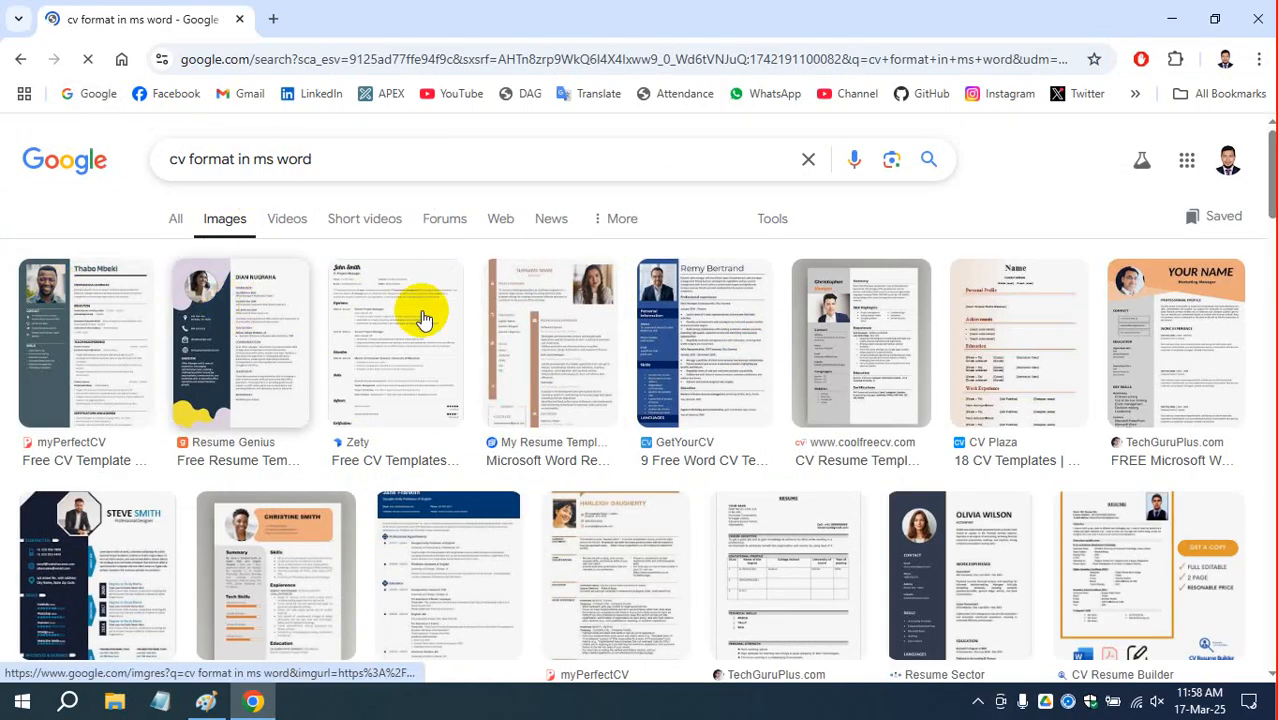
scroll(1141, 337, "down", 3)
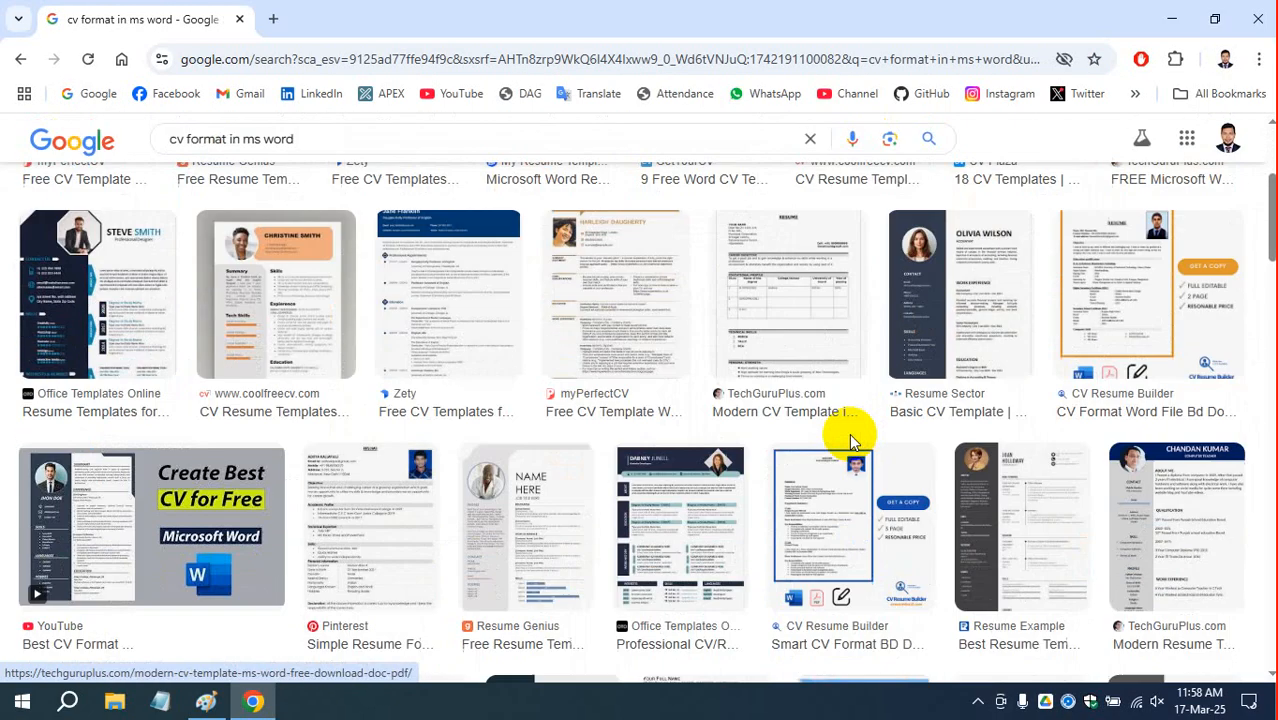
scroll(850, 440, "down", 3)
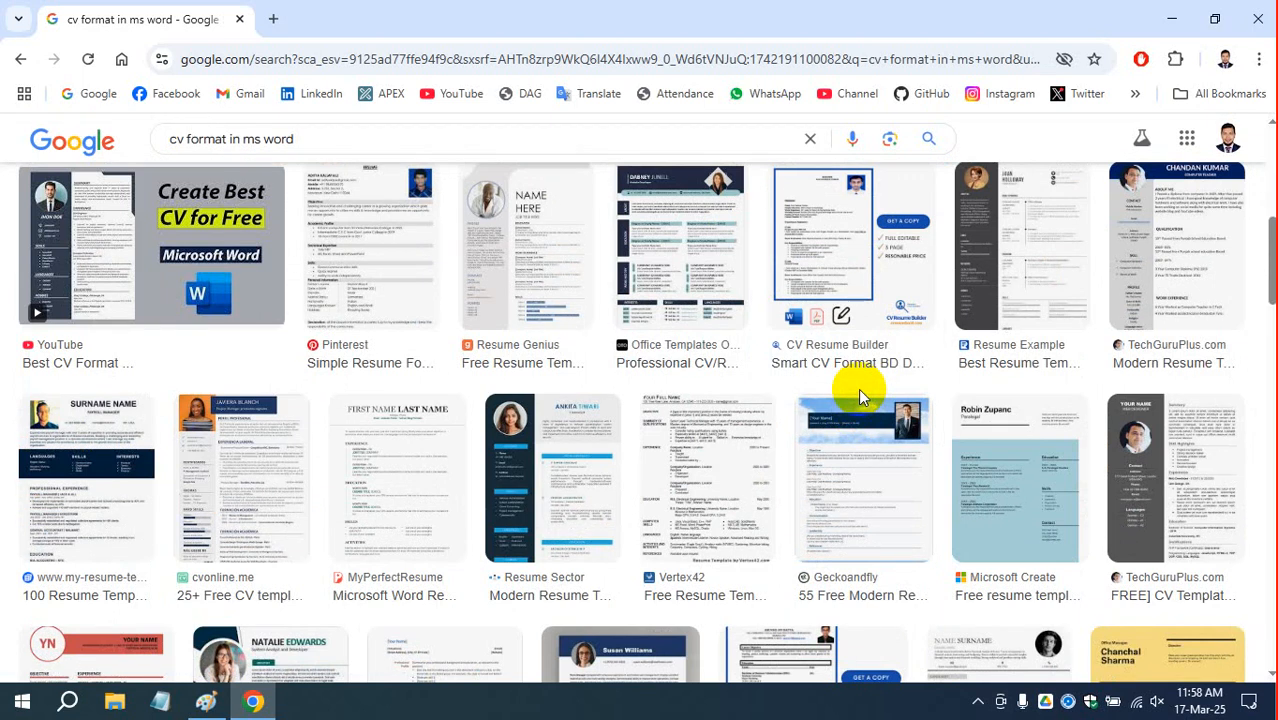
scroll(640, 360, "up", 2)
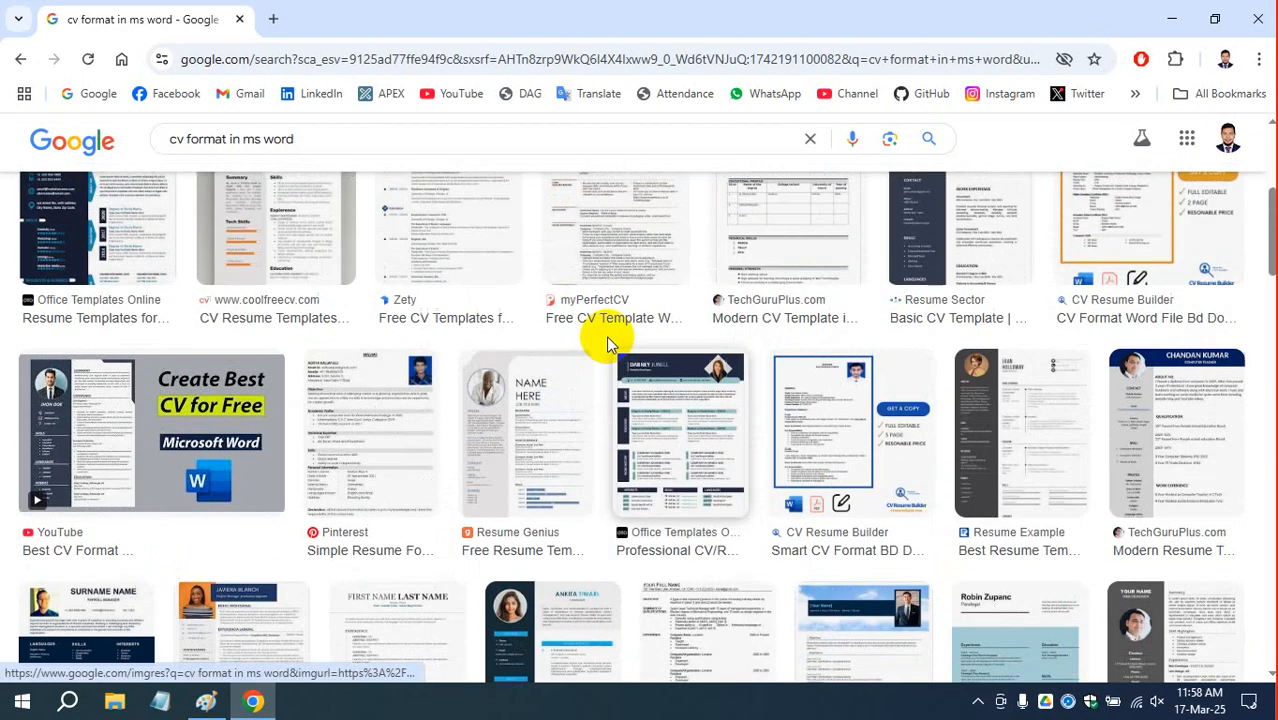
scroll(257, 400, "up", 3)
scroll(357, 371, "up", 2)
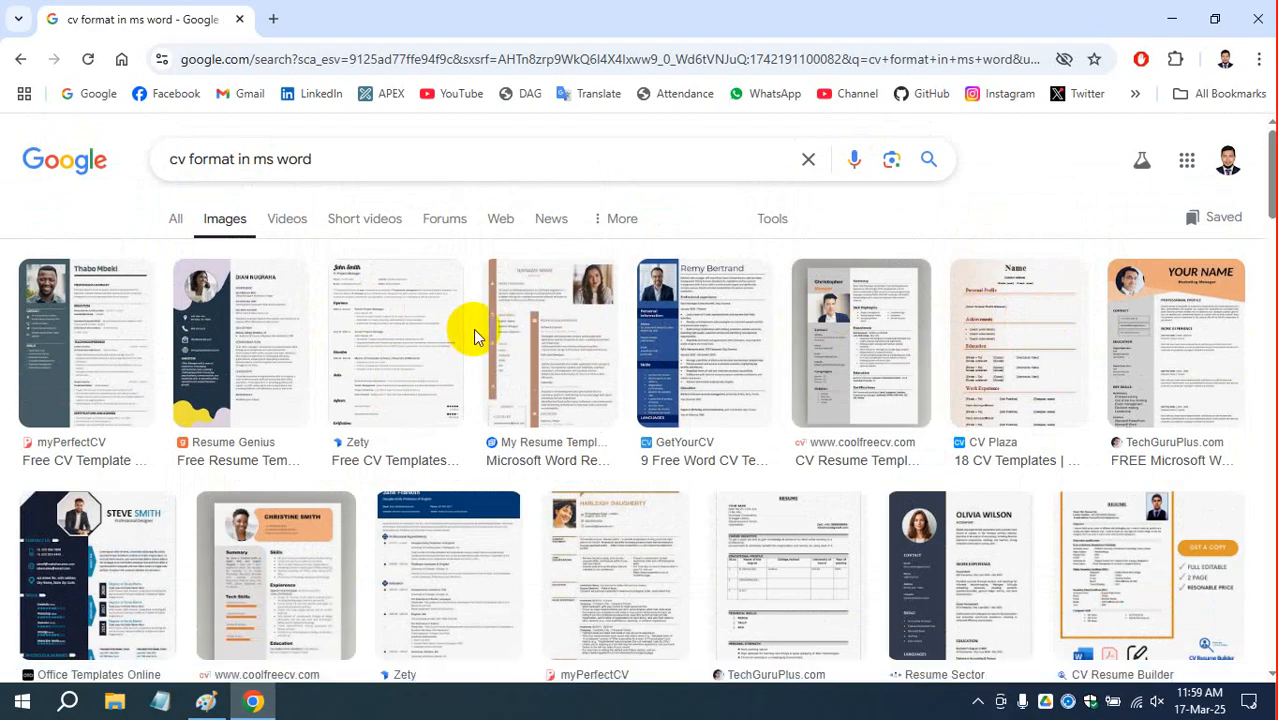
scroll(480, 333, "down", 10)
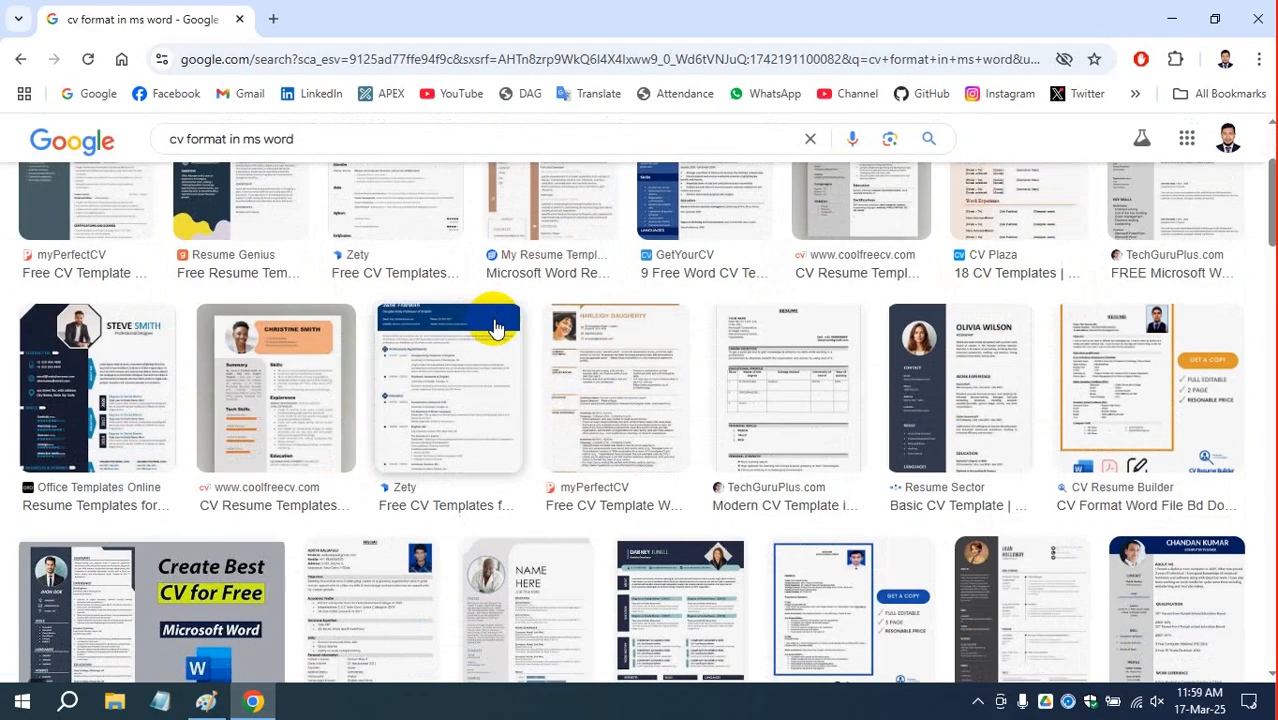
scroll(505, 320, "down", 2)
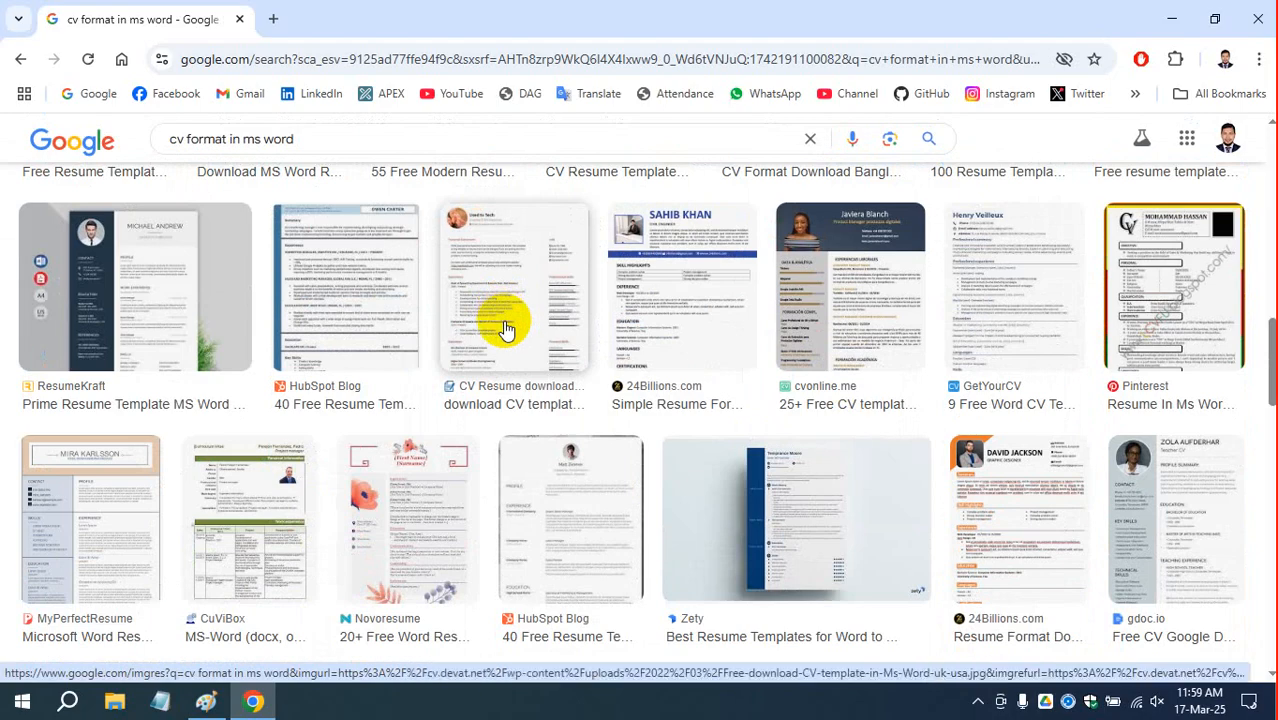
scroll(300, 337, "up", 7)
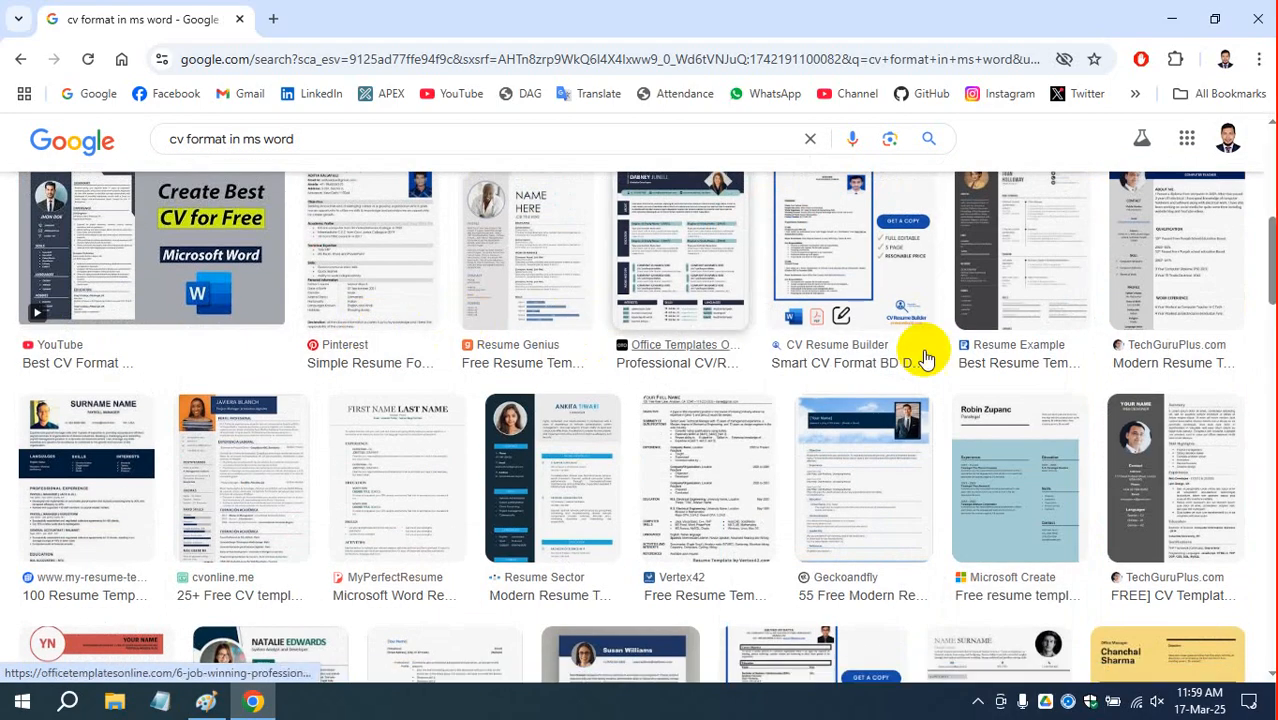
scroll(485, 386, "up", 3)
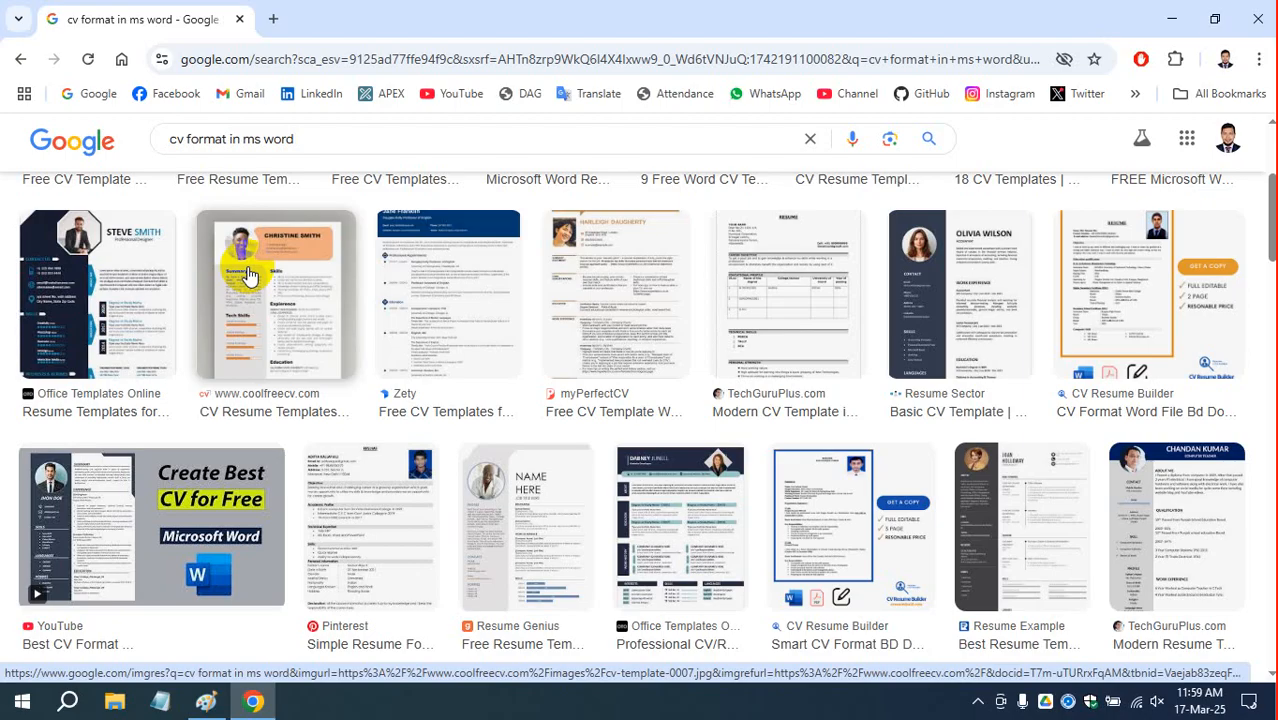
Open Bdjobs.com in a new tab, dismiss its promotional pop-up, and open LinkedIn in another new tab.
left_click(273, 19)
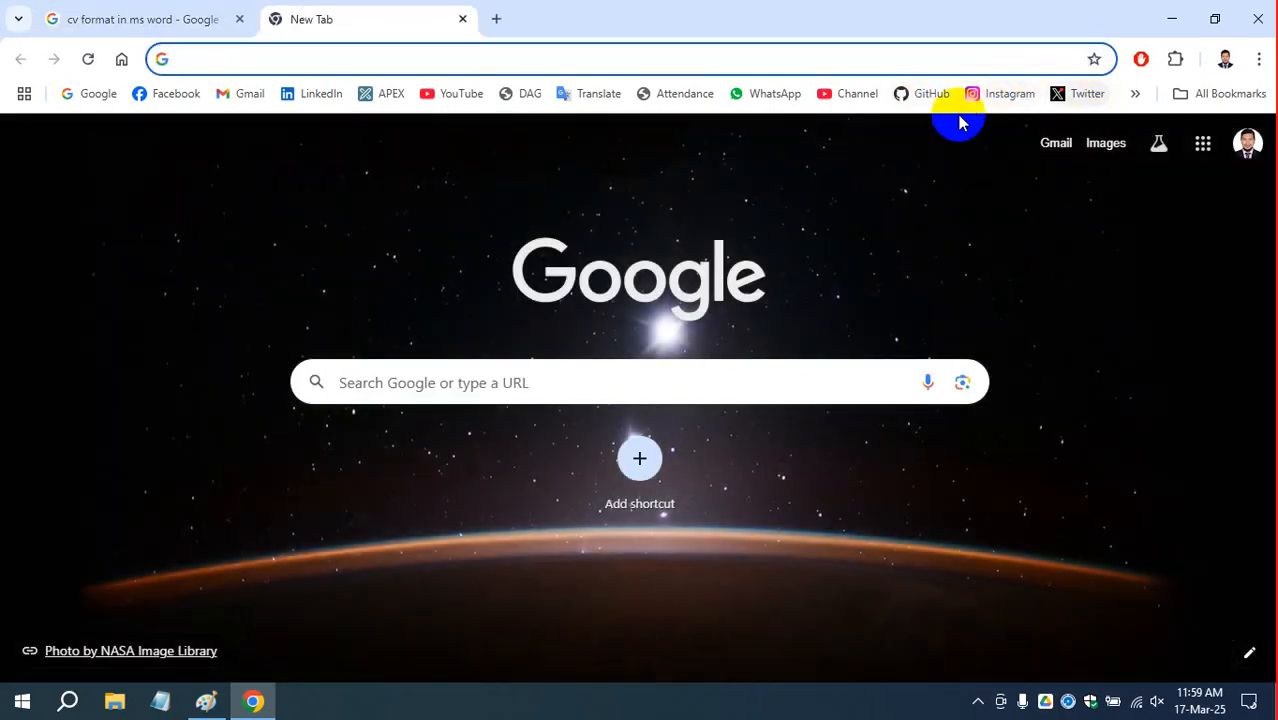
left_click(1137, 95)
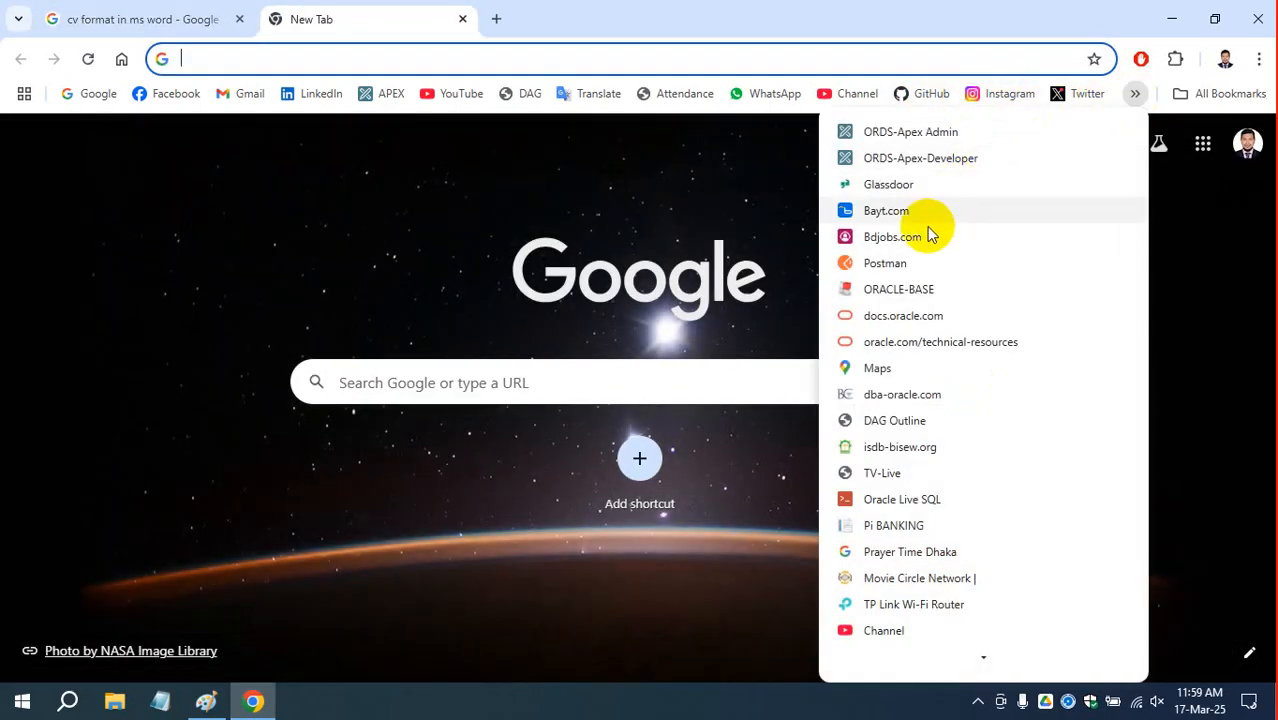
left_click(914, 240)
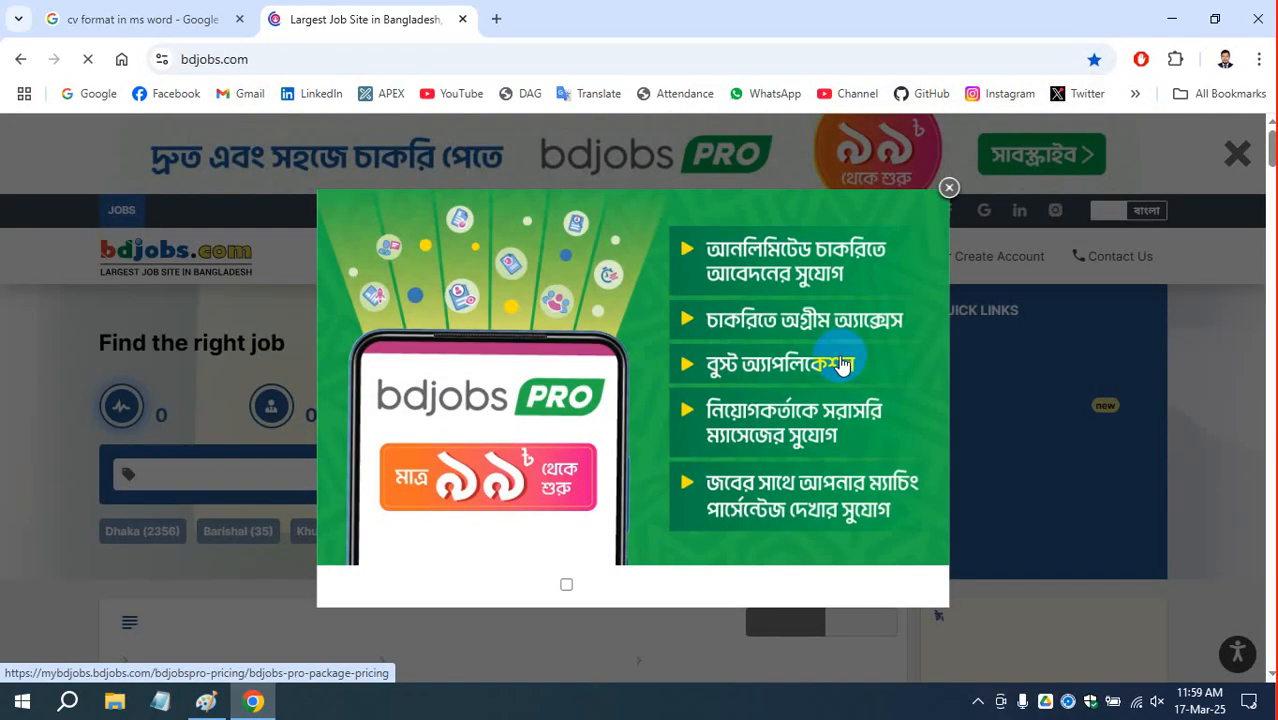
left_click(948, 191)
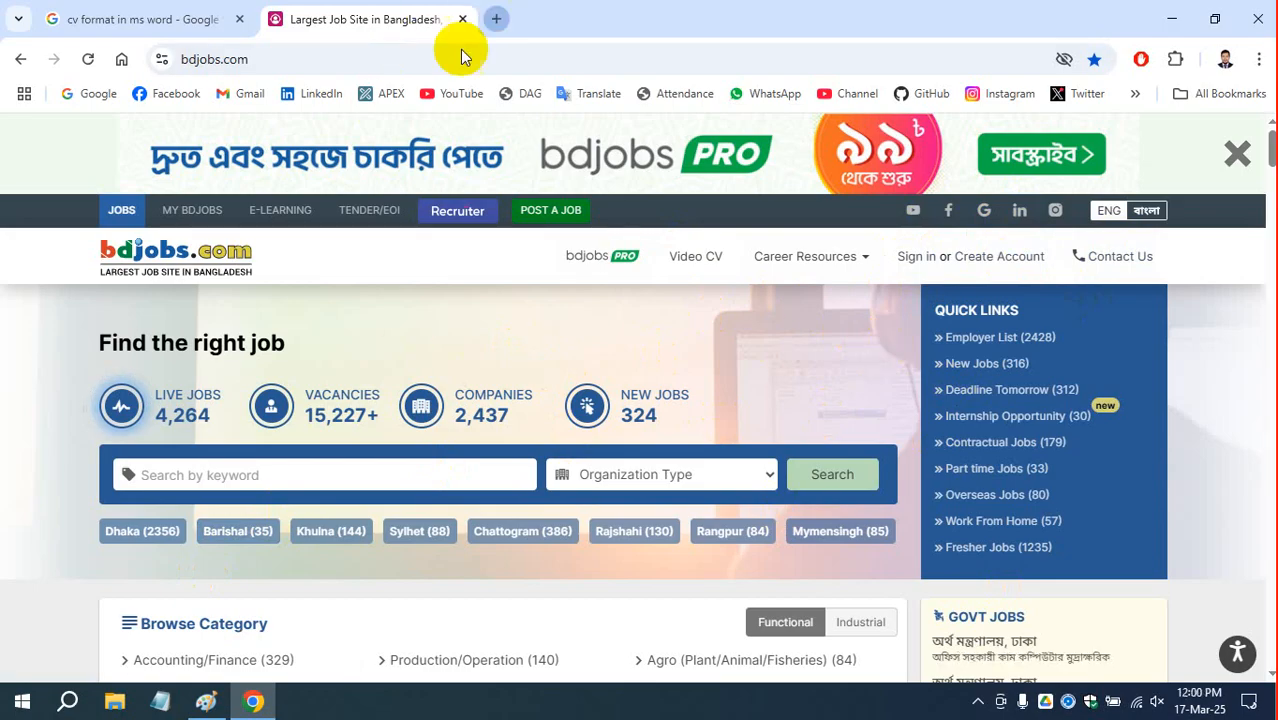
left_click(496, 19)
left_click(339, 97)
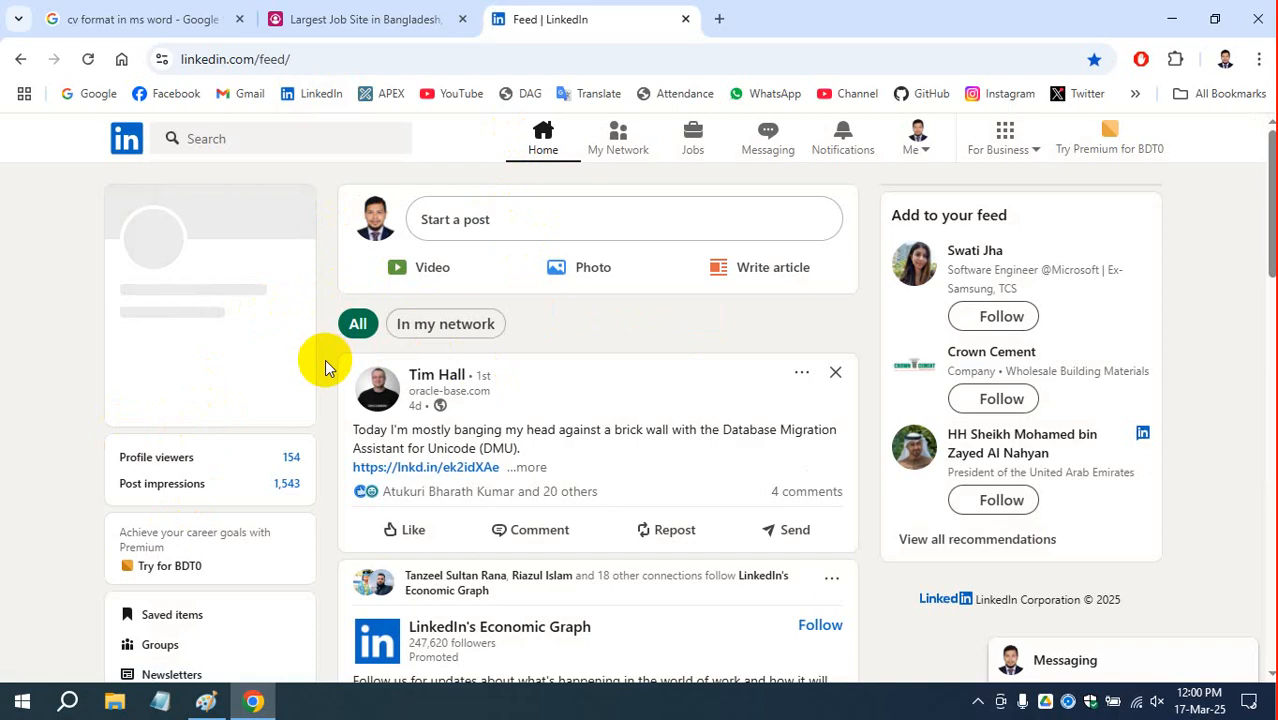
Return to the CV template image results and compare them with the Paint sketch.
left_click(370, 19)
left_click(147, 20)
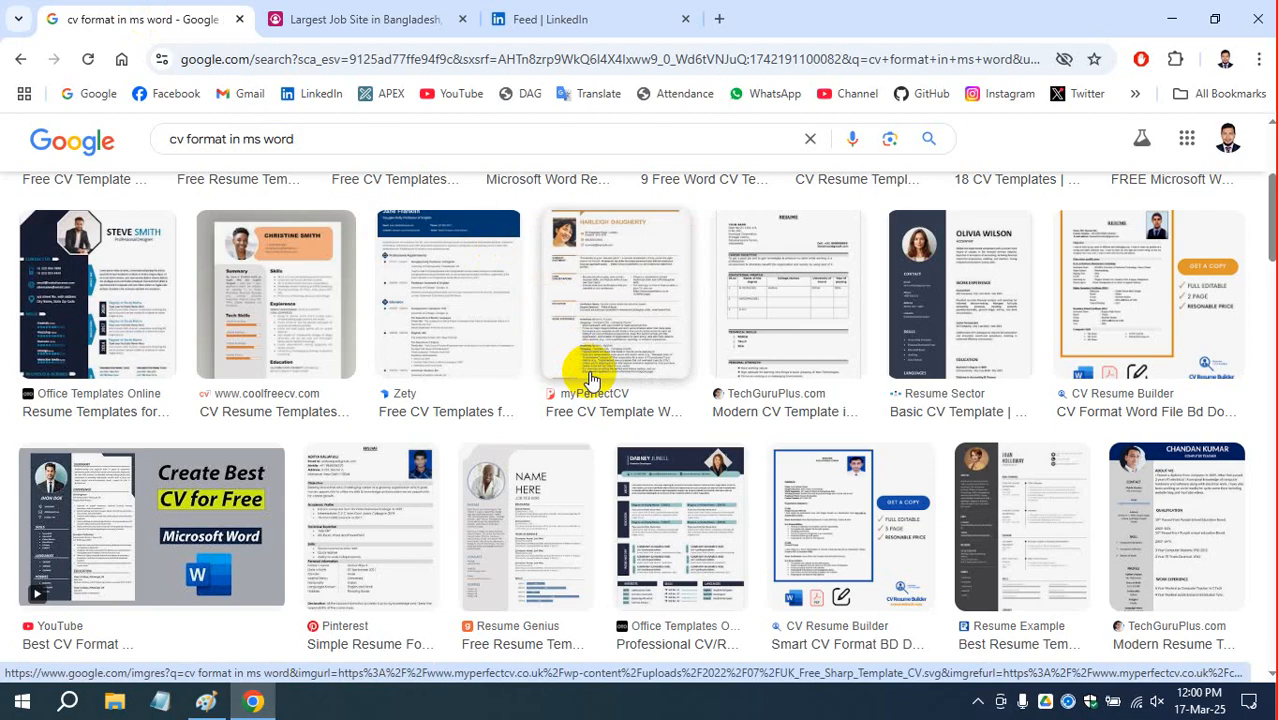
scroll(520, 400, "up", 3)
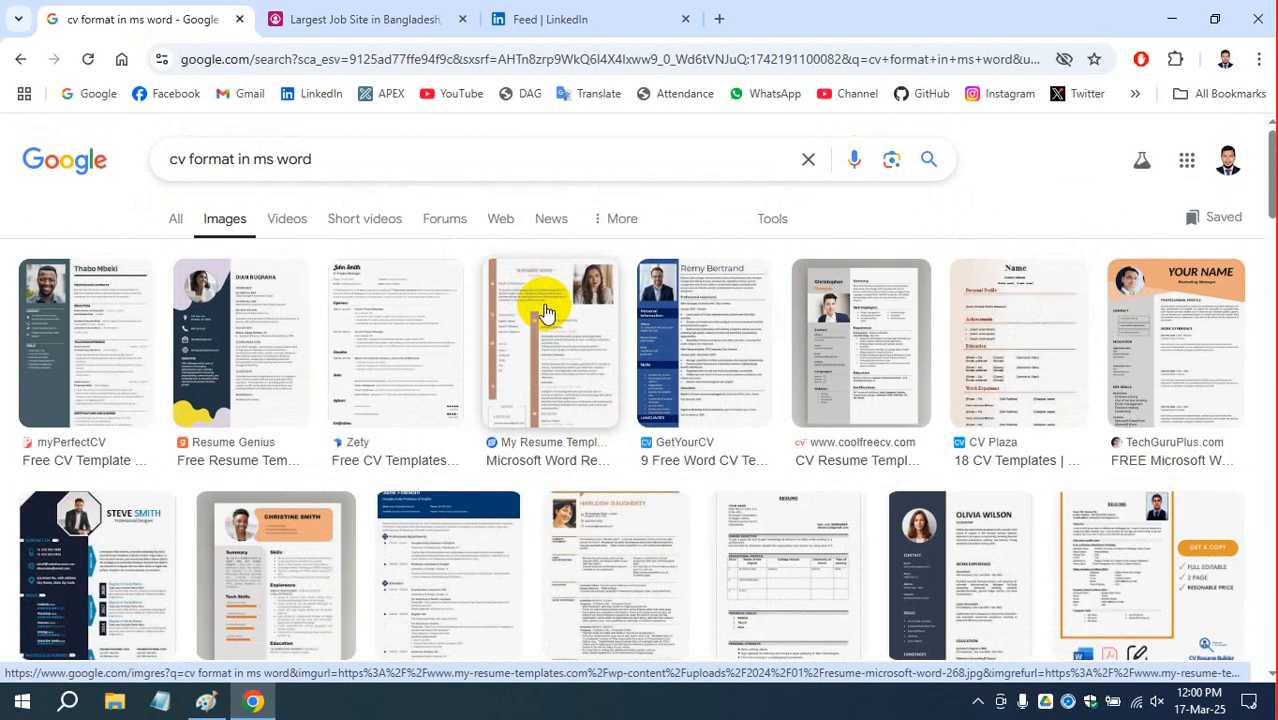
left_click(206, 703)
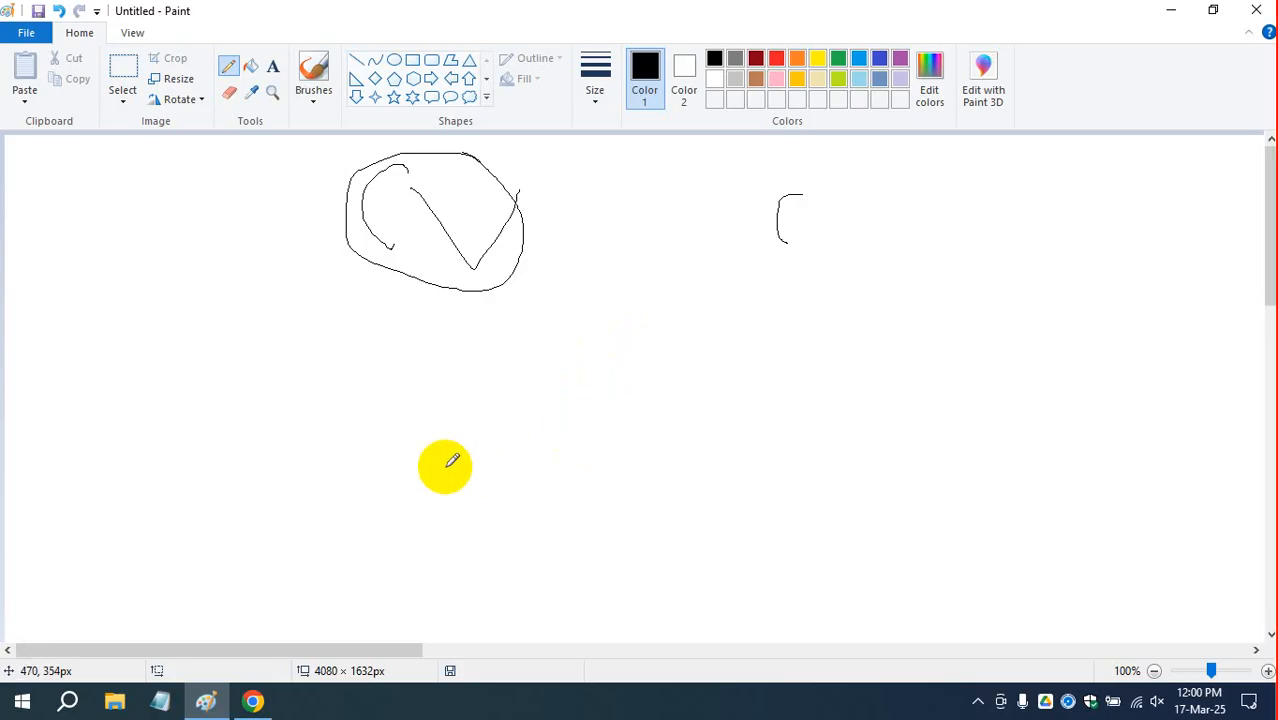
left_click(253, 701)
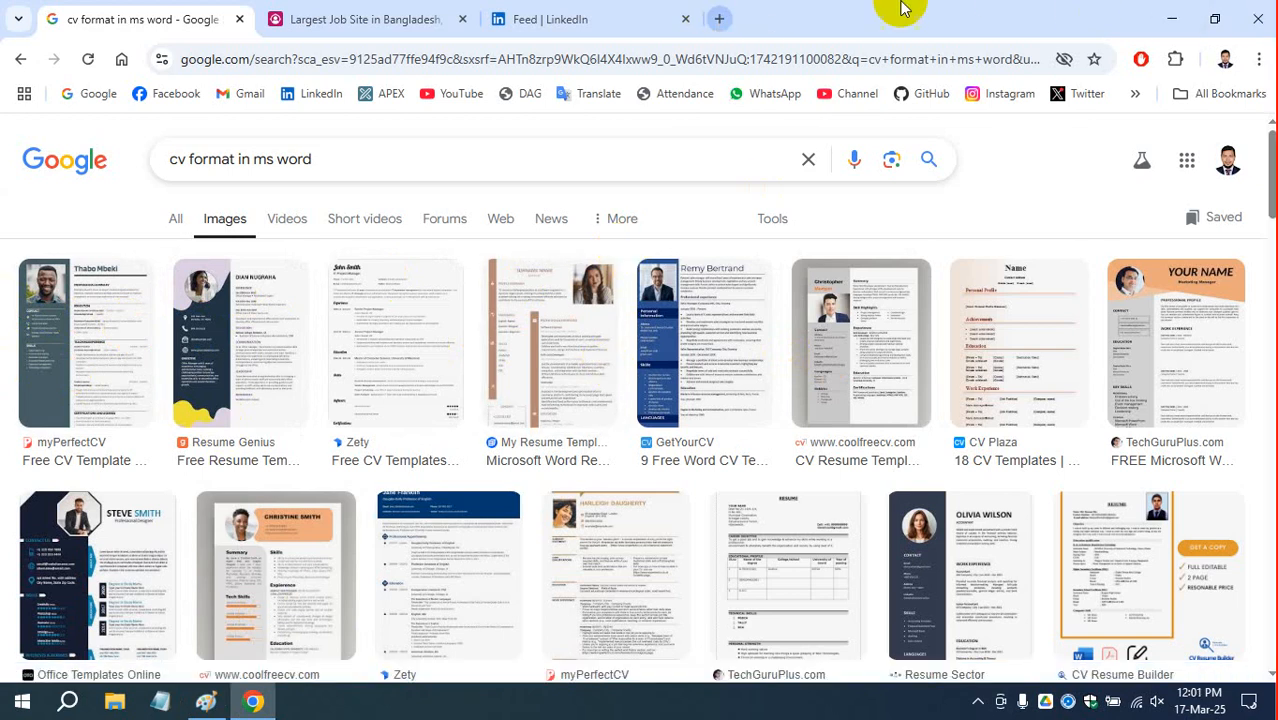
In Paint, draw a page rectangle about 270 × 314 px with a narrow heading box and a squarish box near its upper edge.
left_click(1171, 18)
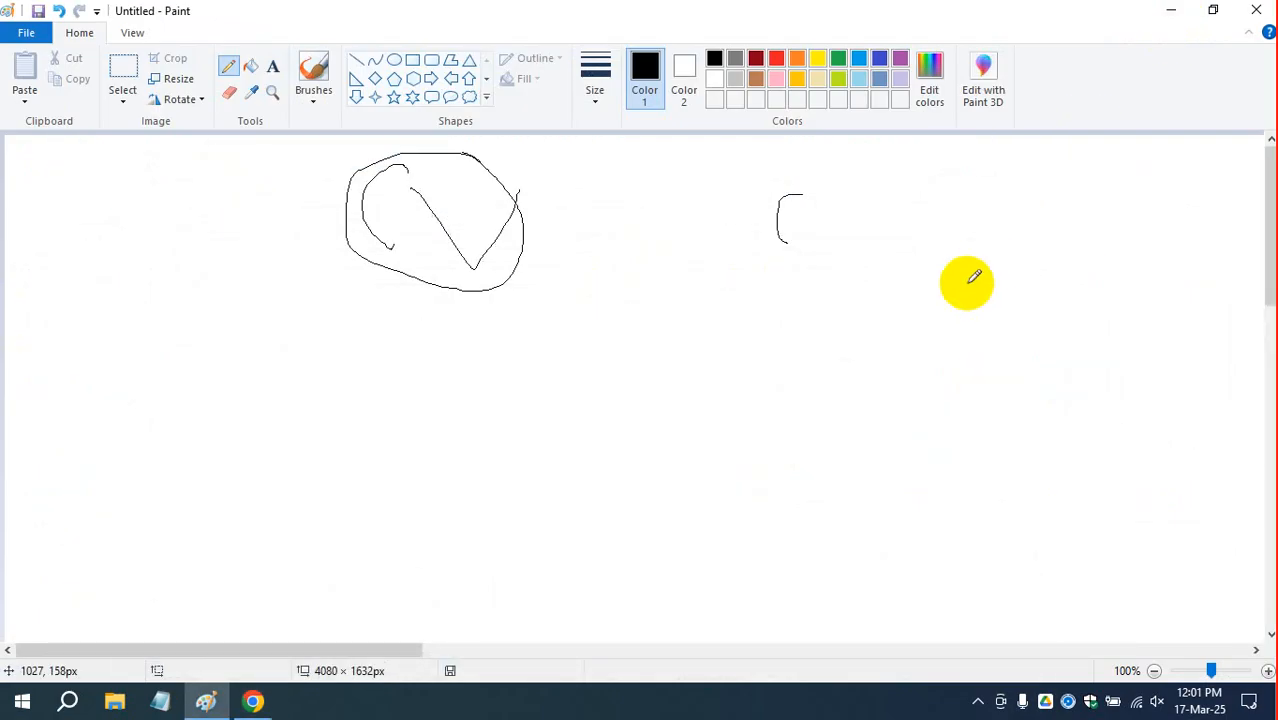
left_click(411, 59)
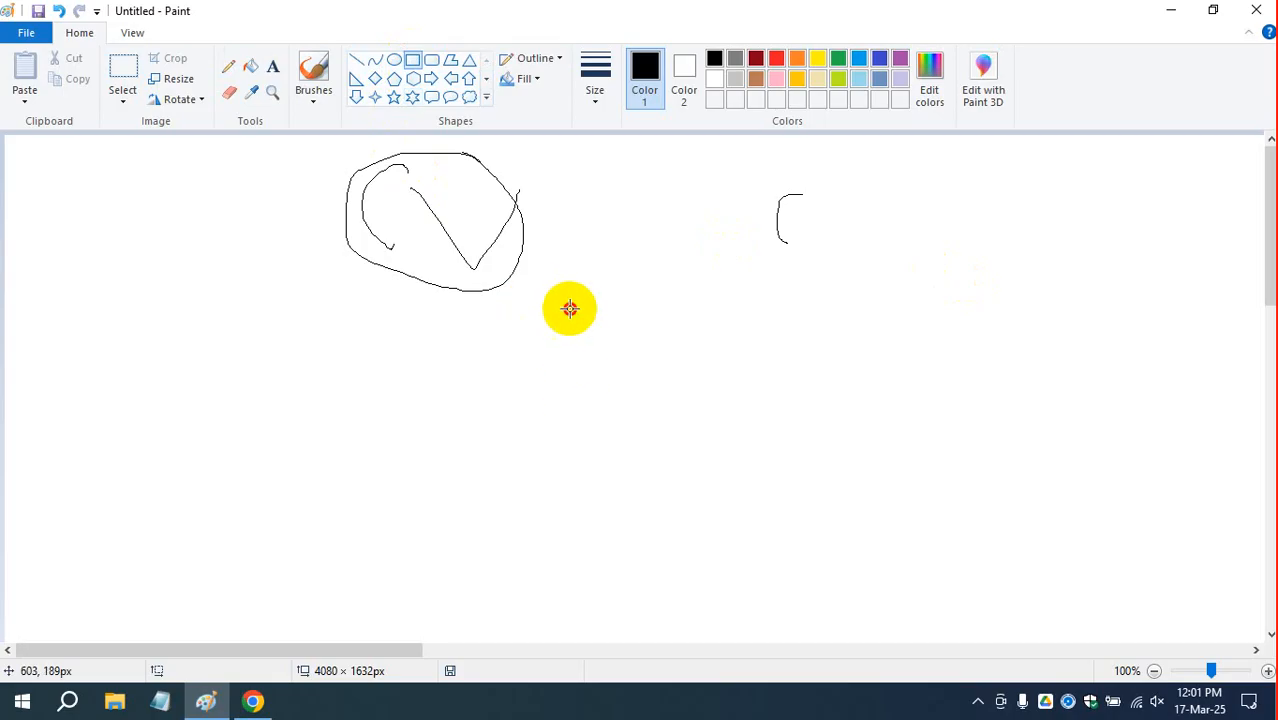
mouse_move(569, 308)
left_mouse_down()
mouse_move(824, 599)
mouse_move(768, 551)
left_mouse_up()
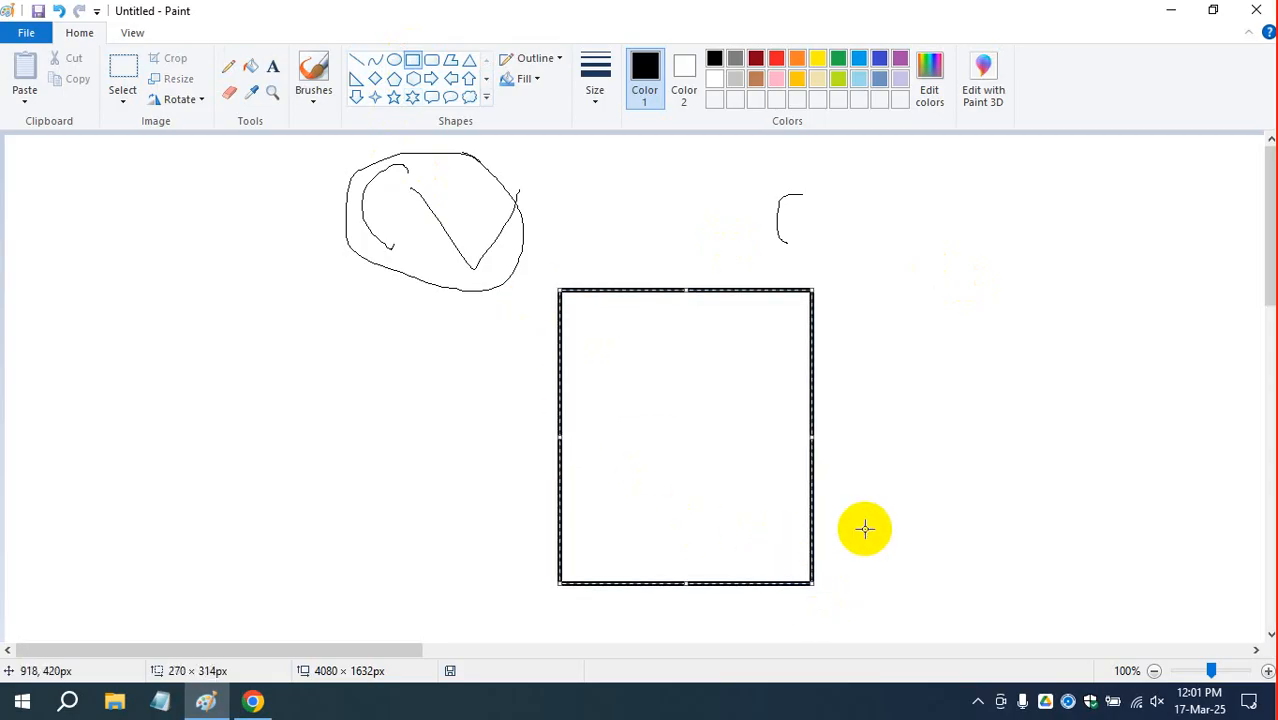
left_click(1008, 458)
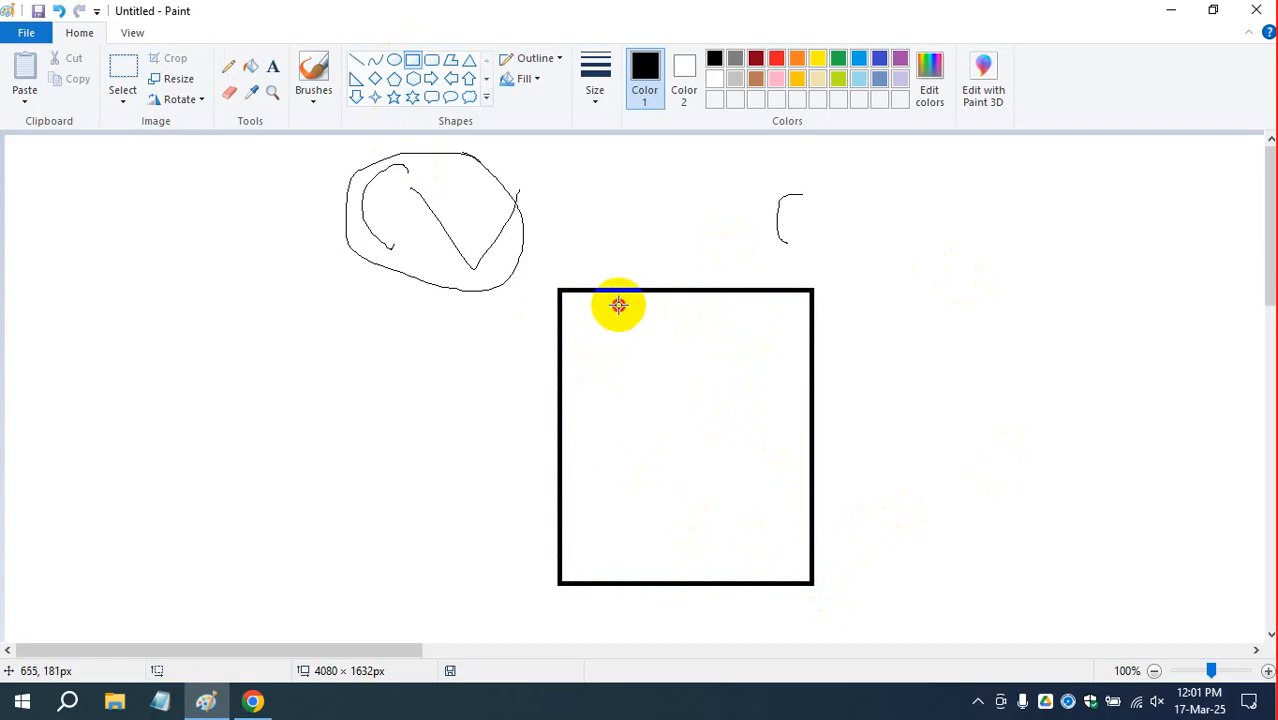
left_click_drag(618, 305, 769, 369)
left_click(958, 392)
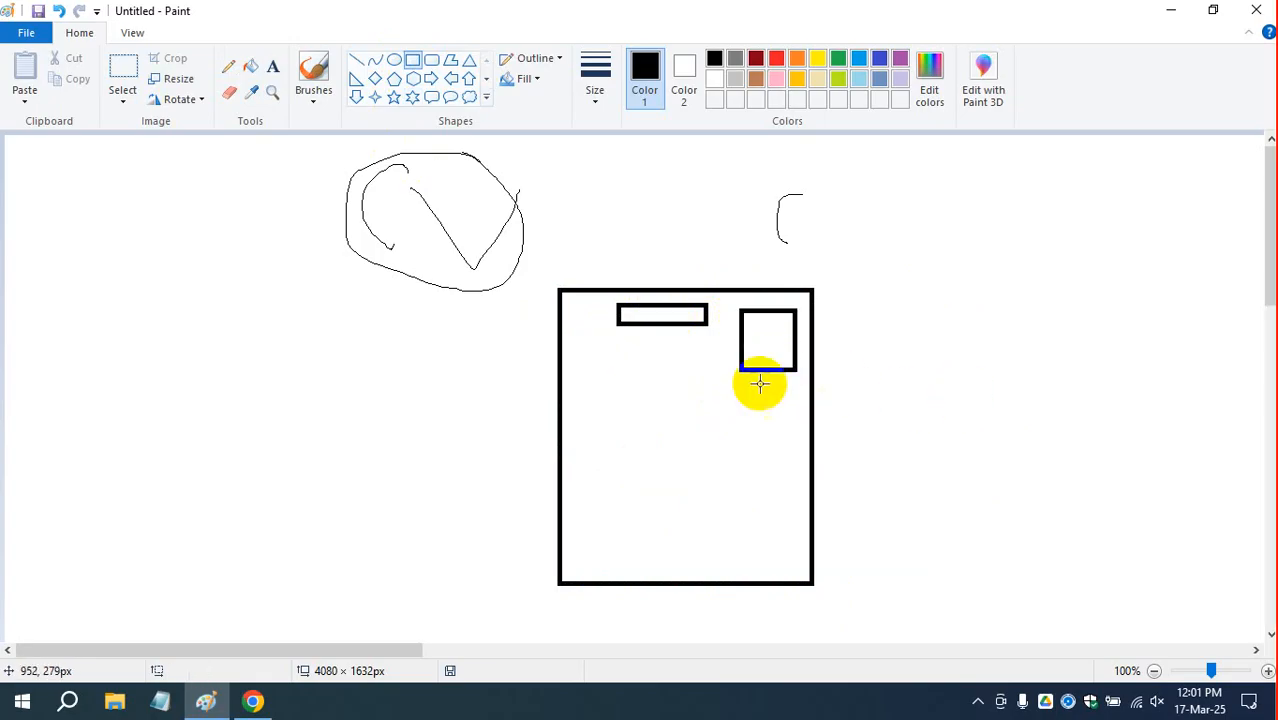
Draw a short thick bar below the heading box and pencil two columns of short text lines beneath the page heading.
left_click_drag(583, 348, 616, 350)
left_click(590, 362)
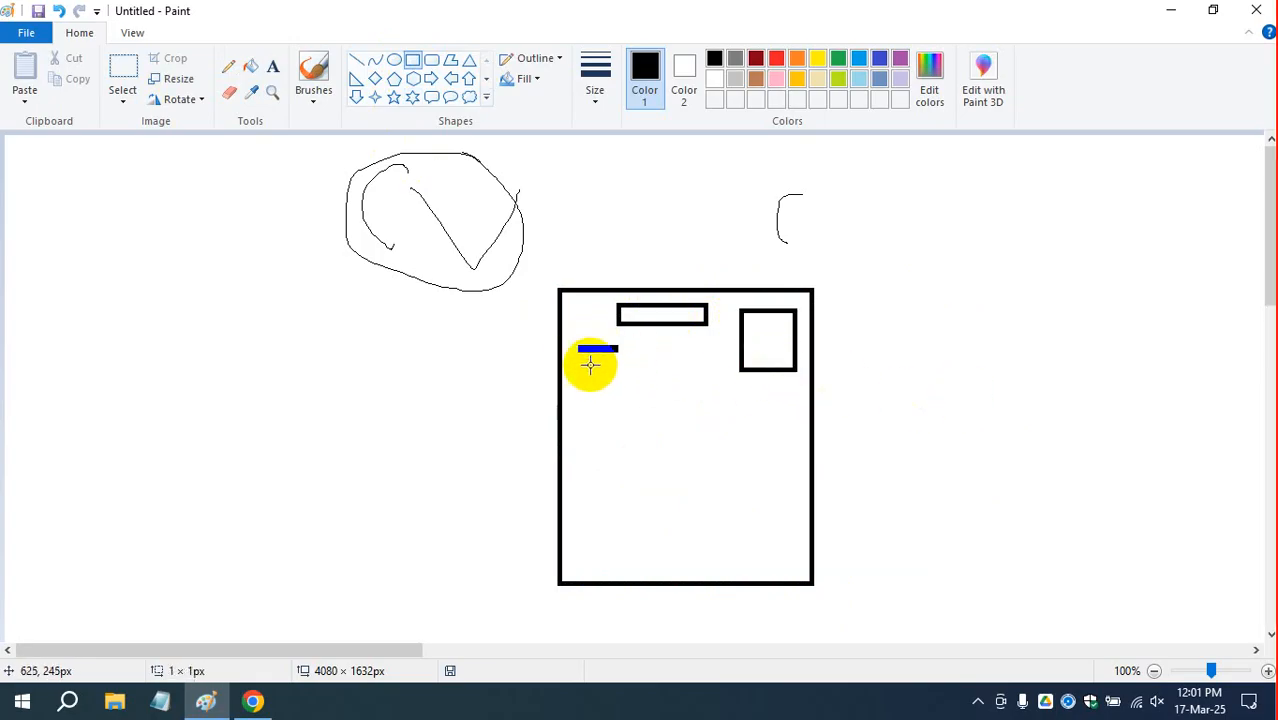
left_click(228, 66)
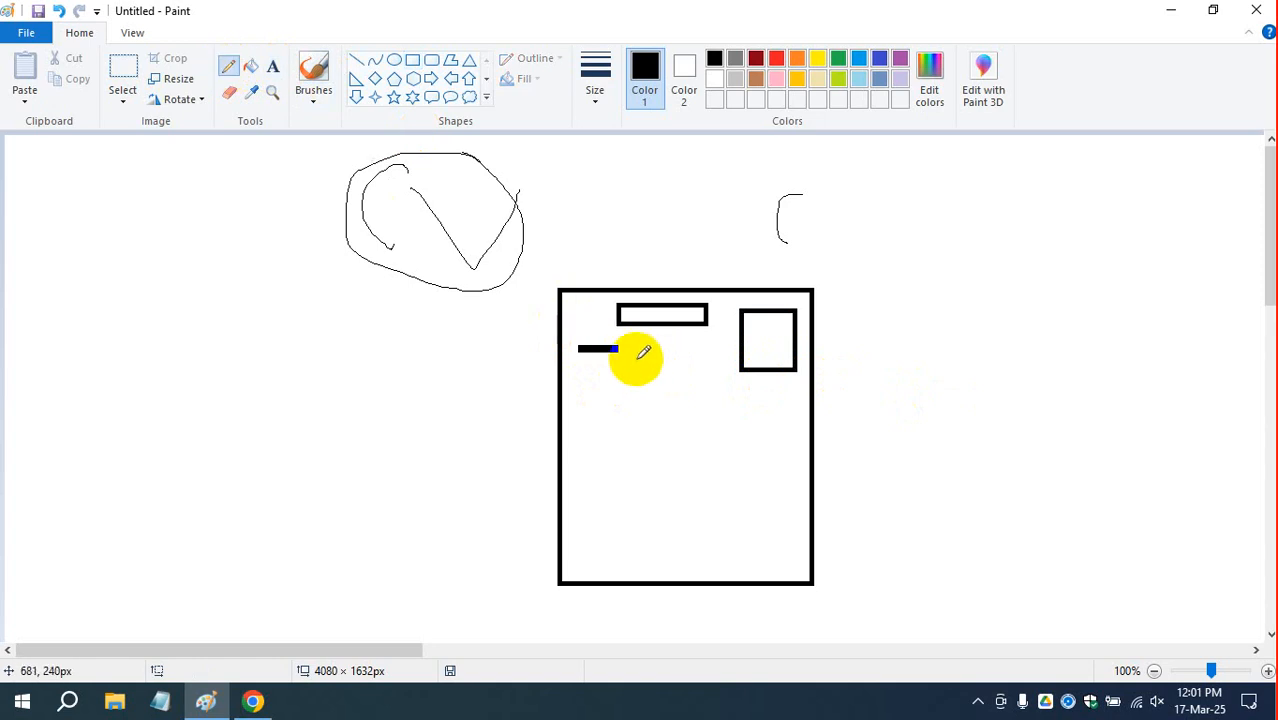
mouse_move(581, 373)
left_mouse_down()
mouse_move(622, 388)
mouse_move(622, 402)
left_mouse_up()
left_click_drag(582, 440, 601, 430)
mouse_move(634, 356)
left_mouse_down()
mouse_move(685, 354)
mouse_move(704, 378)
mouse_move(693, 411)
left_mouse_up()
left_click(645, 448)
Pencil a wide, divided table box across the lower half of the page sketch, with short lines and signature-like marks beneath it.
mouse_move(576, 468)
left_mouse_down()
mouse_move(662, 449)
mouse_move(799, 466)
mouse_move(613, 517)
mouse_move(580, 460)
mouse_move(628, 453)
left_mouse_up()
mouse_move(628, 453)
left_mouse_down()
mouse_move(630, 518)
mouse_move(790, 466)
left_mouse_up()
left_click_drag(672, 471, 688, 476)
left_click_drag(635, 517, 649, 494)
mouse_move(585, 548)
left_mouse_down()
mouse_move(633, 535)
mouse_move(599, 562)
mouse_move(602, 545)
mouse_move(635, 545)
left_mouse_up()
mouse_move(720, 550)
left_mouse_down()
mouse_move(733, 531)
mouse_move(767, 543)
left_mouse_up()
mouse_move(657, 557)
left_mouse_down()
mouse_move(593, 559)
mouse_move(679, 551)
left_mouse_up()
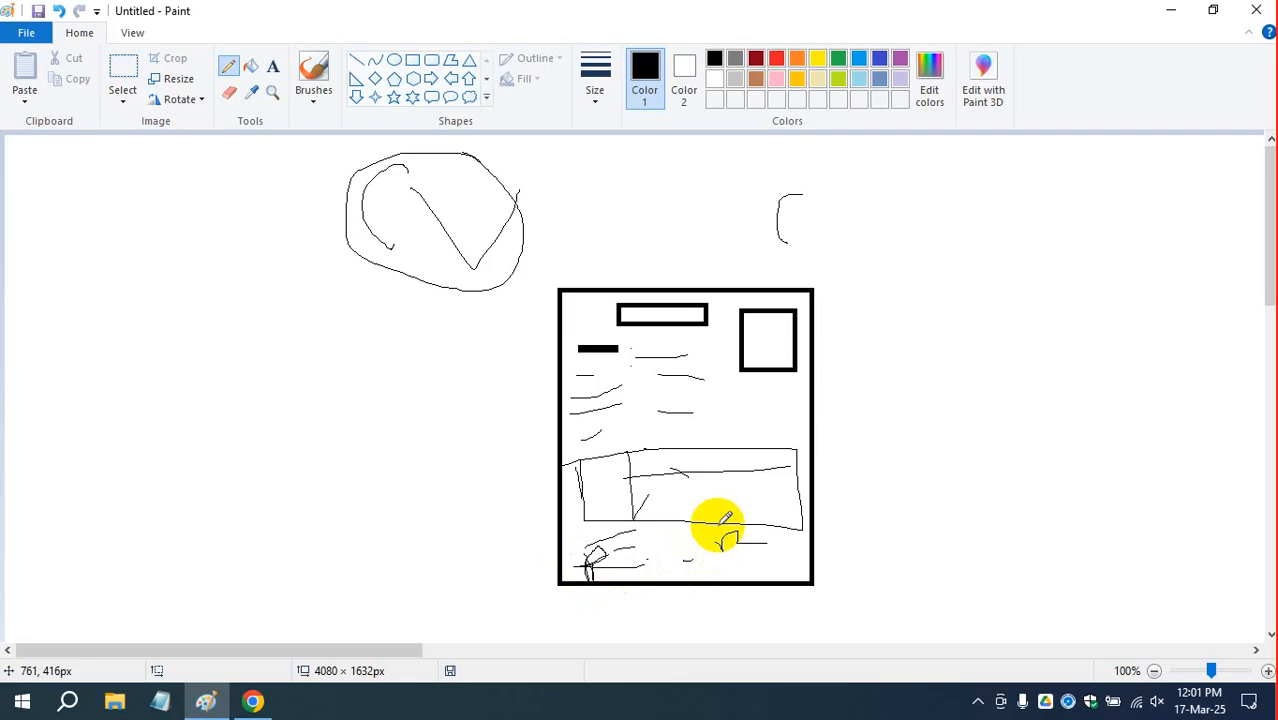
Circle the whole page sketch freehand and mark its heading, text columns and table with extra pencil strokes.
mouse_move(598, 245)
left_mouse_down()
mouse_move(491, 571)
mouse_move(941, 517)
mouse_move(590, 237)
mouse_move(522, 357)
mouse_move(562, 294)
mouse_move(812, 290)
mouse_move(762, 257)
mouse_move(542, 513)
mouse_move(856, 545)
mouse_move(776, 268)
mouse_move(762, 334)
mouse_move(806, 344)
left_mouse_up()
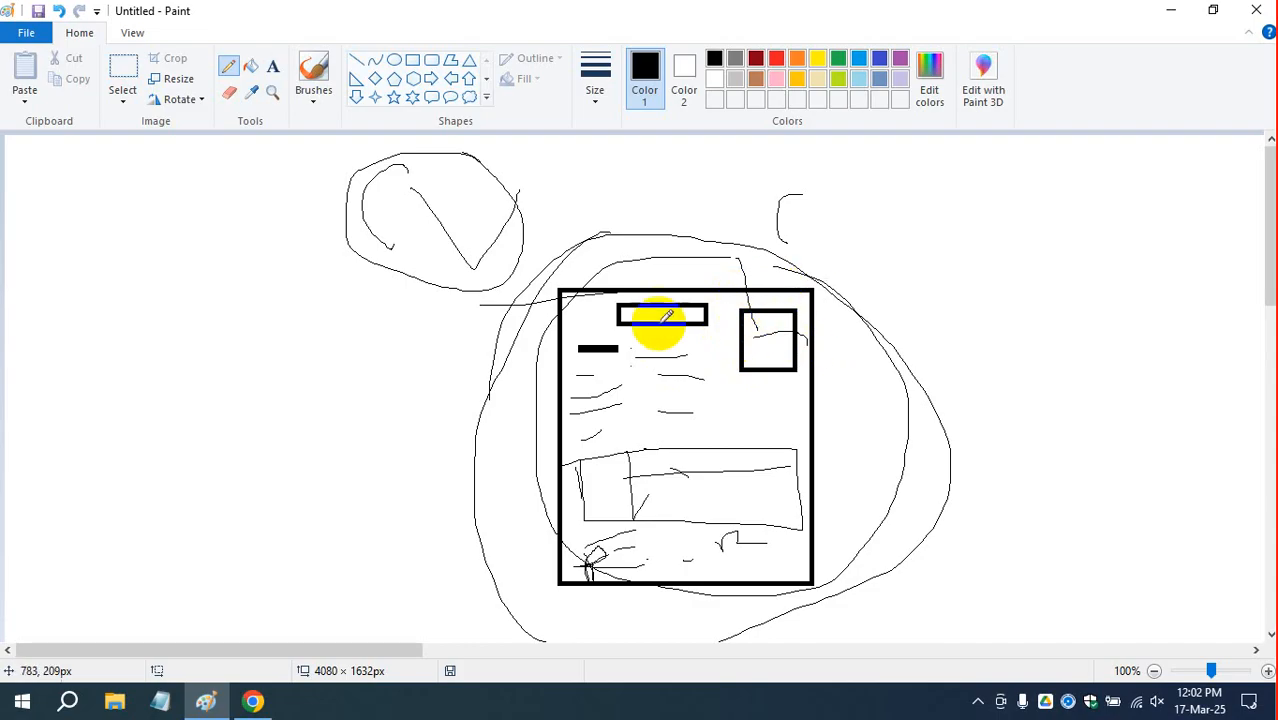
left_click_drag(587, 311, 622, 305)
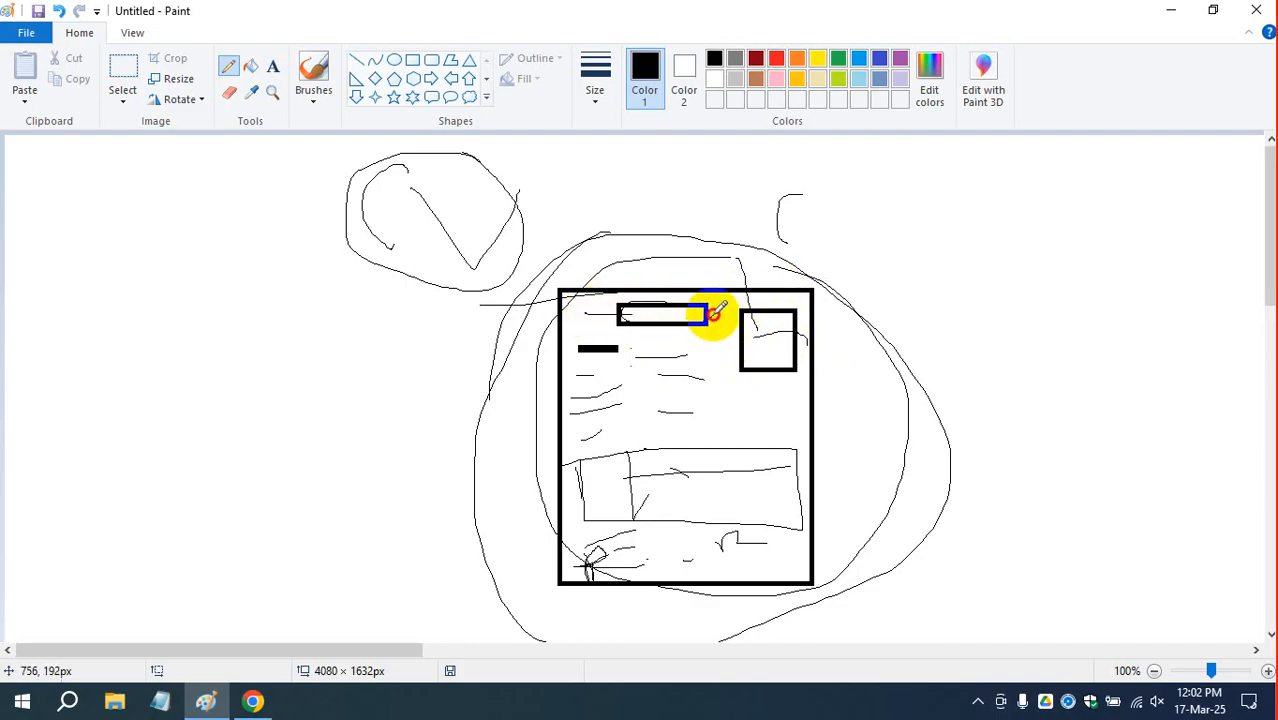
left_click_drag(709, 308, 712, 320)
mouse_move(601, 358)
left_mouse_down()
mouse_move(622, 383)
mouse_move(668, 363)
mouse_move(686, 419)
mouse_move(656, 402)
mouse_move(688, 365)
mouse_move(611, 365)
mouse_move(588, 378)
mouse_move(571, 451)
mouse_move(762, 442)
mouse_move(628, 514)
mouse_move(598, 476)
left_mouse_up()
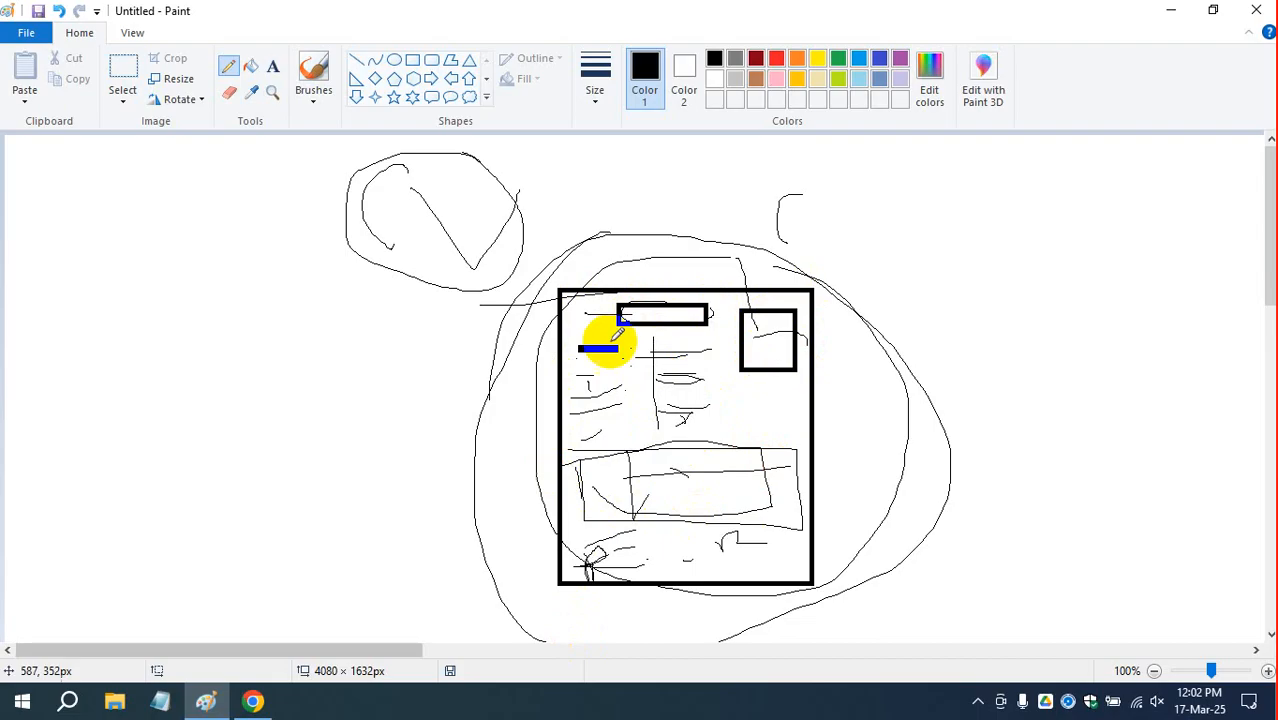
mouse_move(570, 478)
left_mouse_down()
mouse_move(568, 559)
mouse_move(824, 579)
mouse_move(793, 591)
mouse_move(778, 563)
mouse_move(813, 428)
mouse_move(414, 265)
mouse_move(887, 585)
mouse_move(675, 287)
left_mouse_up()
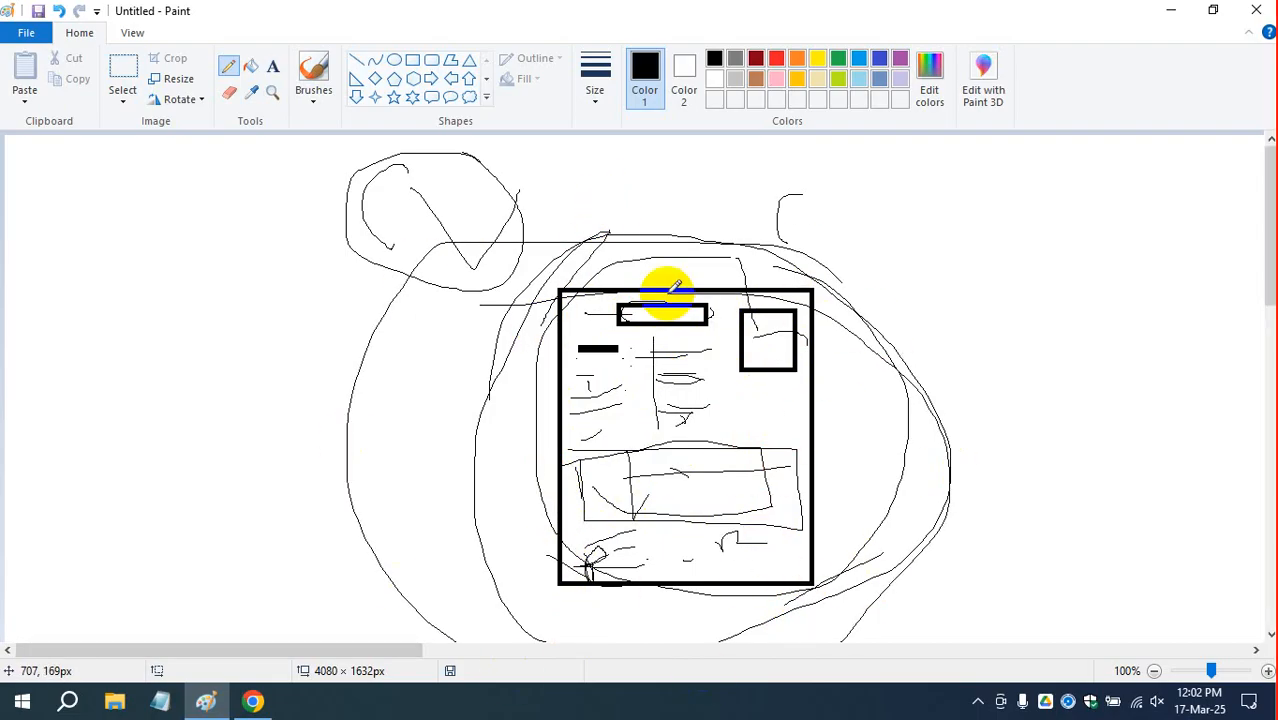
Minimize Paint, refresh the desktop and open the 1124699 folder.
left_click(1168, 10)
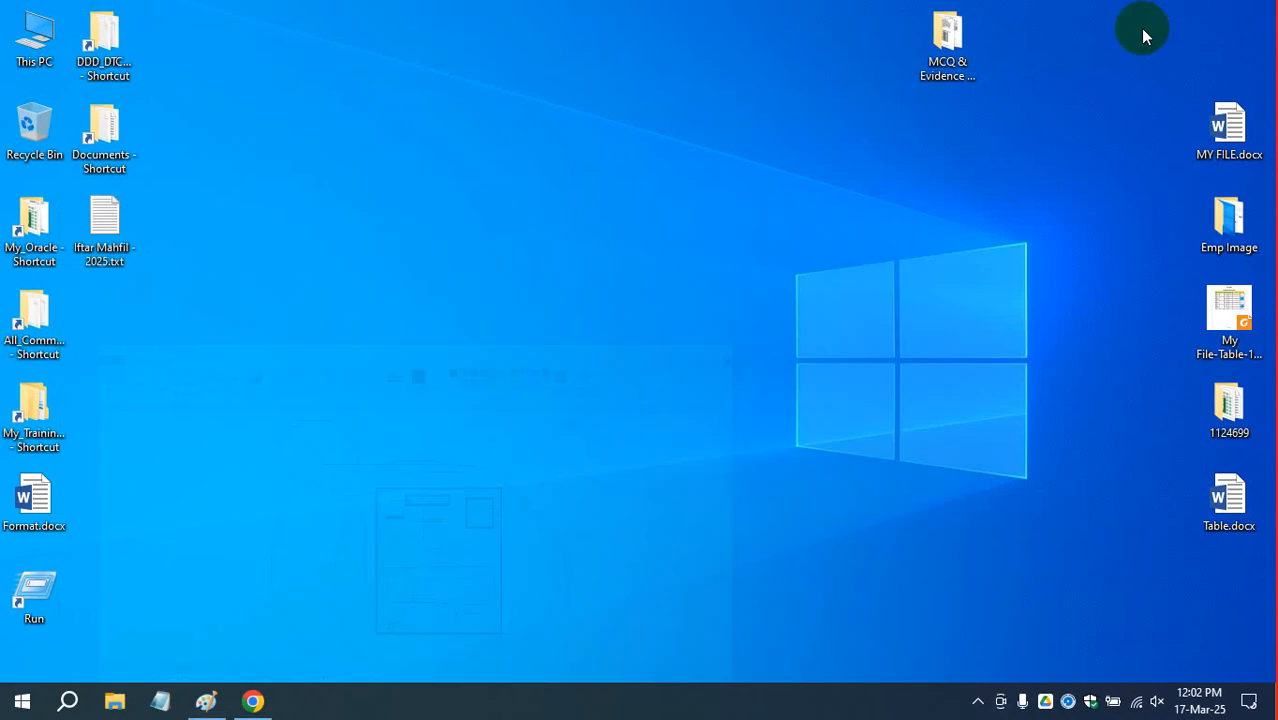
right_click(485, 135)
left_click(518, 198)
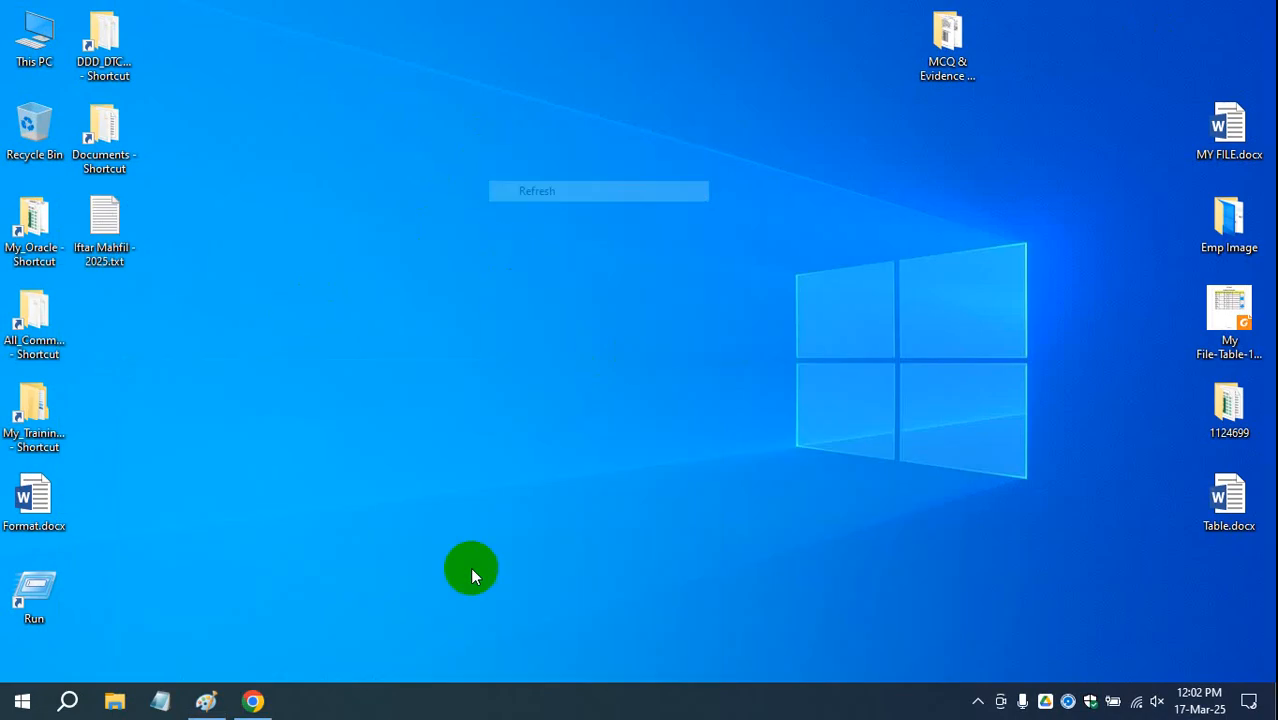
double_click(1228, 400)
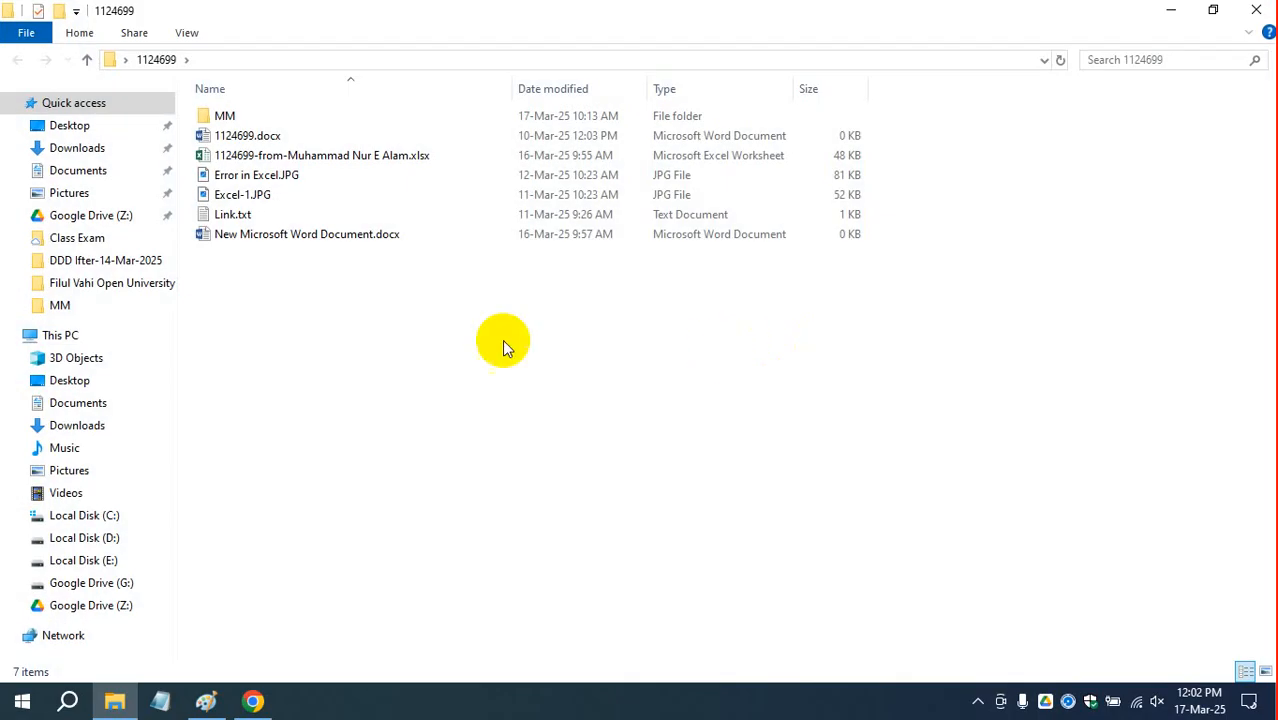
Create a new Microsoft Word document in the 1124699 folder and name it CV_112443545.docx.
right_click(354, 303)
left_click(520, 508)
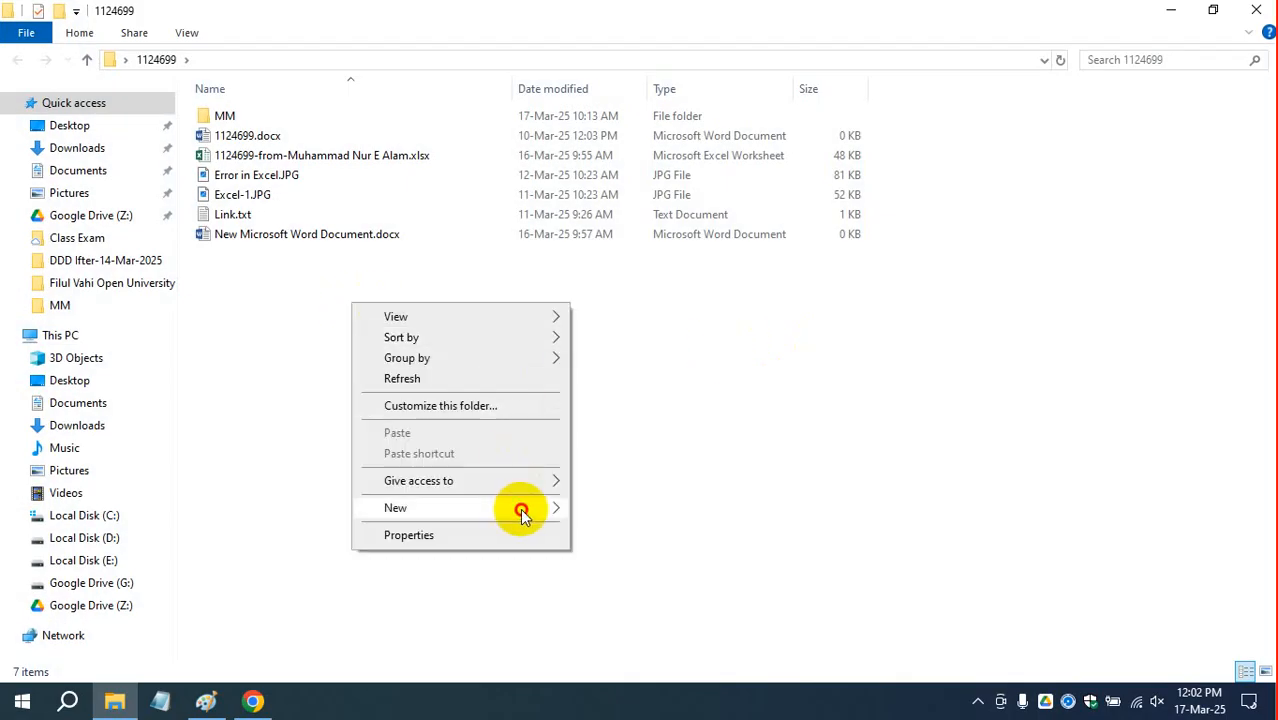
left_click(657, 341)
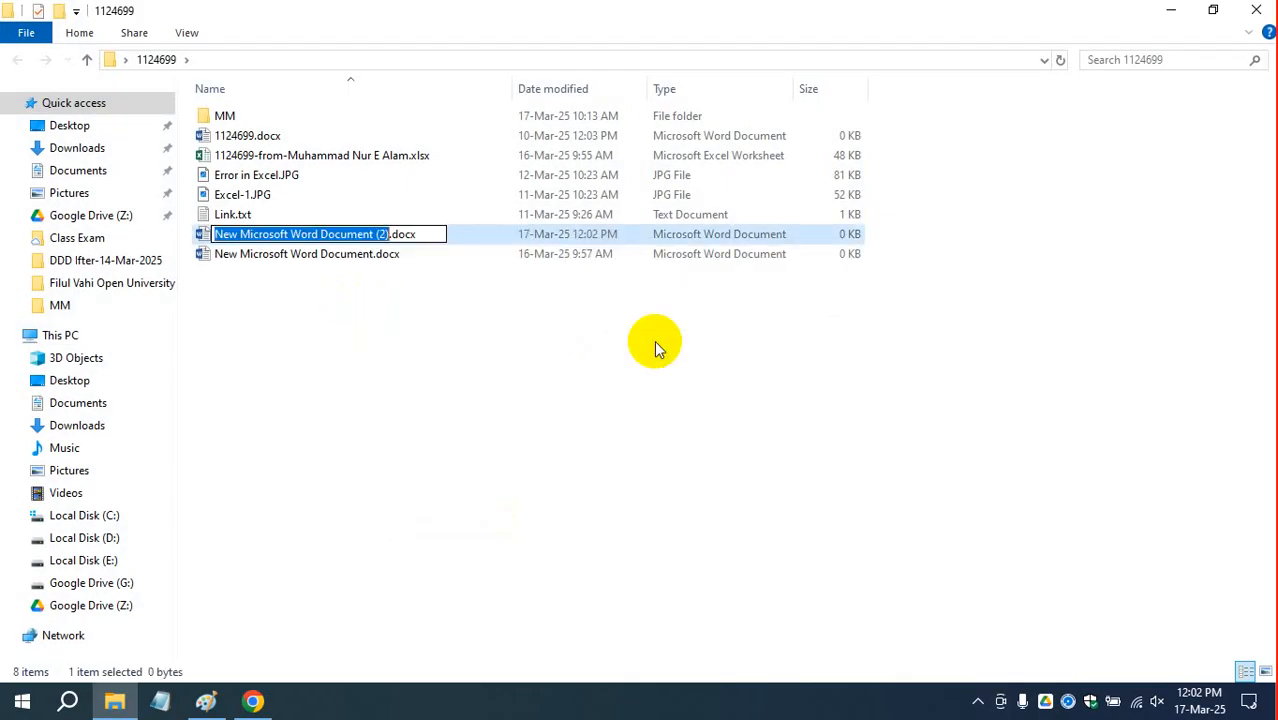
type("CV")
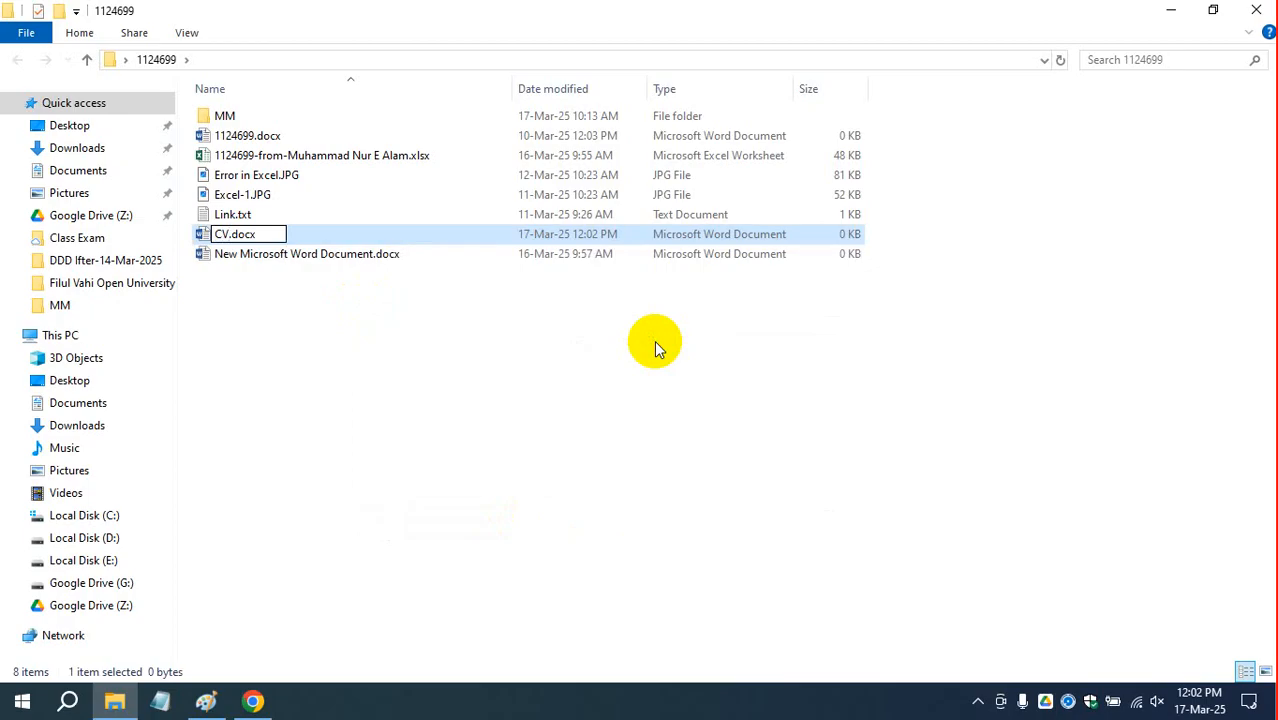
type("_1124")
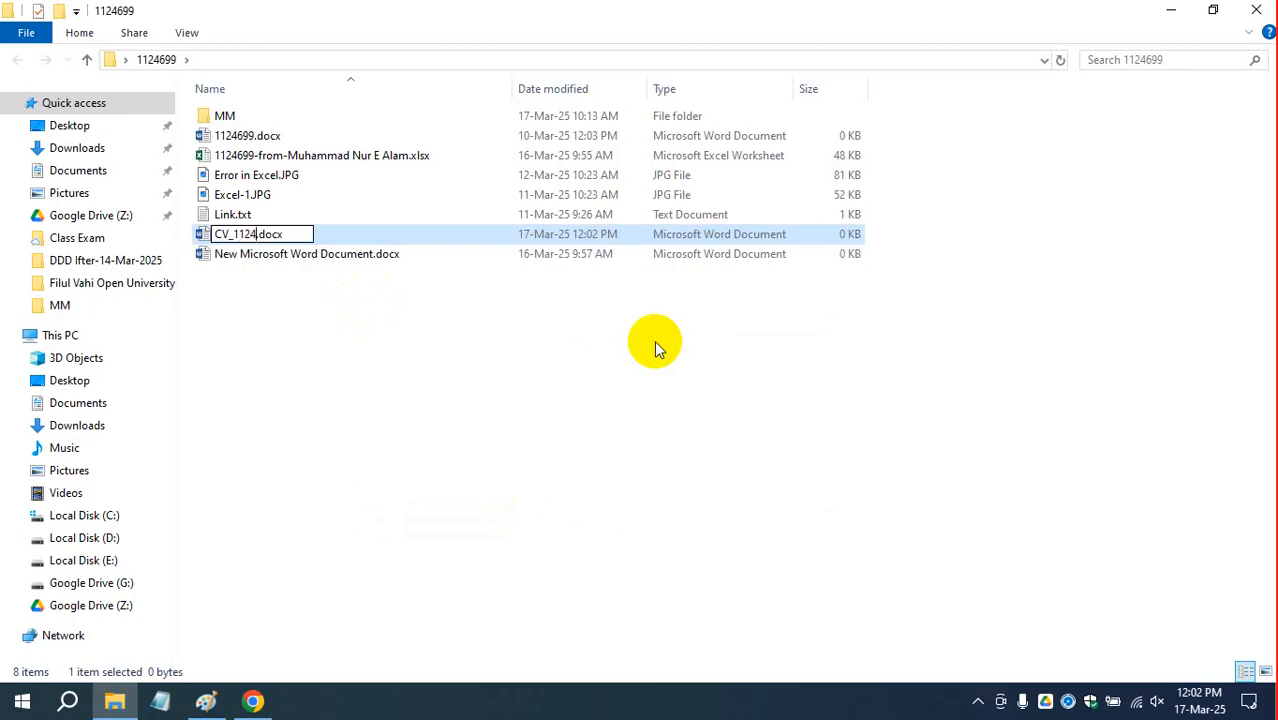
type("43545")
key("Return")
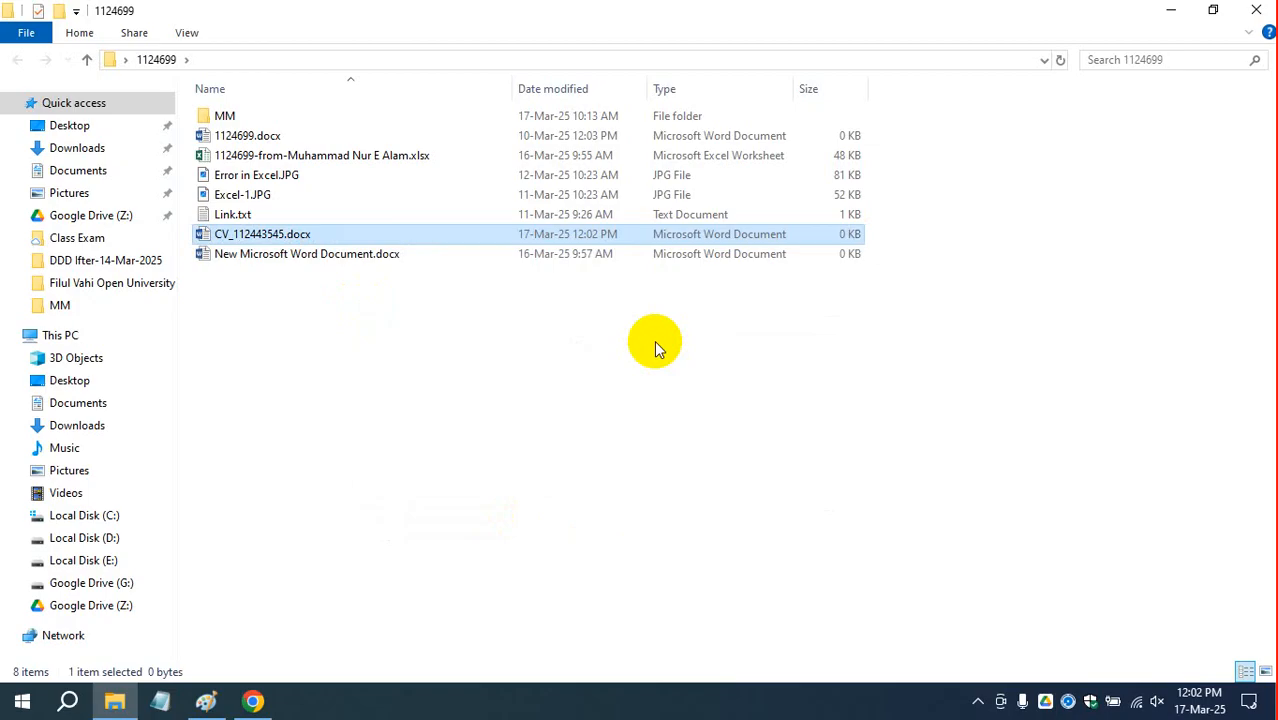
Open CV_112443545.docx in Word, minimize the other windows and bring the blank document back to the front.
key("Return")
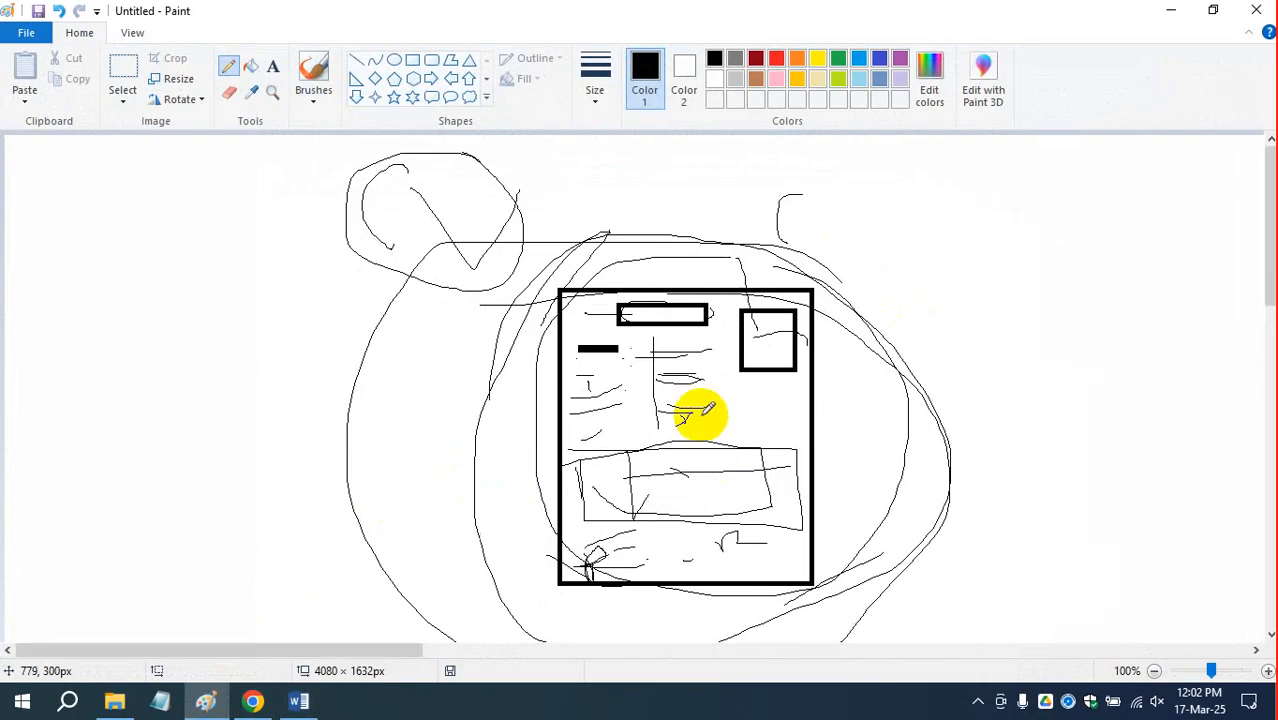
left_click(1170, 11)
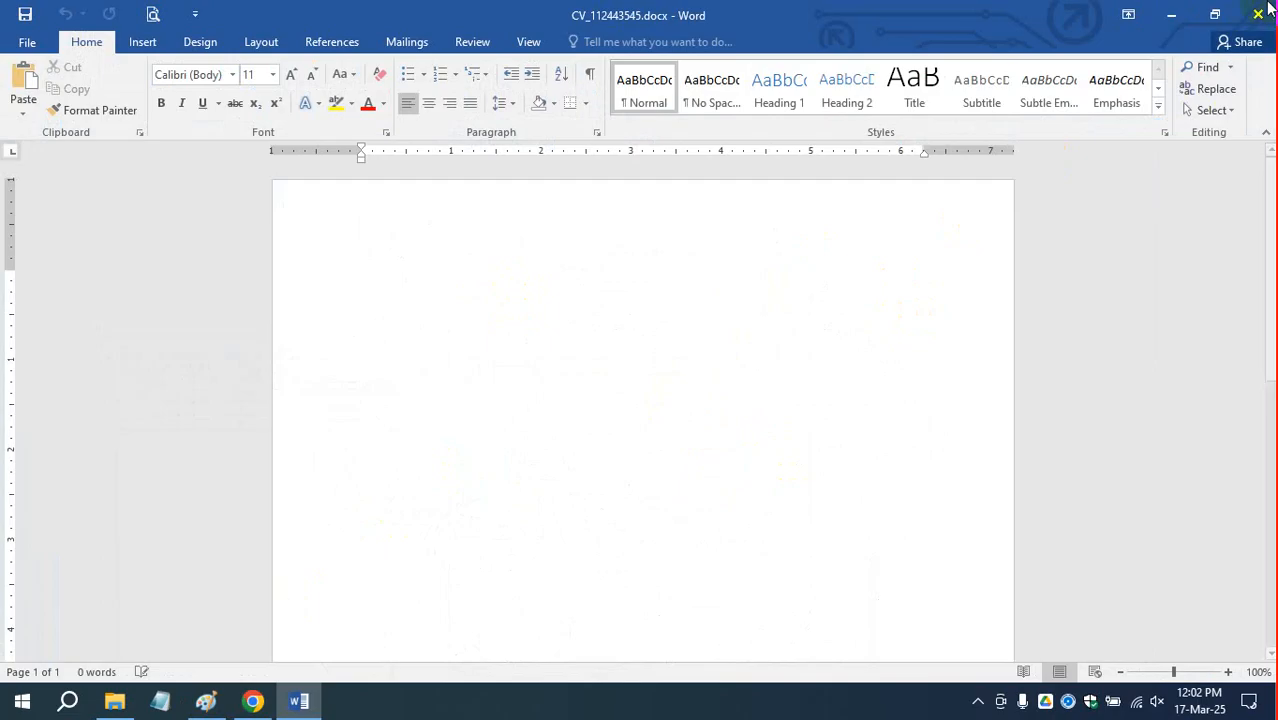
left_click(1171, 14)
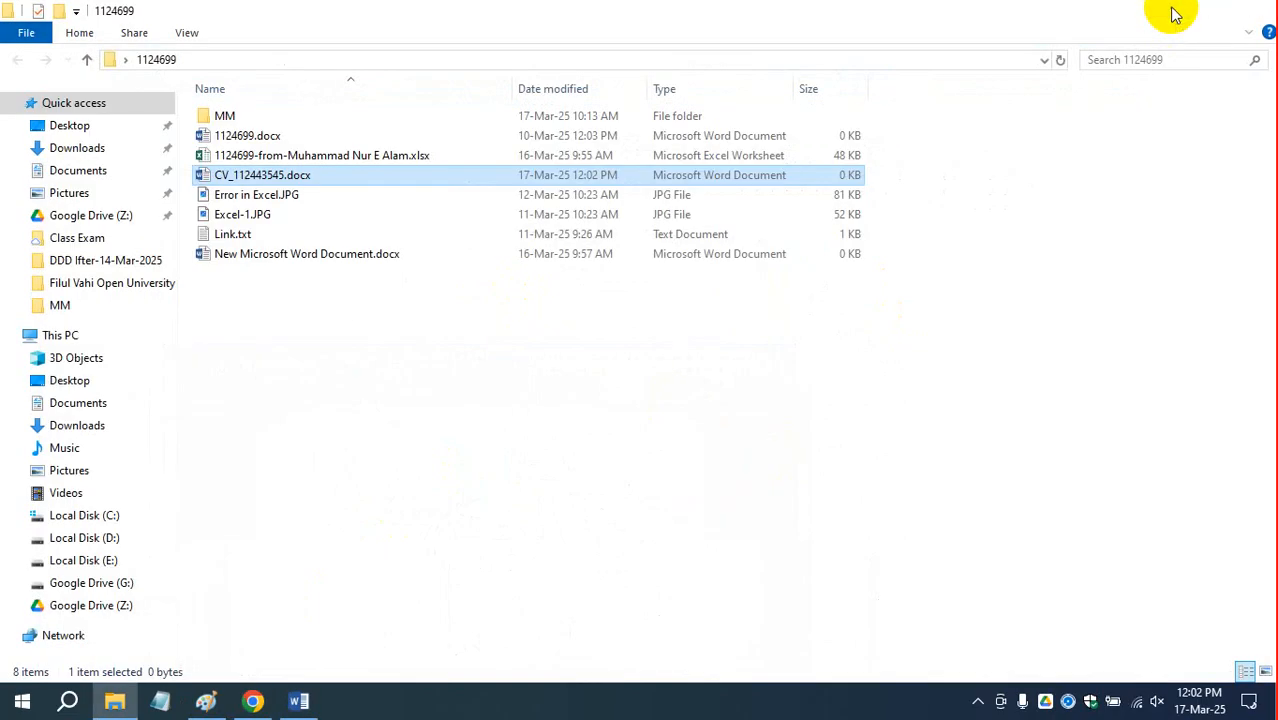
left_click(1172, 12)
left_click(298, 690)
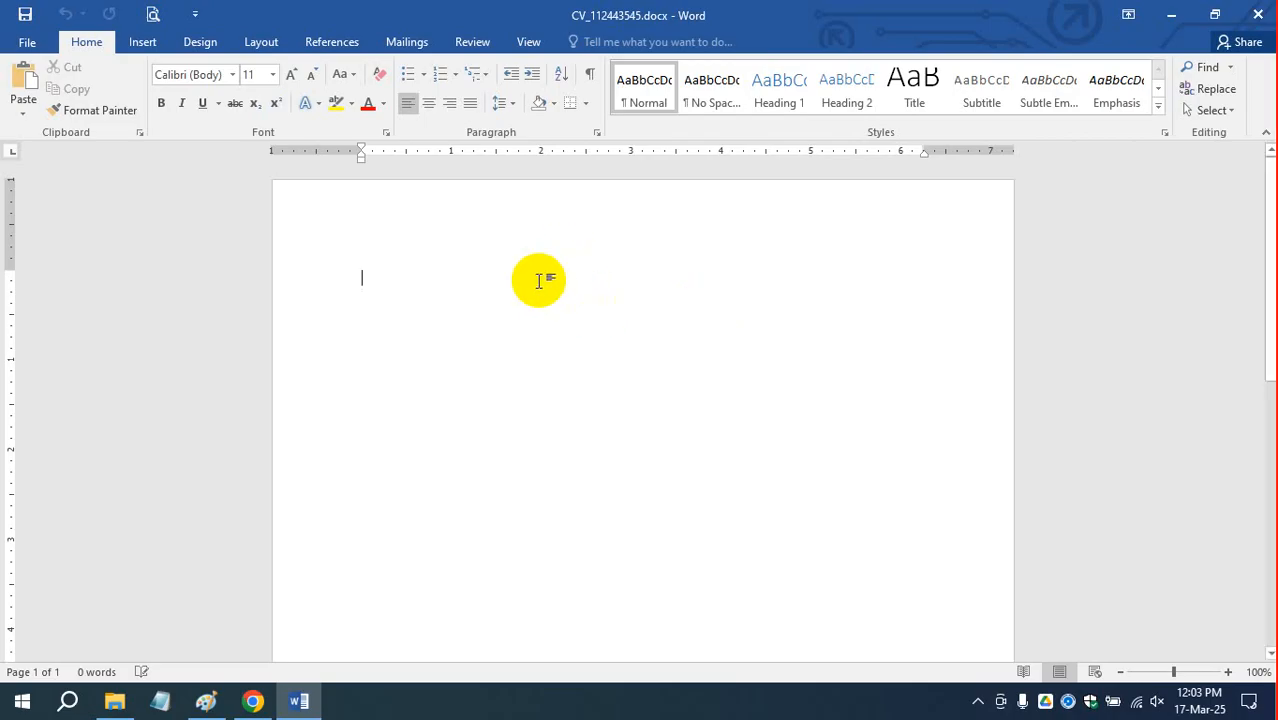
Enter the heading "CV of ABC...." at the start of the document and add several blank lines below it.
type("cv")
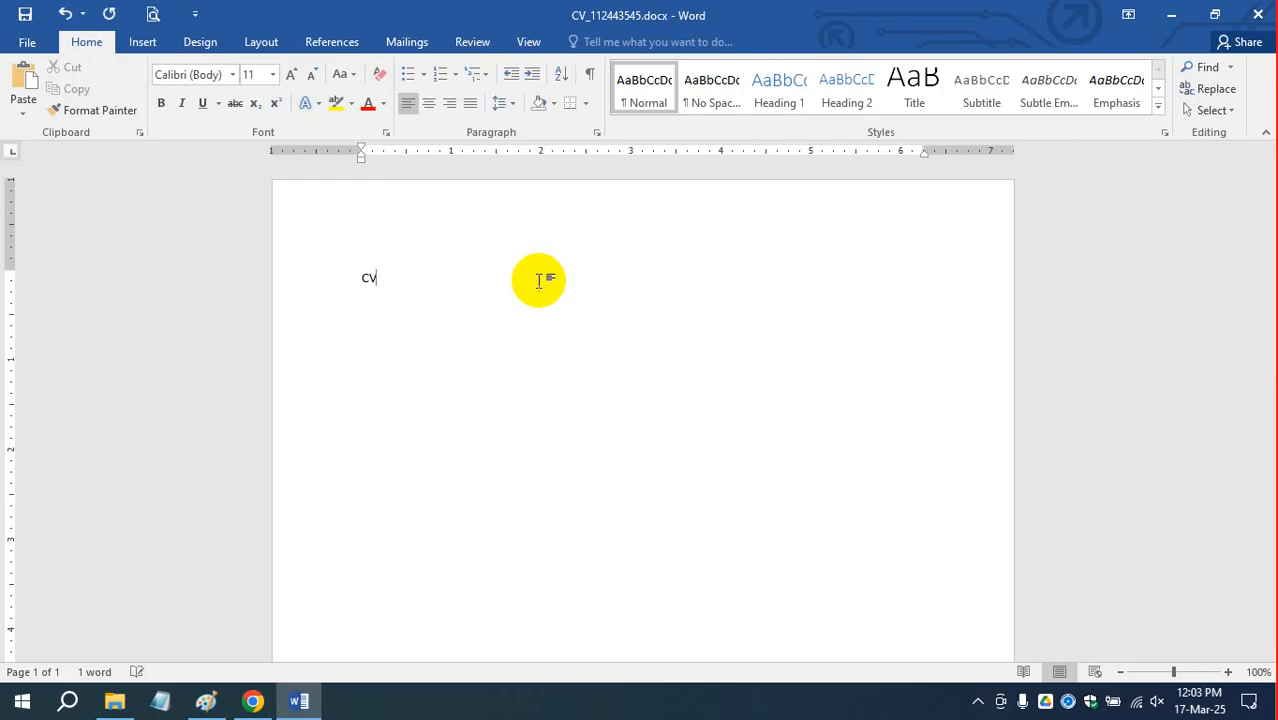
type(" of ABC....")
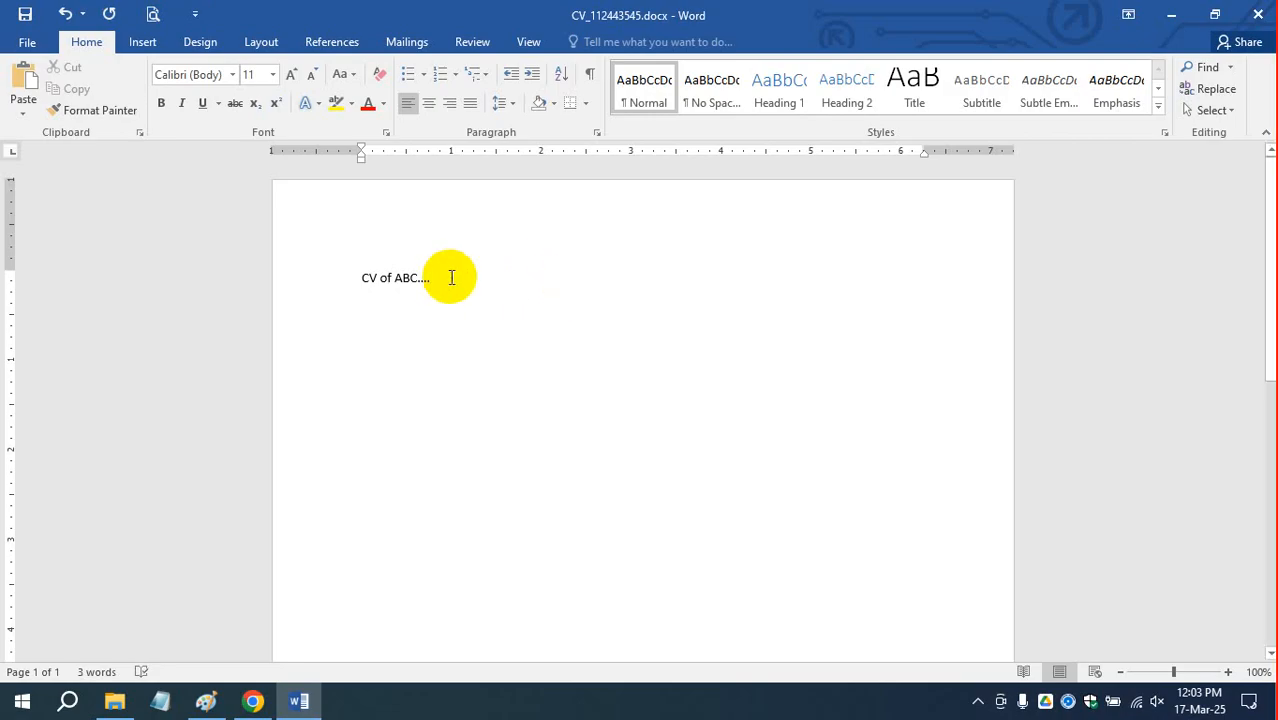
left_click_drag(442, 277, 365, 277)
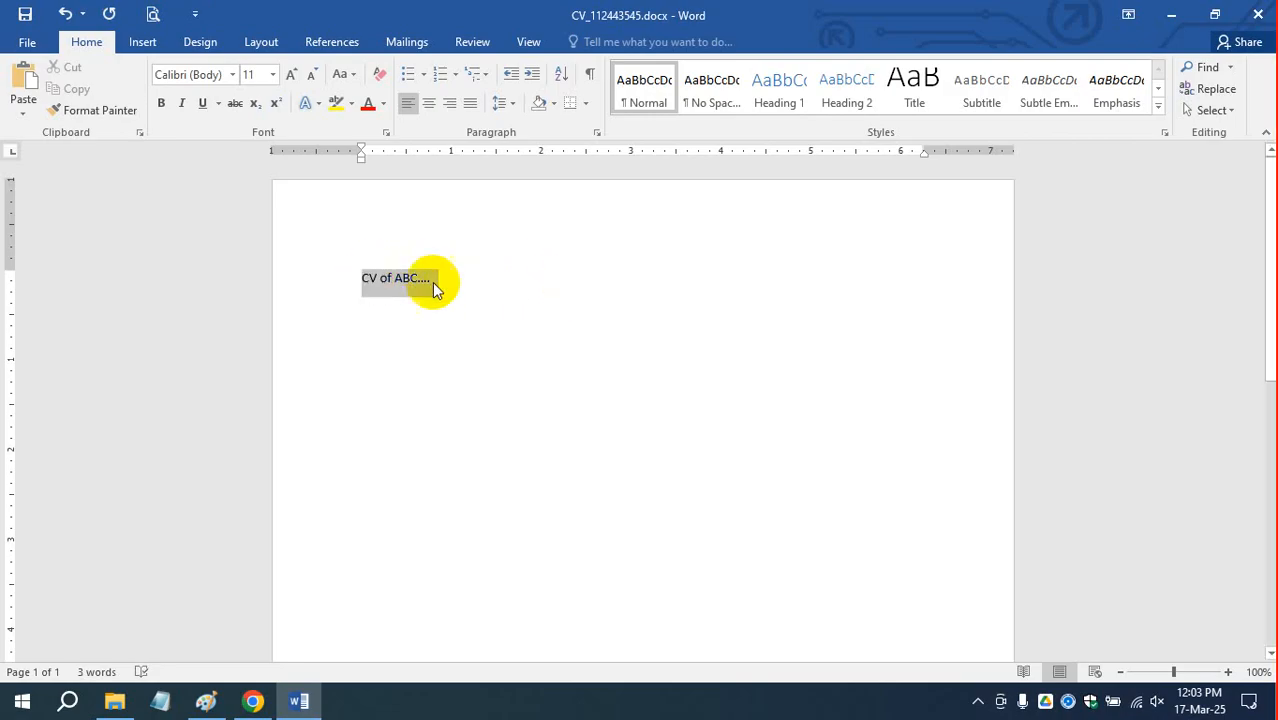
left_click(471, 279)
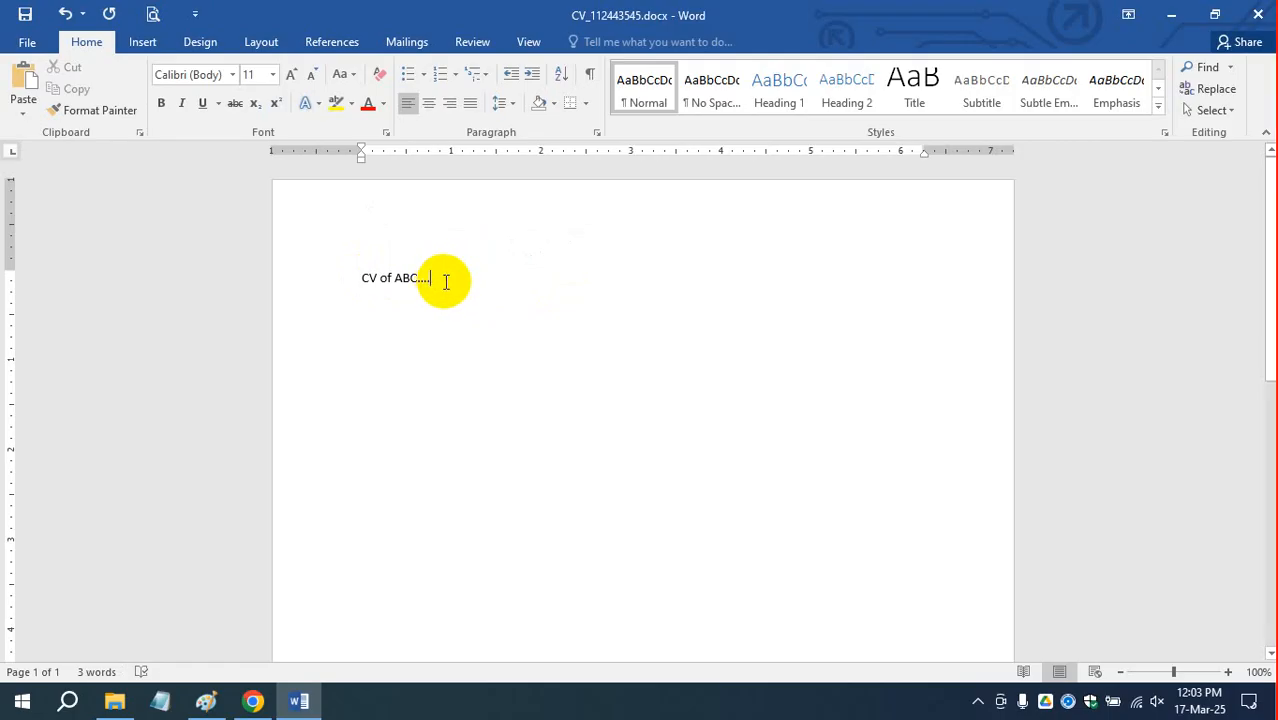
key("Return")
key("Return")
key("Return")
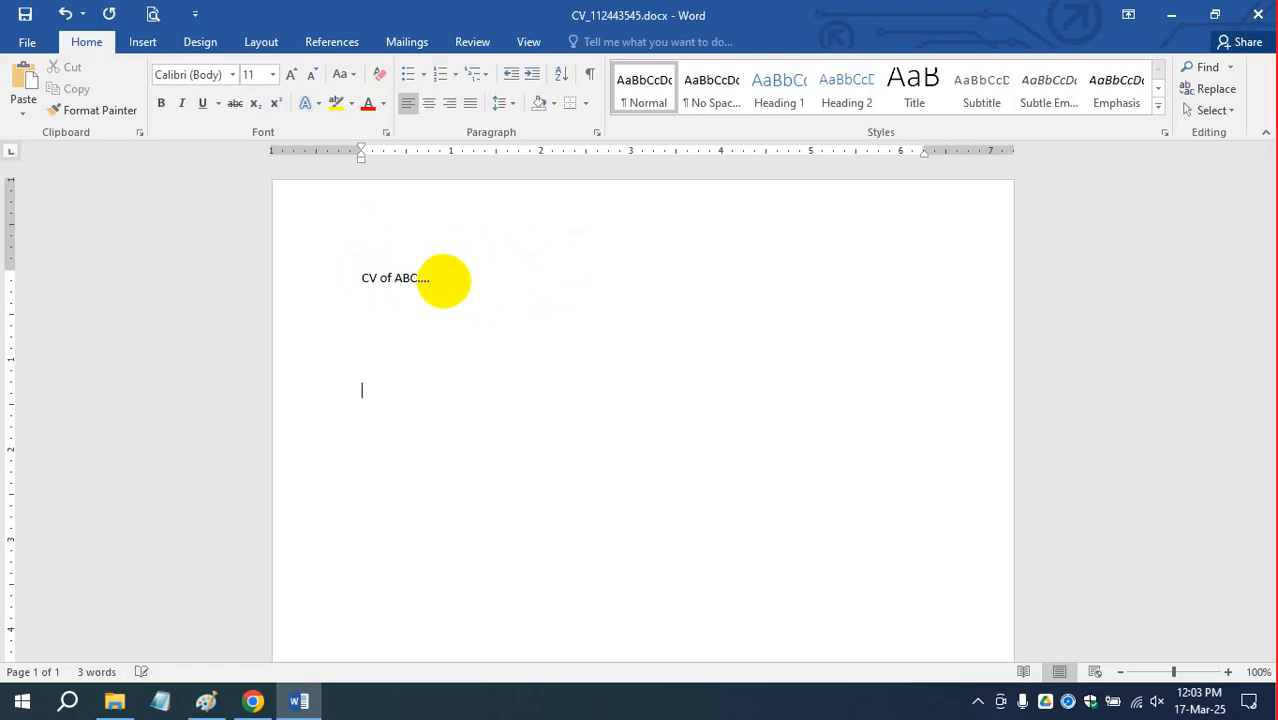
Apply the No Spacing style to the entire document.
key("ctrl+a")
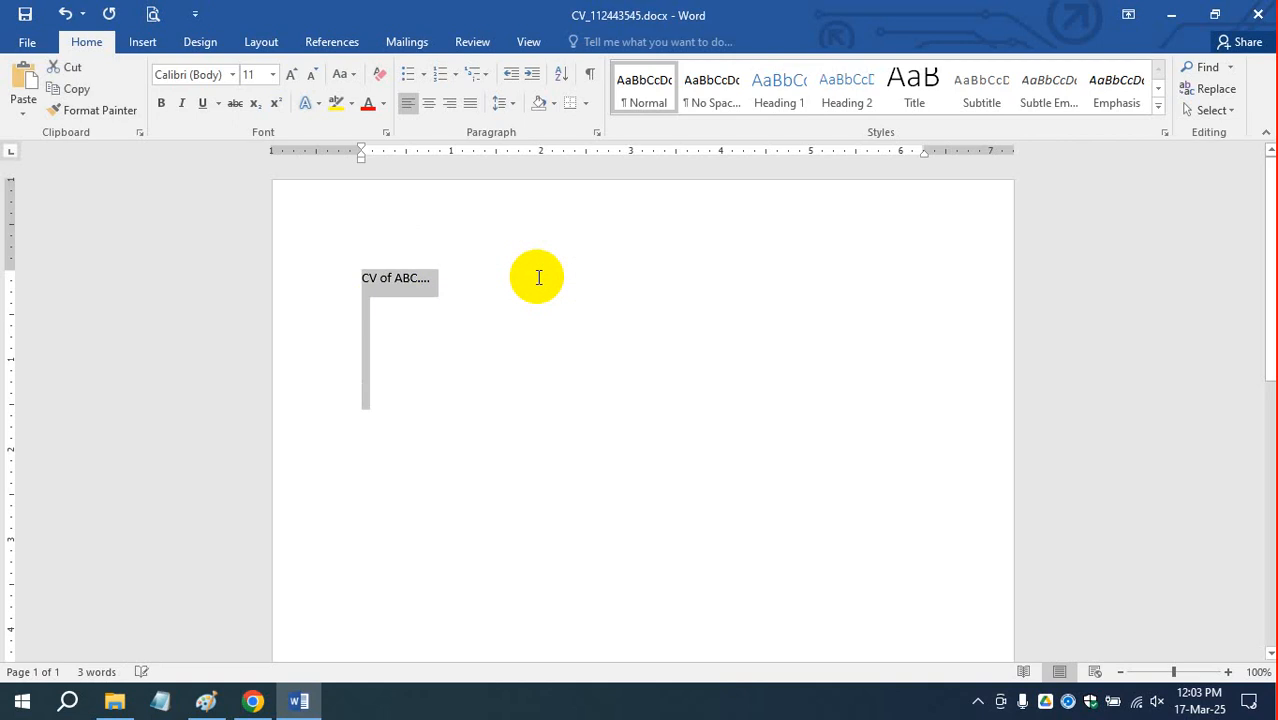
left_click(712, 88)
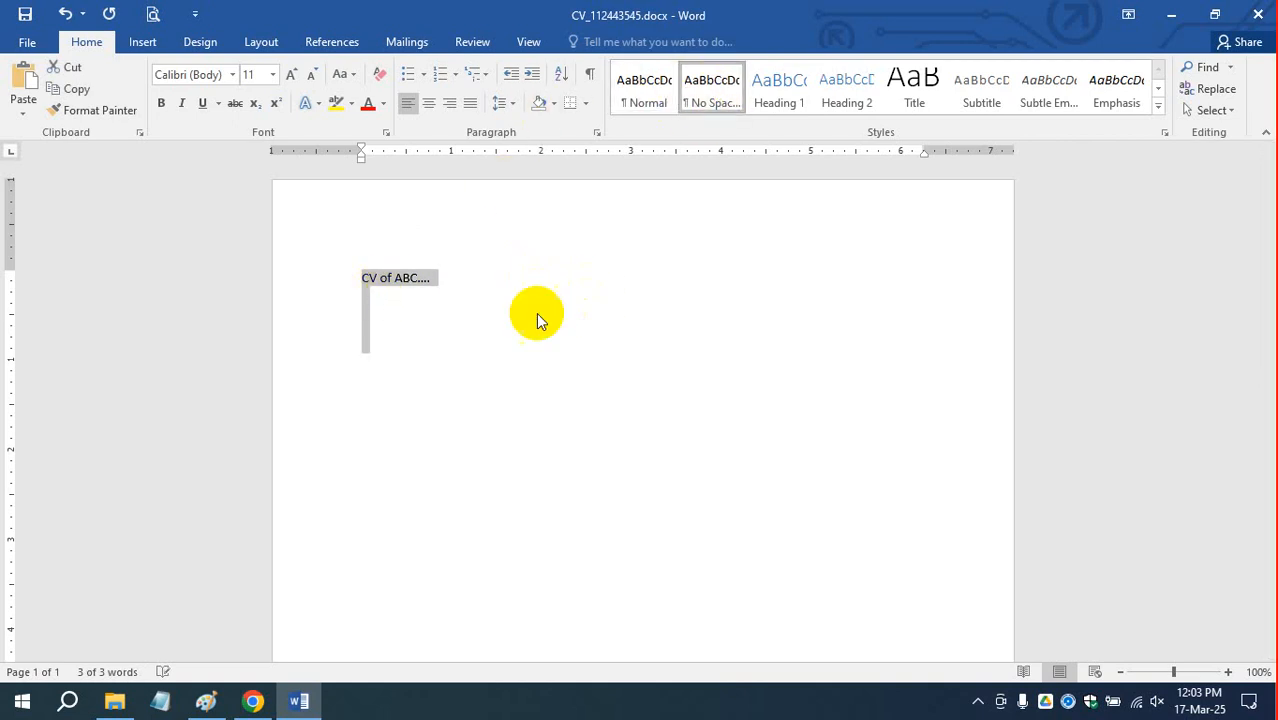
left_click(415, 331)
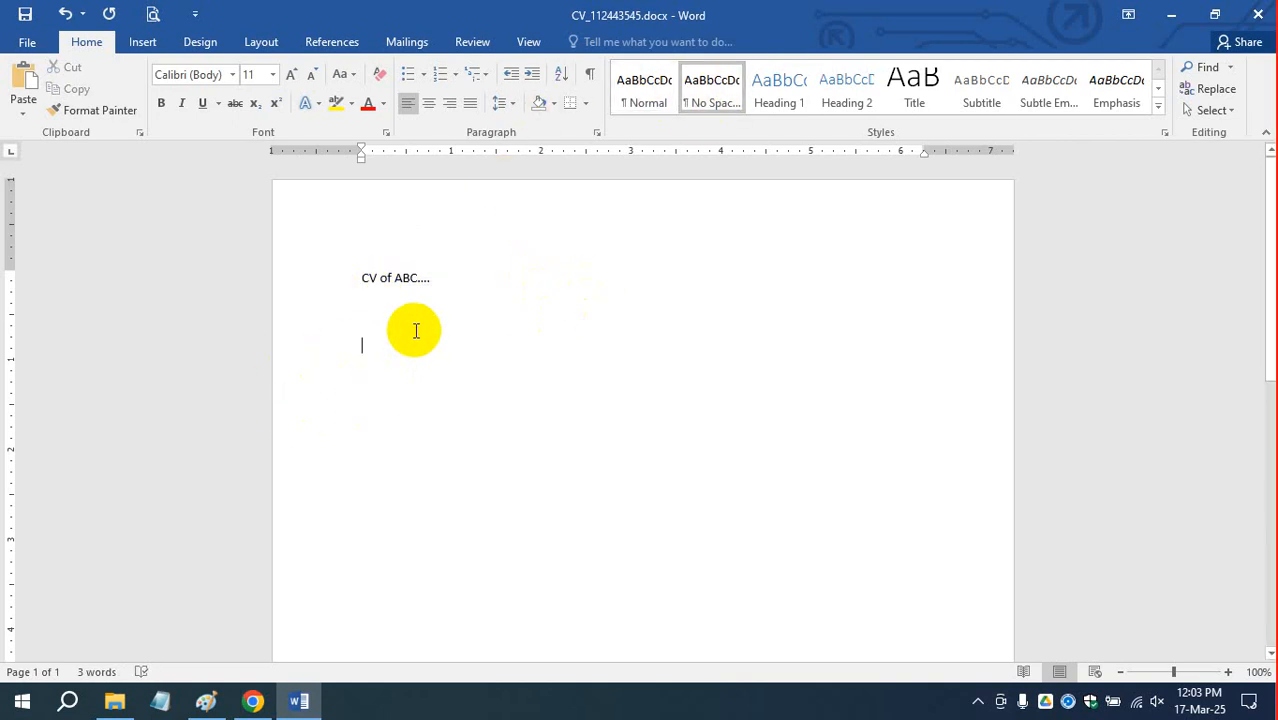
Center the "CV of ABC...." heading, make it bold and set its font size to 24.
left_click_drag(451, 276, 340, 268)
key("ctrl+e")
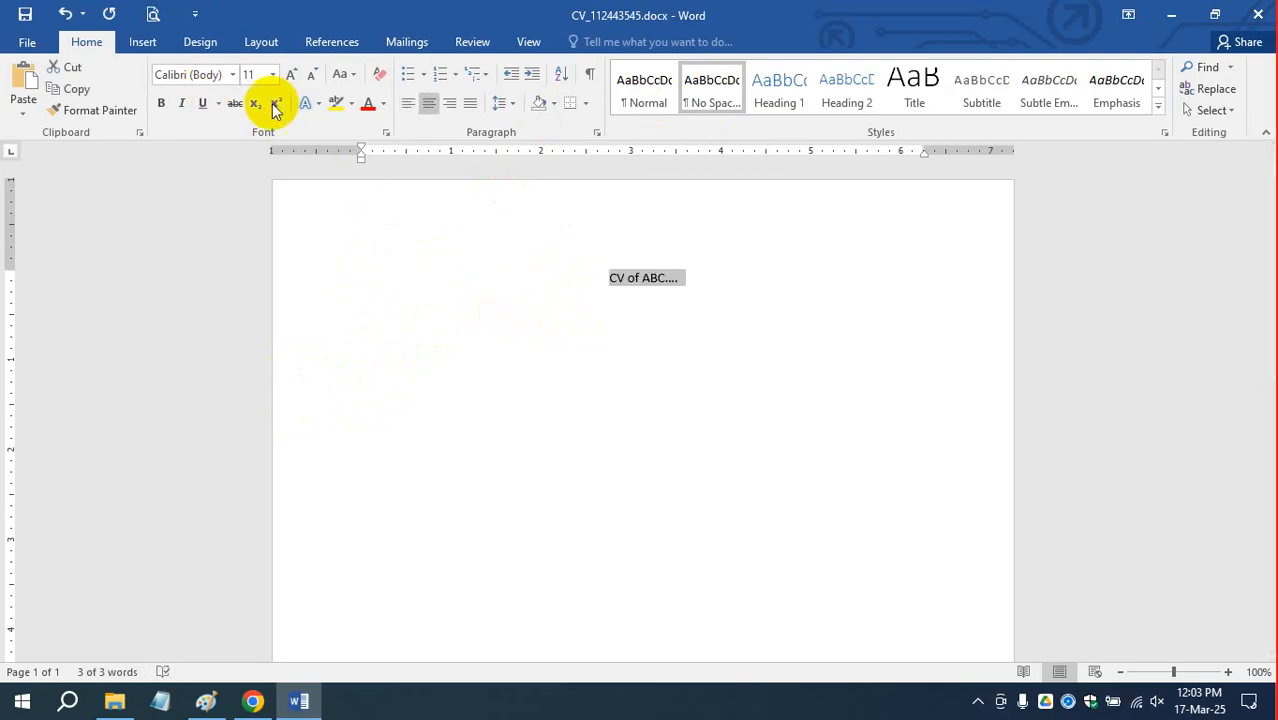
left_click(162, 103)
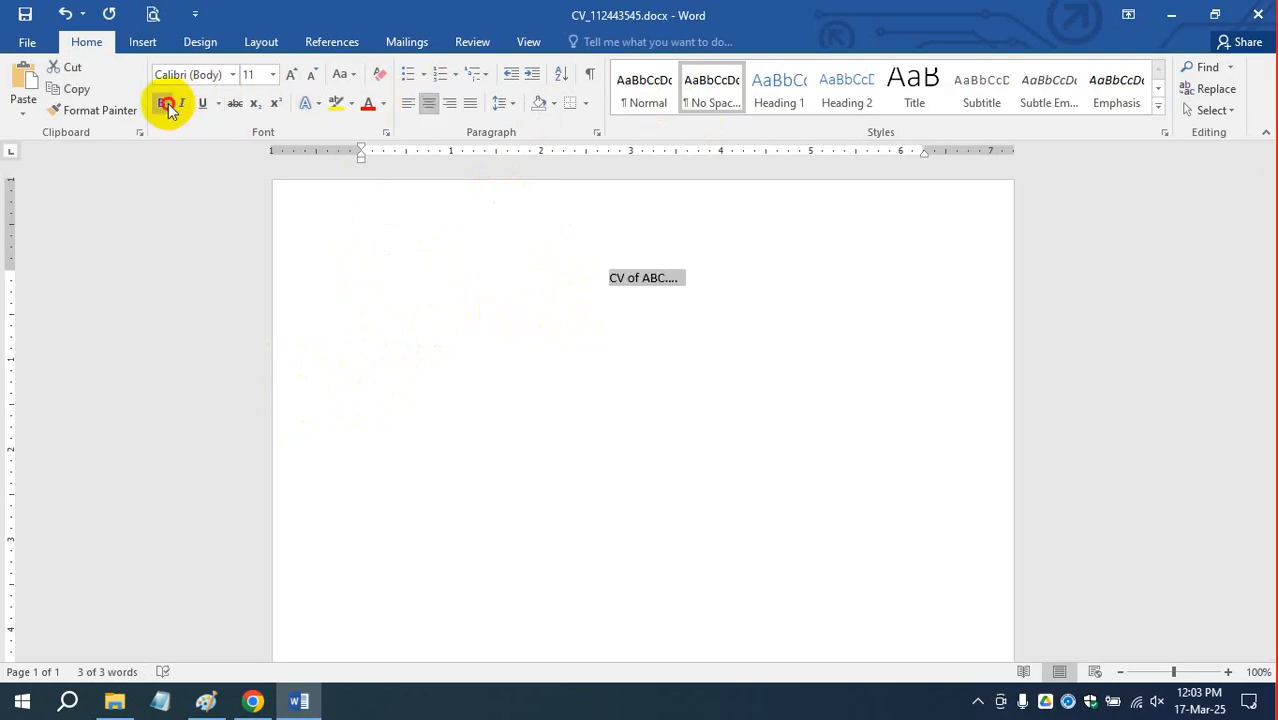
left_click(277, 74)
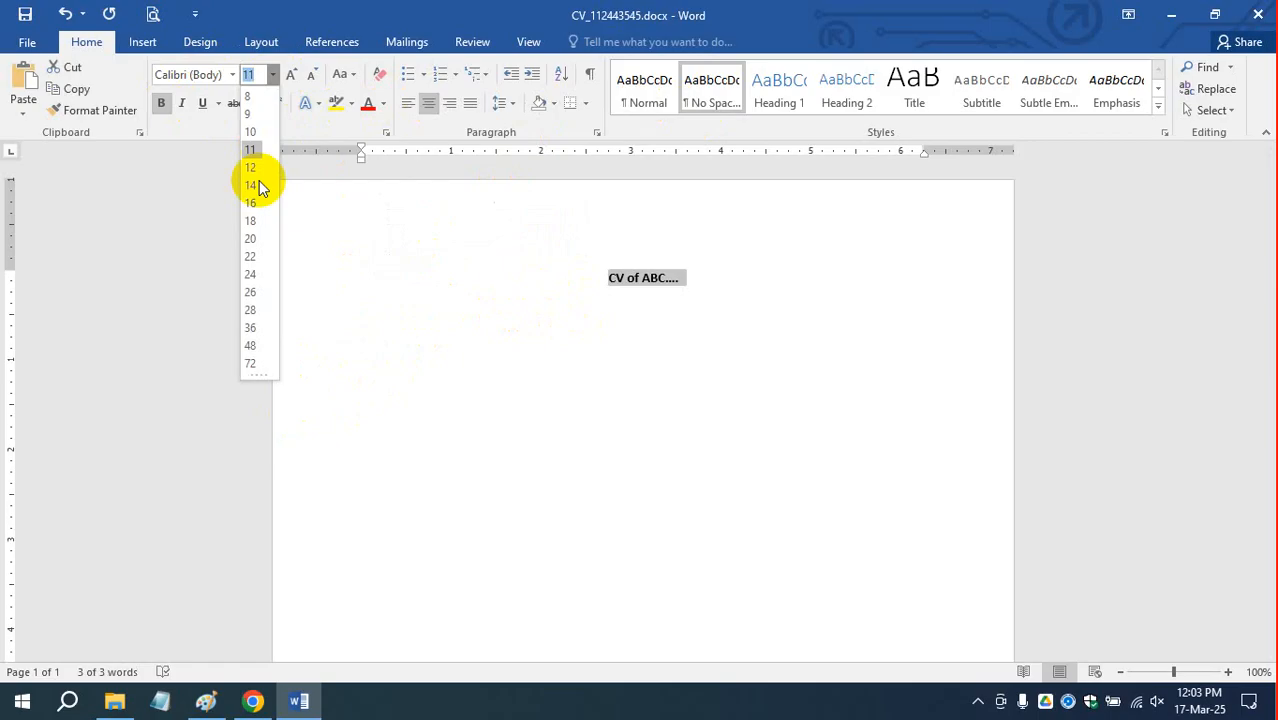
left_click(249, 272)
left_click(640, 463)
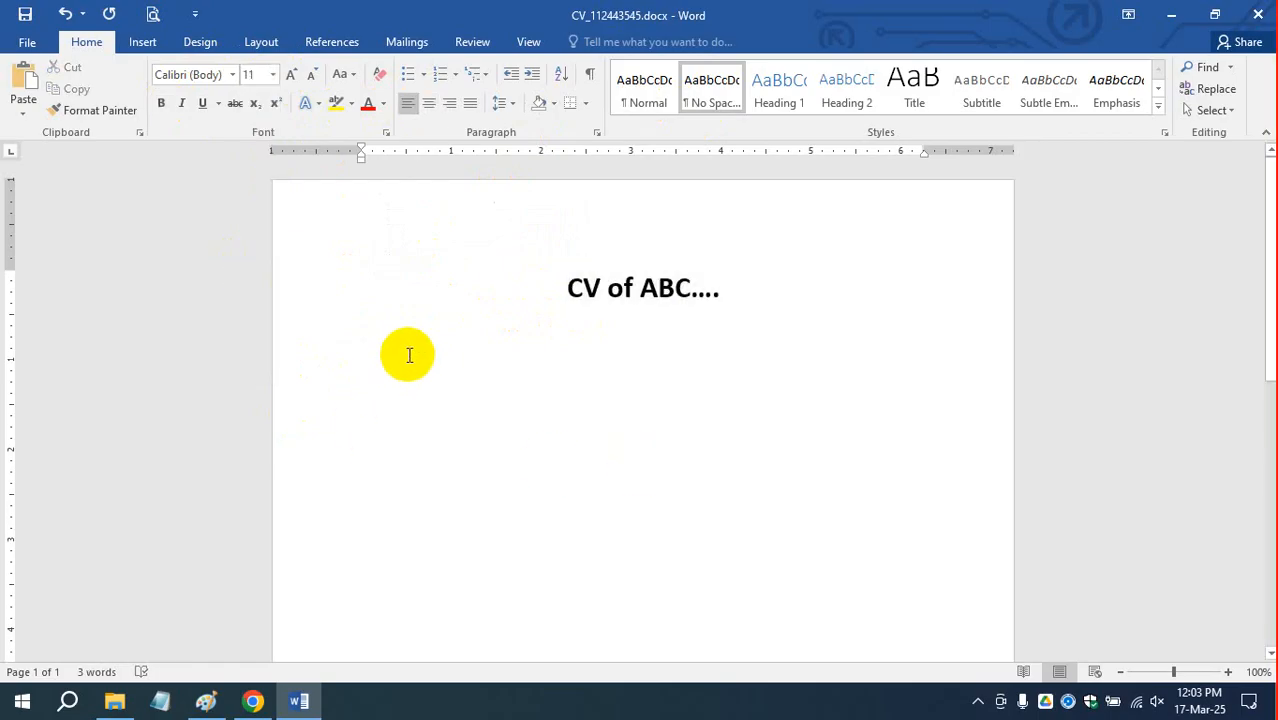
Below the heading, add a line with the label "Name:" and the tab-aligned placeholder "Abc sadfsdasdf", and start a new line.
left_click(374, 355)
left_click(466, 404)
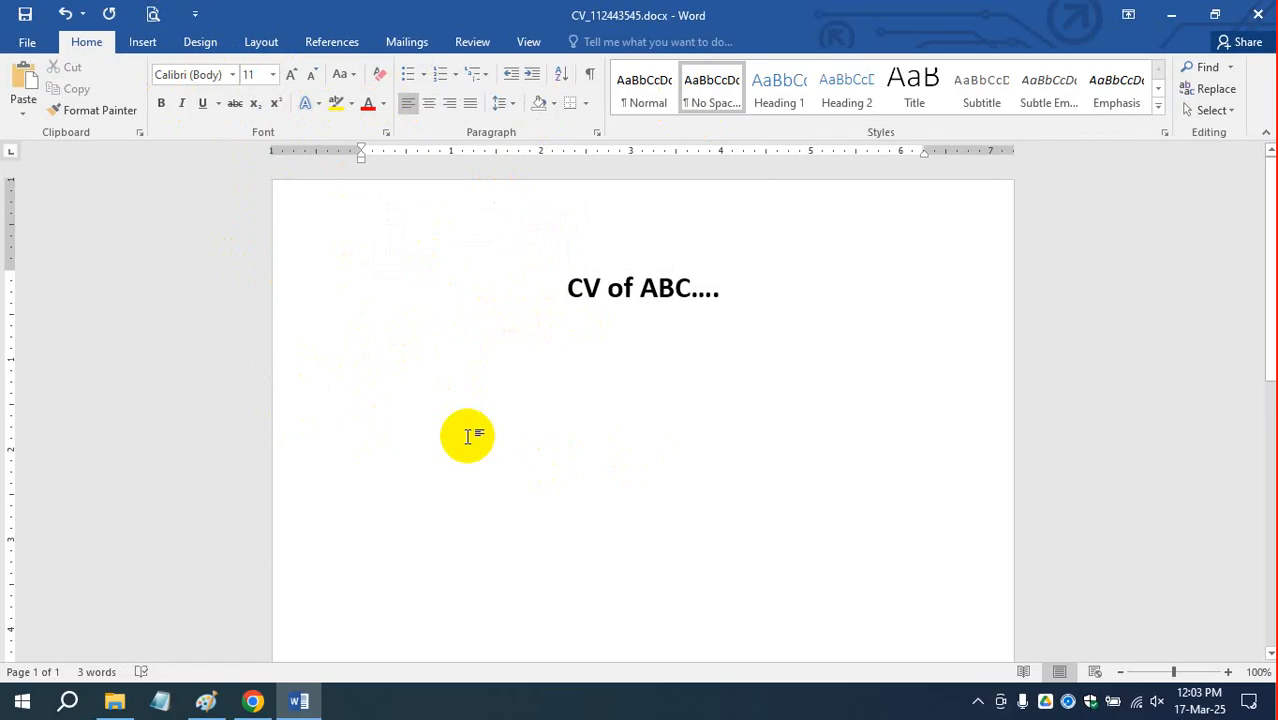
type("Nma")
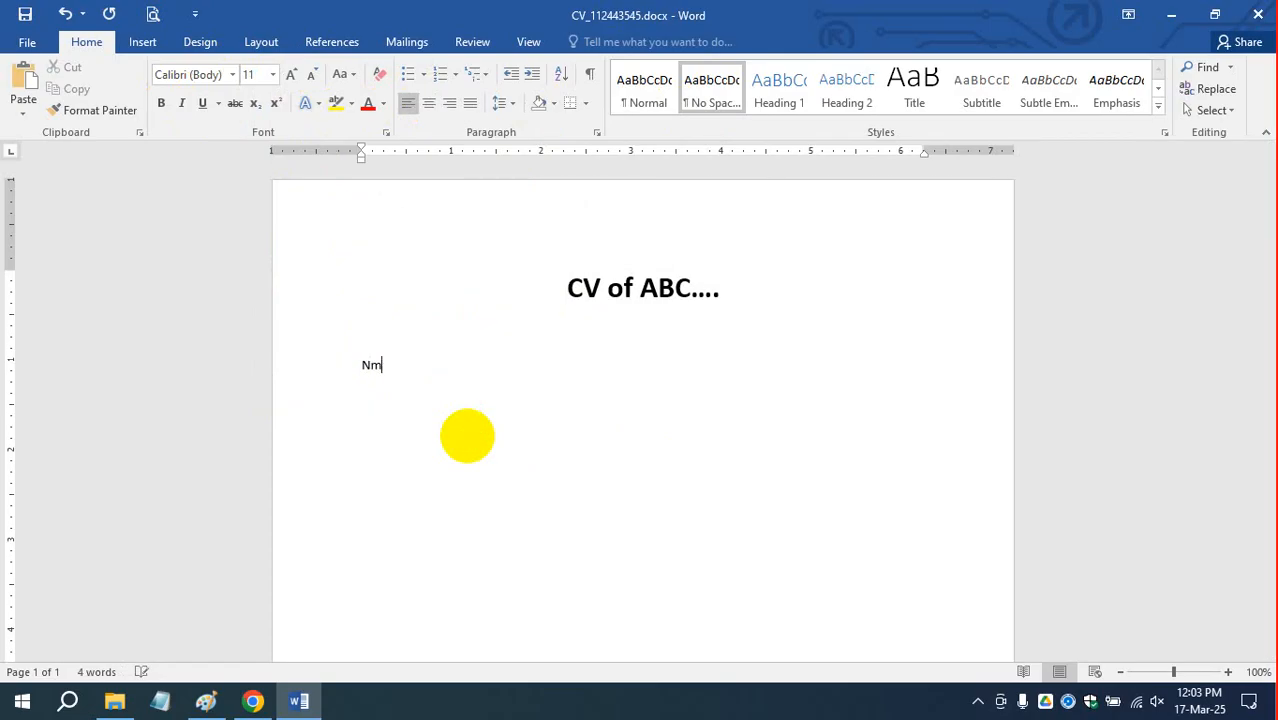
key("BackSpace")
type("e")
key("BackSpace")
key("BackSpace")
type("ame:")
key("Tab")
key("Tab")
type("Abc sadfsdasdf")
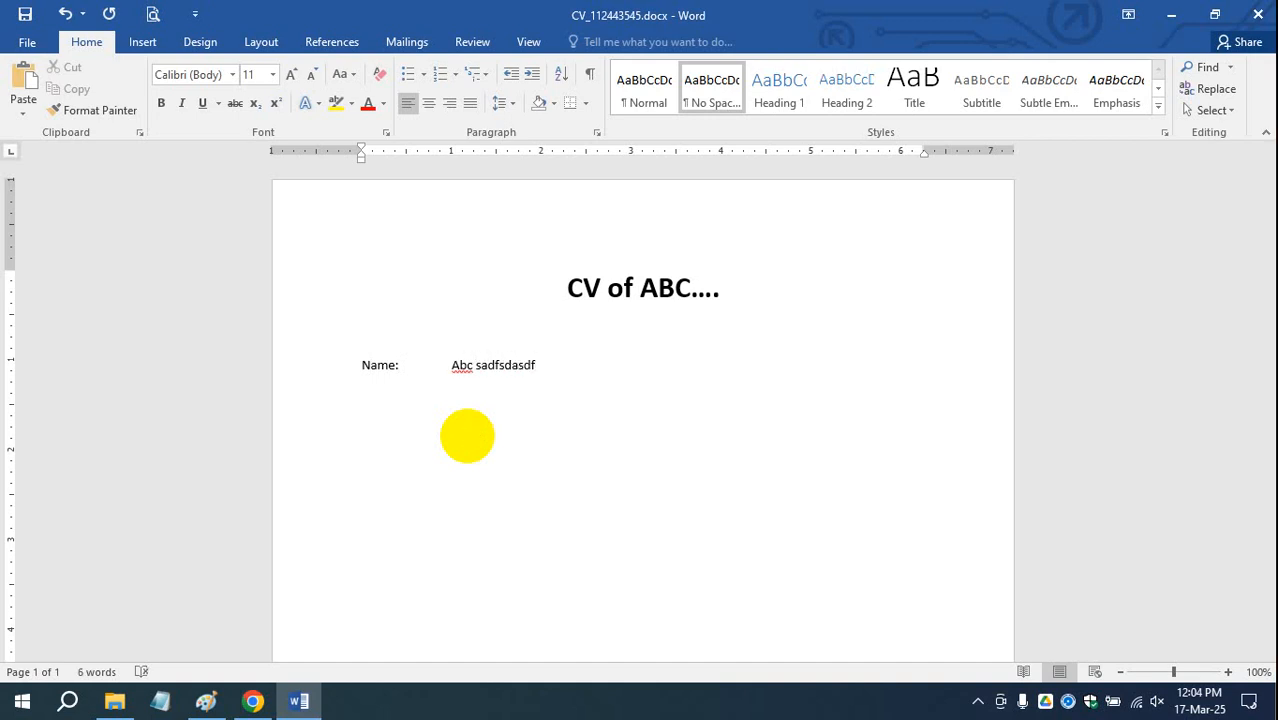
key("Return")
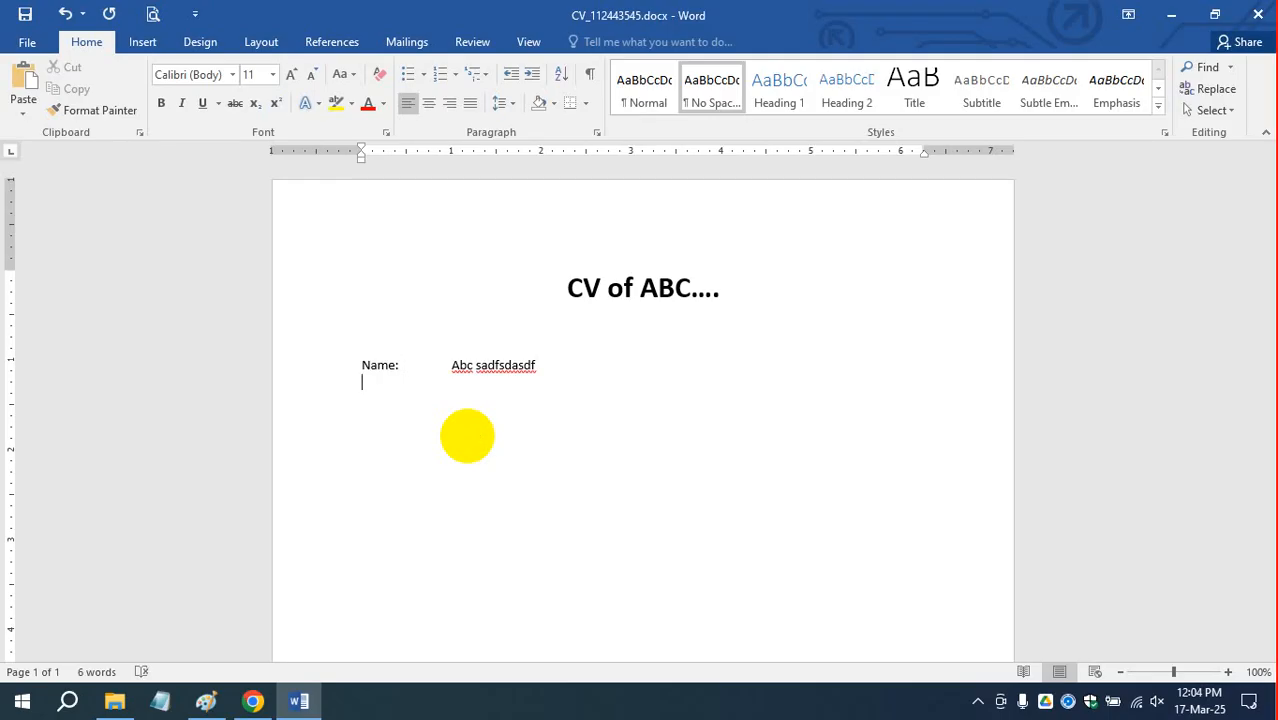
Add the label "Cell Number:" below the name line and shift the name value one tab stop further to align both values.
type("Cell Number:")
key("Tab")
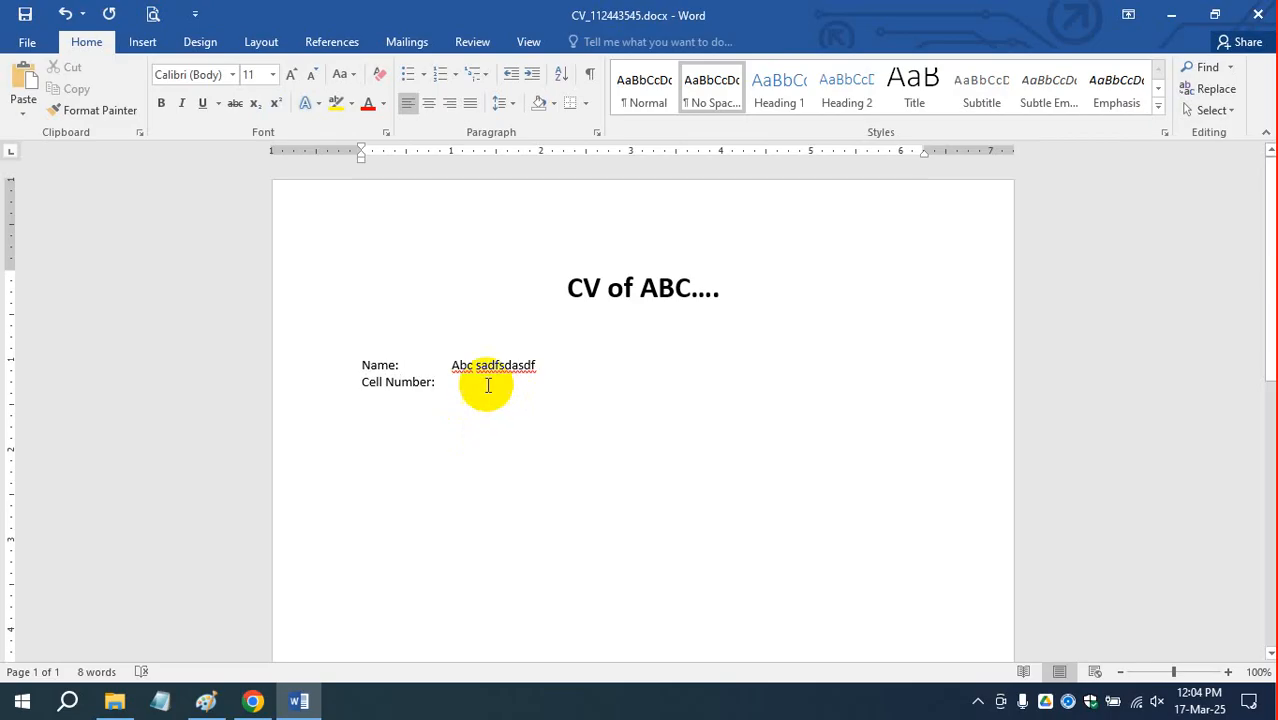
left_click(451, 365)
key("Tab")
left_click(499, 380)
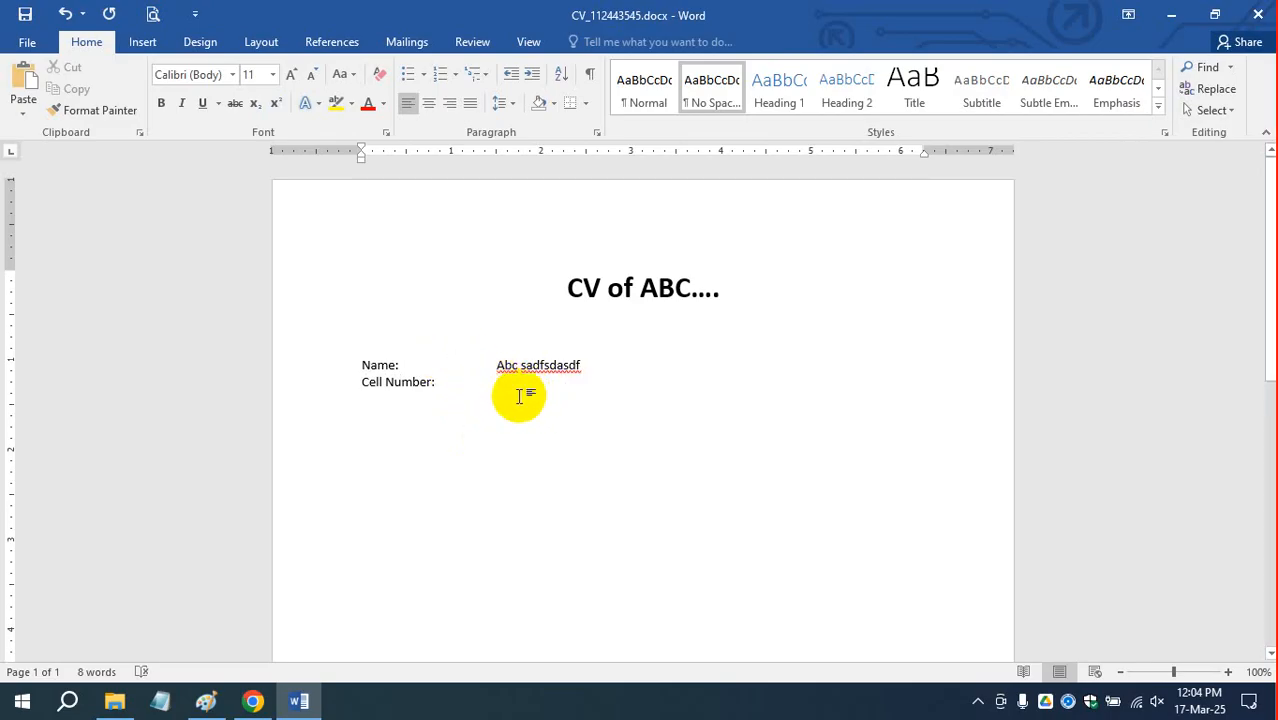
Enter a placeholder phone number as the Cell Number value and start a new line.
type("+880wr")
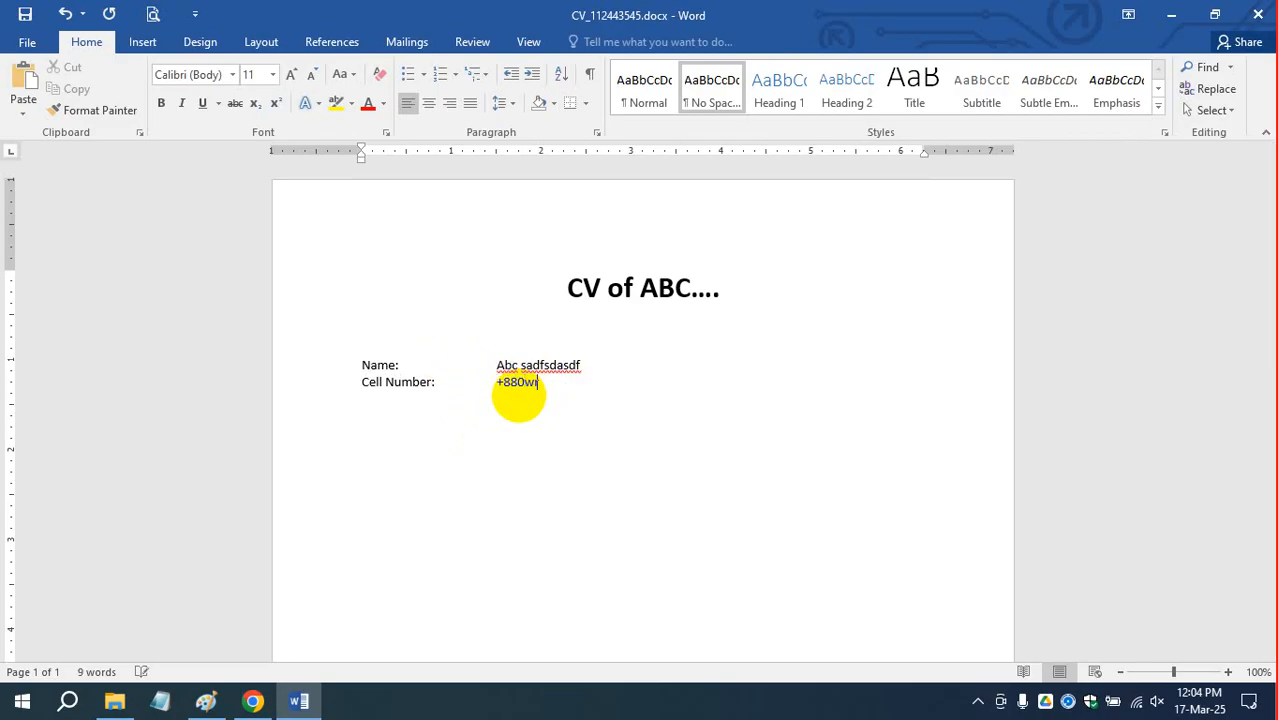
type("3453")
key("BackSpace")
key("BackSpace")
key("BackSpace")
key("BackSpace")
type("234234 ")
Add tab-aligned "Email:" and "Father's Name:" lines with a placeholder e-mail address and a placeholder name.
type("Email")
type(":")
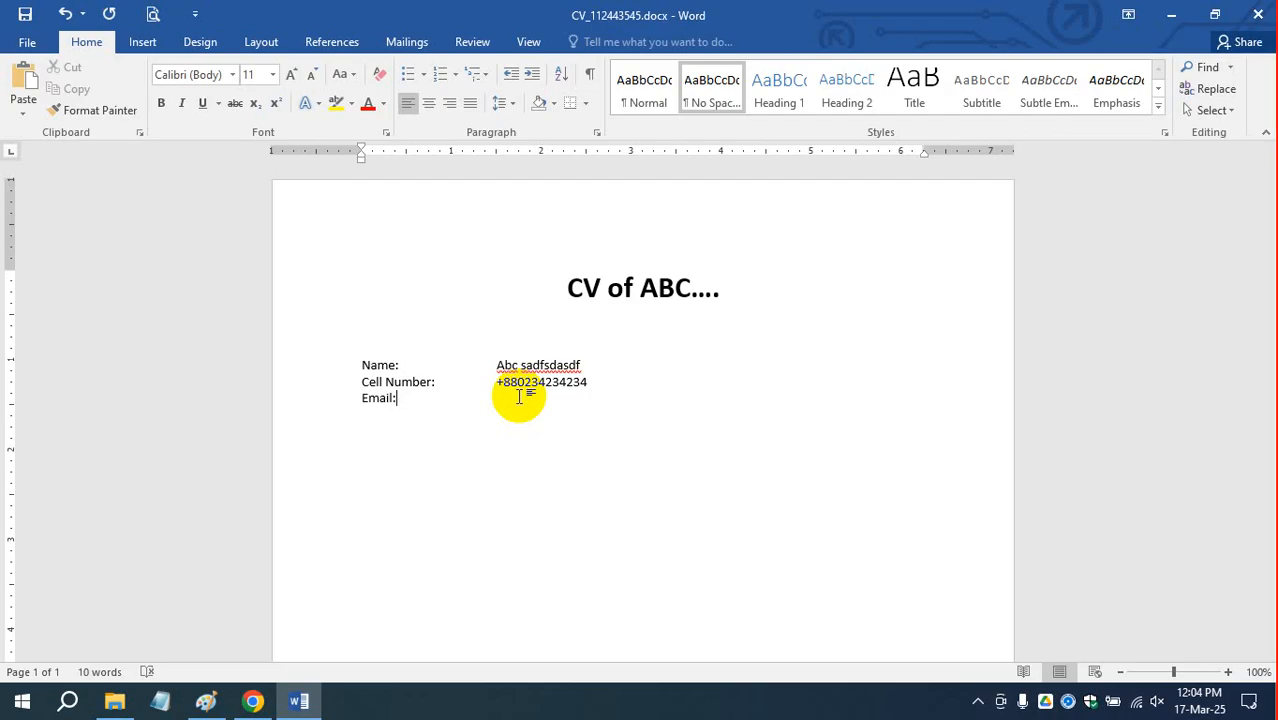
key("Tab")
key("Tab")
key("Tab")
type("dfgnsdfn@skr")
type("fk")
key("Return")
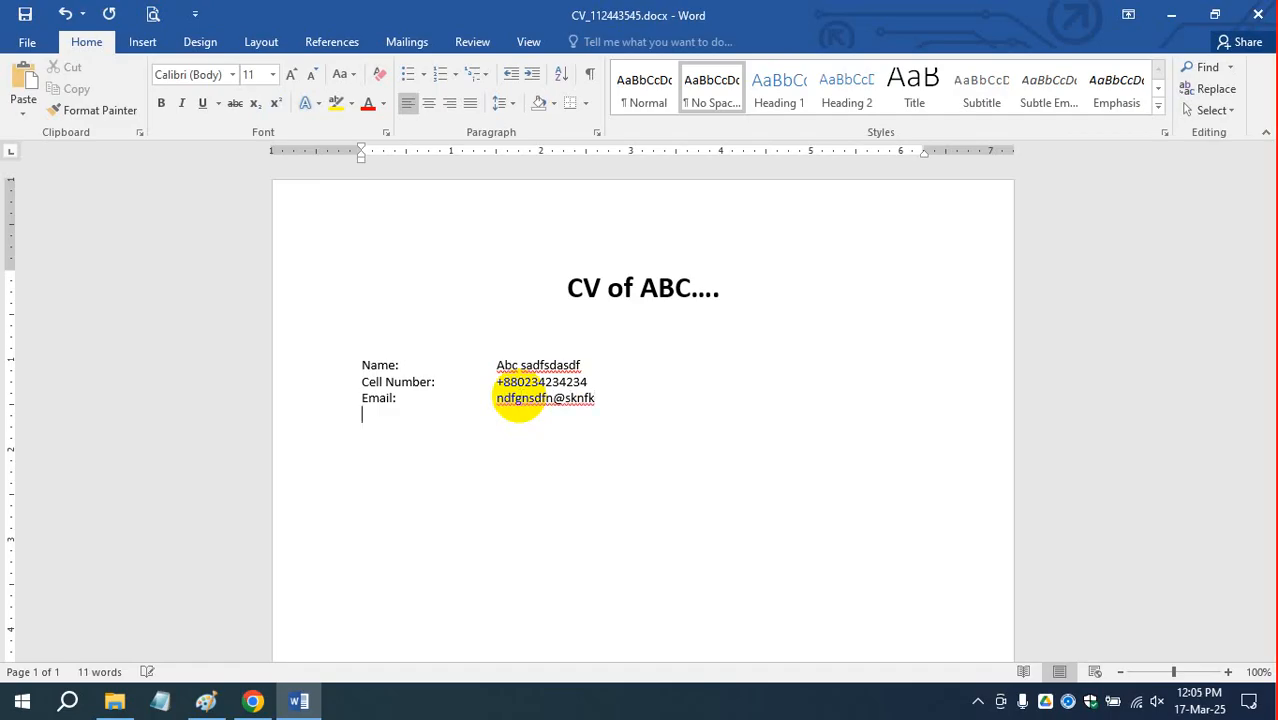
type("Father 's Name:")
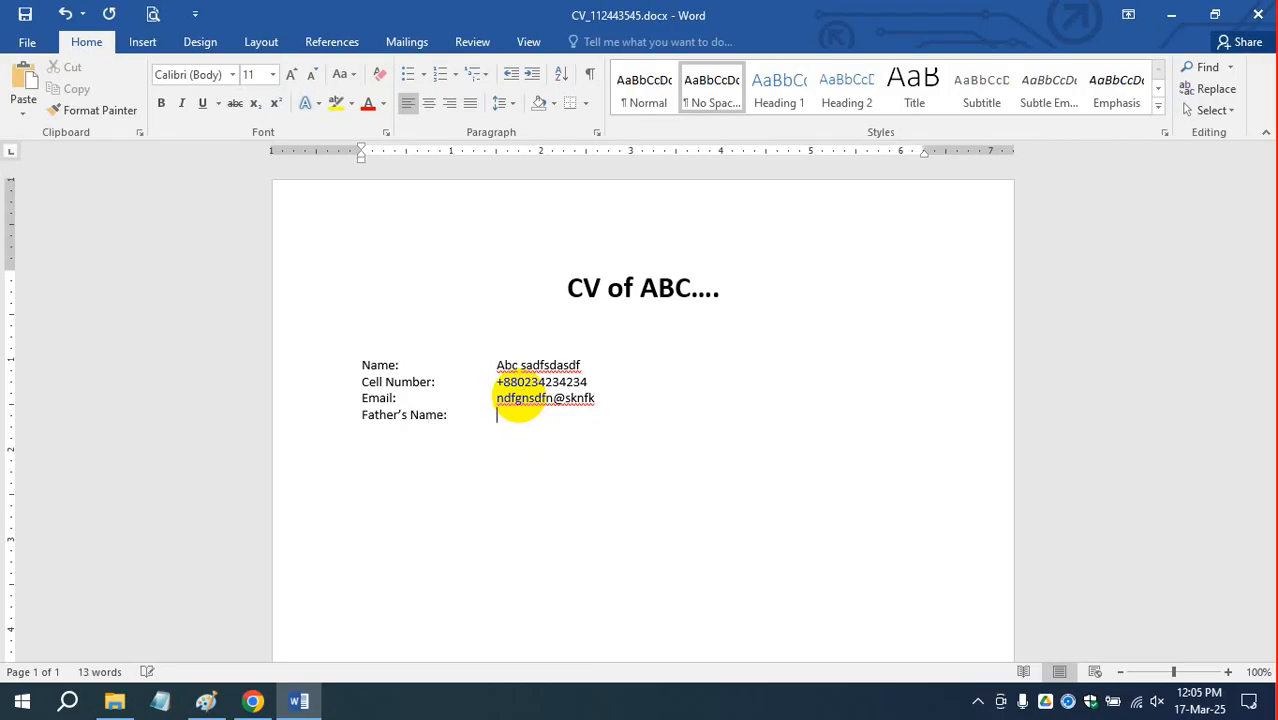
type(" sgjdfngdfg")
Duplicate the four personal detail lines three times directly below the originals.
scroll(522, 408, "down", 2)
left_click_drag(593, 328, 360, 277)
key("ctrl+c")
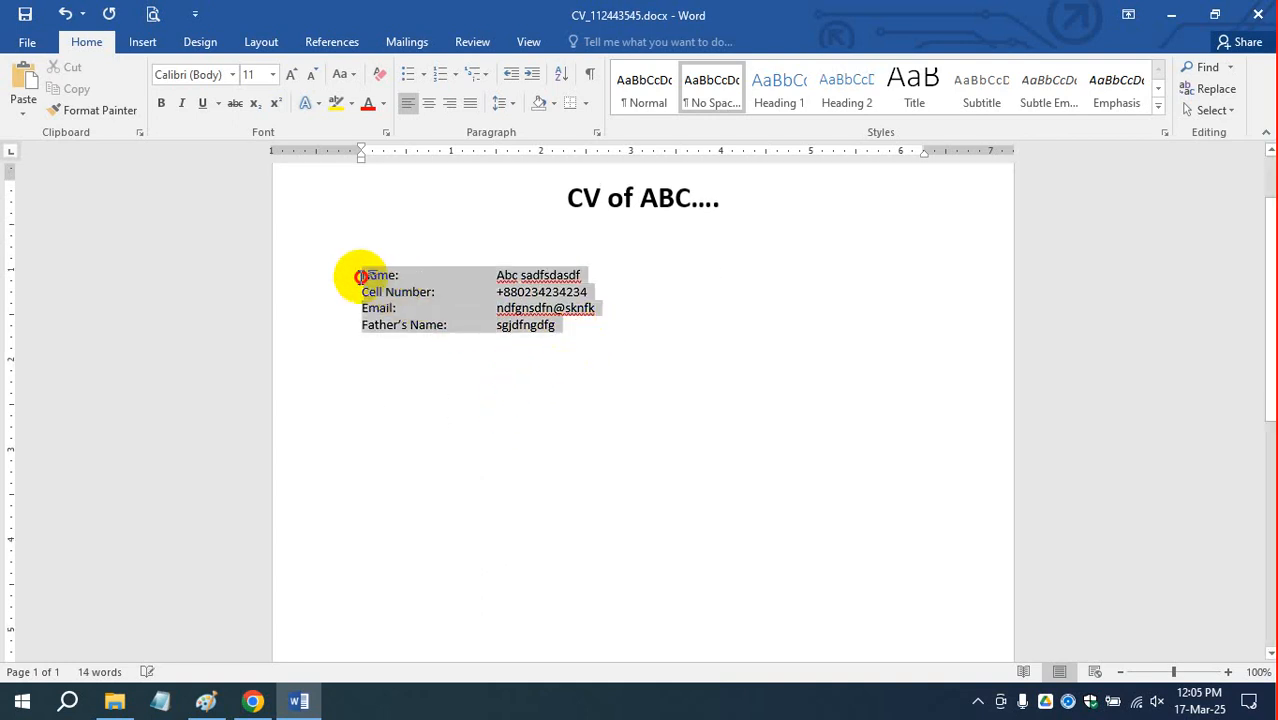
left_click(380, 342)
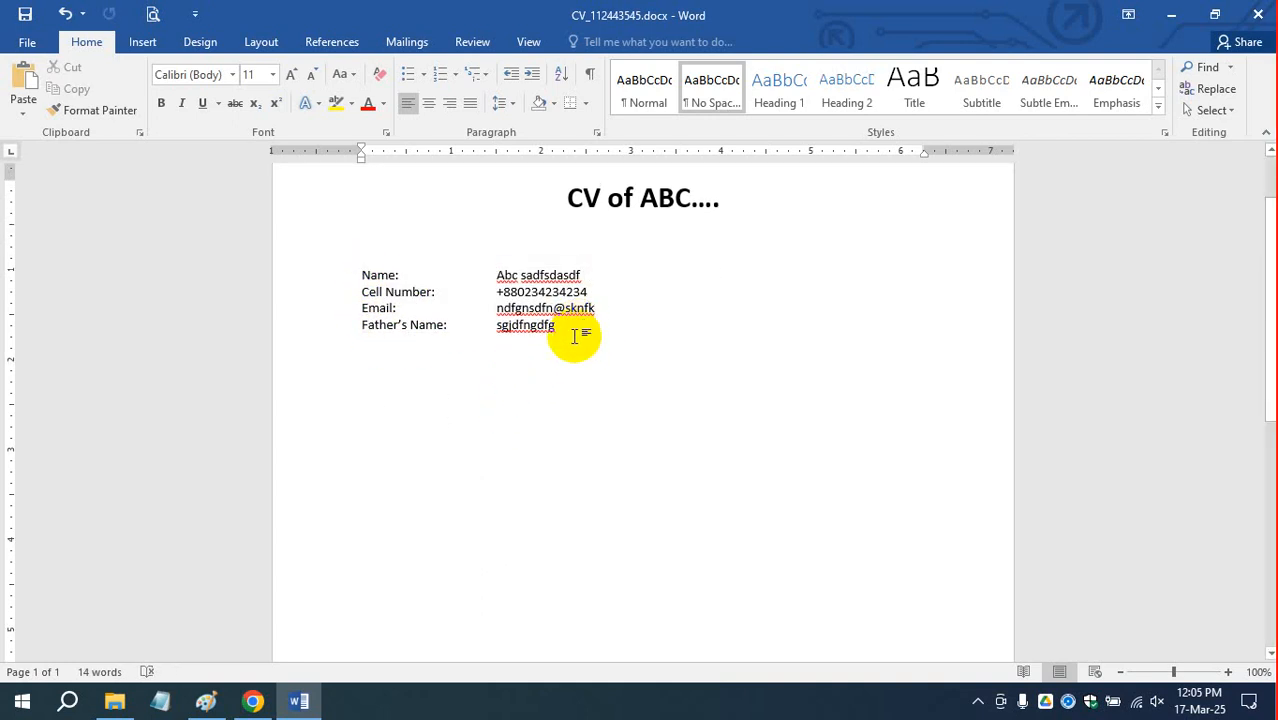
key("ctrl+v")
key("ctrl+v")
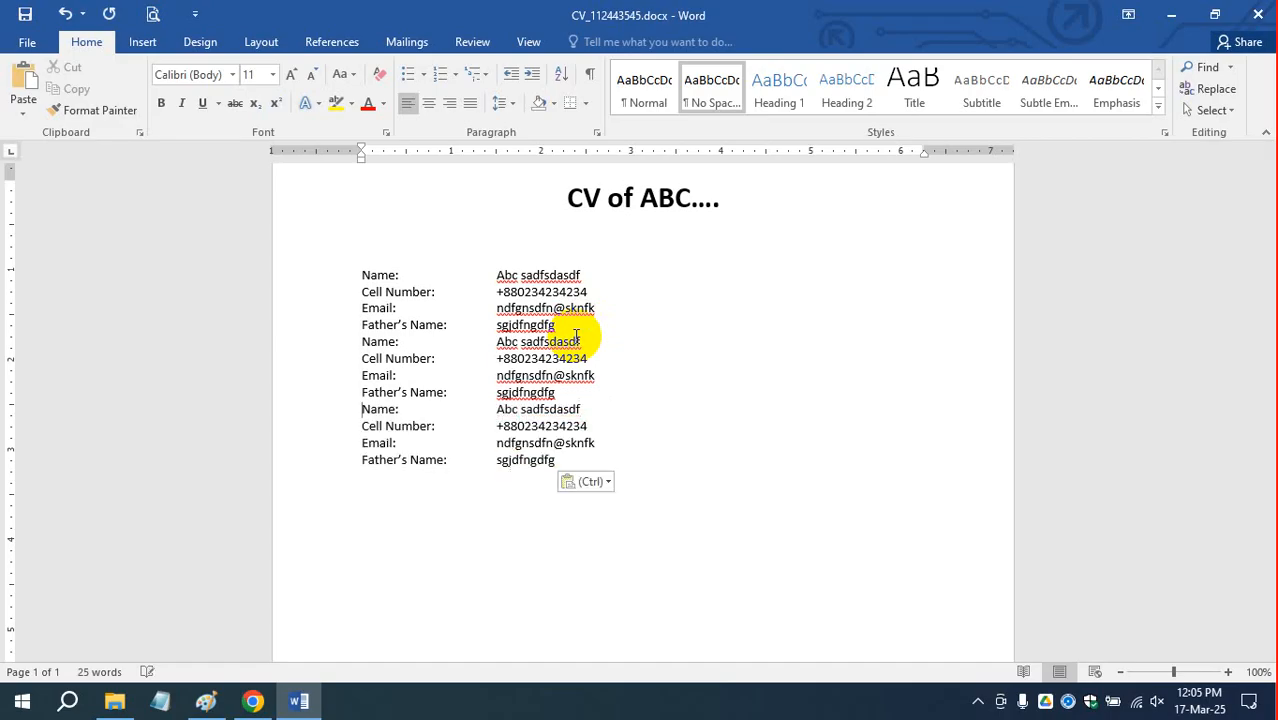
key("ctrl+v")
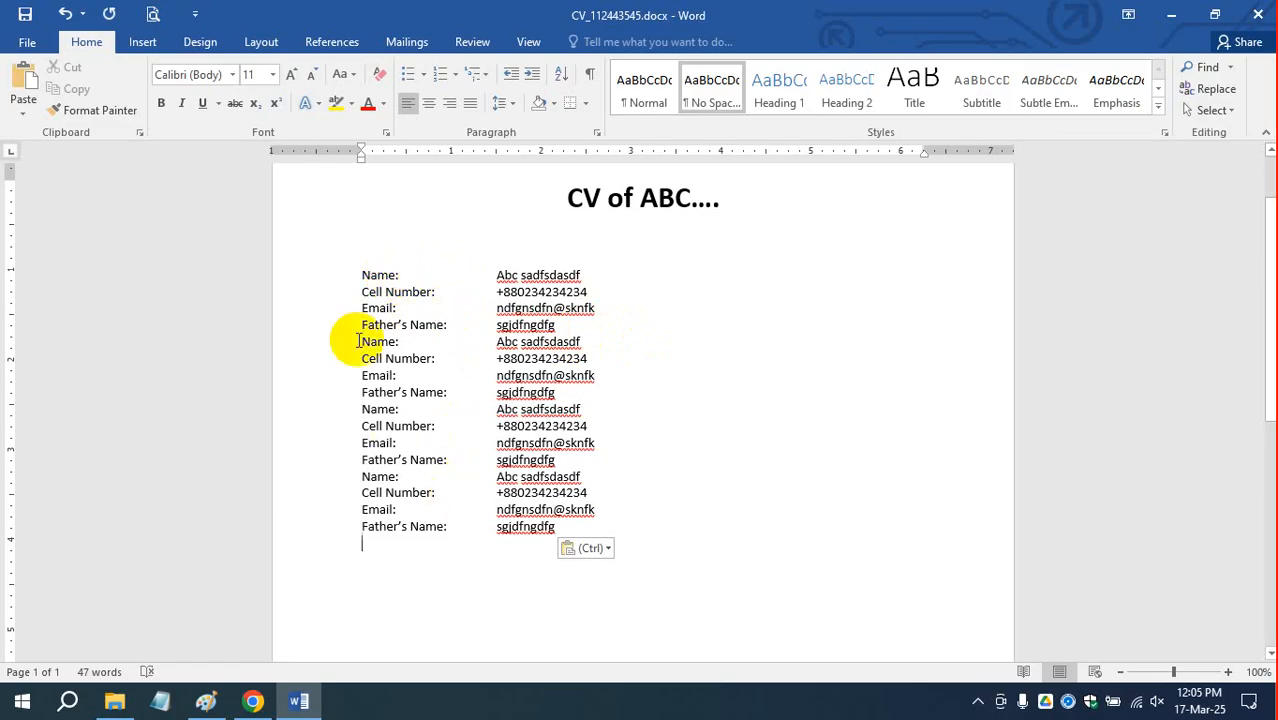
Insert tabs before the colons in the first Name, Cell Number, Email and Father's Name lines so the colons line up.
left_click(397, 274)
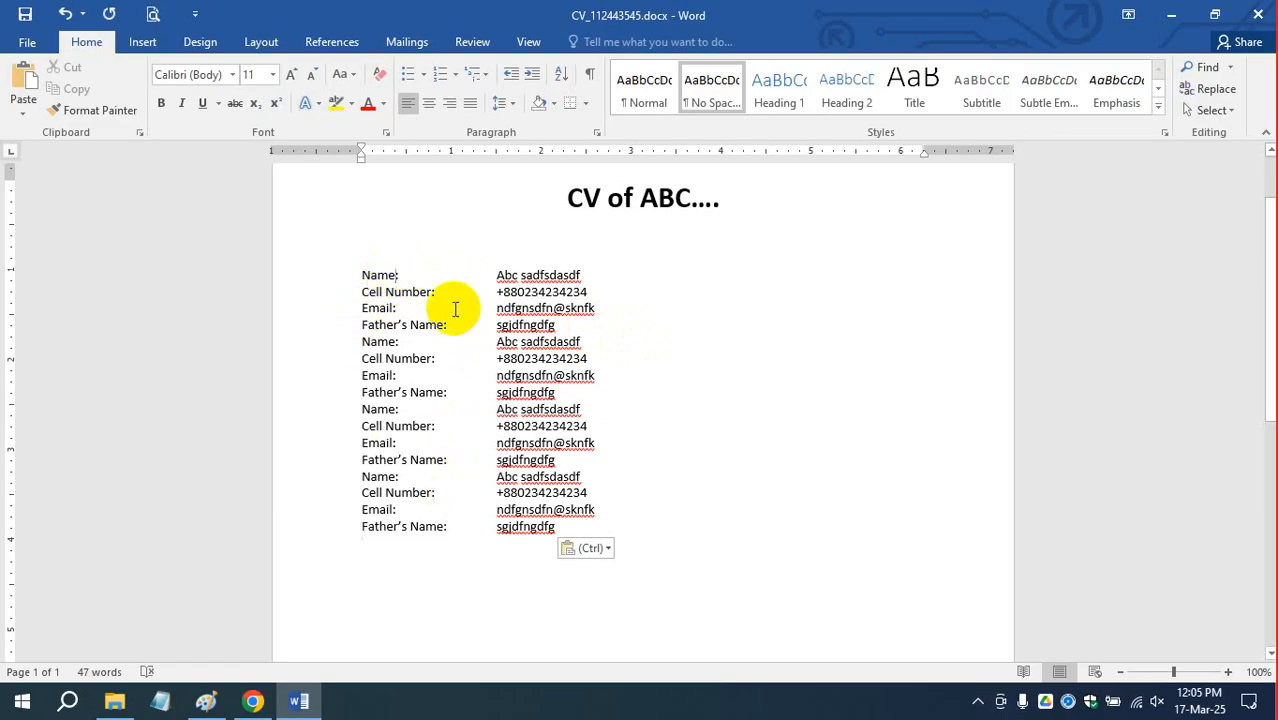
key("Tab")
key("Tab")
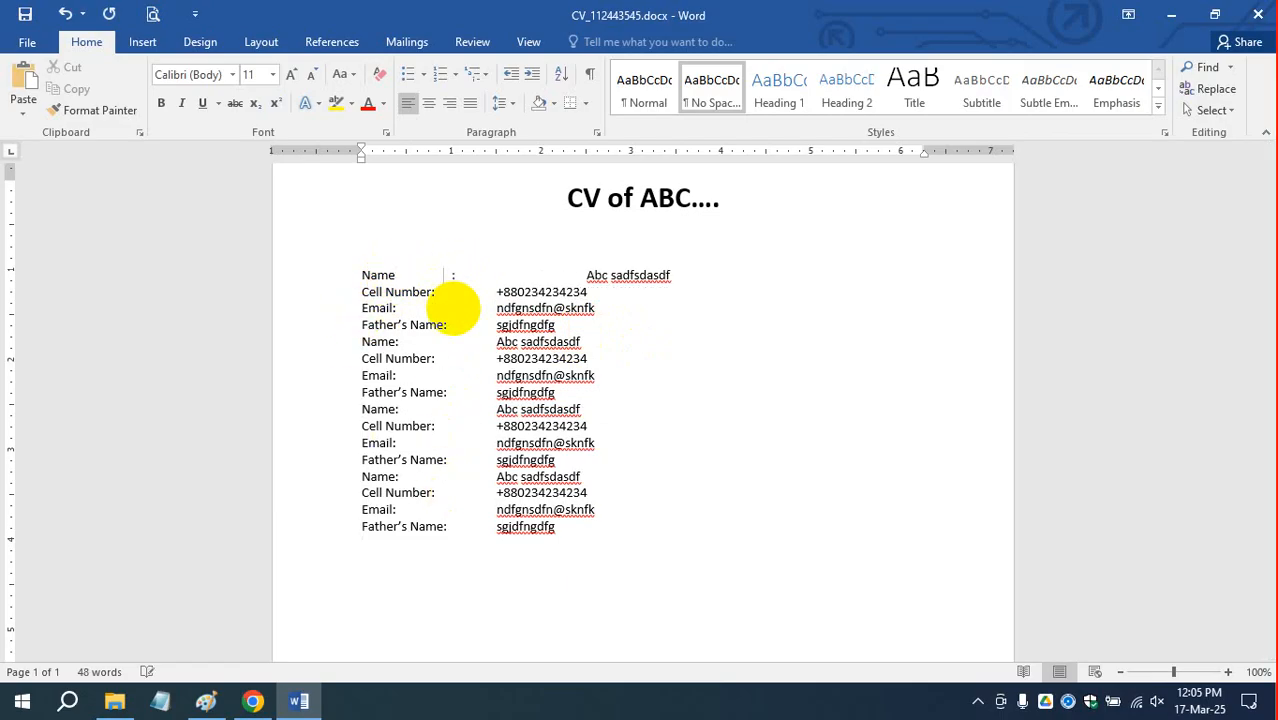
left_click(433, 291)
key("Tab")
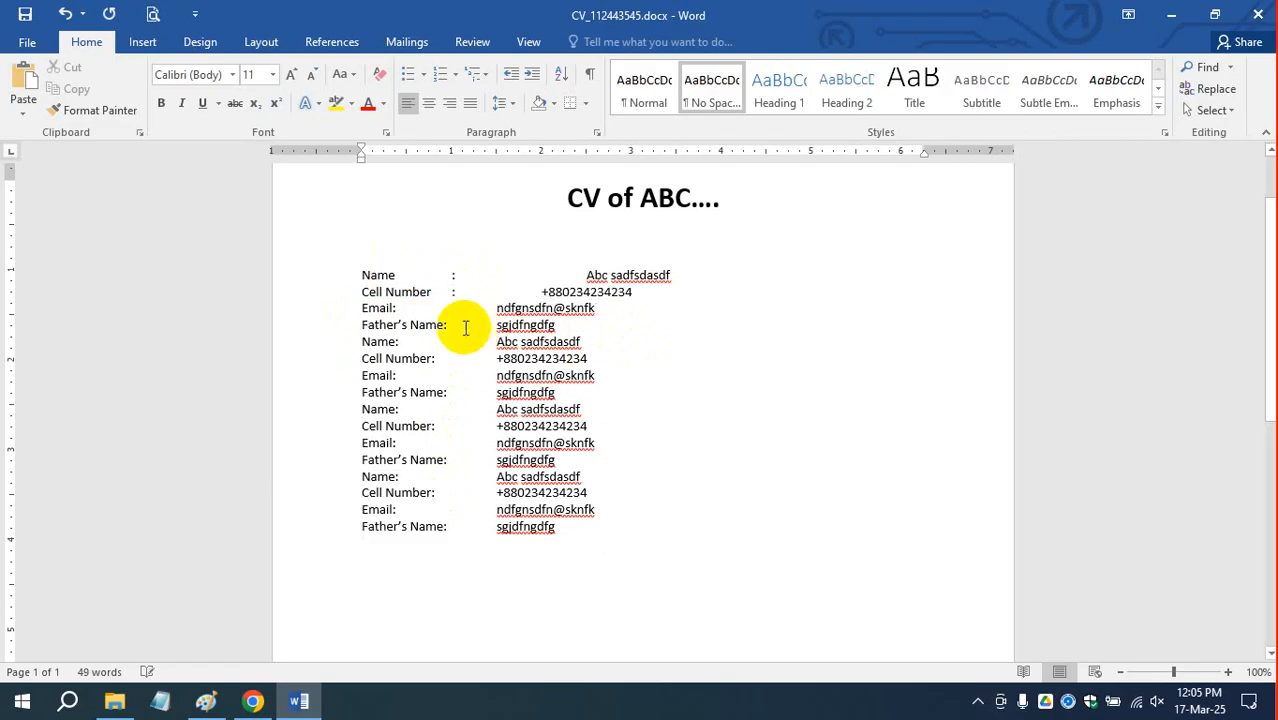
left_click(393, 309)
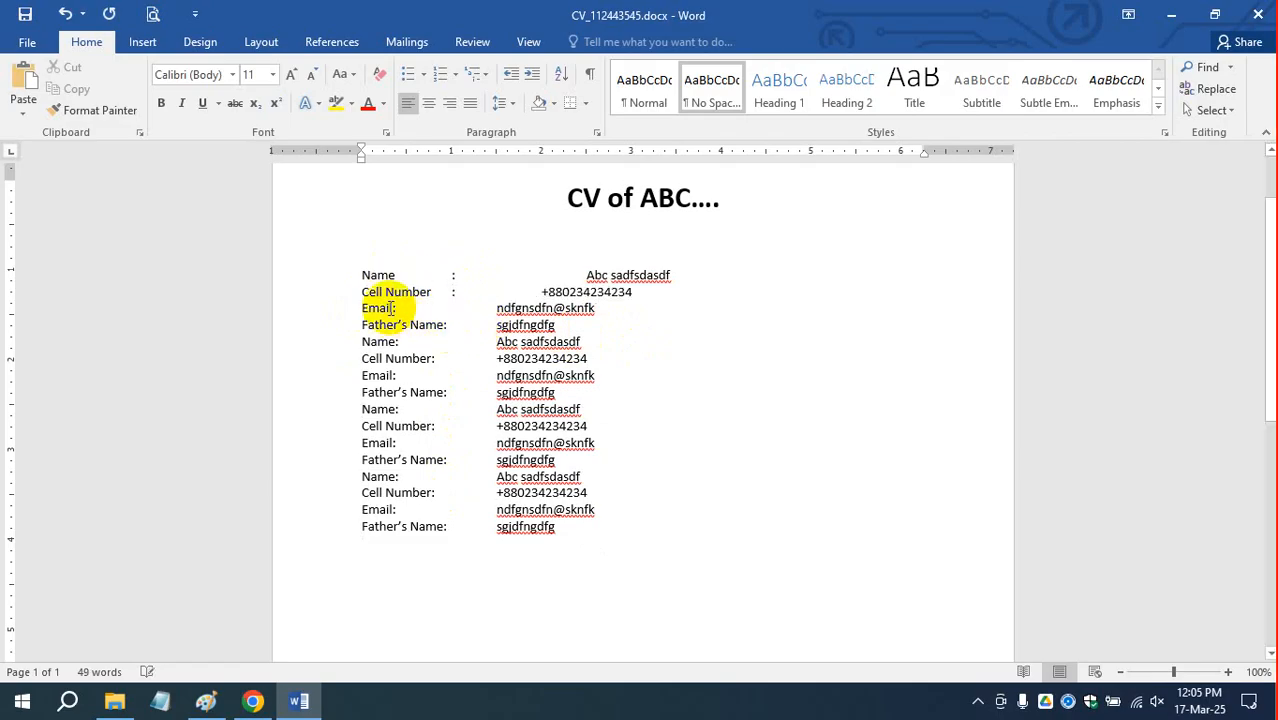
key("Tab")
key("Tab")
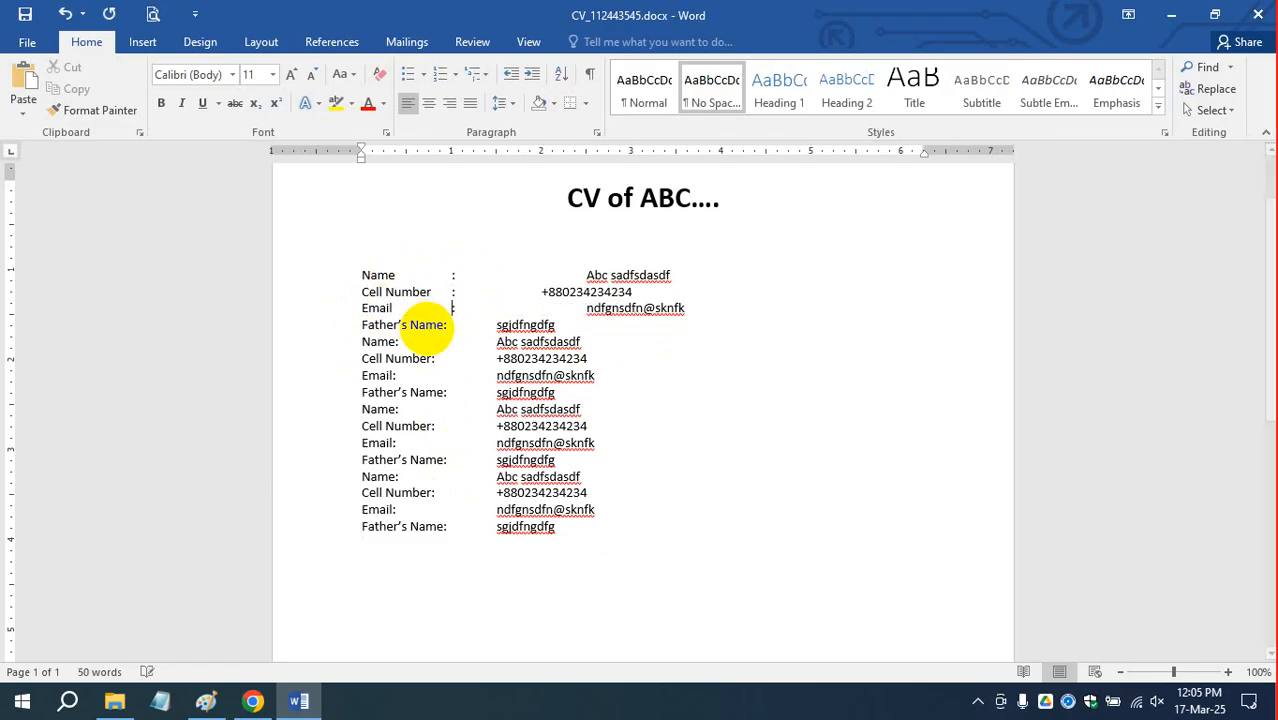
left_click(447, 325)
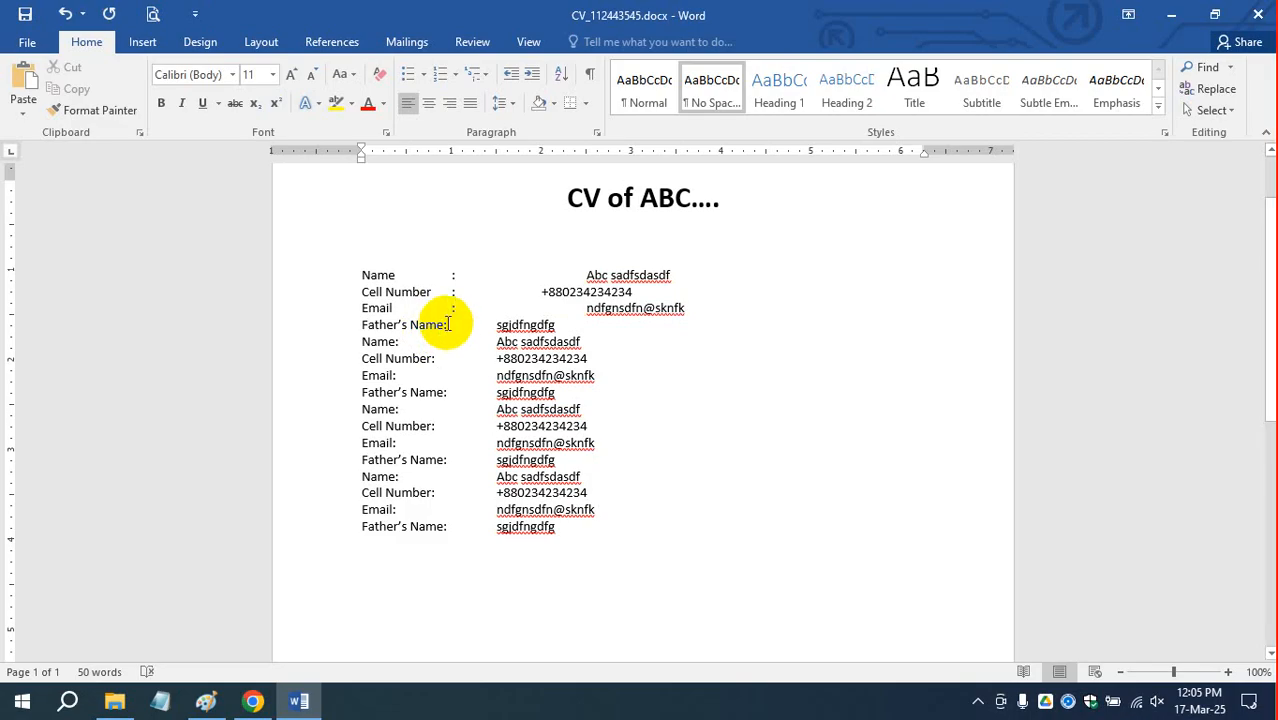
key("Tab")
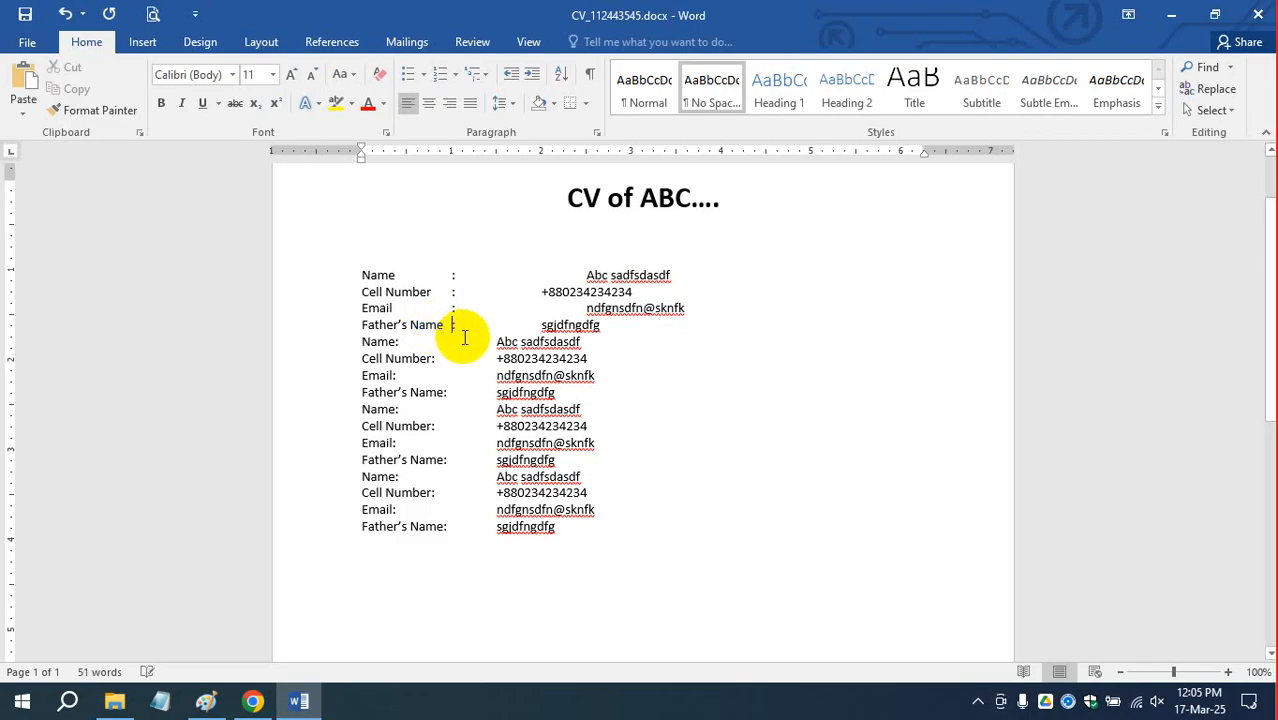
Reduce the tabs after the colons in the first Father's Name and Name lines to one so their values align.
left_click(547, 325)
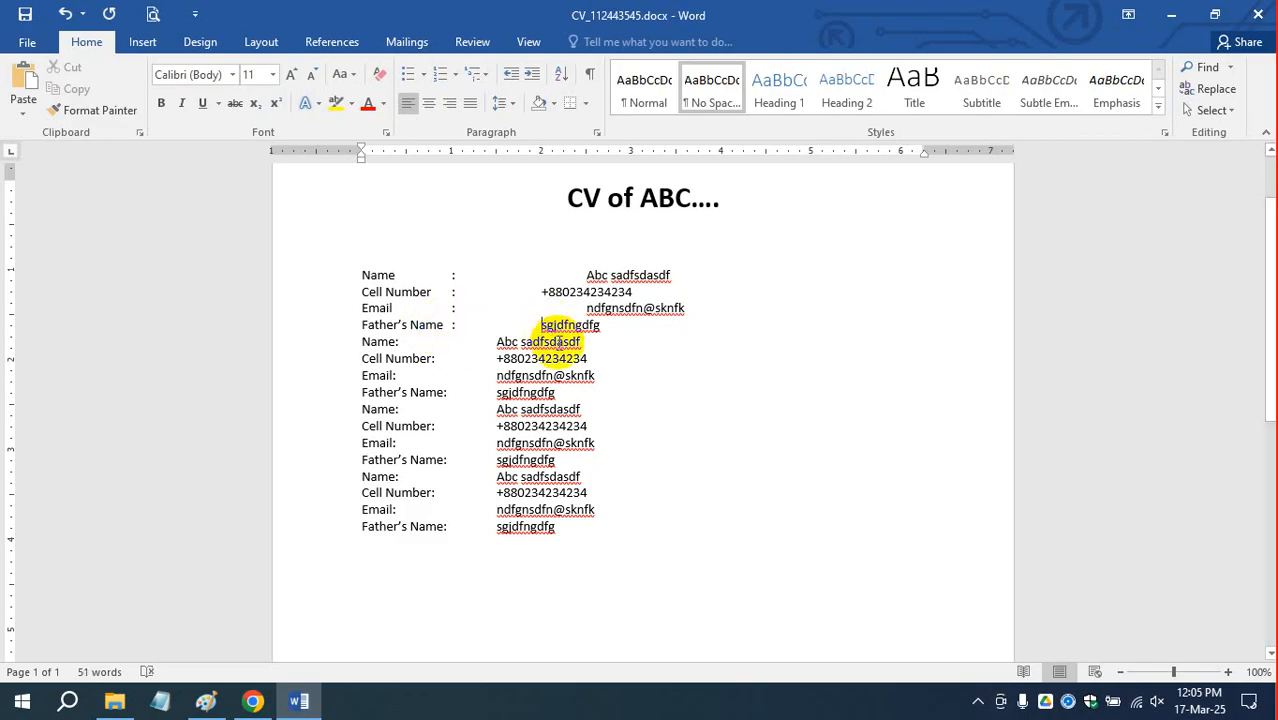
key("BackSpace")
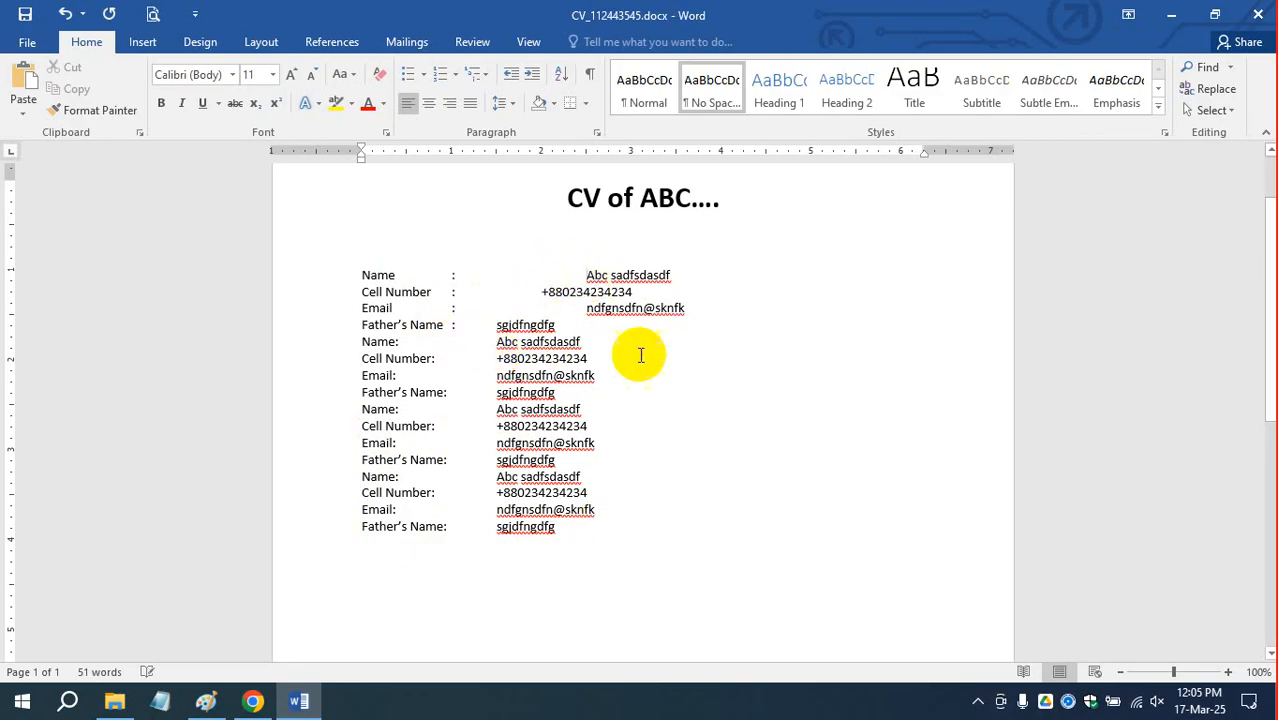
key("Up")
key("Up")
key("Up")
key("BackSpace")
key("BackSpace")
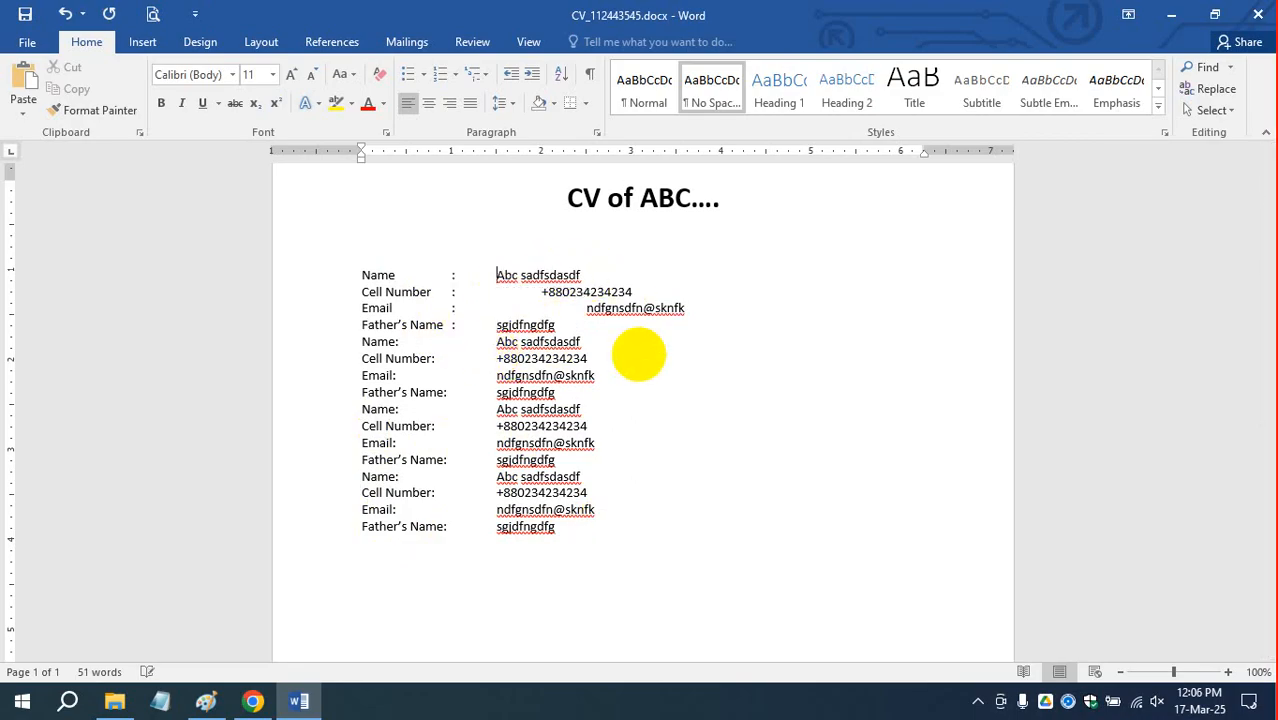
key("BackSpace")
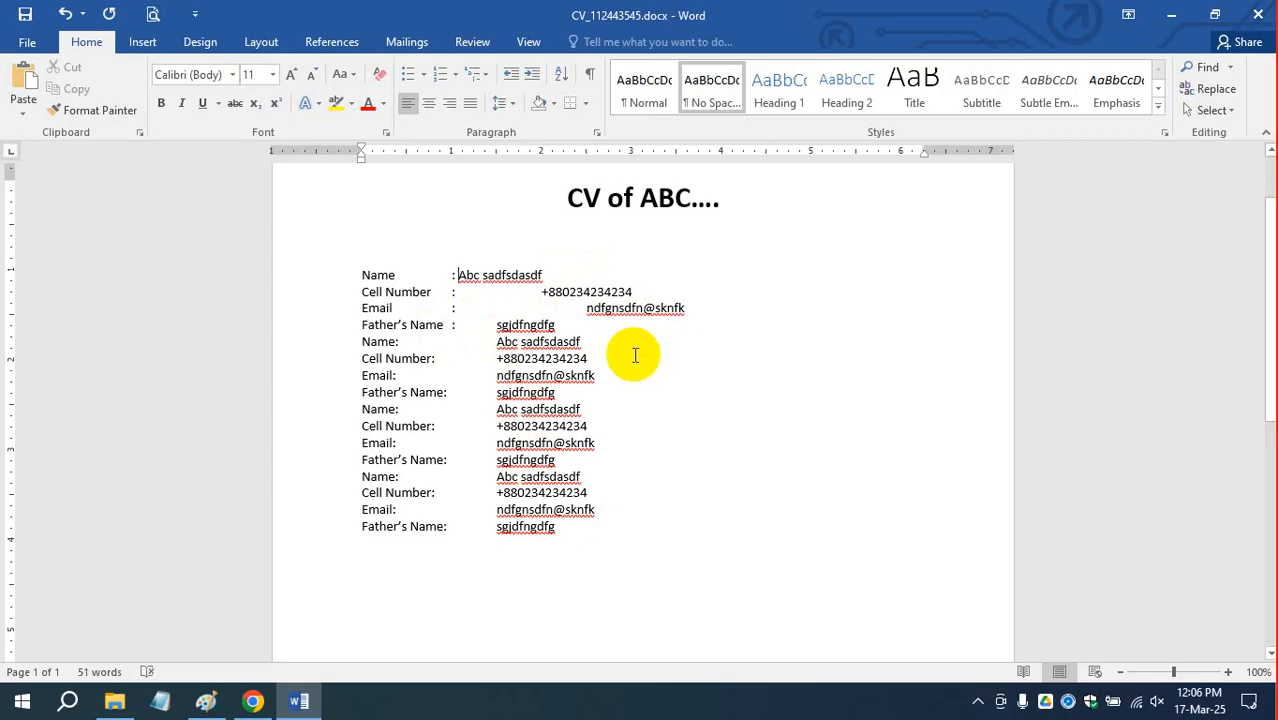
key("BackSpace")
key("Tab")
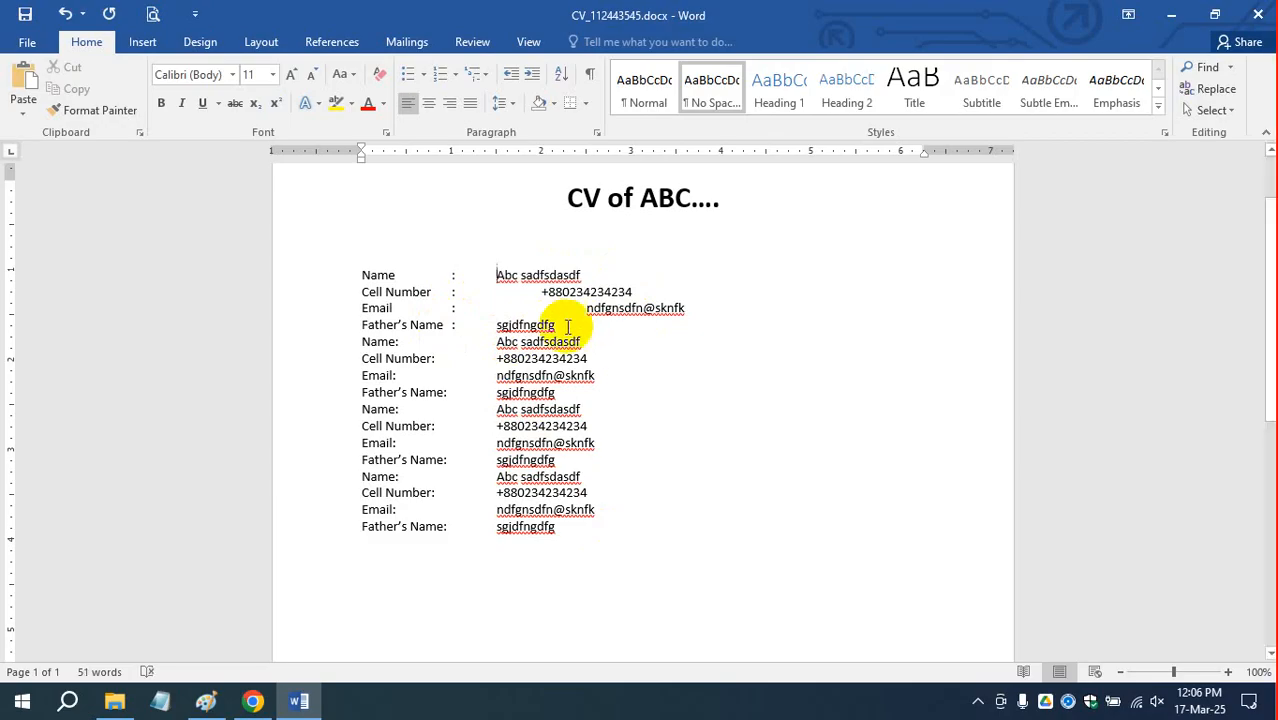
Leave a single tab after the colon in the first Cell Number, Email and Father's Name lines to align their values.
left_click(541, 292)
key("BackSpace")
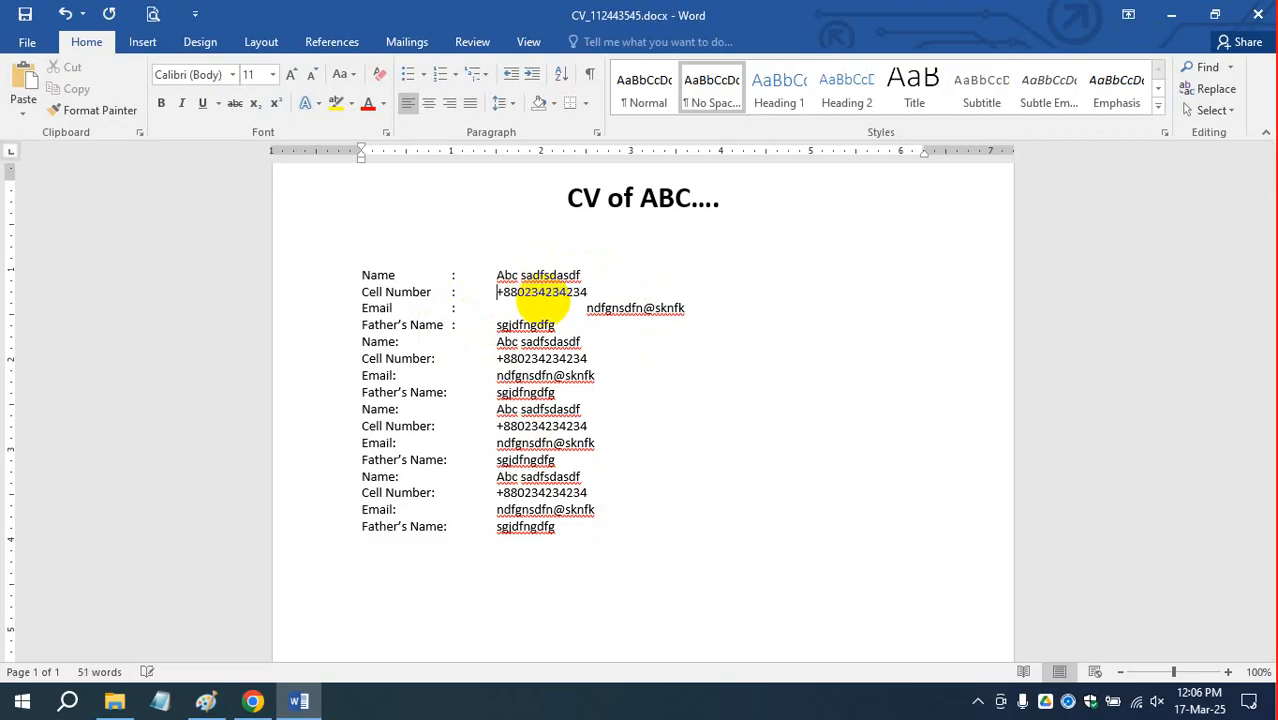
key("BackSpace")
key("Tab")
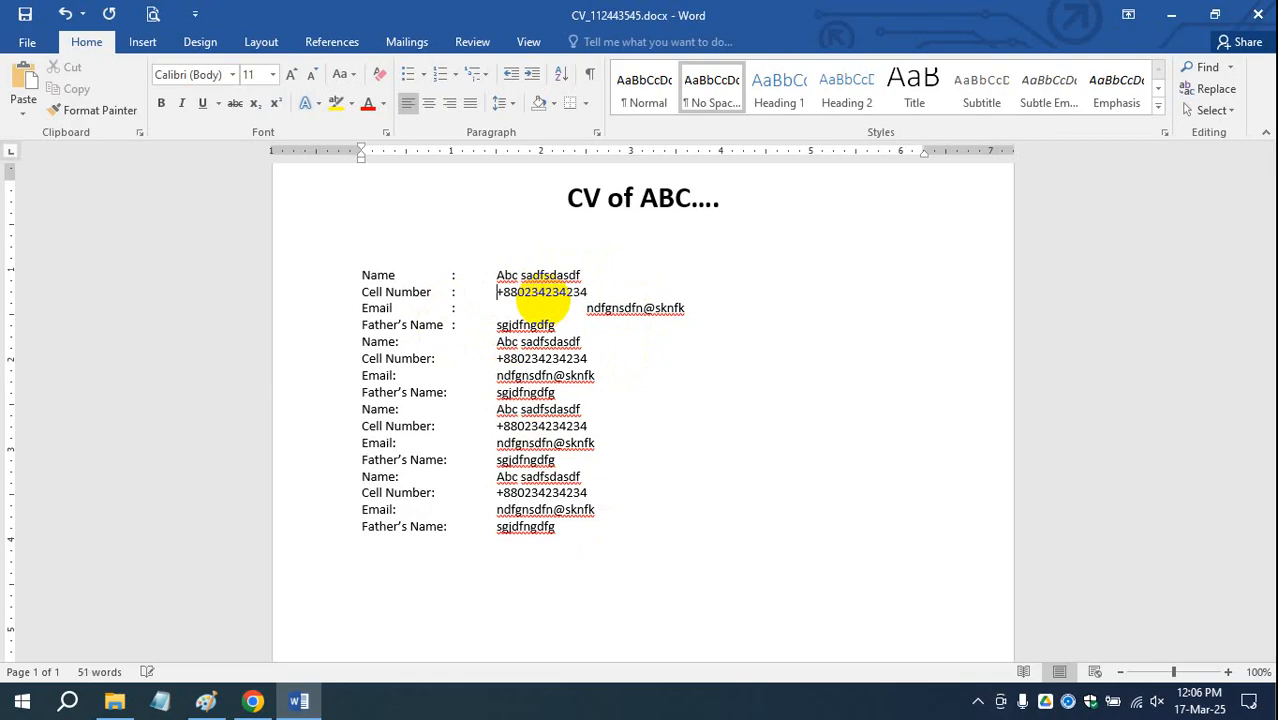
left_click(588, 308)
key("BackSpace")
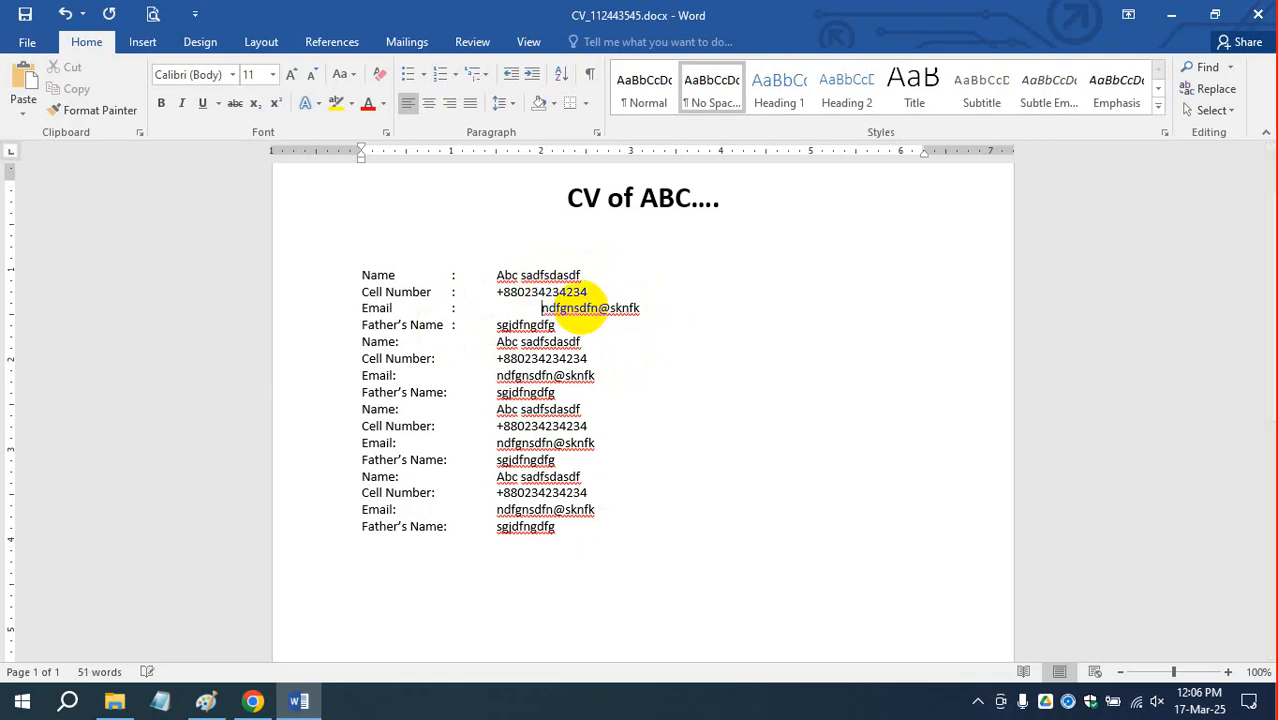
key("BackSpace")
key("BackSpace")
key("Tab")
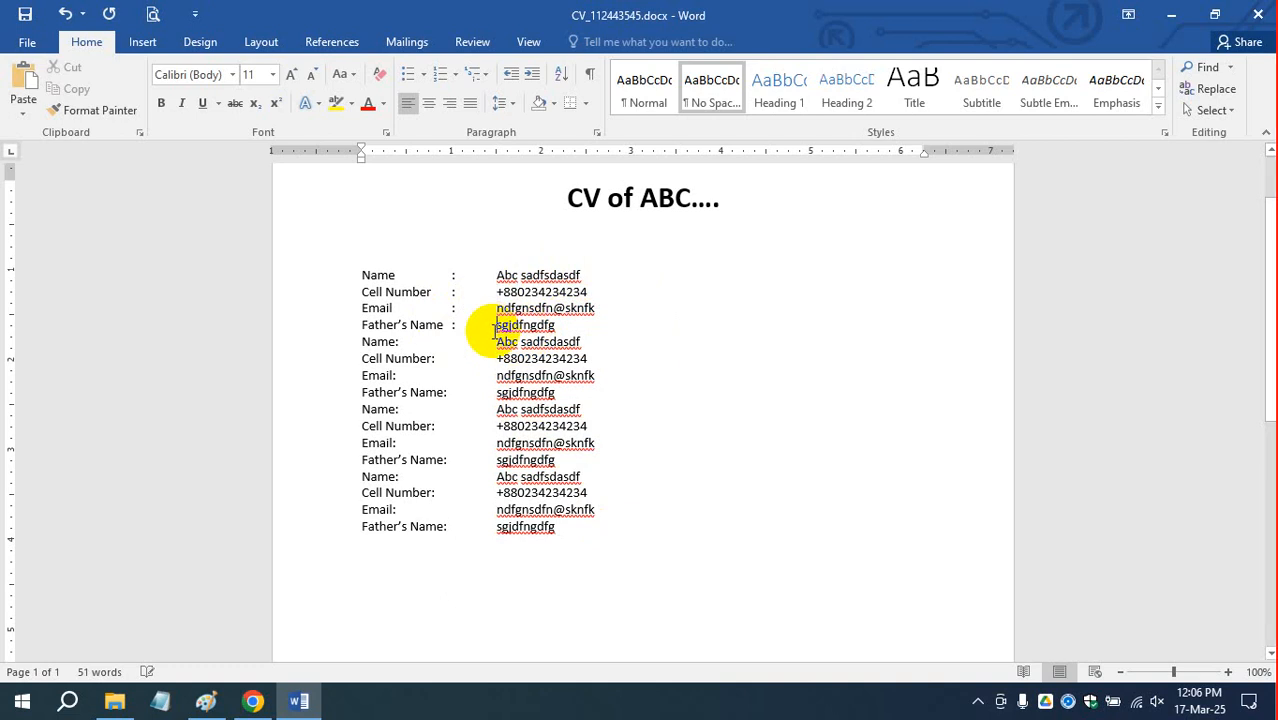
key("BackSpace")
key("Tab")
Replace the twelve unaligned duplicate lines with three copies of the aligned four-line block and add a blank line at the end.
left_click_drag(556, 325, 342, 271)
key("ctrl+c")
left_click_drag(560, 528, 354, 344)
key("ctrl+v")
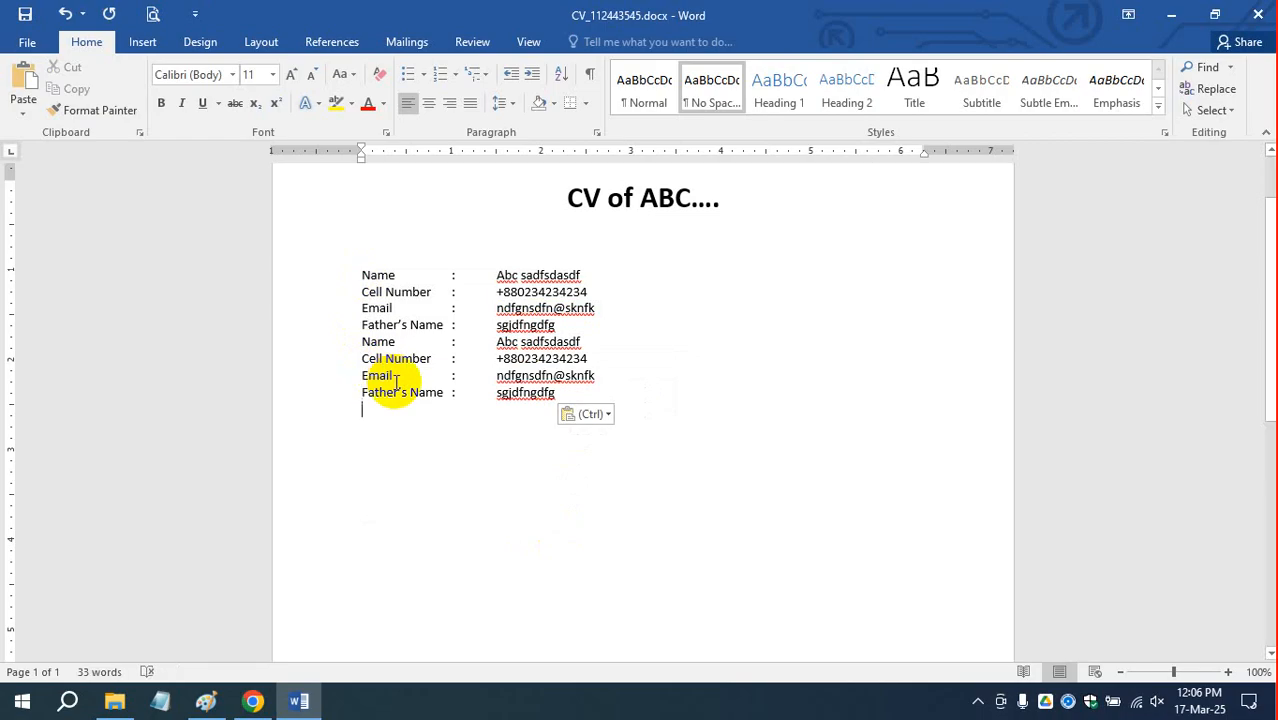
key("ctrl+v")
key("ctrl+v")
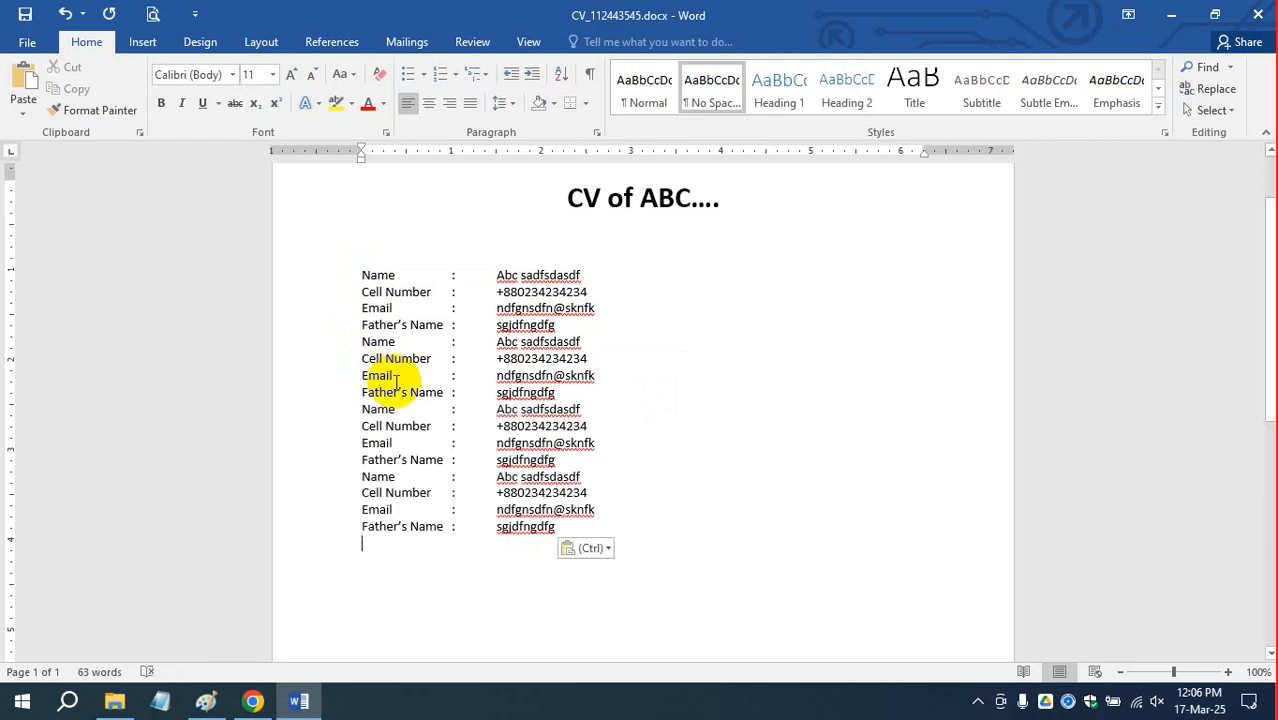
scroll(425, 405, "down", 3)
key("Return")
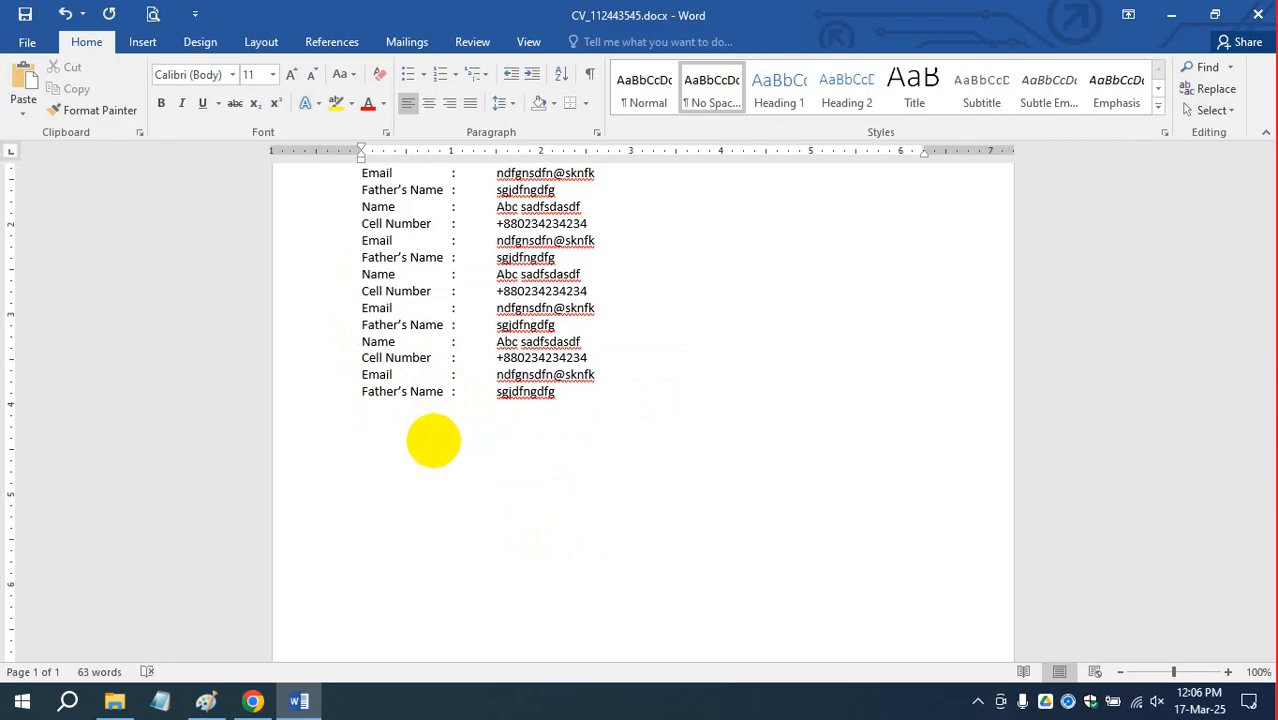
Make the Name, Cell Number and Email labels in the first details block bold.
scroll(433, 440, "up", 3)
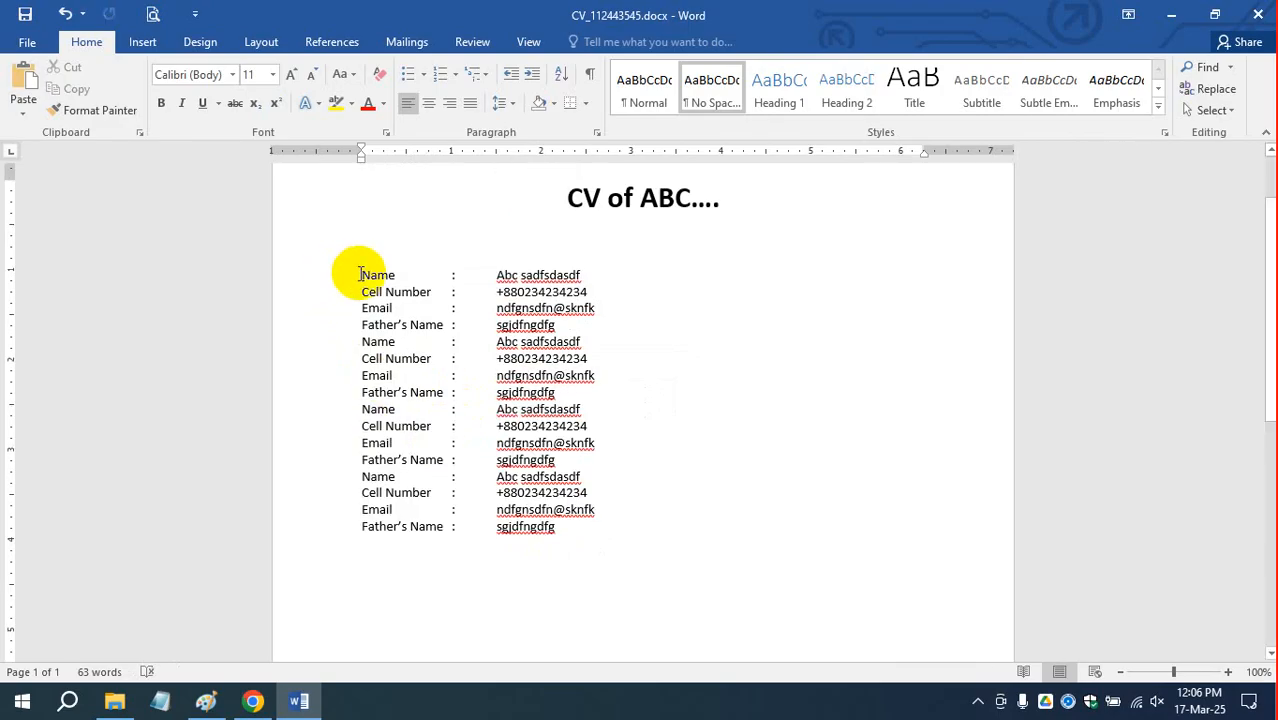
left_click_drag(361, 274, 397, 275)
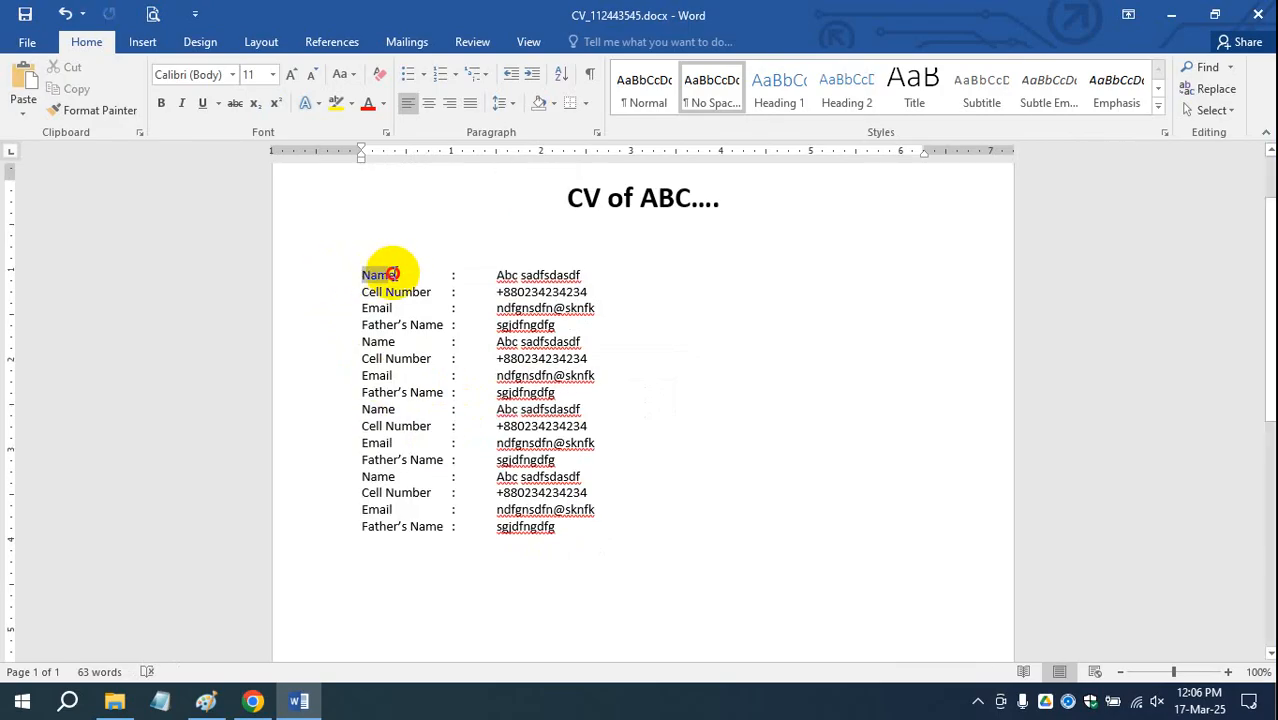
left_click(167, 105)
left_click_drag(362, 291, 432, 291)
left_click(161, 103)
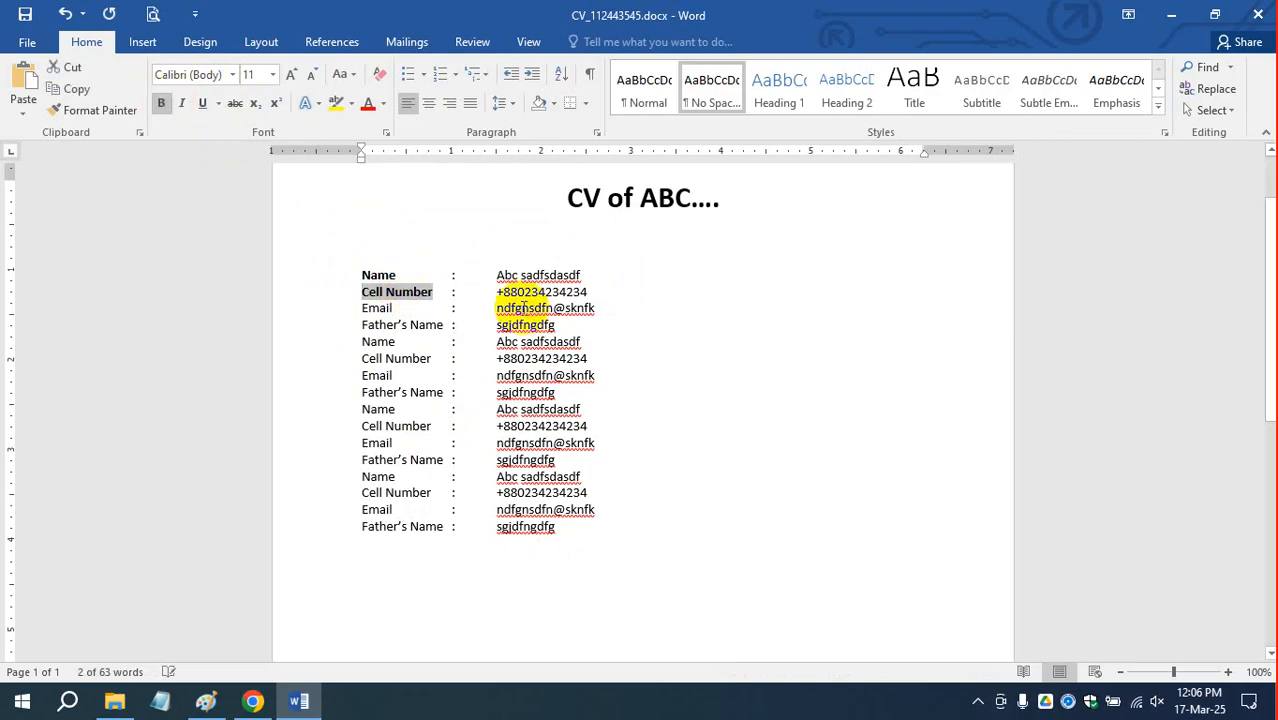
left_click(457, 299)
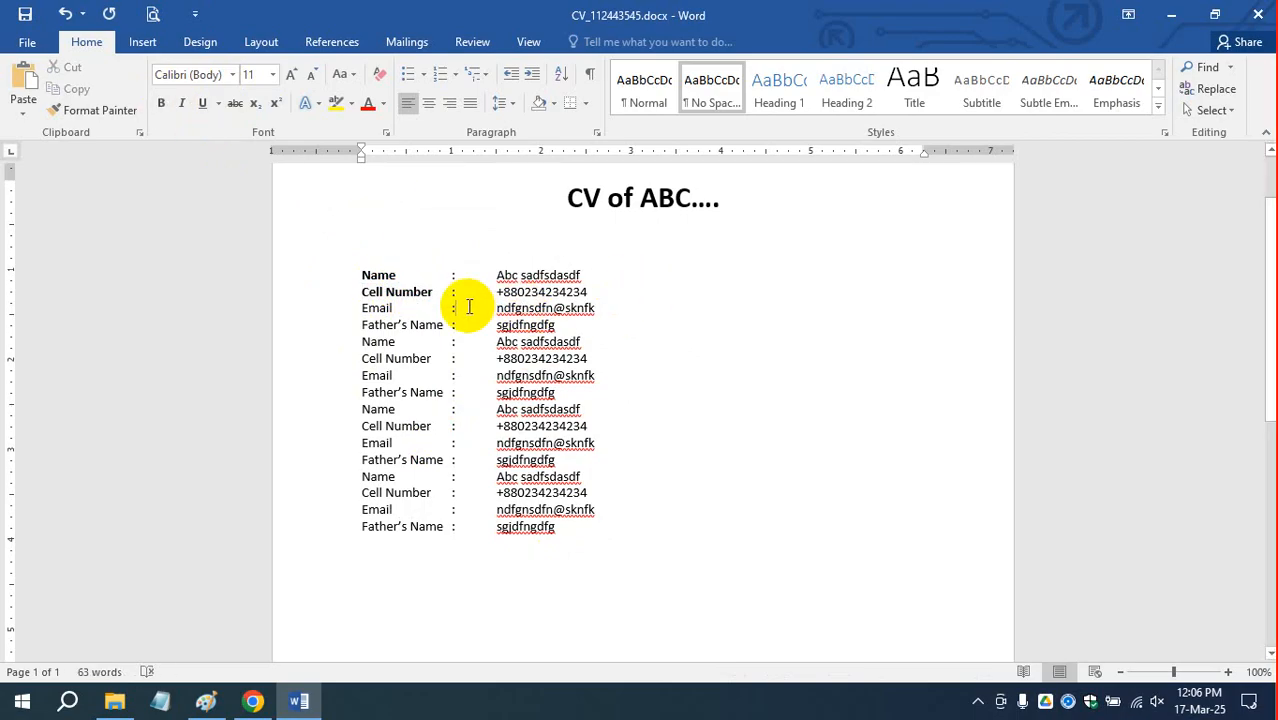
left_click_drag(350, 308, 392, 308)
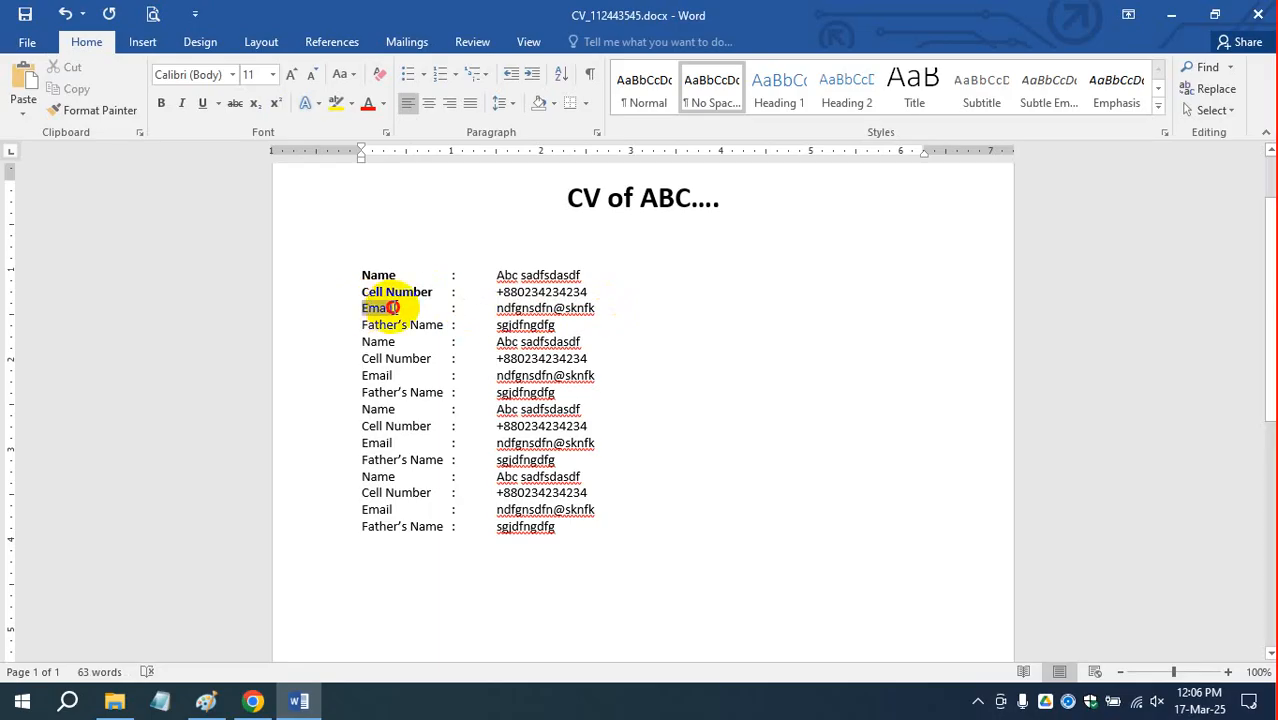
left_click(161, 103)
scroll(486, 330, "down", 2)
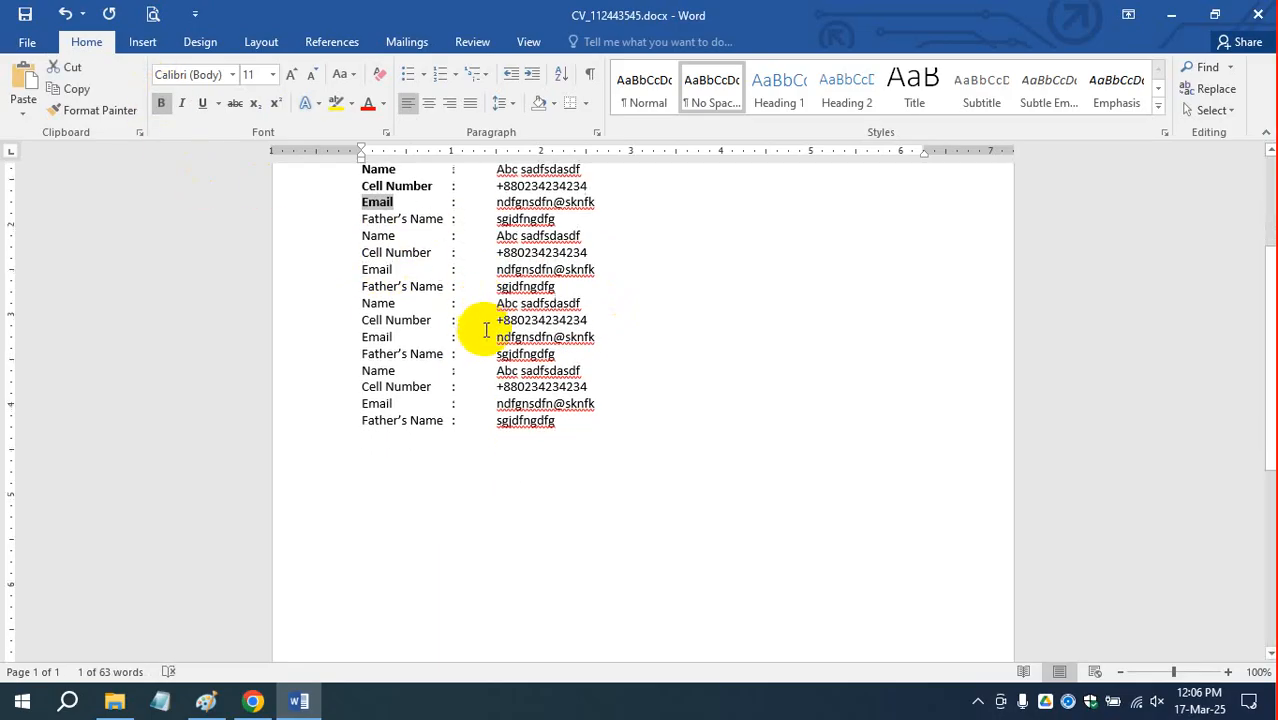
Add the heading text "AC... Bac.." below the last details block, leaving a blank line between them.
scroll(486, 330, "down", 1)
left_click(398, 392)
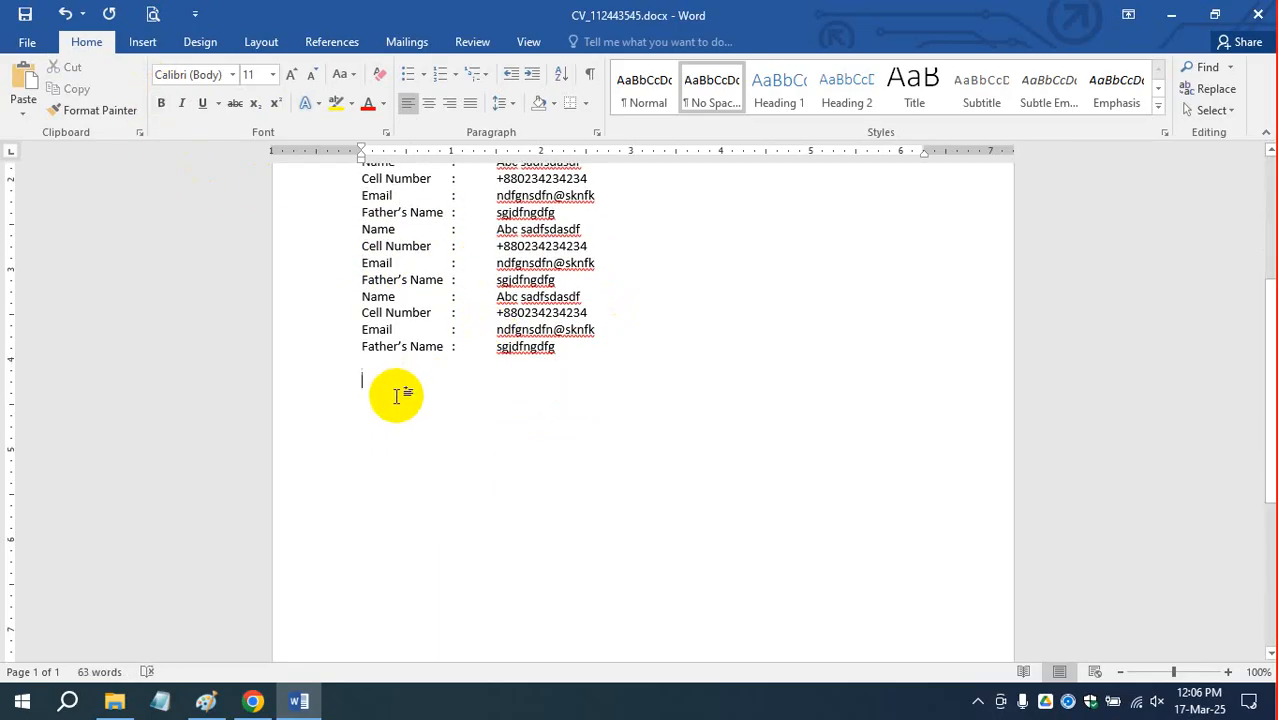
type("Ac")
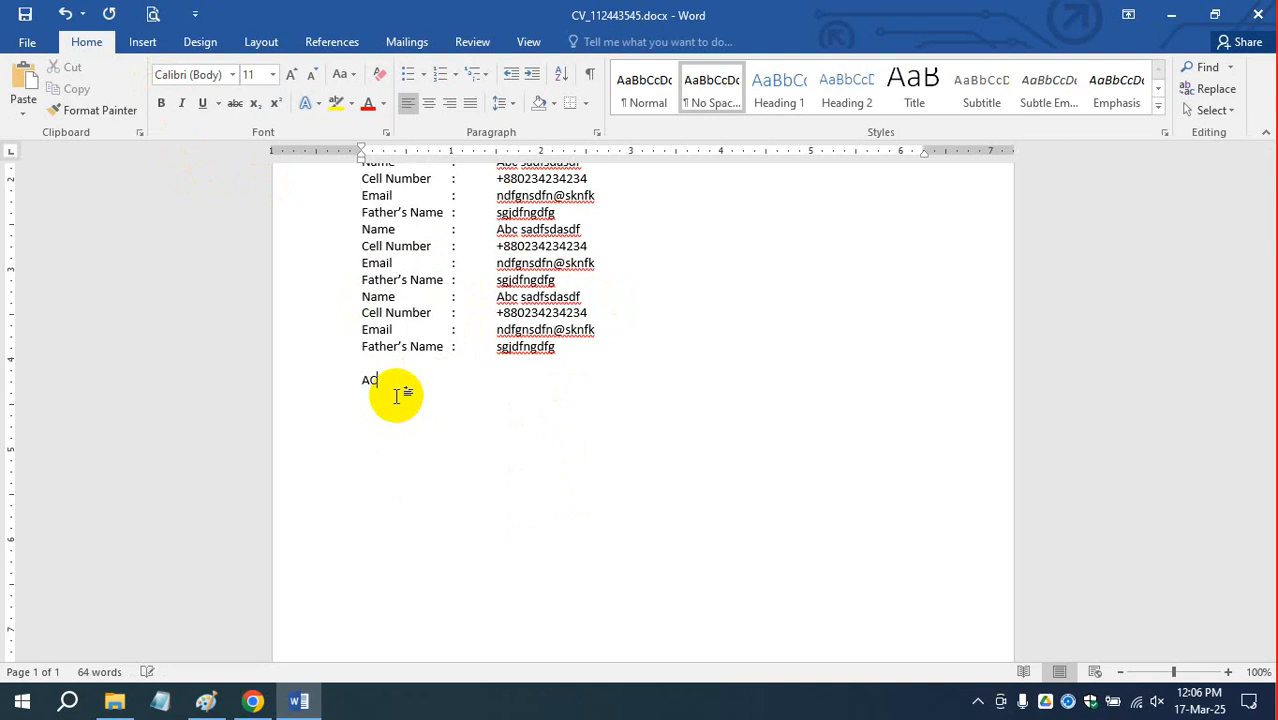
type("a")
type("em")
type("c")
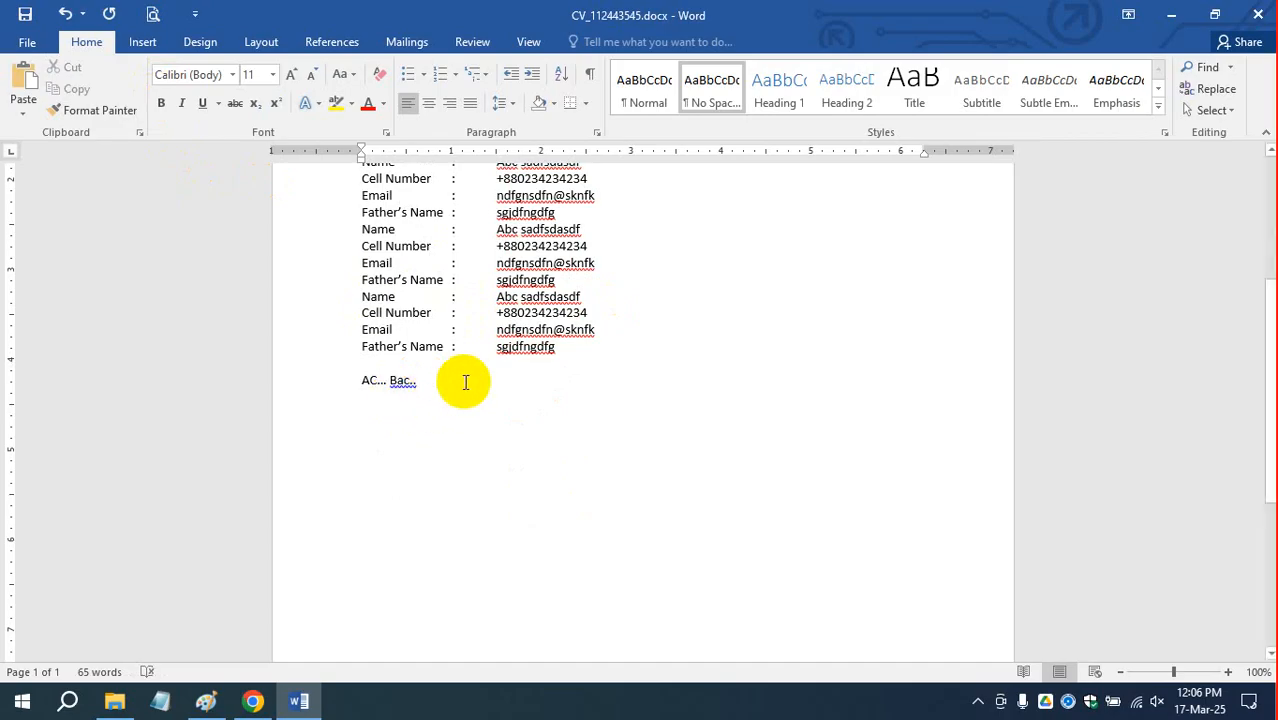
Underline the "AC... Bac.." heading and make it bold.
left_click(354, 380)
left_click(203, 104)
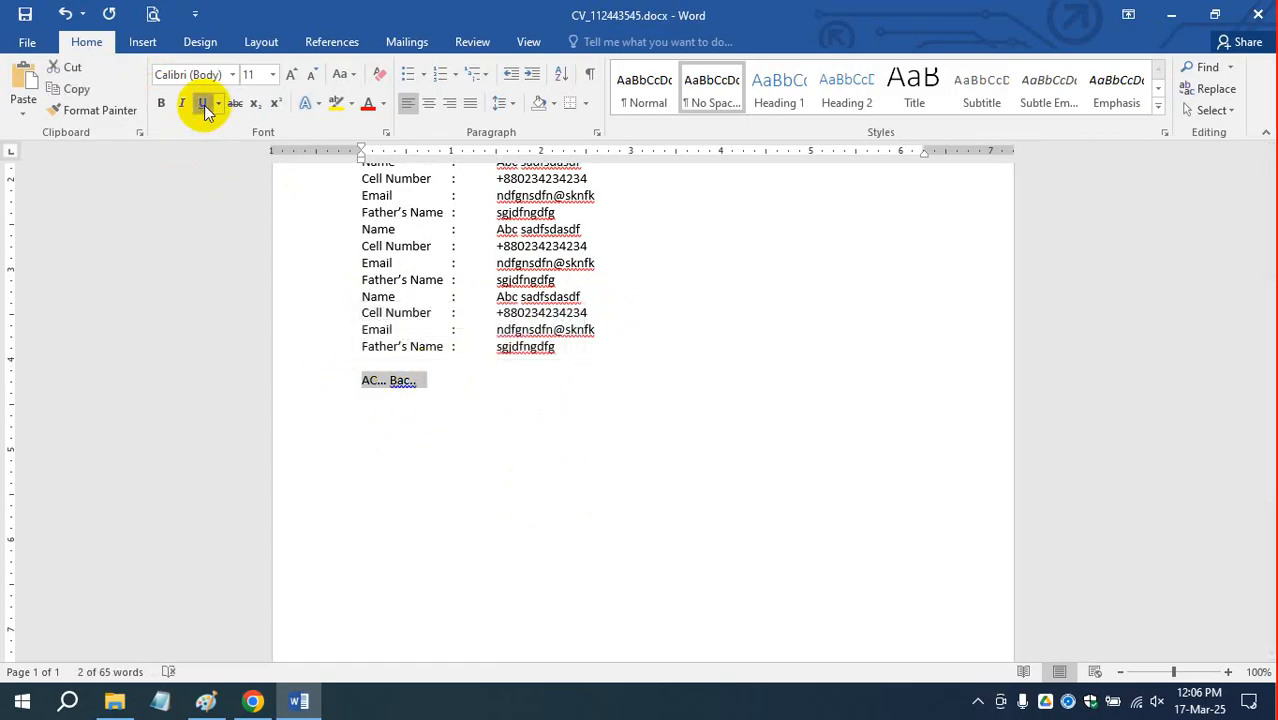
left_click(161, 104)
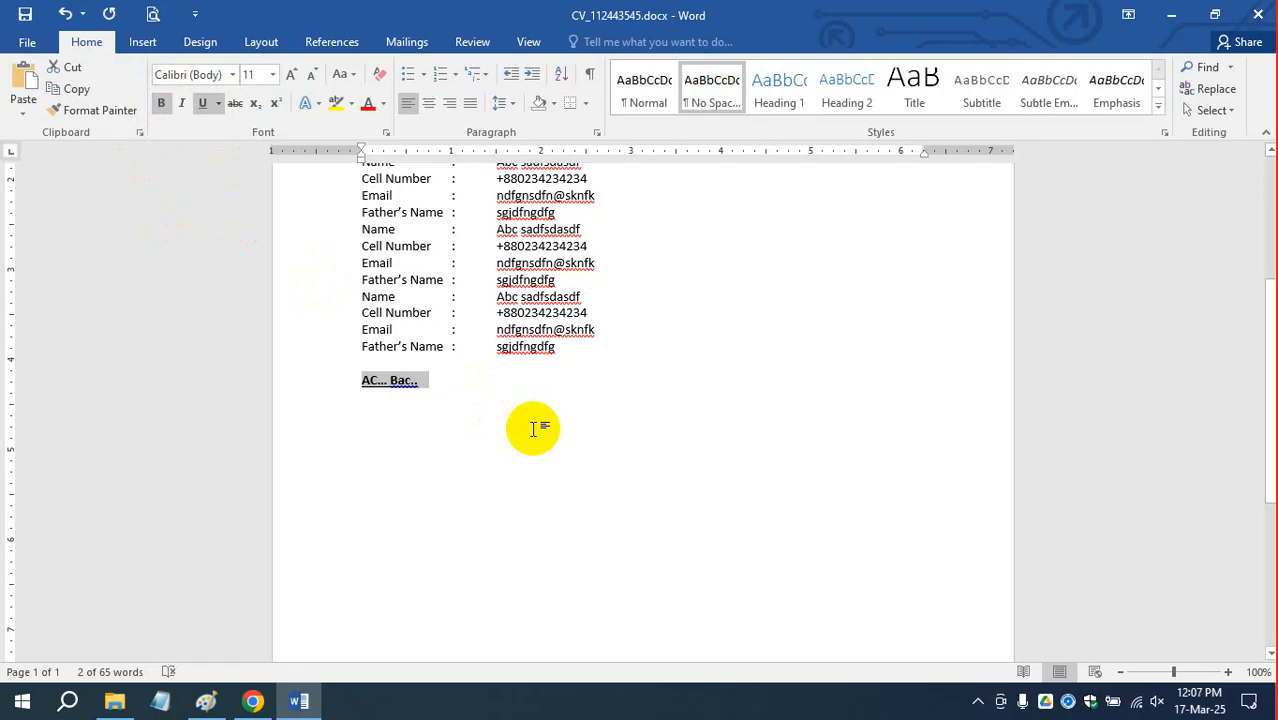
Insert a table of 6 columns by 7 rows under the "AC... Bac.." heading and enter Board in its first cell.
left_click(357, 402)
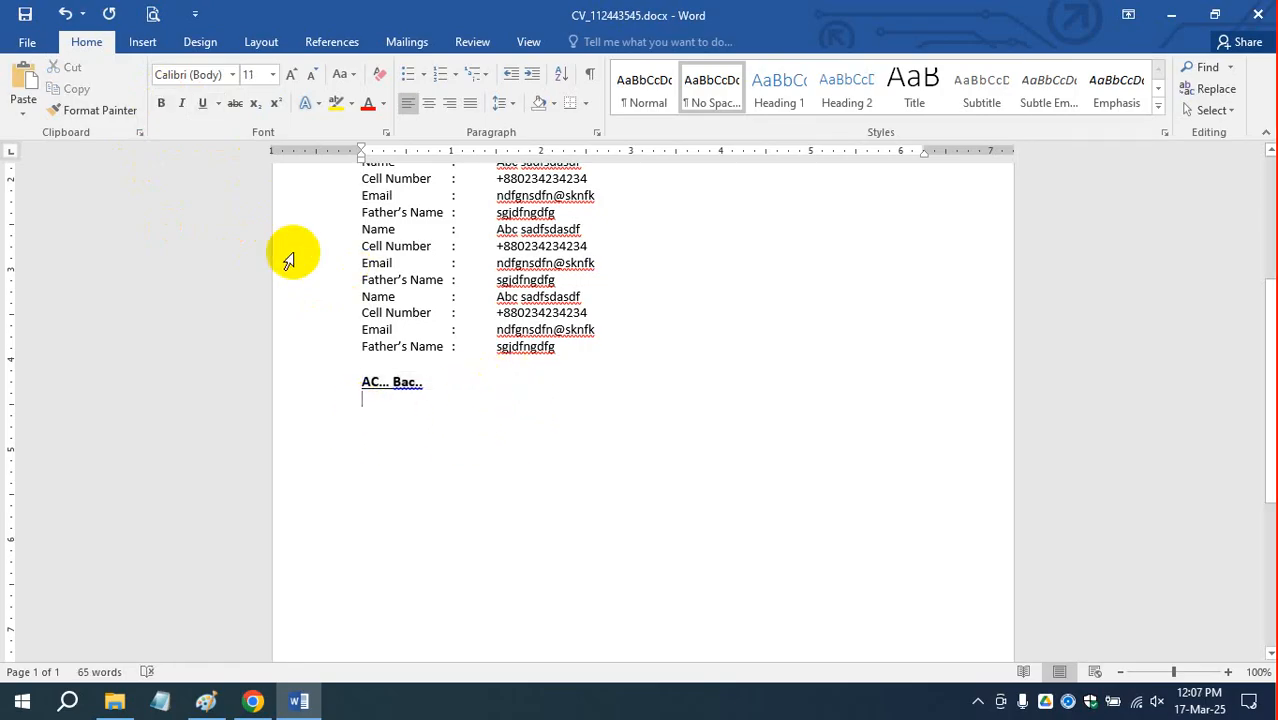
left_click(145, 55)
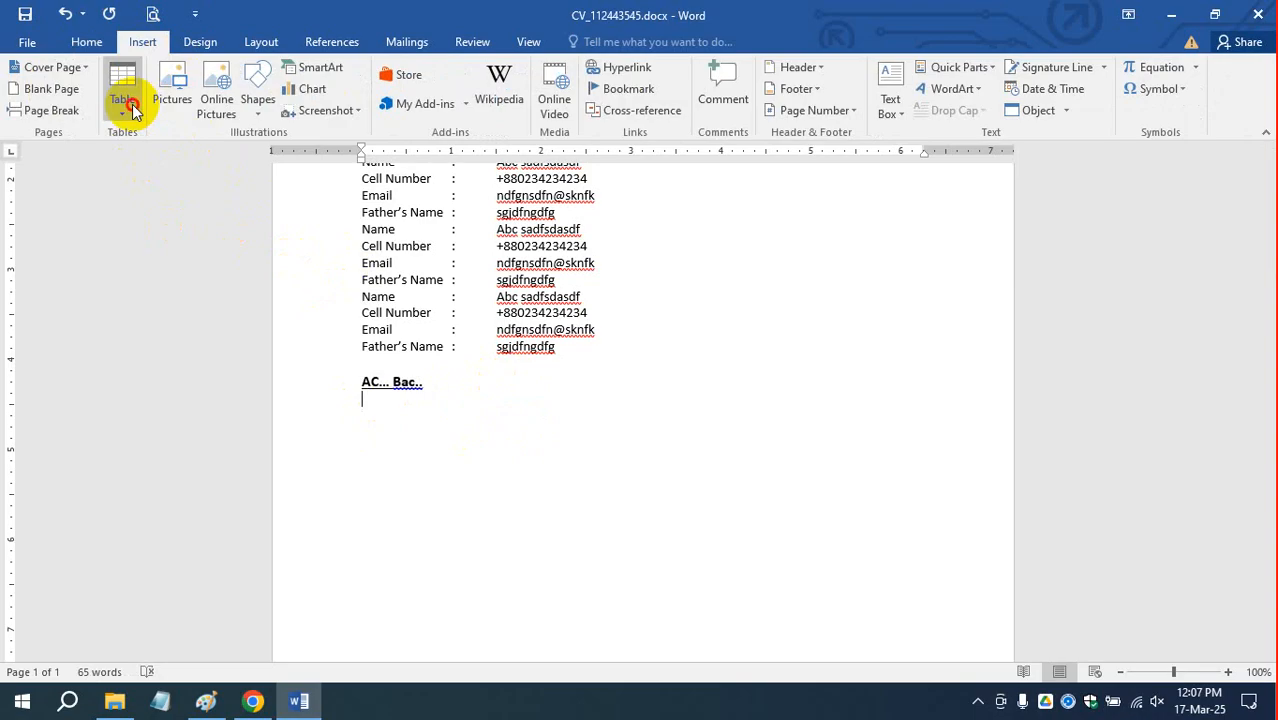
left_click(122, 98)
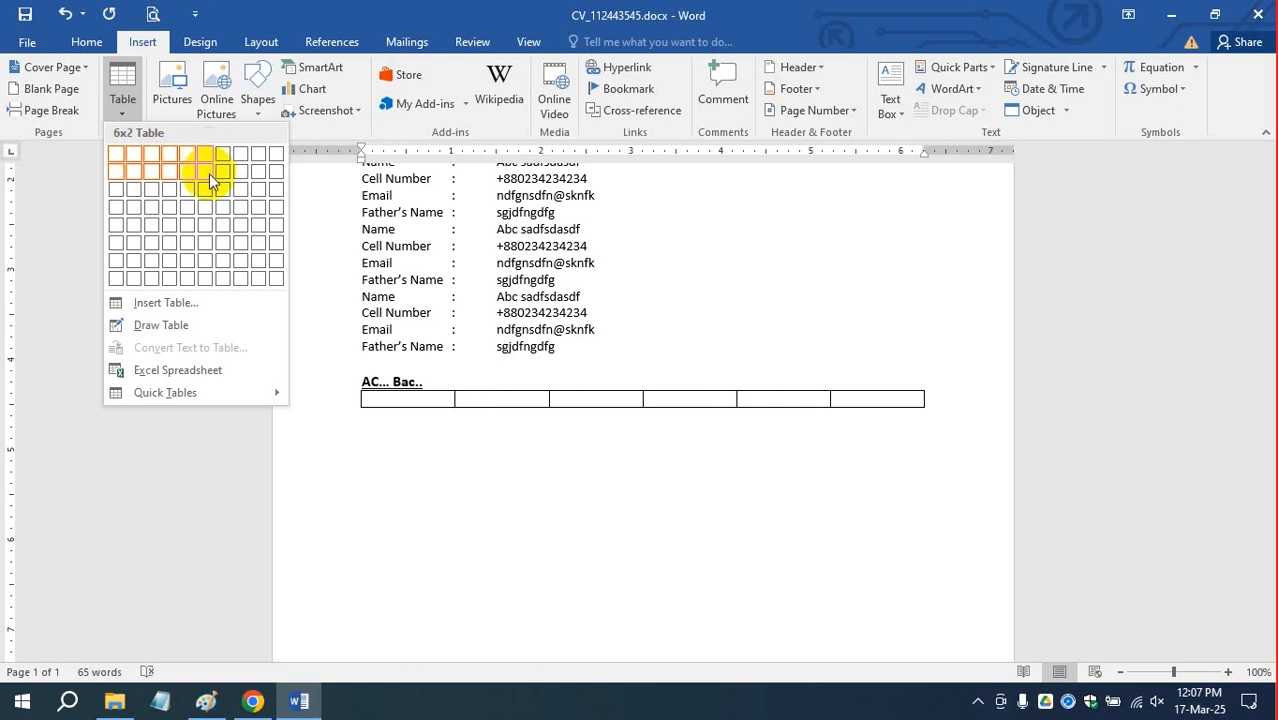
left_click(202, 256)
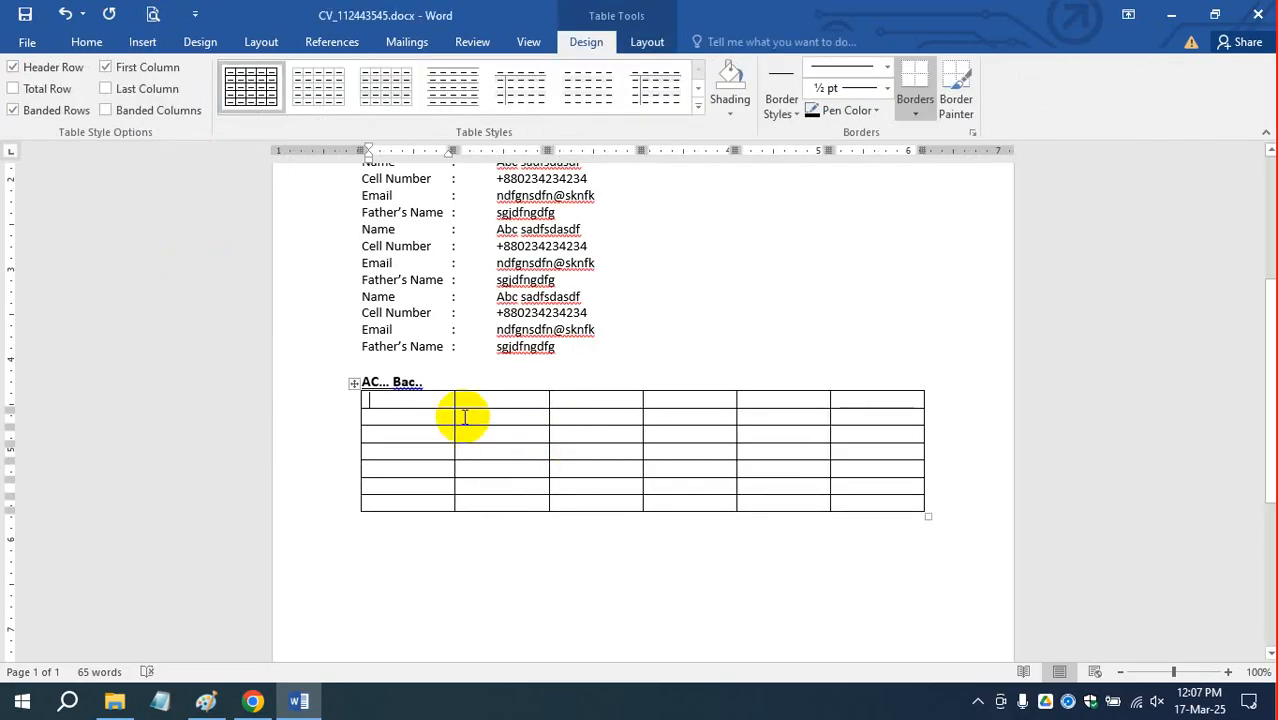
type("Board")
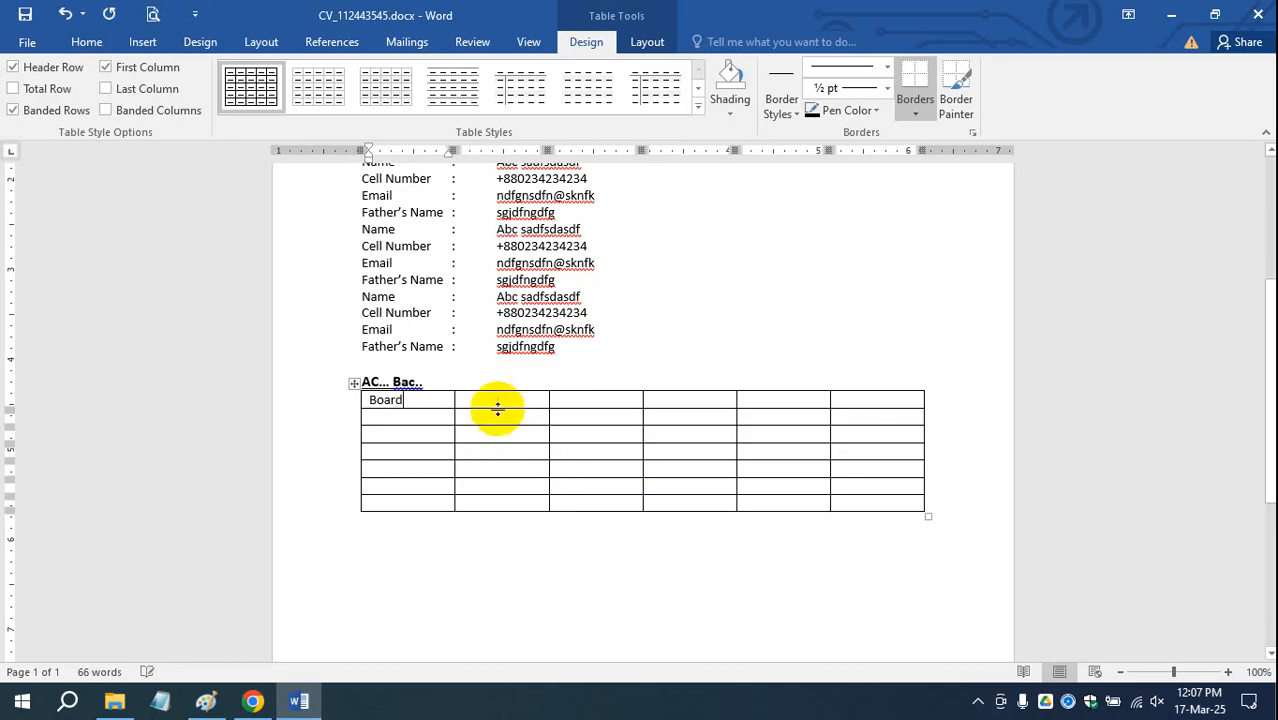
Shade the whole first row of the table with the standard yellow colour.
left_click(510, 399)
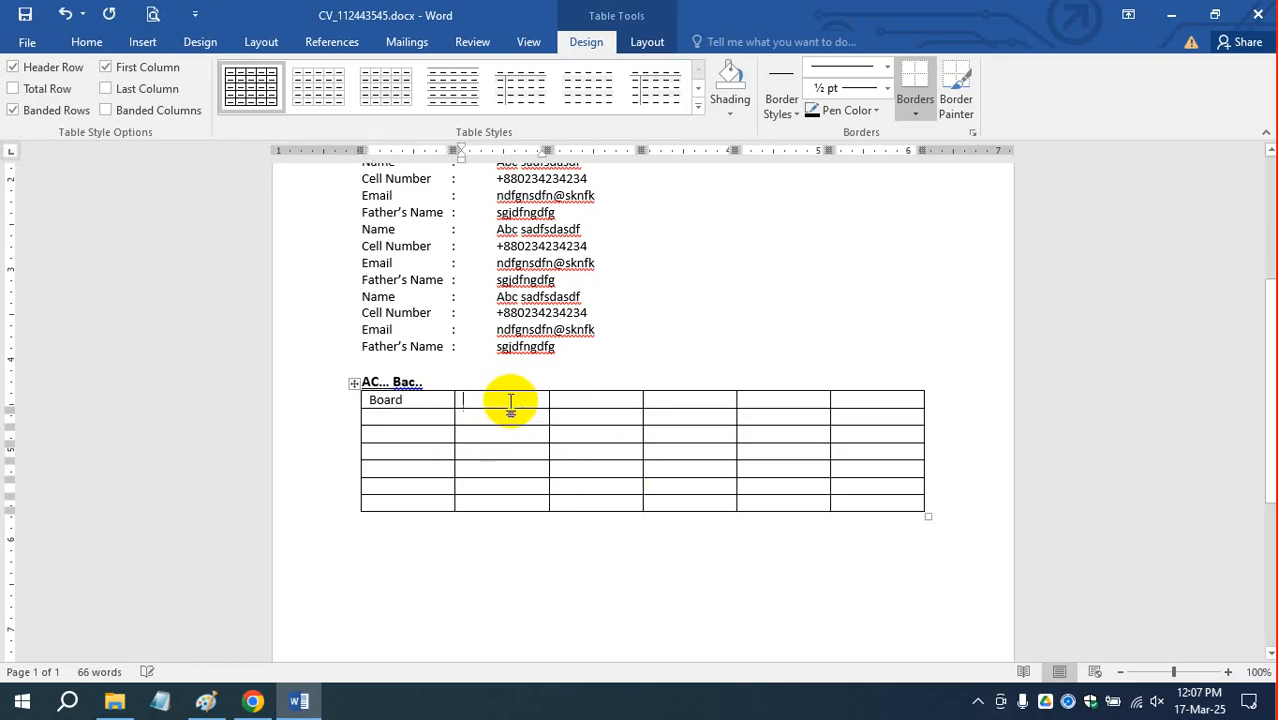
left_click(680, 399)
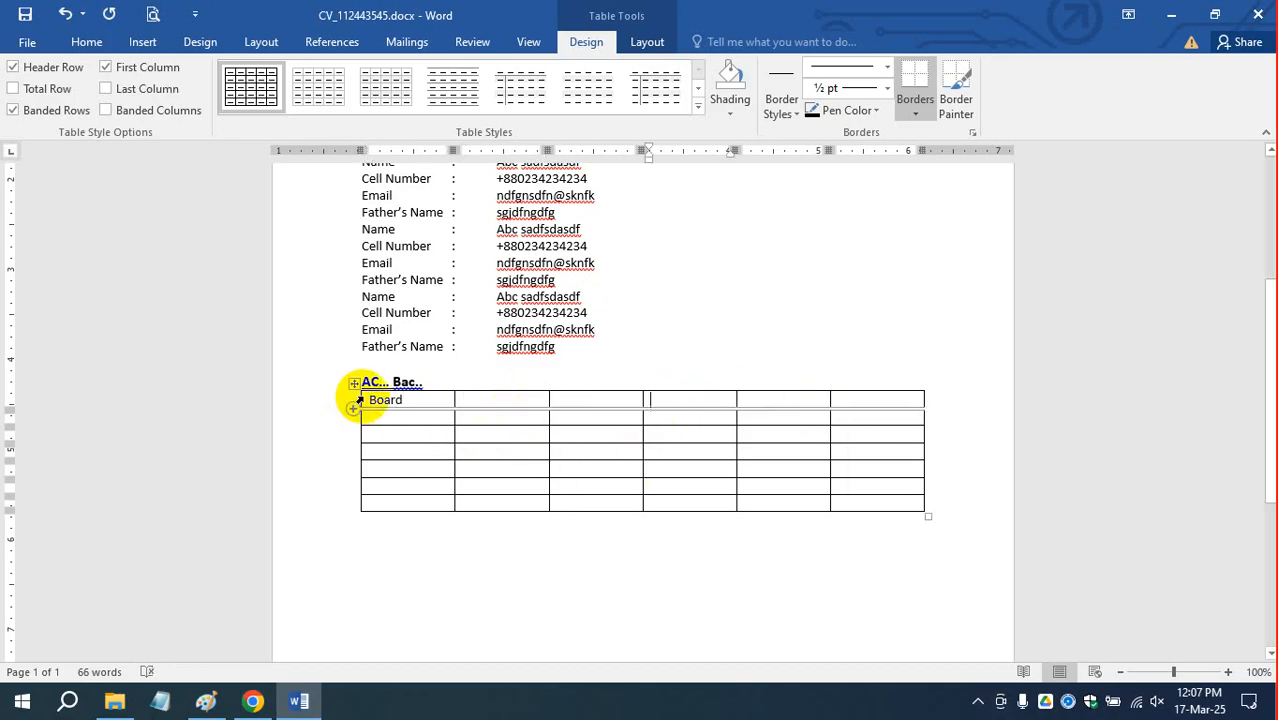
left_click_drag(388, 399, 884, 400)
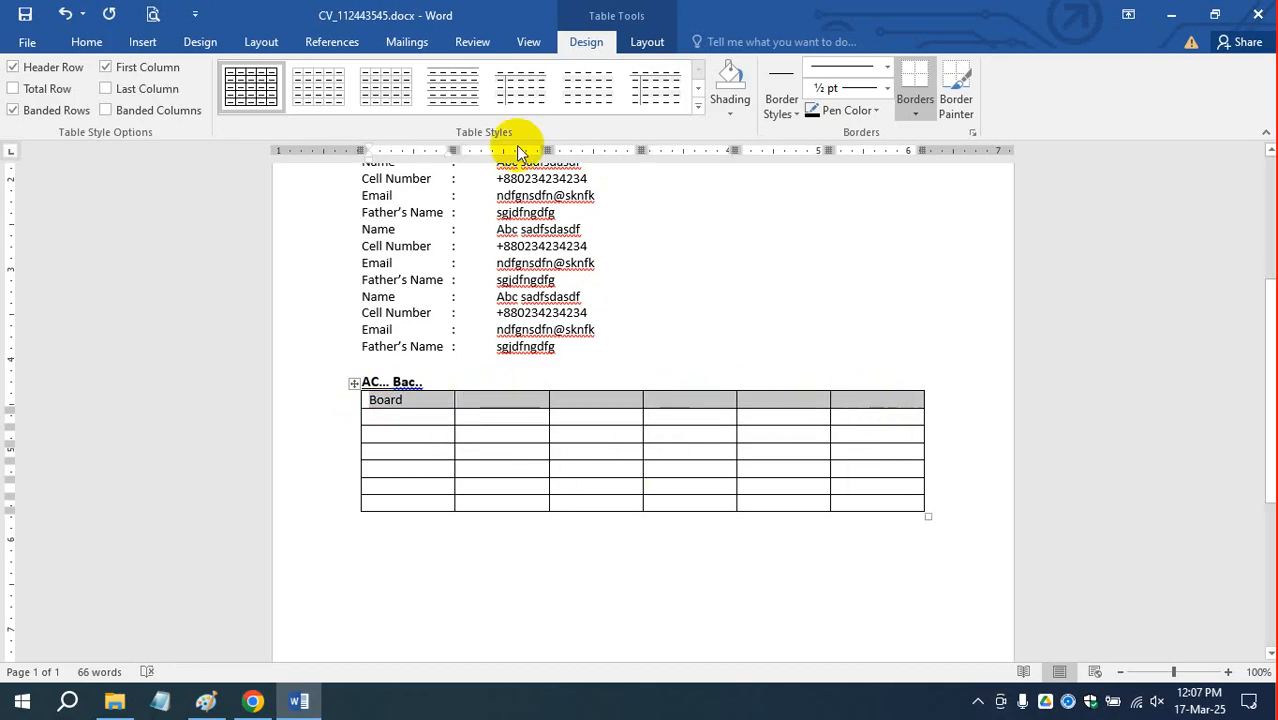
left_click(730, 112)
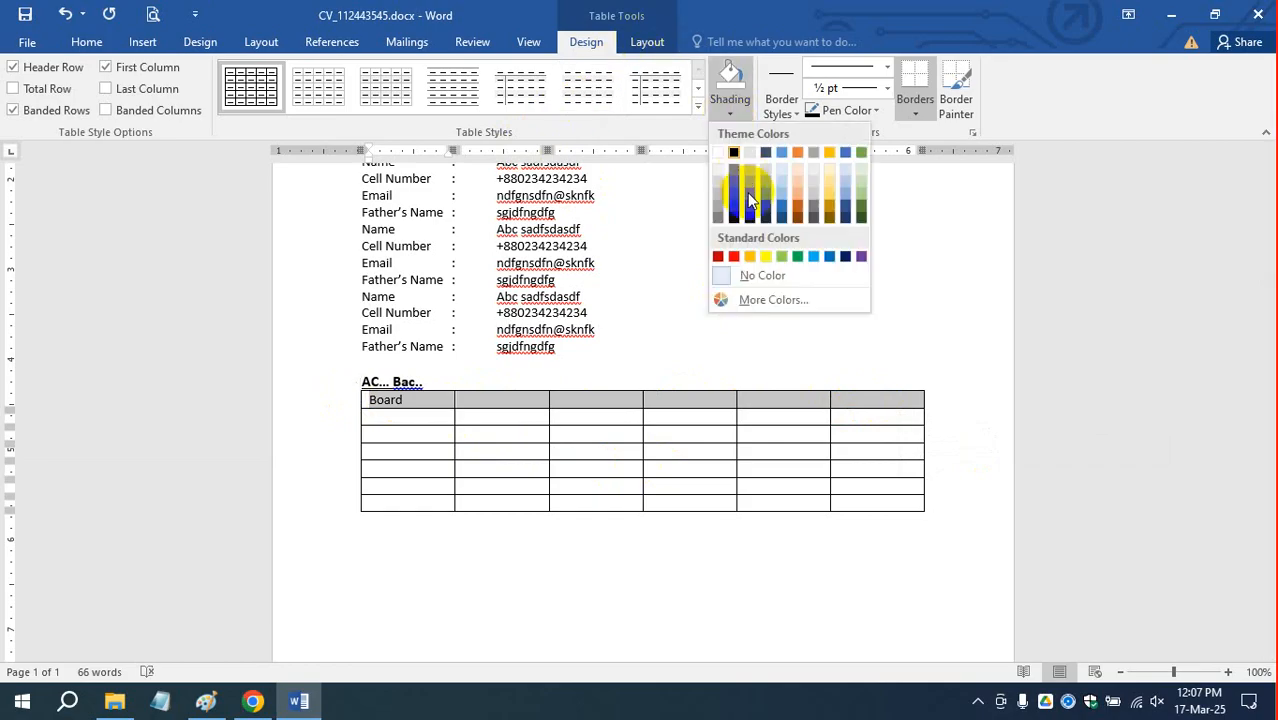
left_click(765, 257)
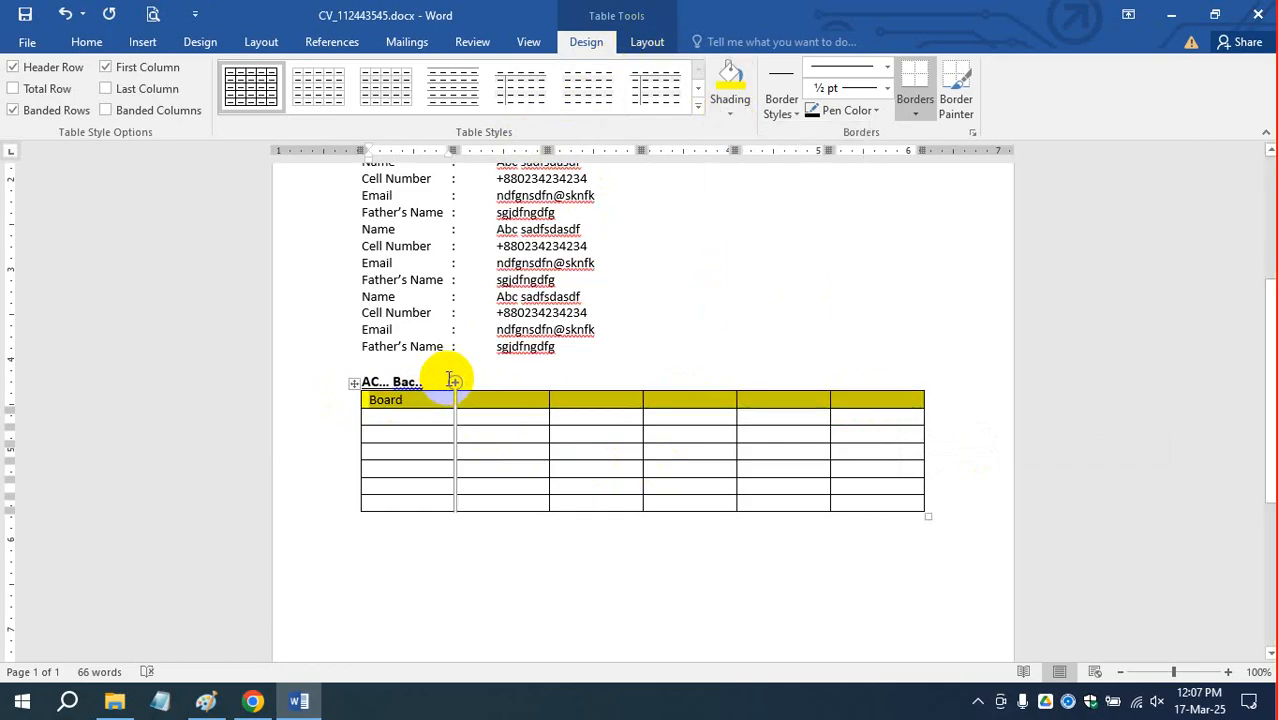
Centre the contents of the table's first row both horizontally and vertically.
left_click(647, 41)
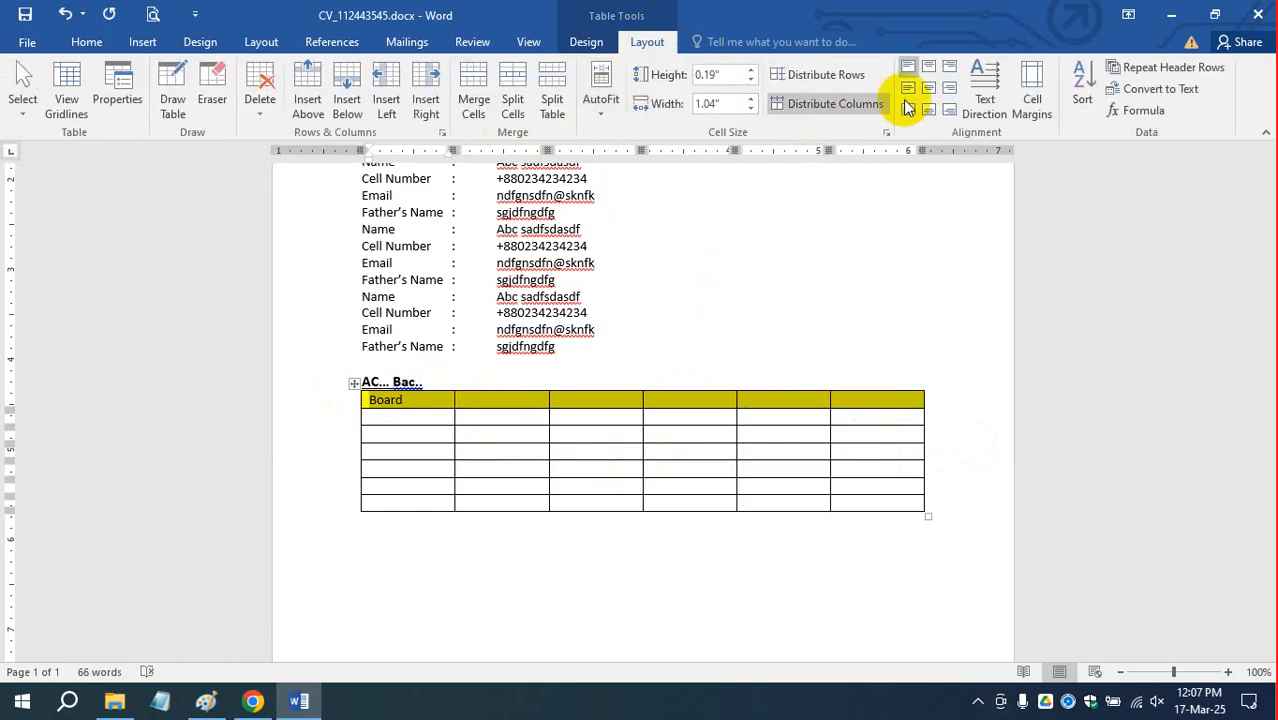
left_click(929, 88)
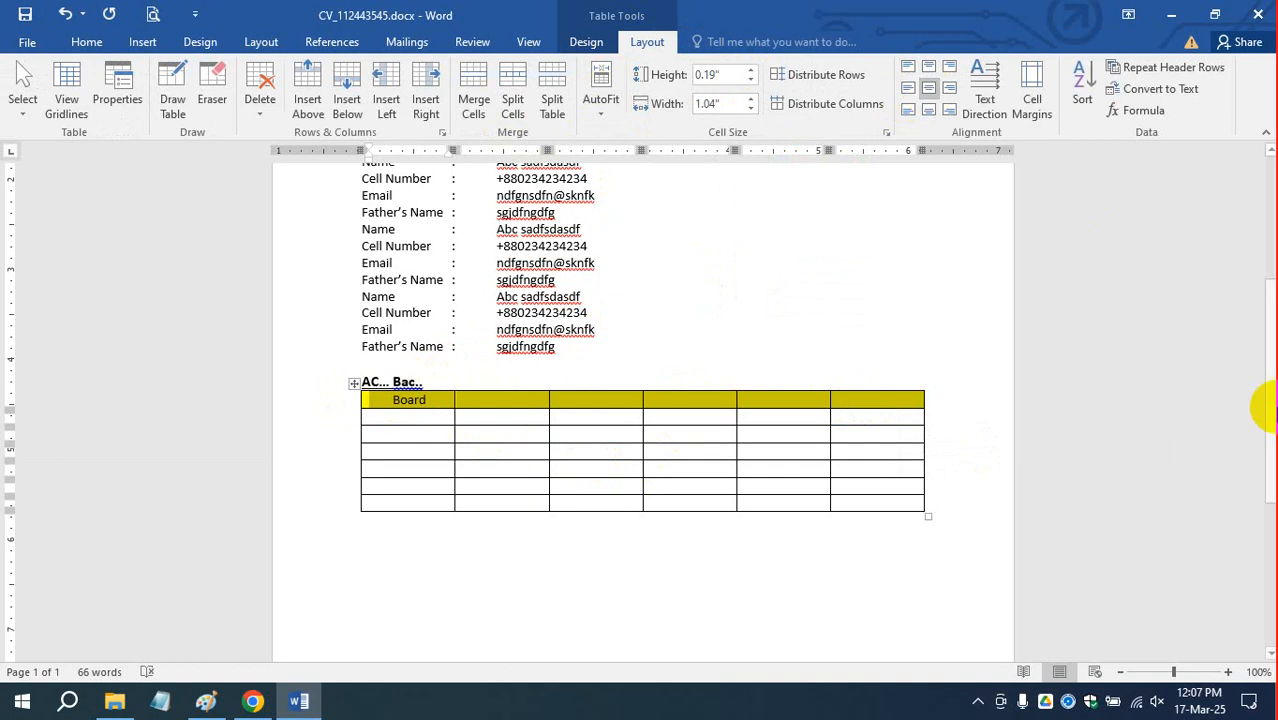
left_click(641, 360)
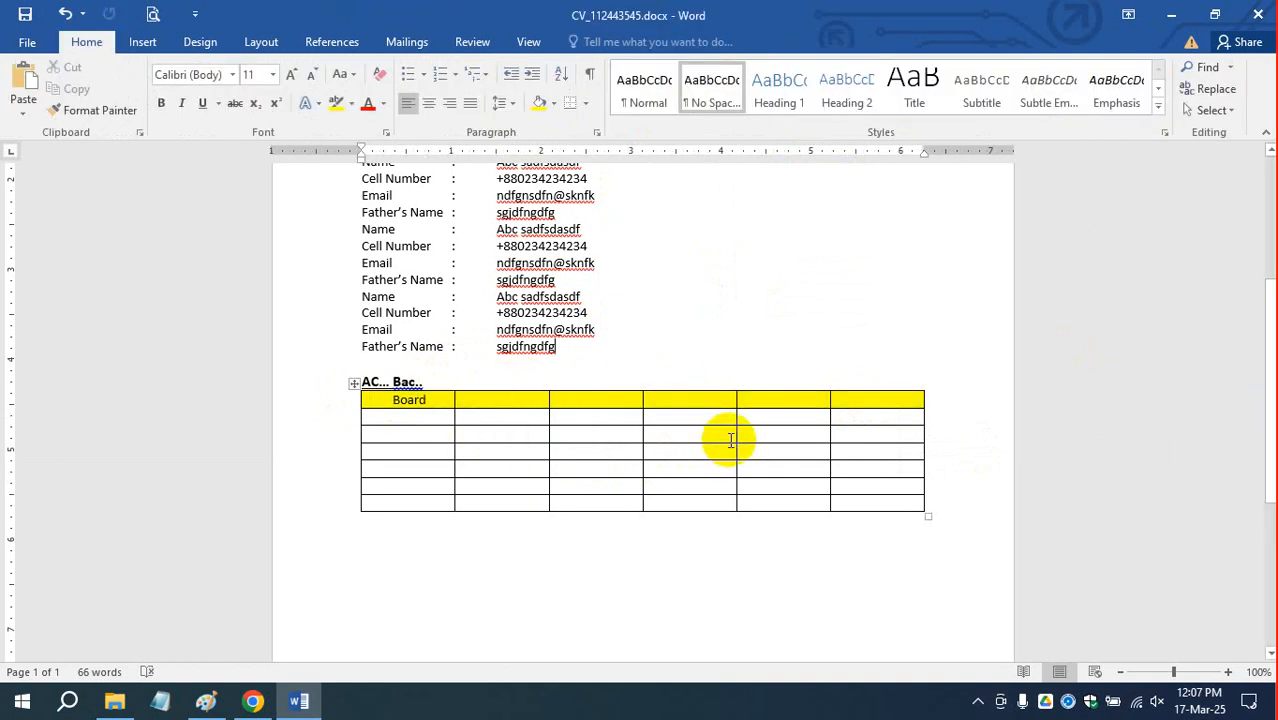
Add the line "Refe...." below the table, leaving a small gap after it.
scroll(541, 448, "down", 2)
left_click(374, 446)
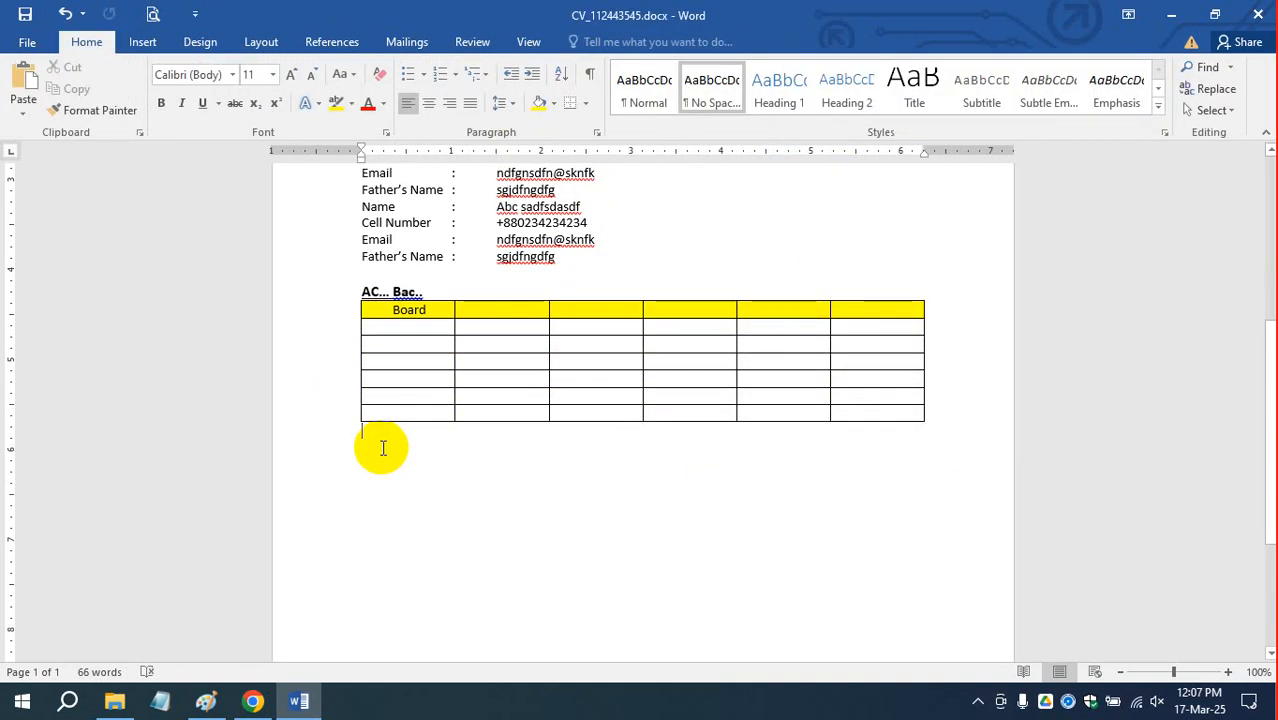
type("Refe")
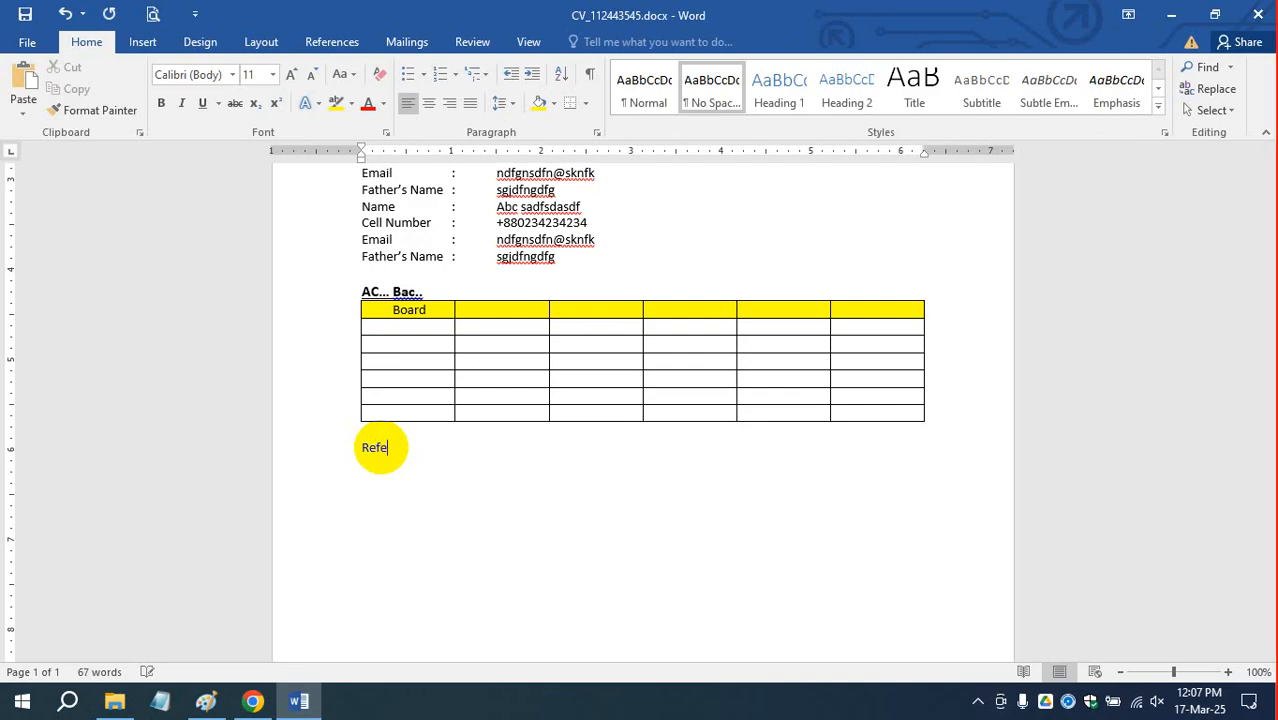
type("....")
Add a Signature line several blank lines below "Refe....", with a row of dashes beneath it, and centre Signature over the dashes with spaces.
key("Return")
key("Return")
key("Return")
type("Signatur")
key("Return")
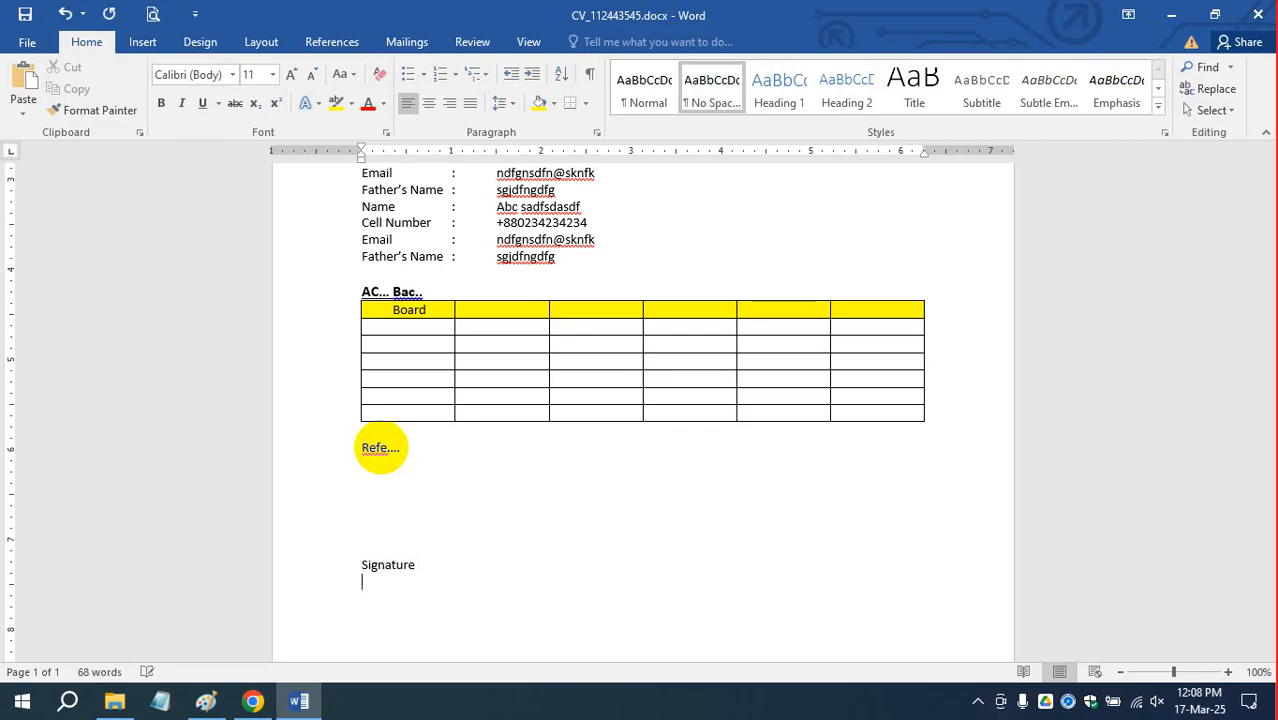
type("--------------------------------")
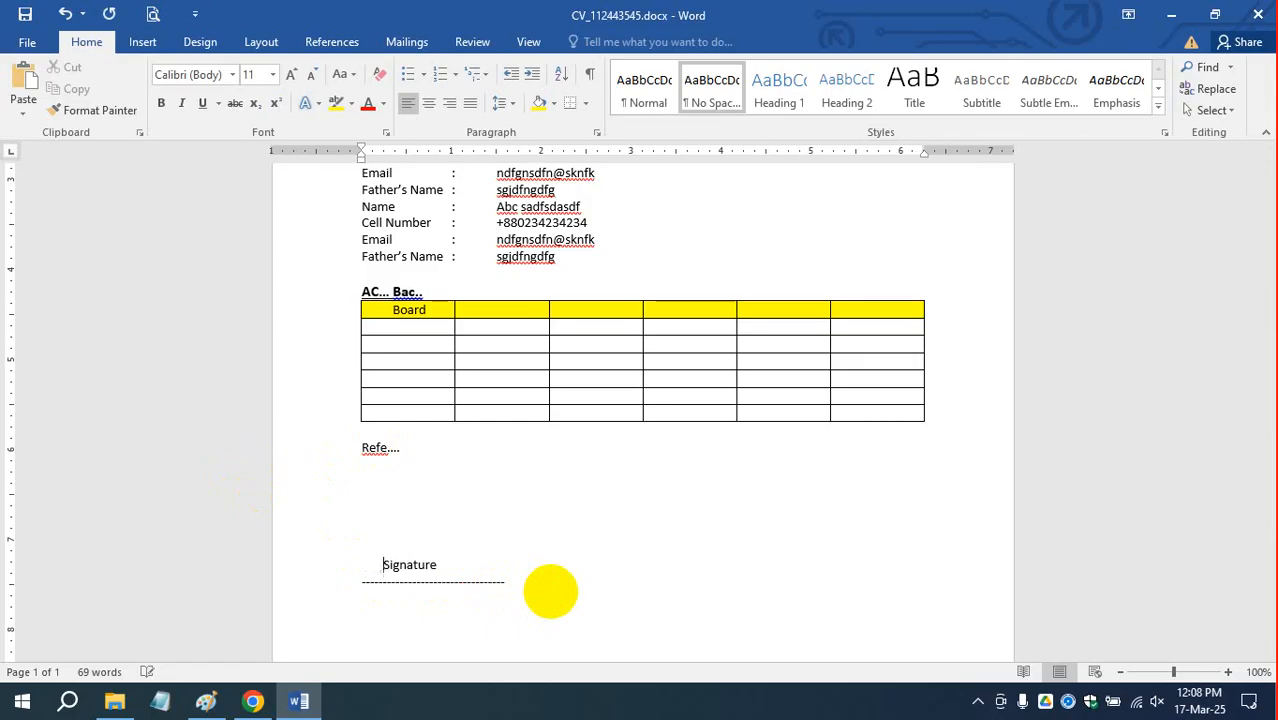
left_click(416, 582)
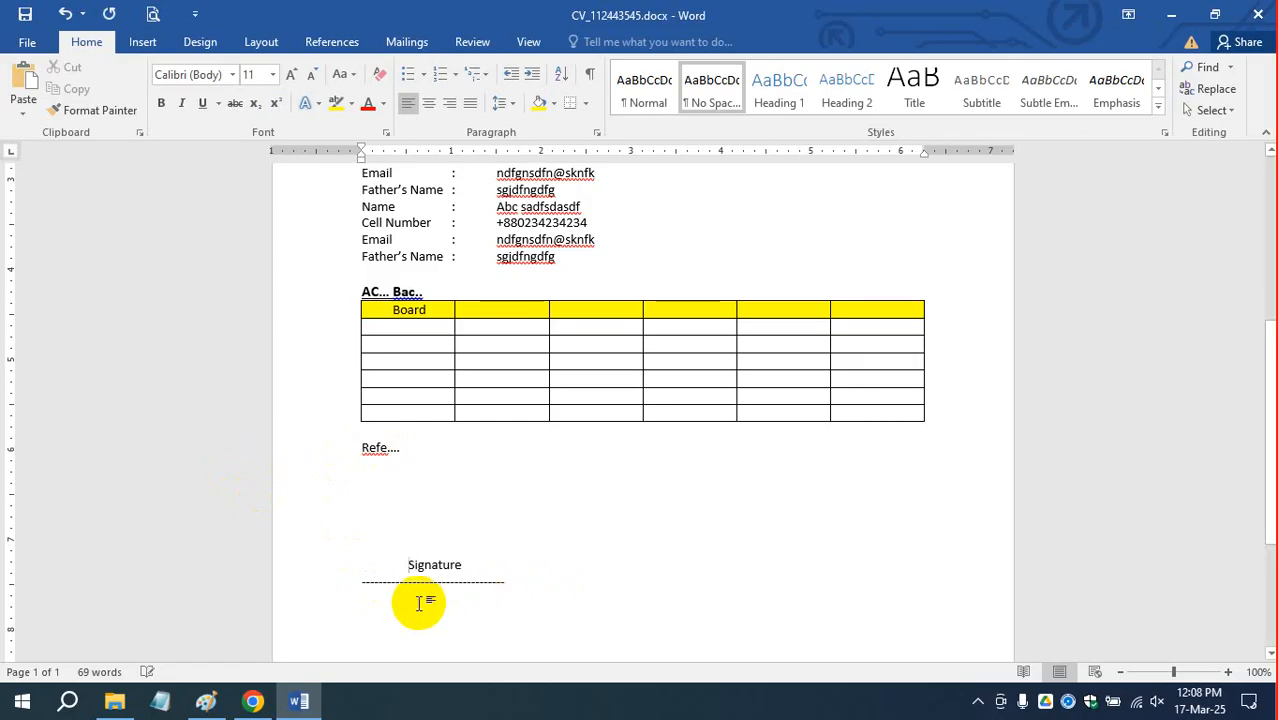
Enter the date 17-Mar-2025 centred below the dashes, undoing the automatic conversion of the dashes into a border line.
left_click(504, 582)
key("Return")
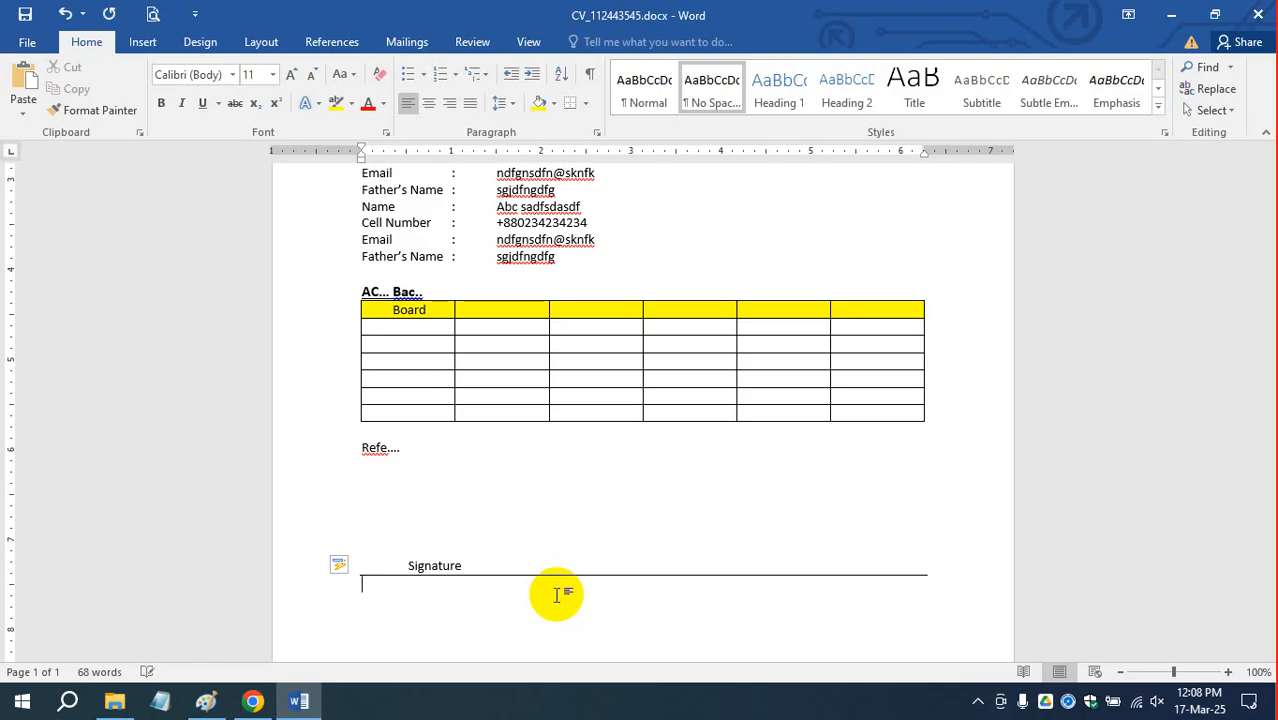
key("ctrl+z")
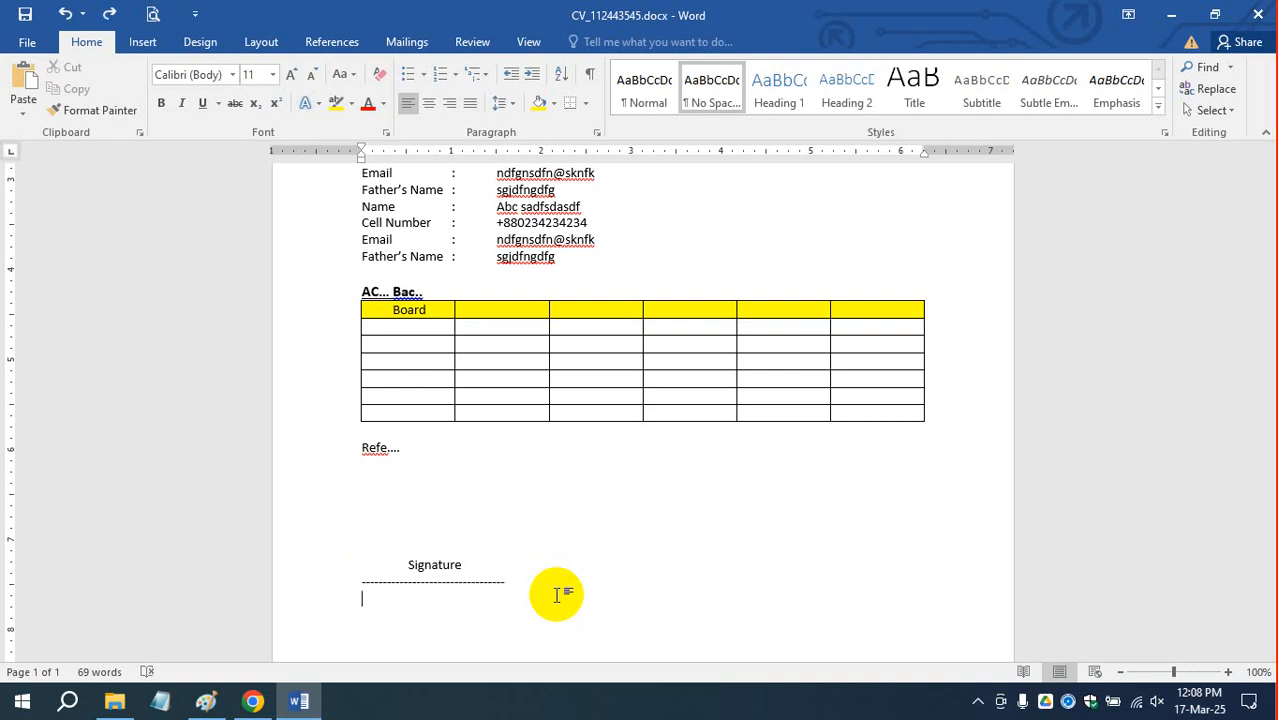
type("Ma")
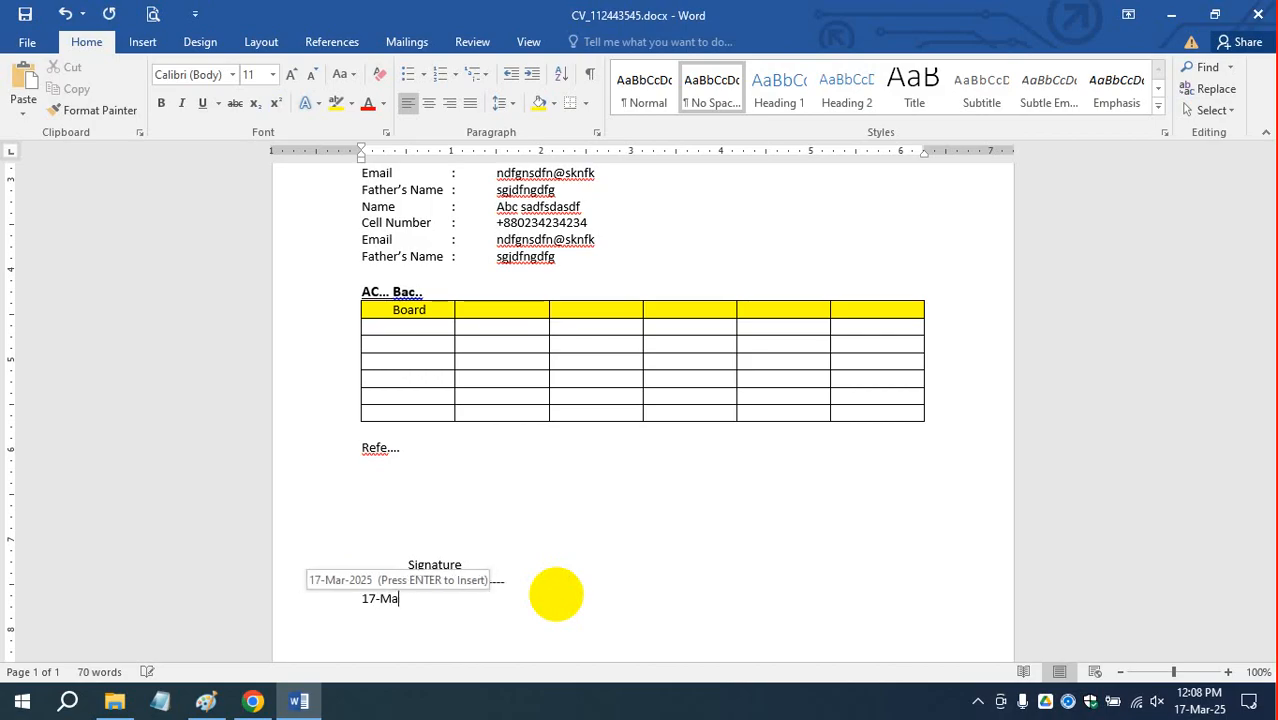
type("r-2025")
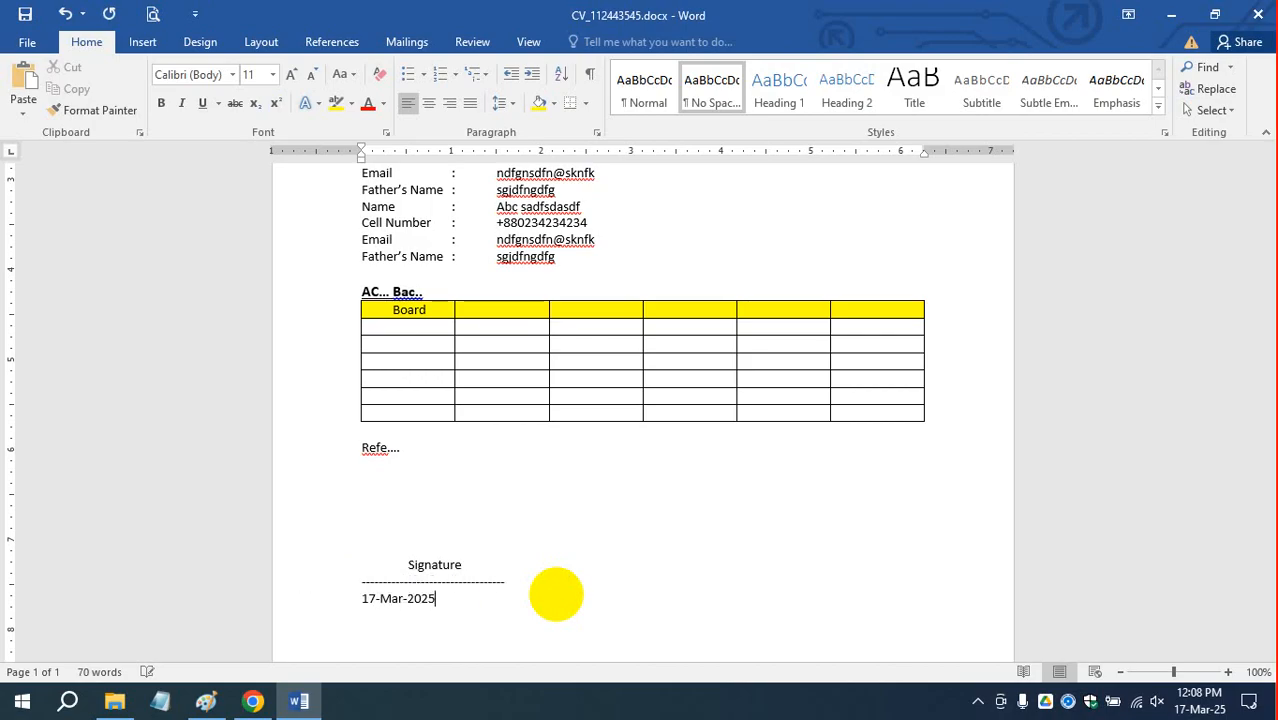
scroll(585, 545, "down", 2)
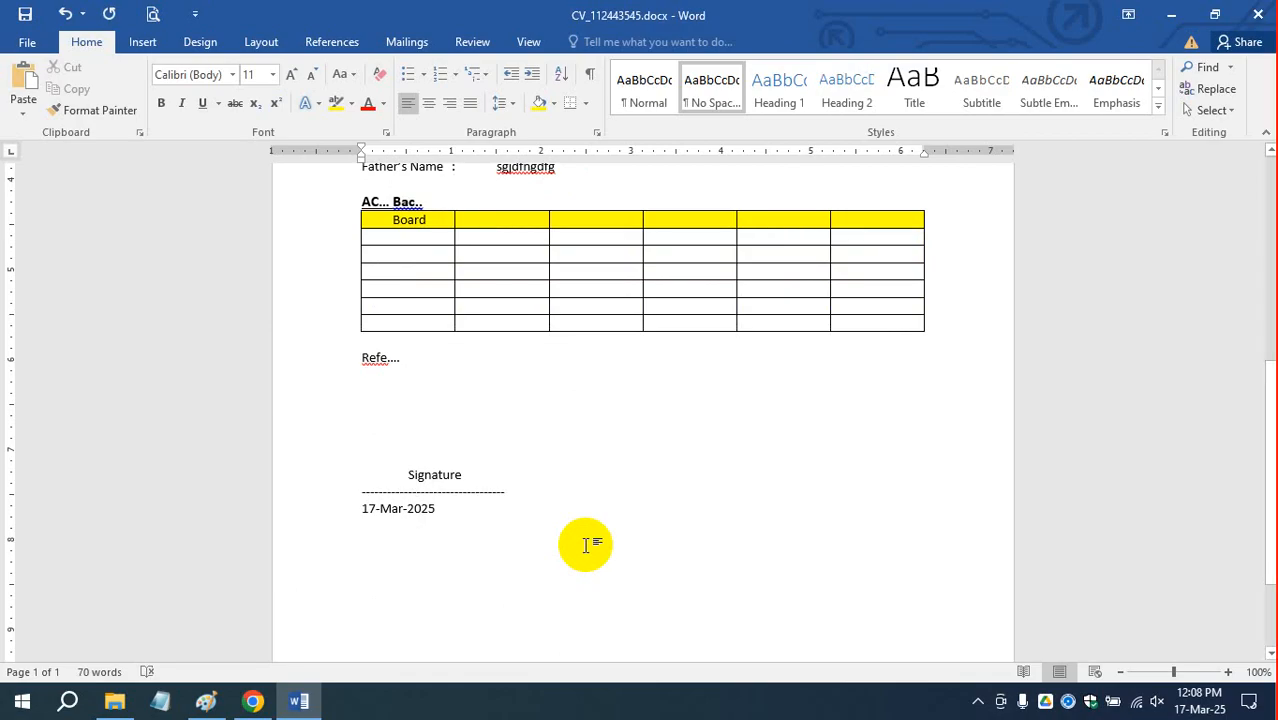
left_click(359, 509)
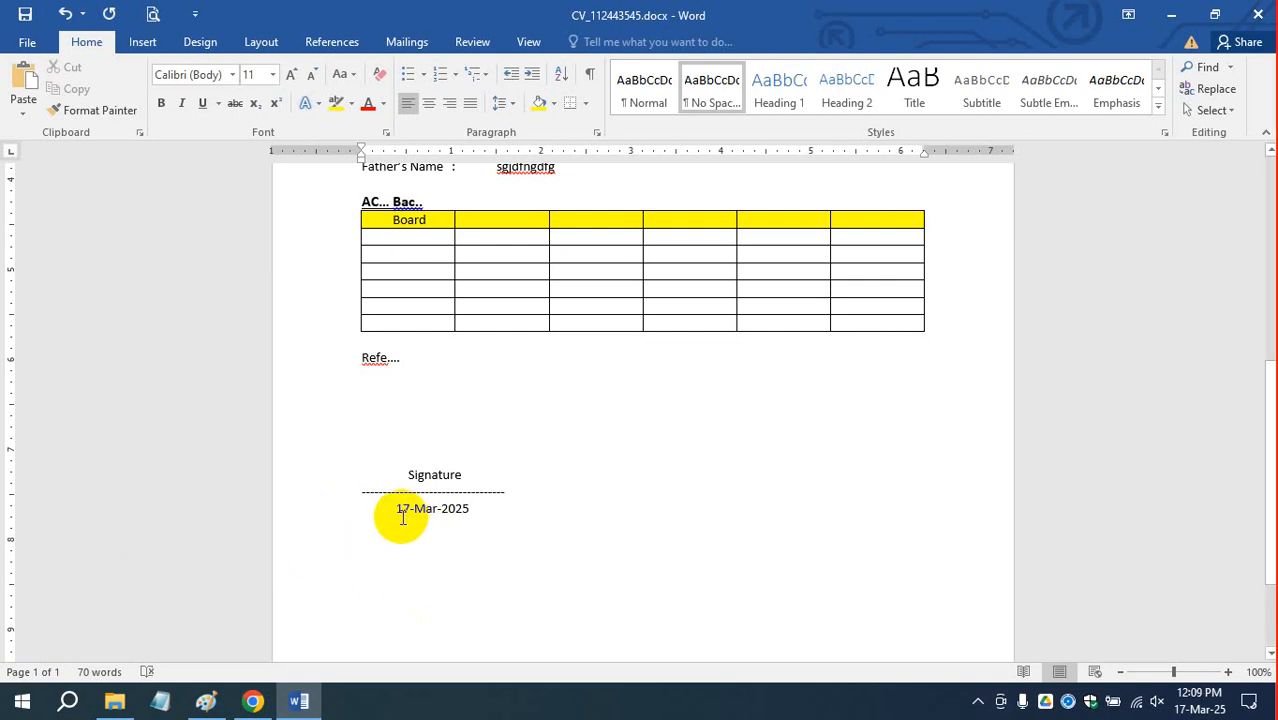
double_click(454, 510)
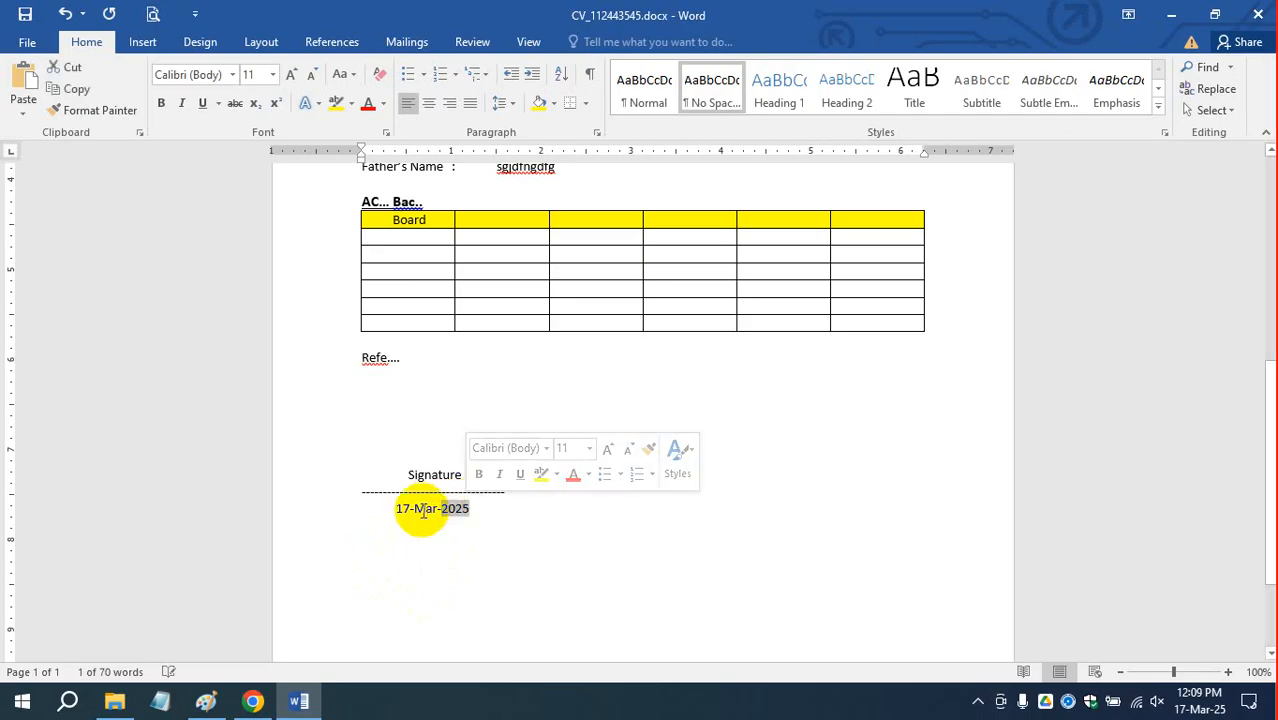
left_click(414, 498)
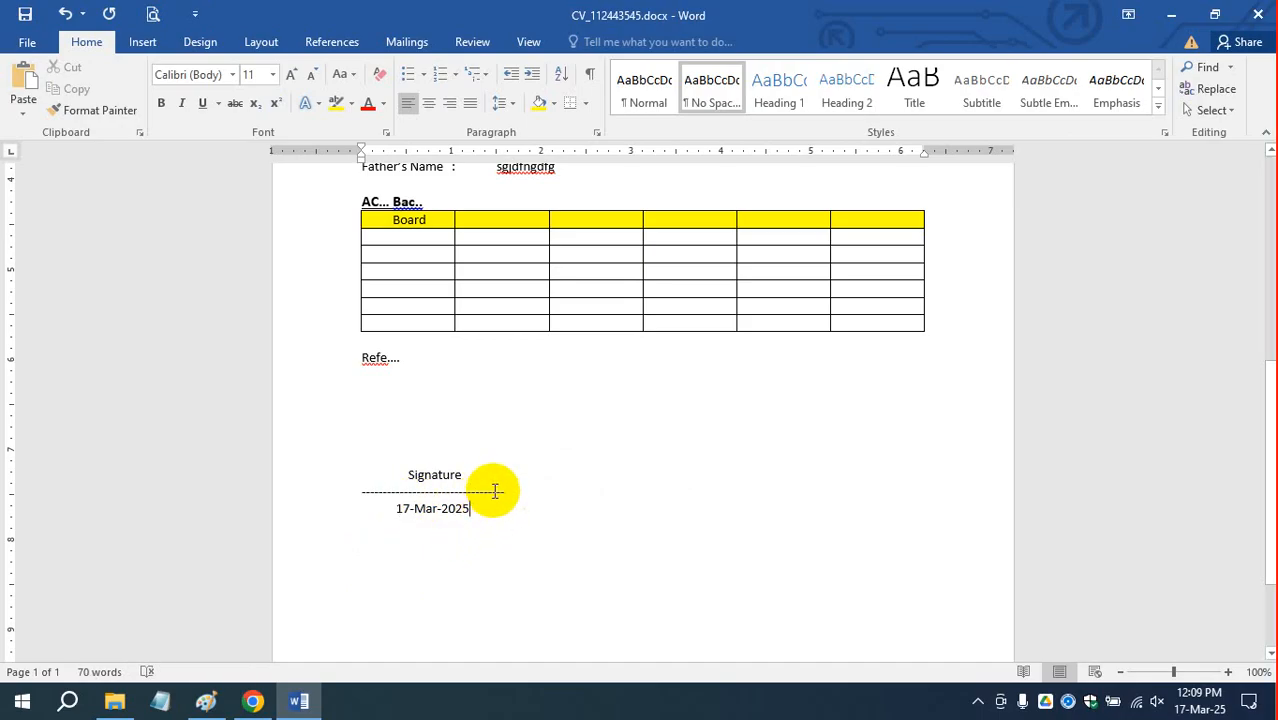
left_click(434, 472)
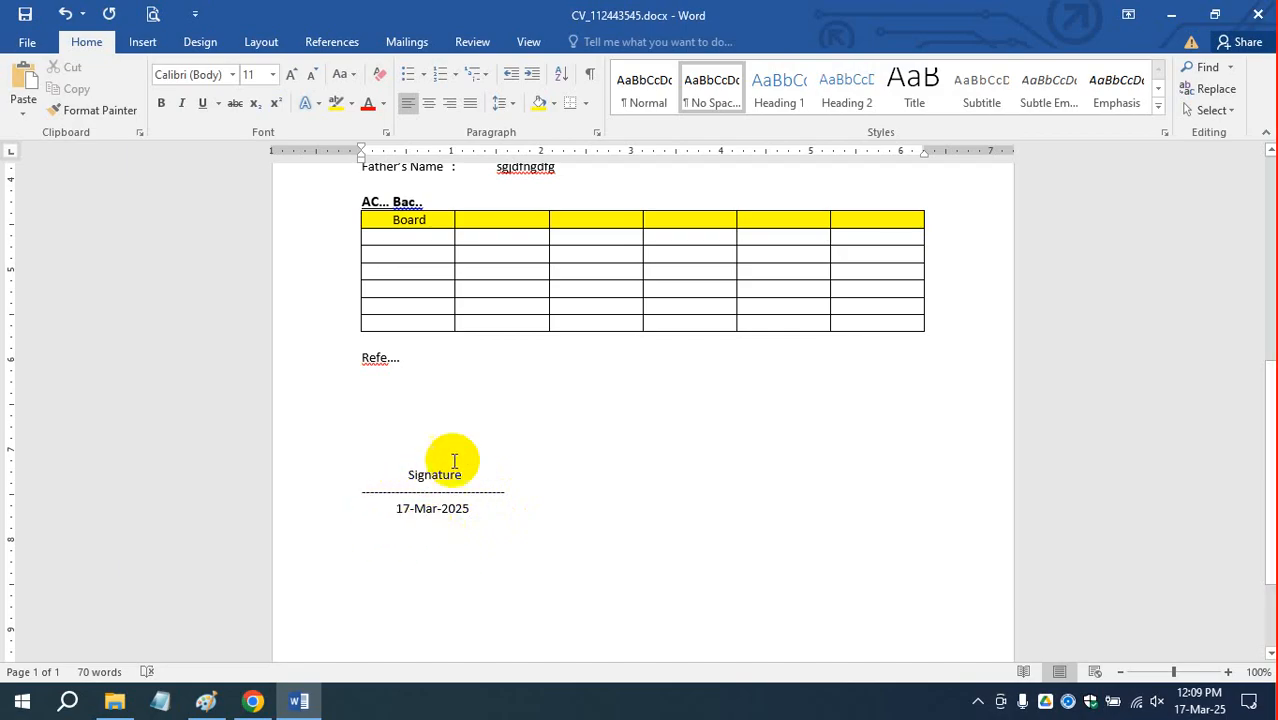
Minimise all open windows to show the desktop.
key("super")
key("super")
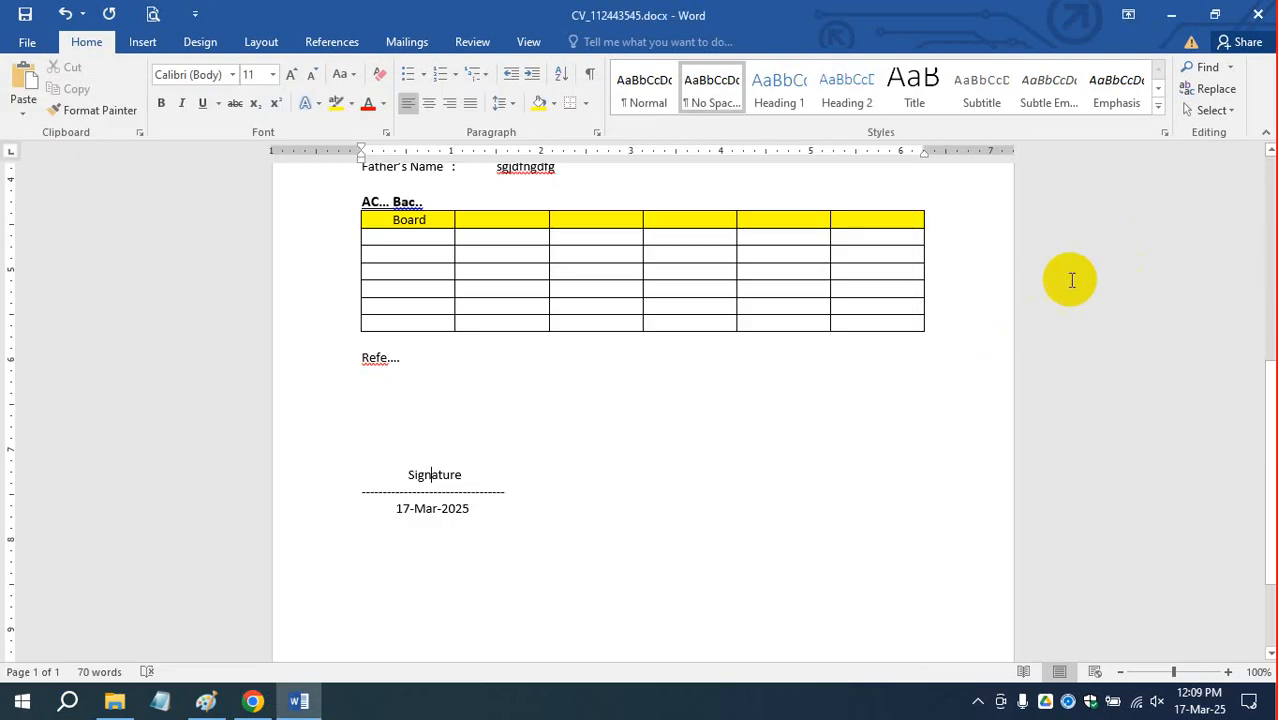
left_click(422, 452)
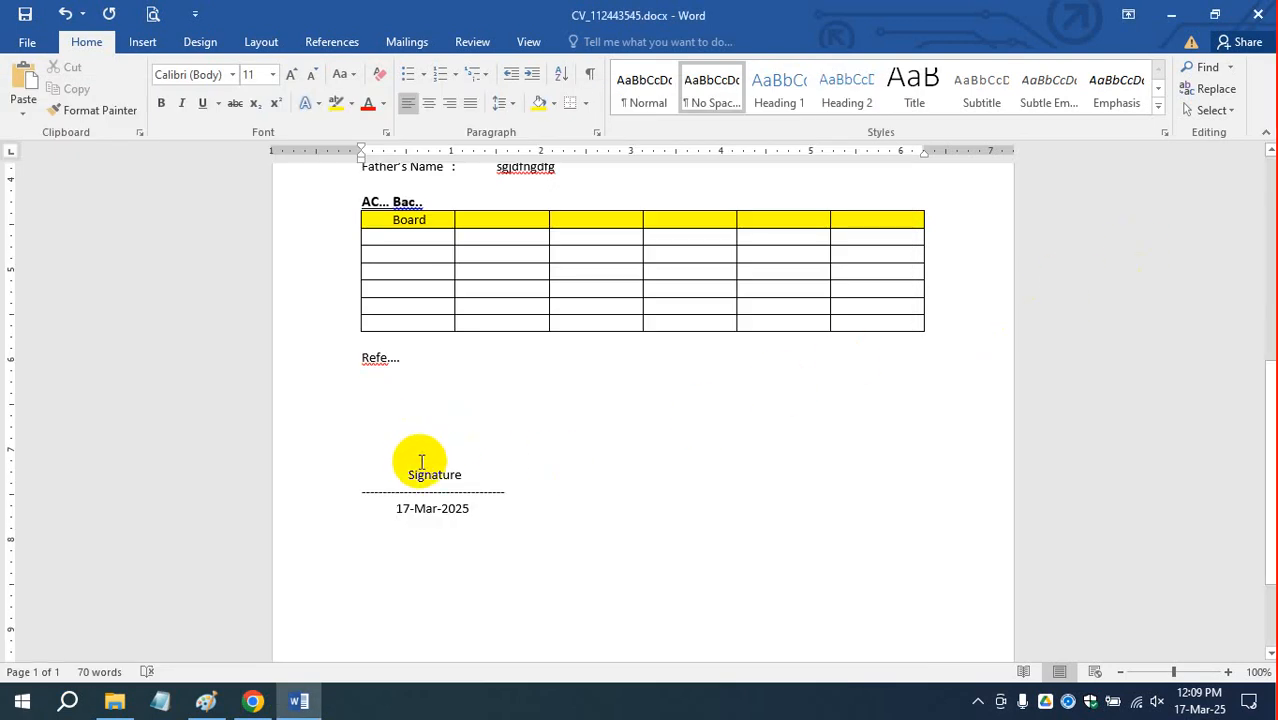
key("super+d")
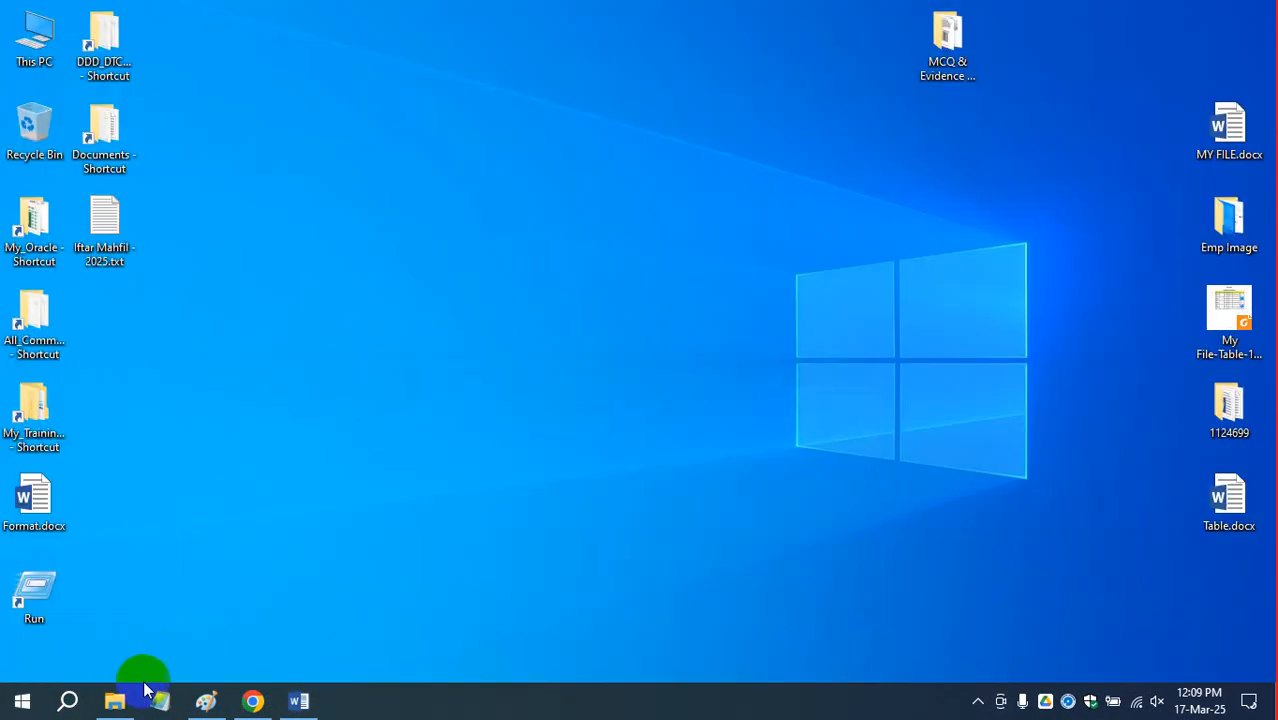
Switch to Paint and clear the old sketch from the canvas.
key("super")
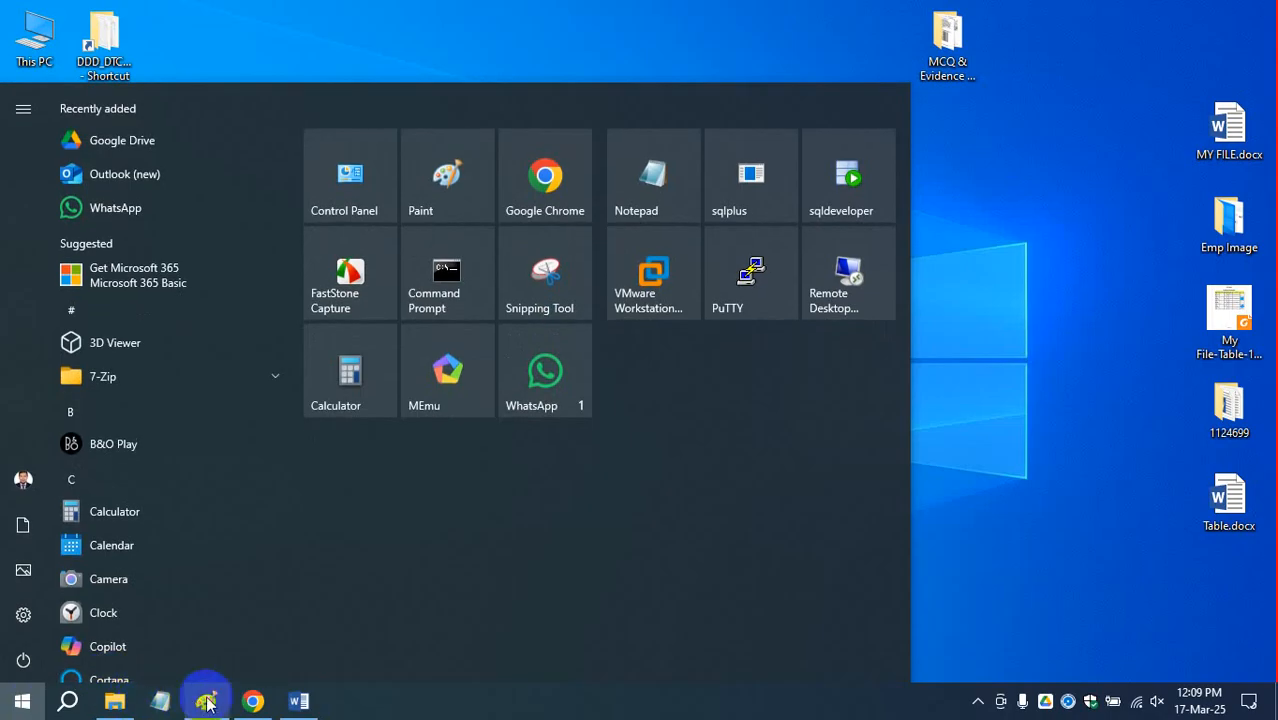
left_click(206, 701)
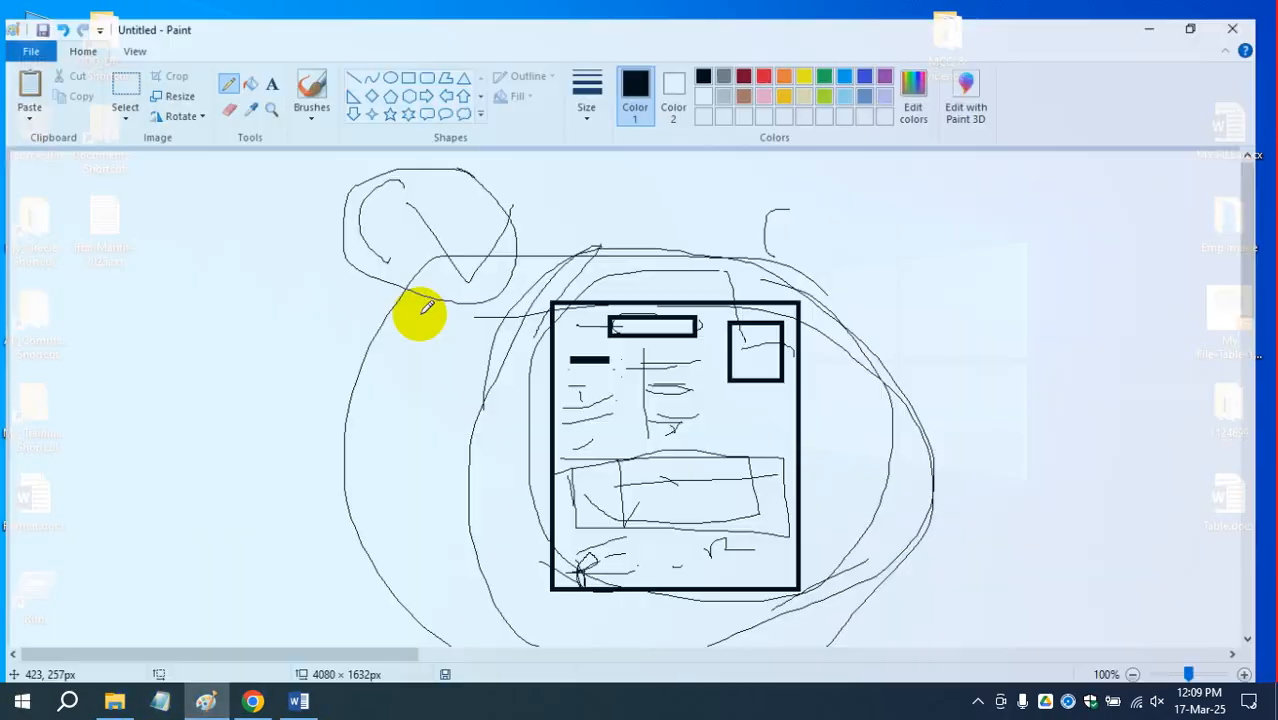
key("Delete")
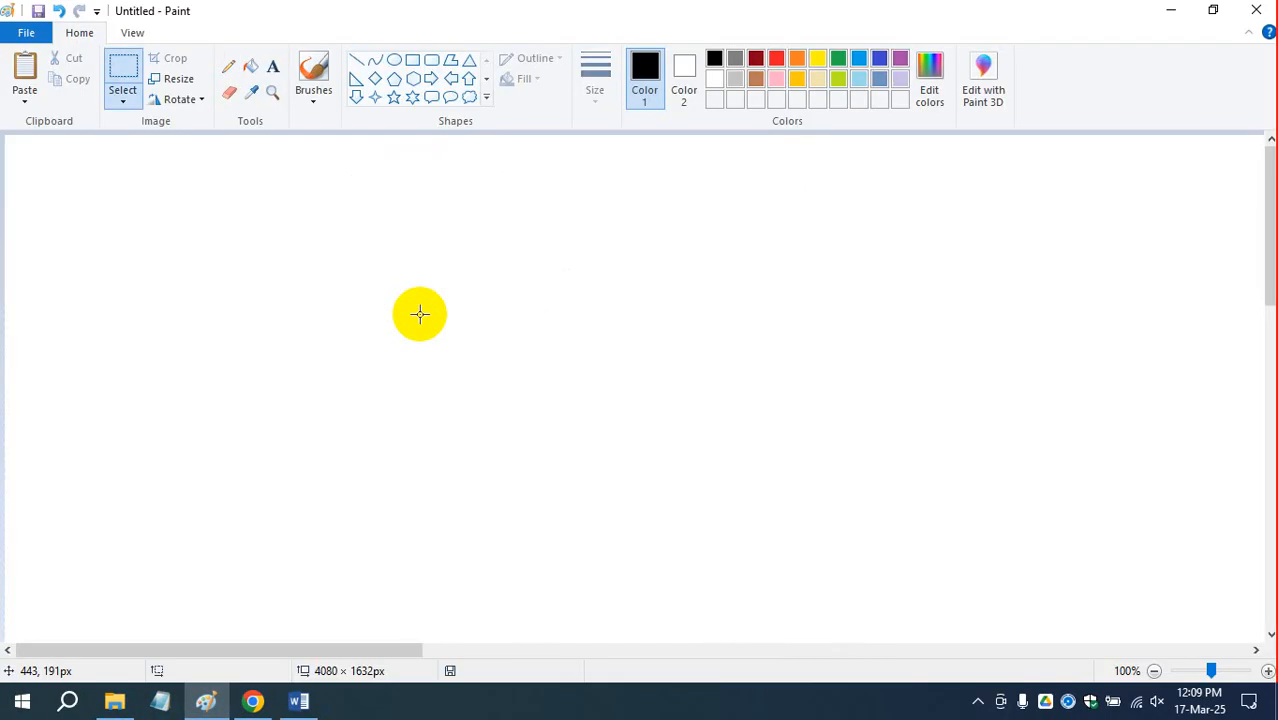
Draw a freehand signature with the Pencil tool near the canvas's upper-left corner and underline it with a slanted stroke.
left_click(228, 66)
left_click_drag(111, 240, 141, 341)
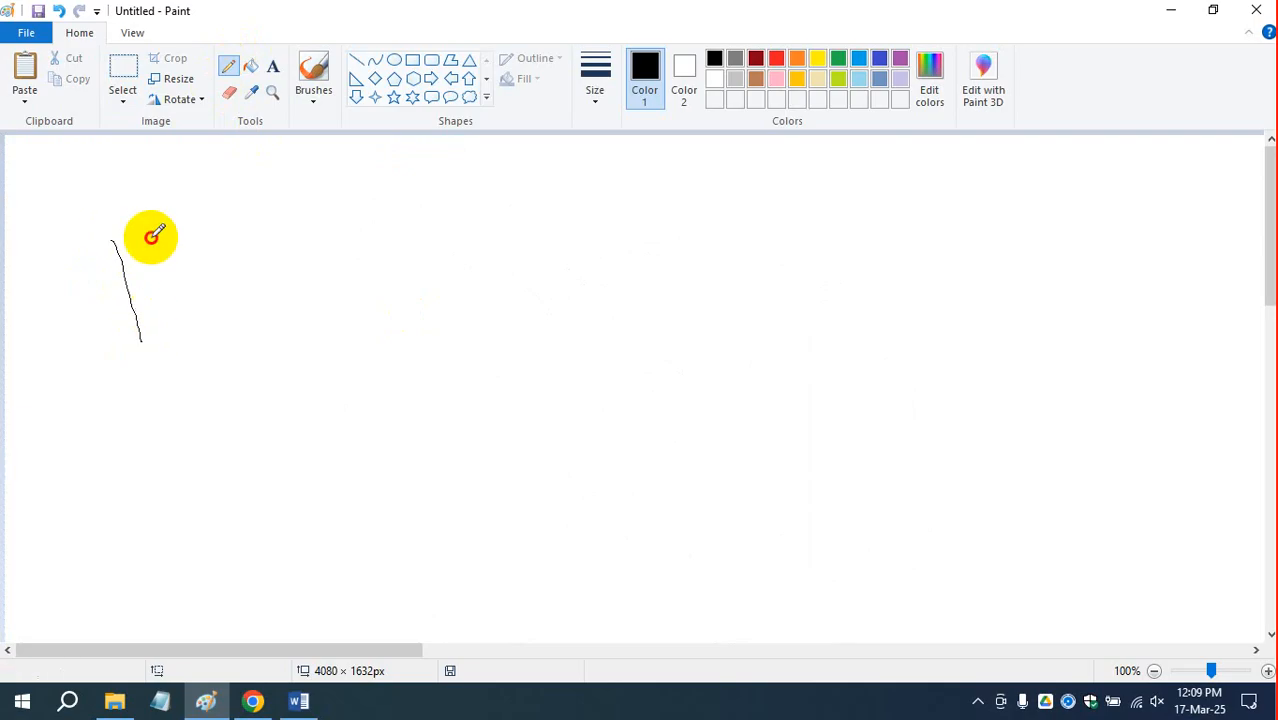
left_click_drag(151, 236, 190, 320)
left_click_drag(106, 237, 163, 225)
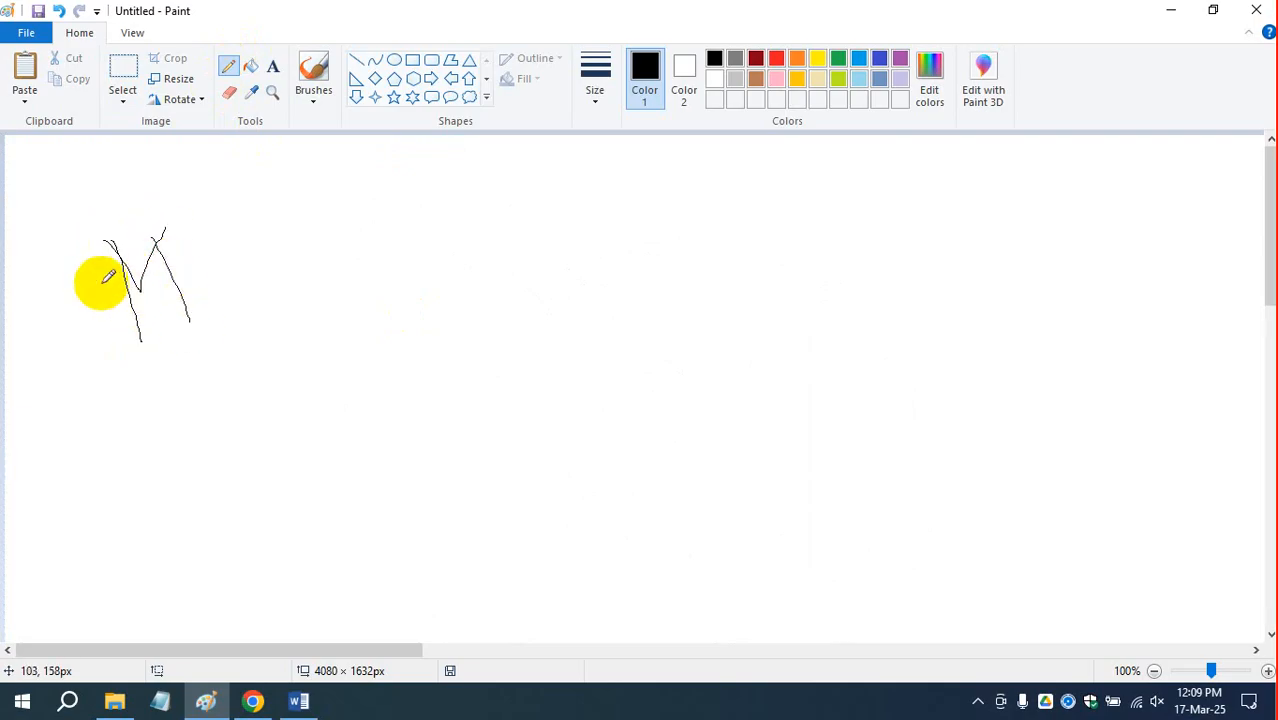
mouse_move(86, 291)
left_mouse_down()
mouse_move(157, 248)
mouse_move(128, 294)
mouse_move(203, 311)
mouse_move(630, 177)
mouse_move(597, 210)
left_mouse_up()
key("ctrl+z")
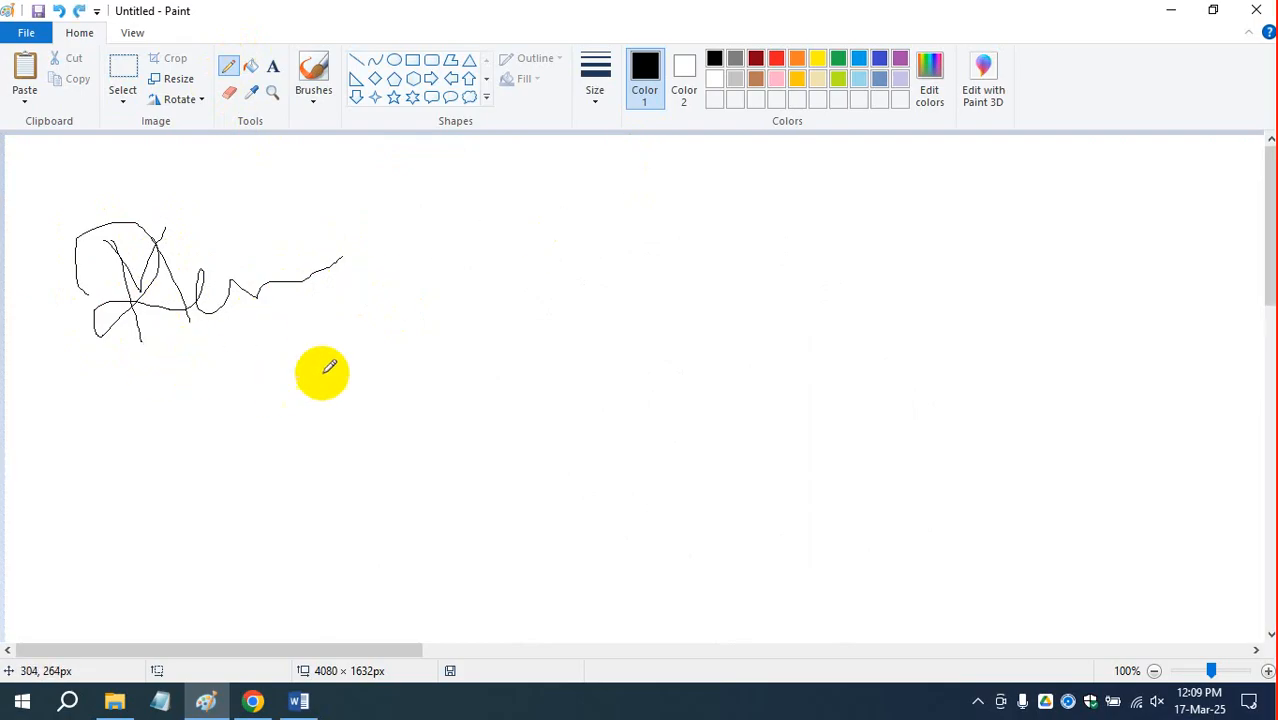
left_click_drag(91, 371, 322, 279)
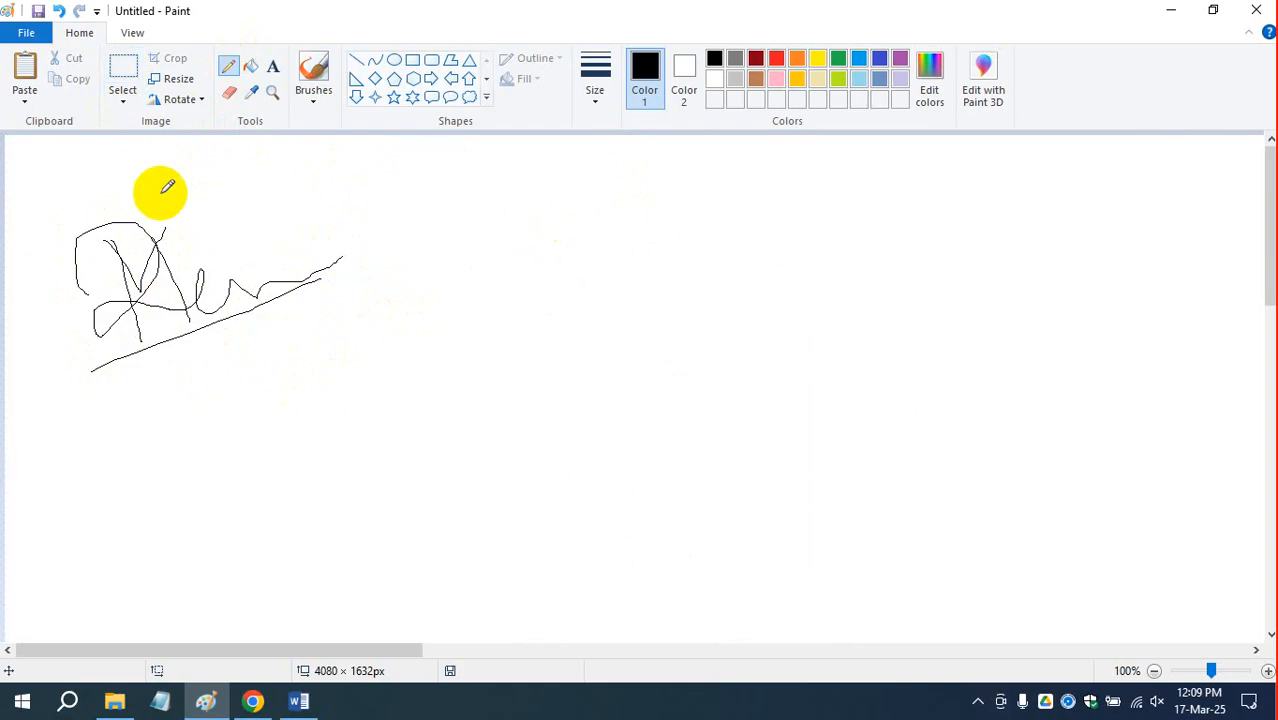
Save the signature drawing to the Desktop as a JPEG named sig and close Paint.
left_click(40, 31)
left_click(89, 189)
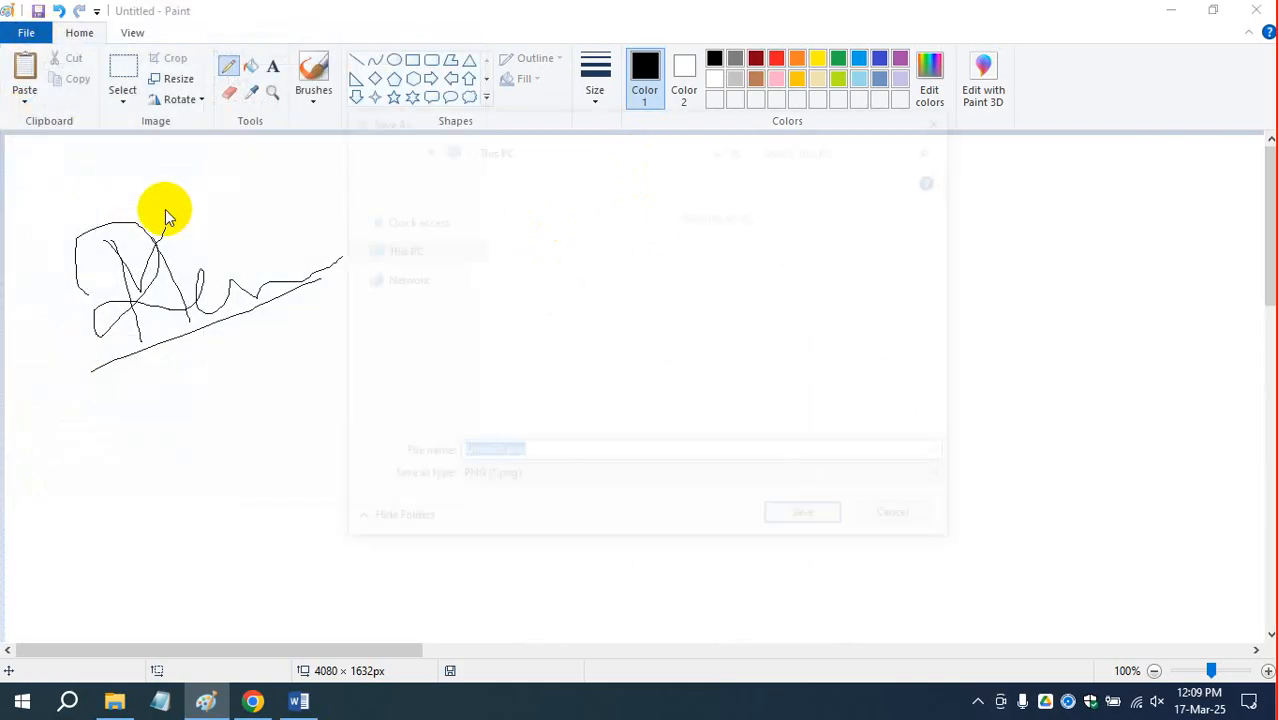
left_click(405, 206)
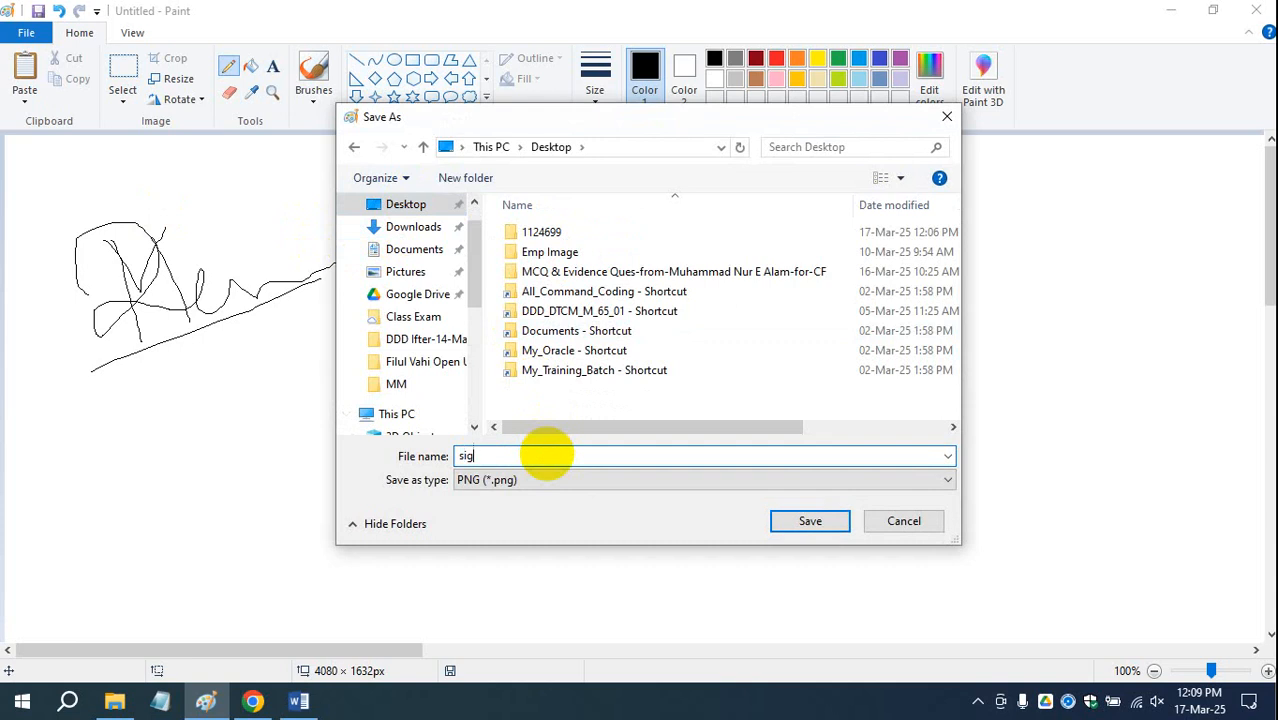
left_click(580, 480)
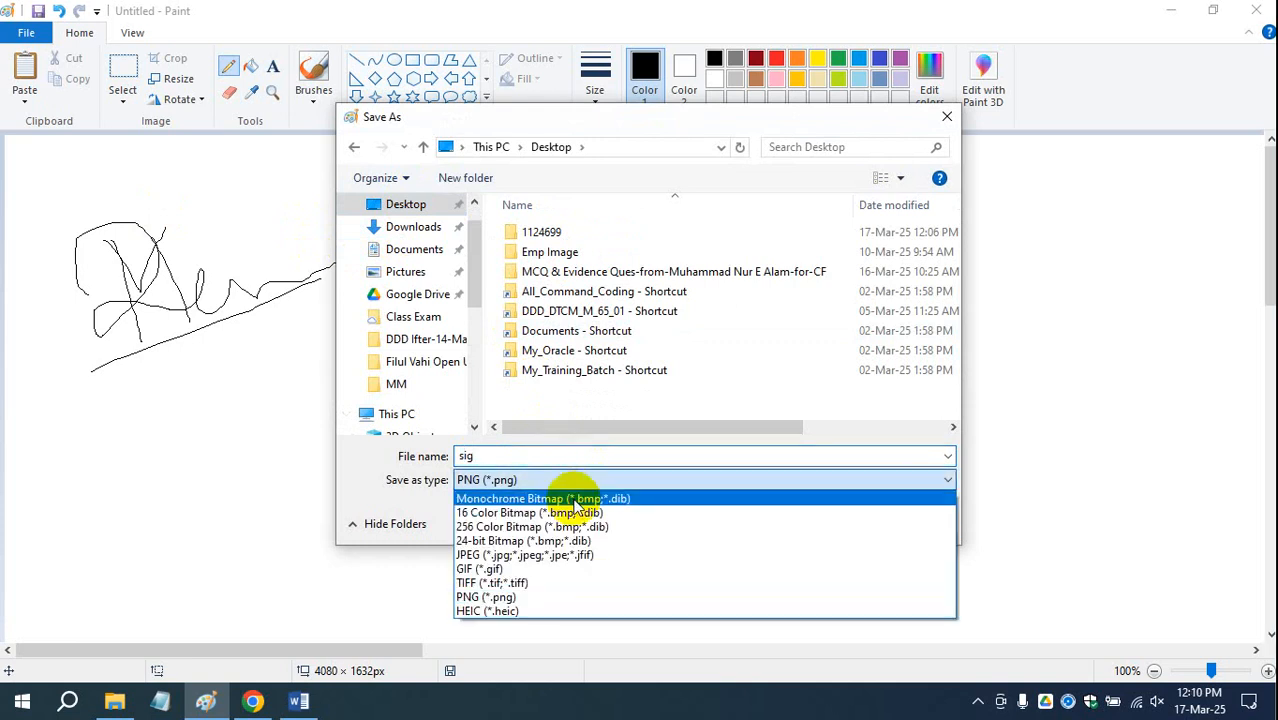
left_click(553, 556)
left_click(810, 522)
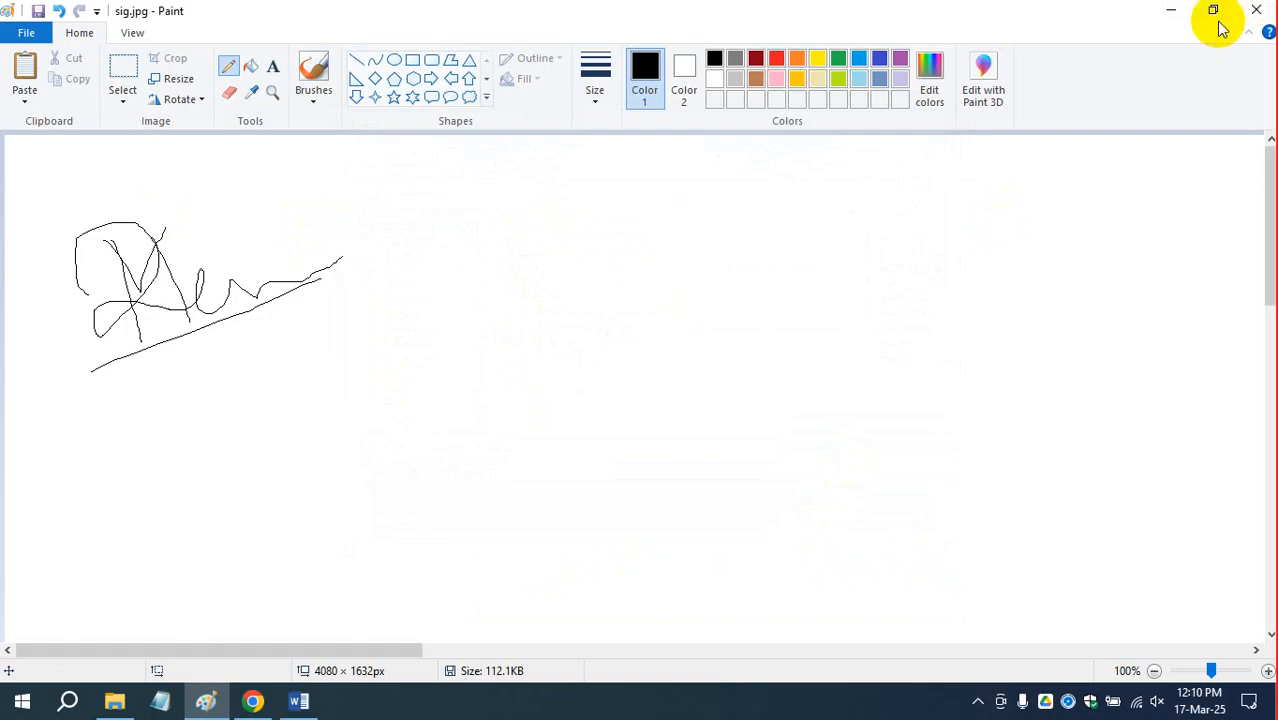
left_click(1254, 10)
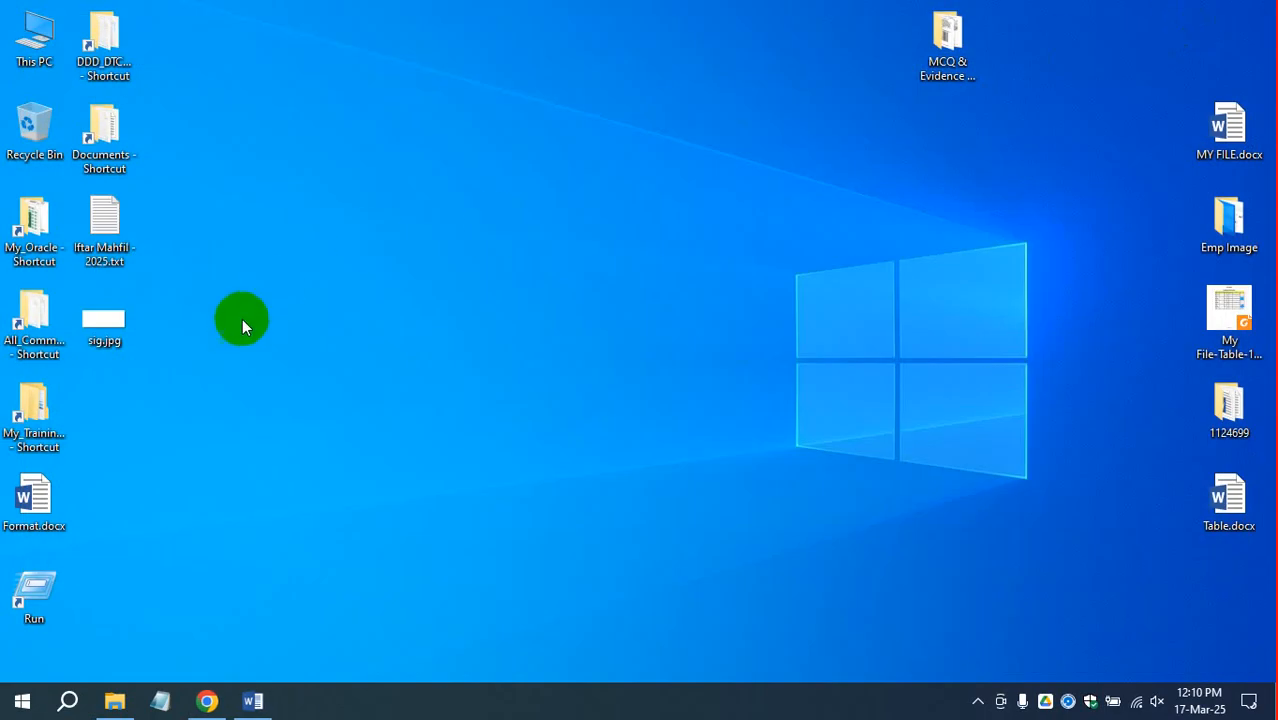
Move sig.jpg to an empty area of the desktop, open it in Paint to check the signature, and close it.
left_click_drag(104, 320, 592, 147)
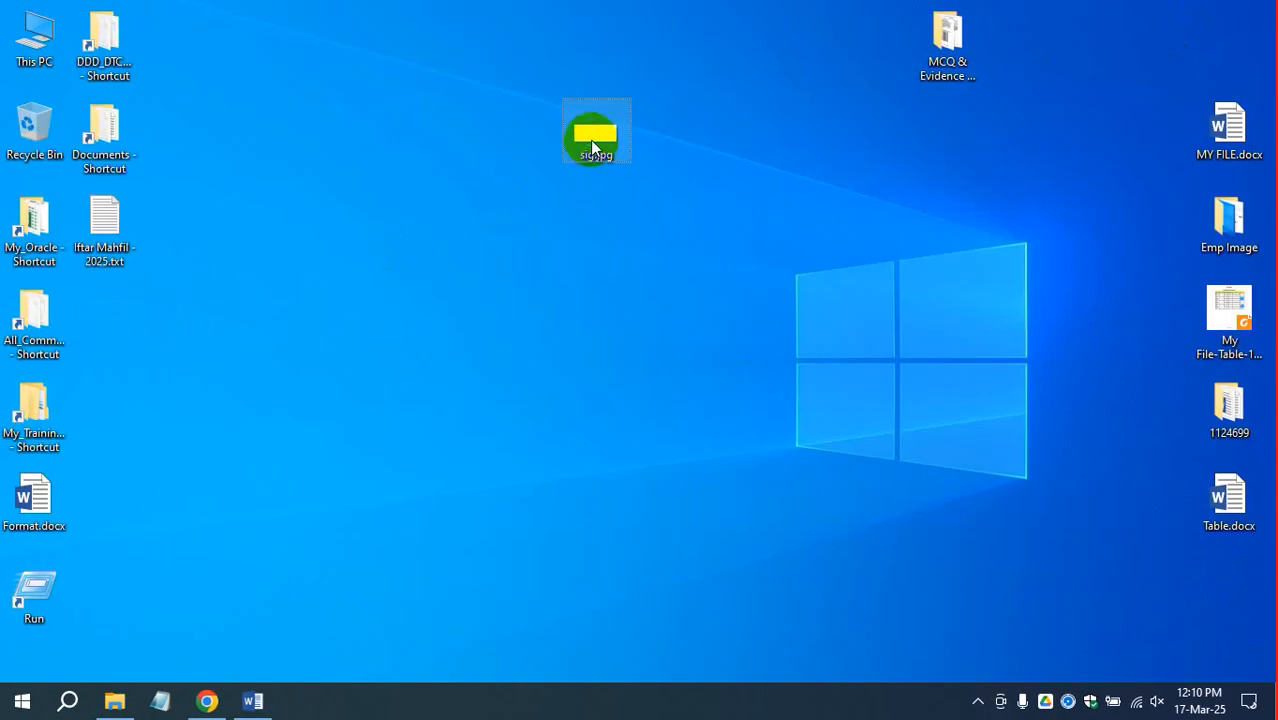
right_click(593, 156)
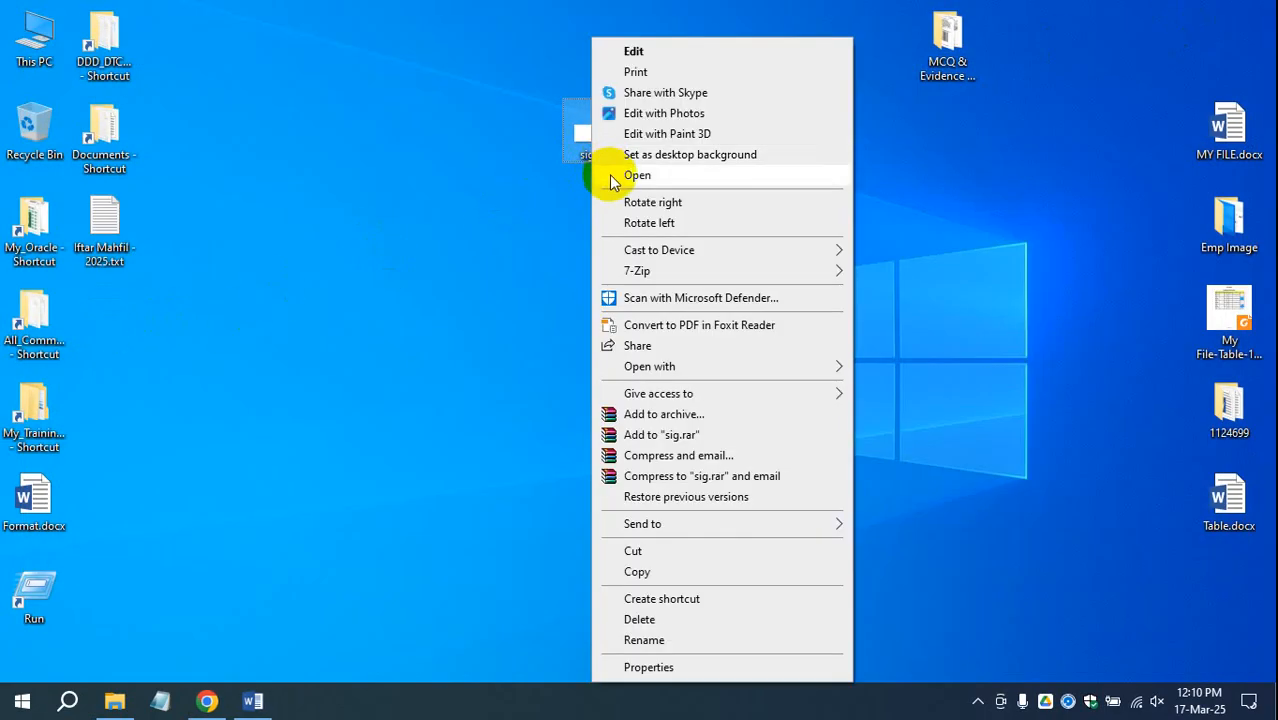
left_click(643, 51)
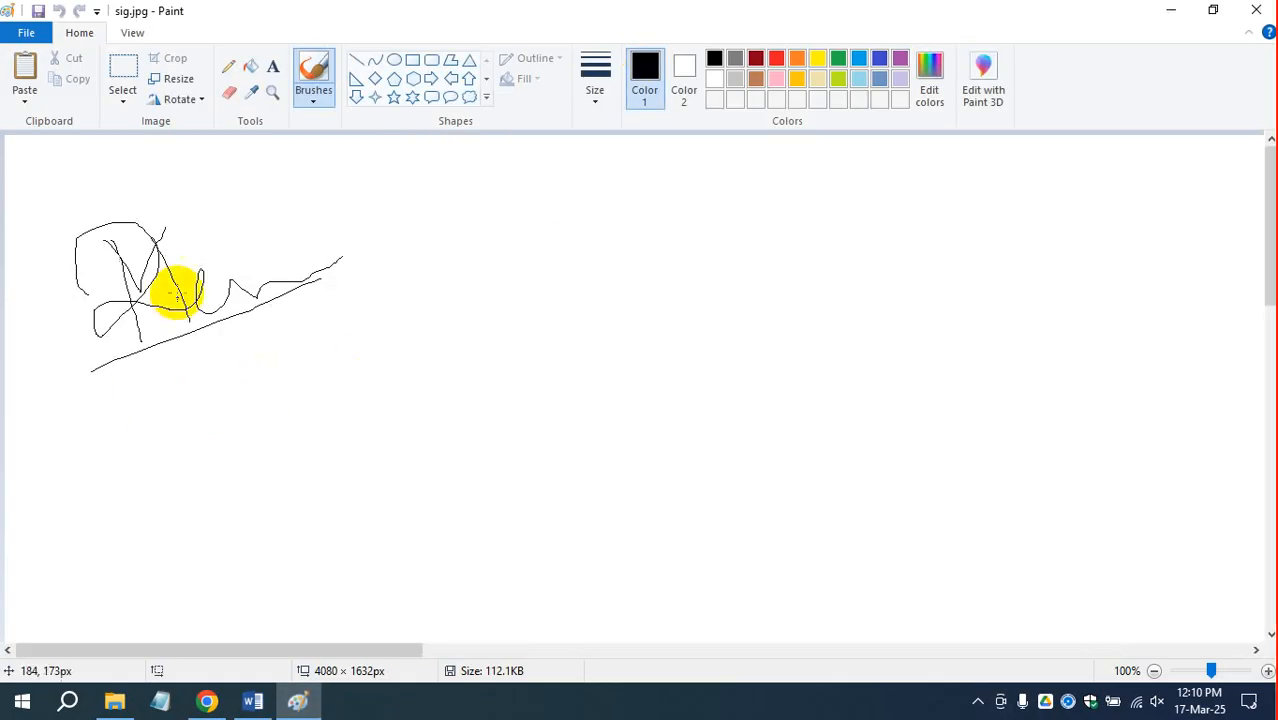
scroll(273, 203, "down", 1)
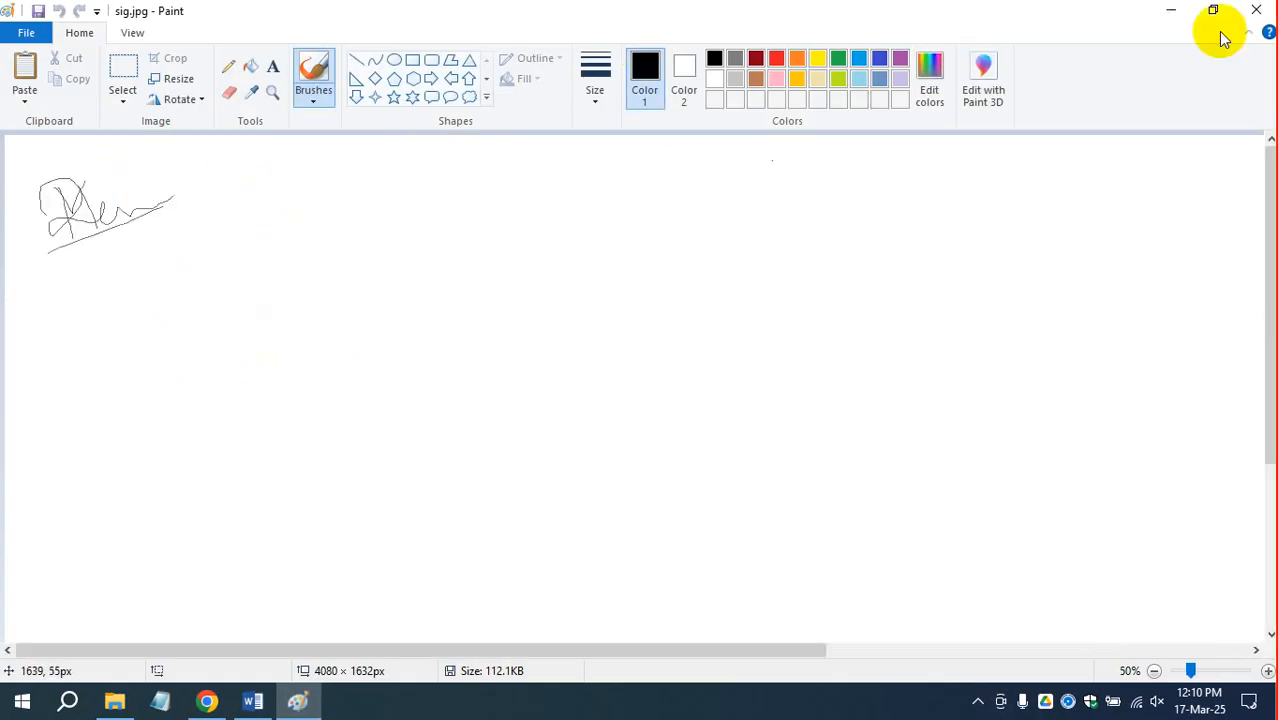
left_click(1258, 9)
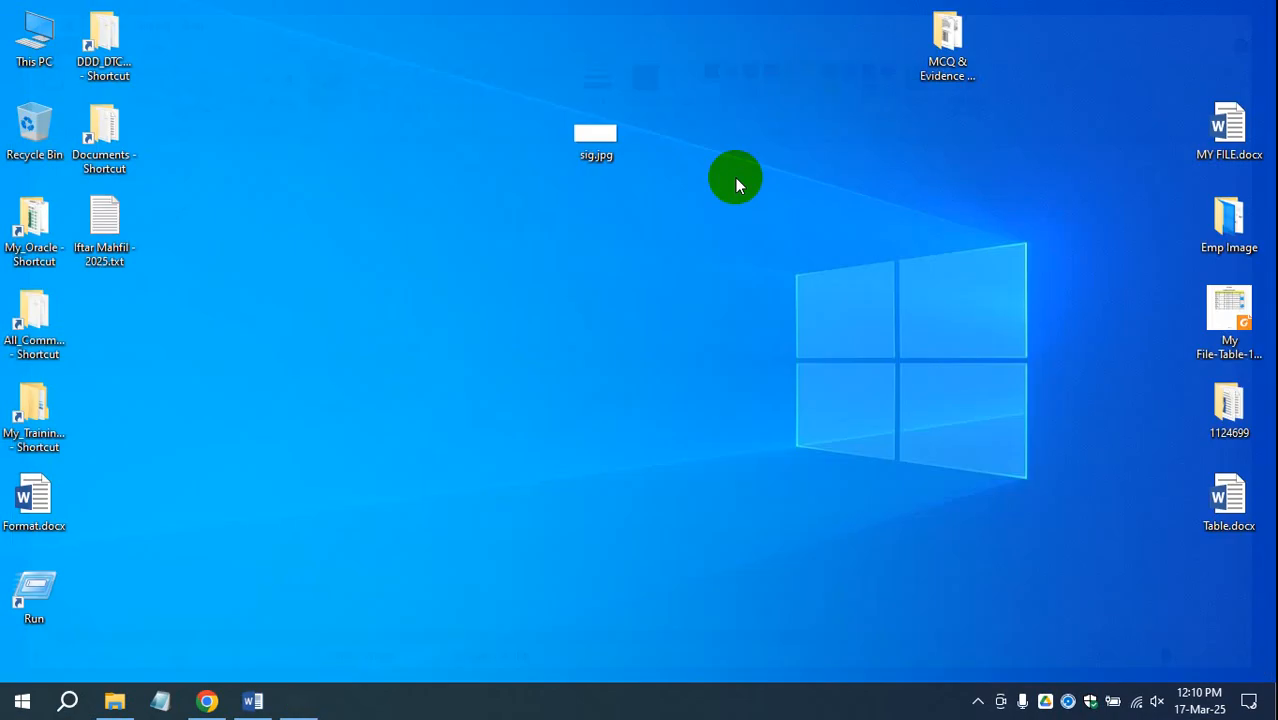
Open sig.jpg from the desktop for editing in Photos.
right_click(613, 133)
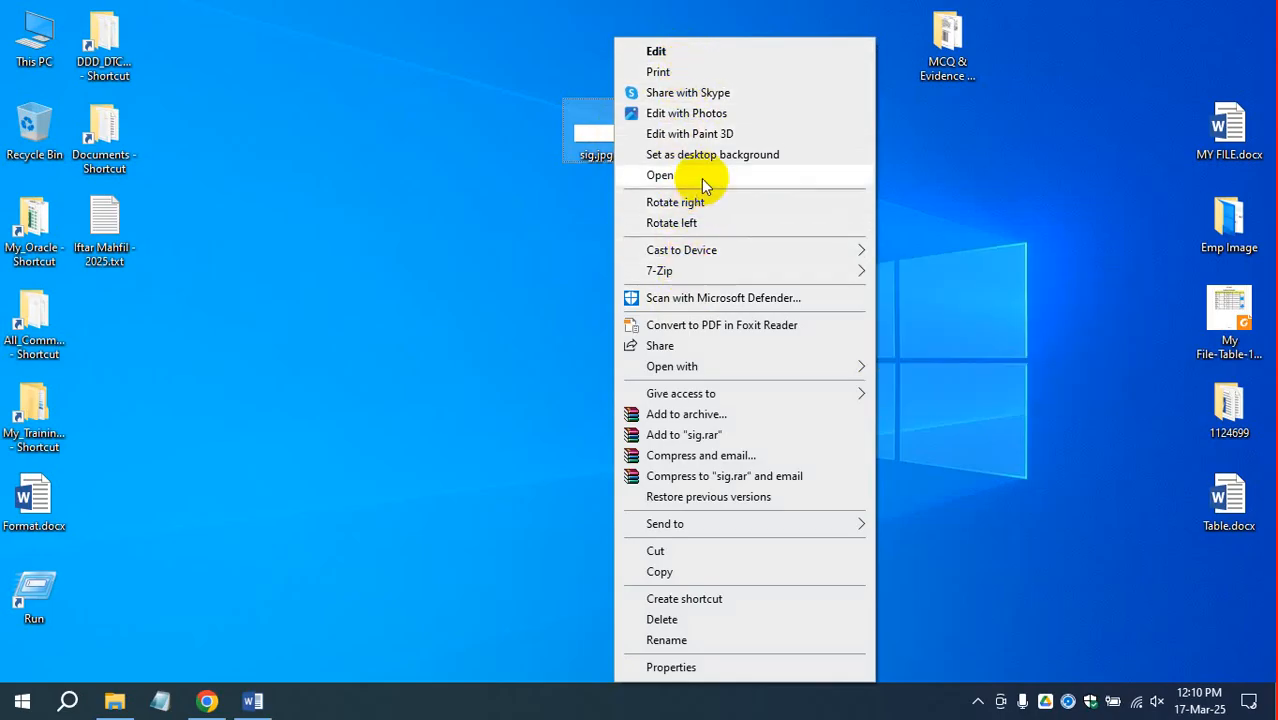
mouse_move(836, 376)
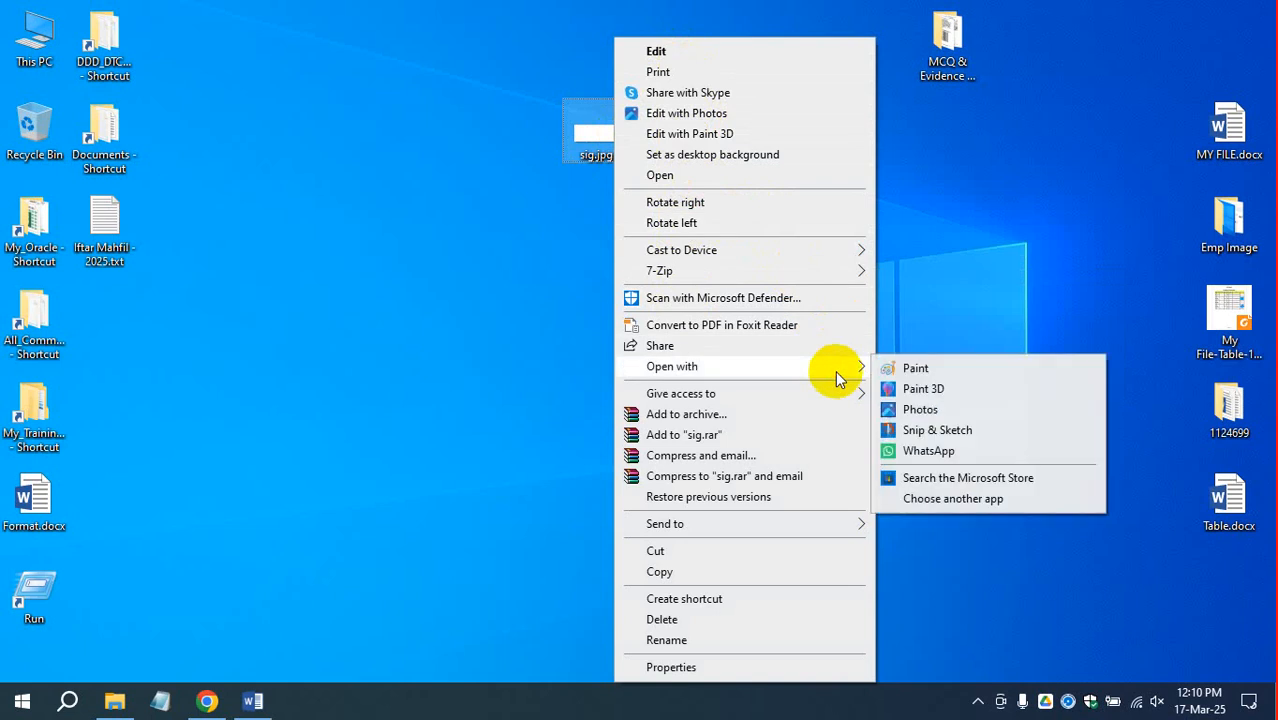
left_click(920, 409)
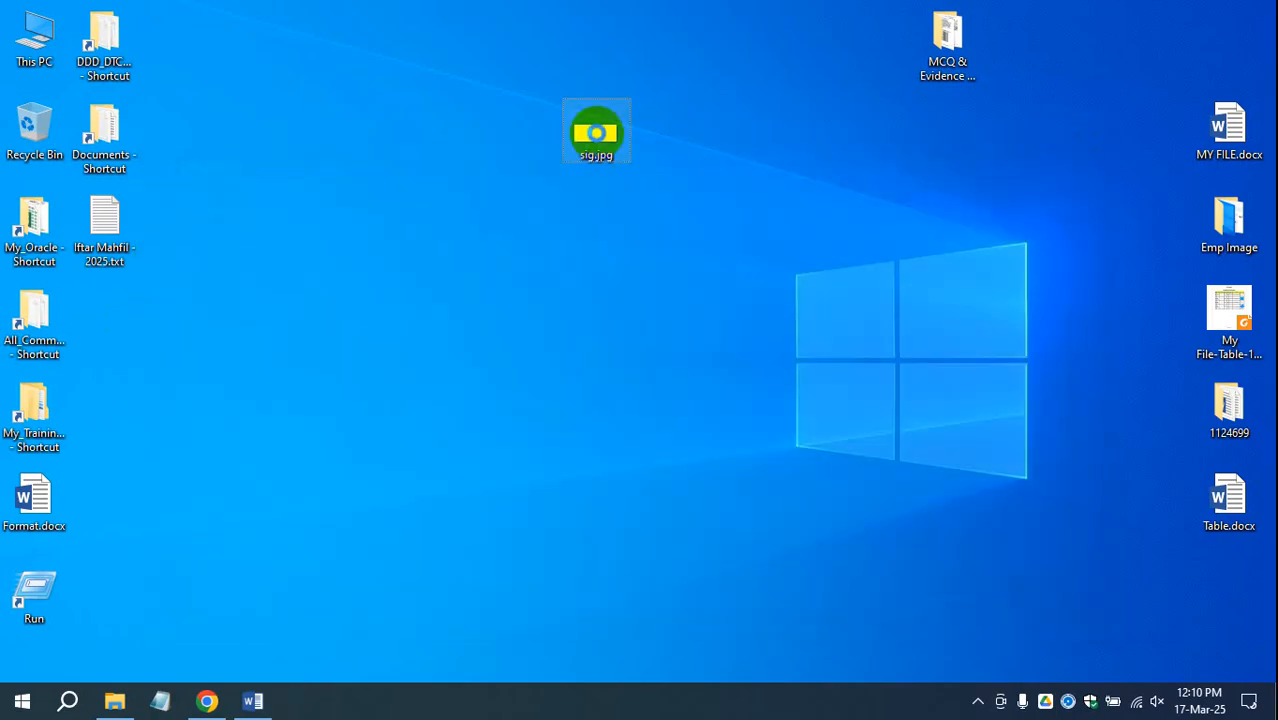
right_click(596, 133)
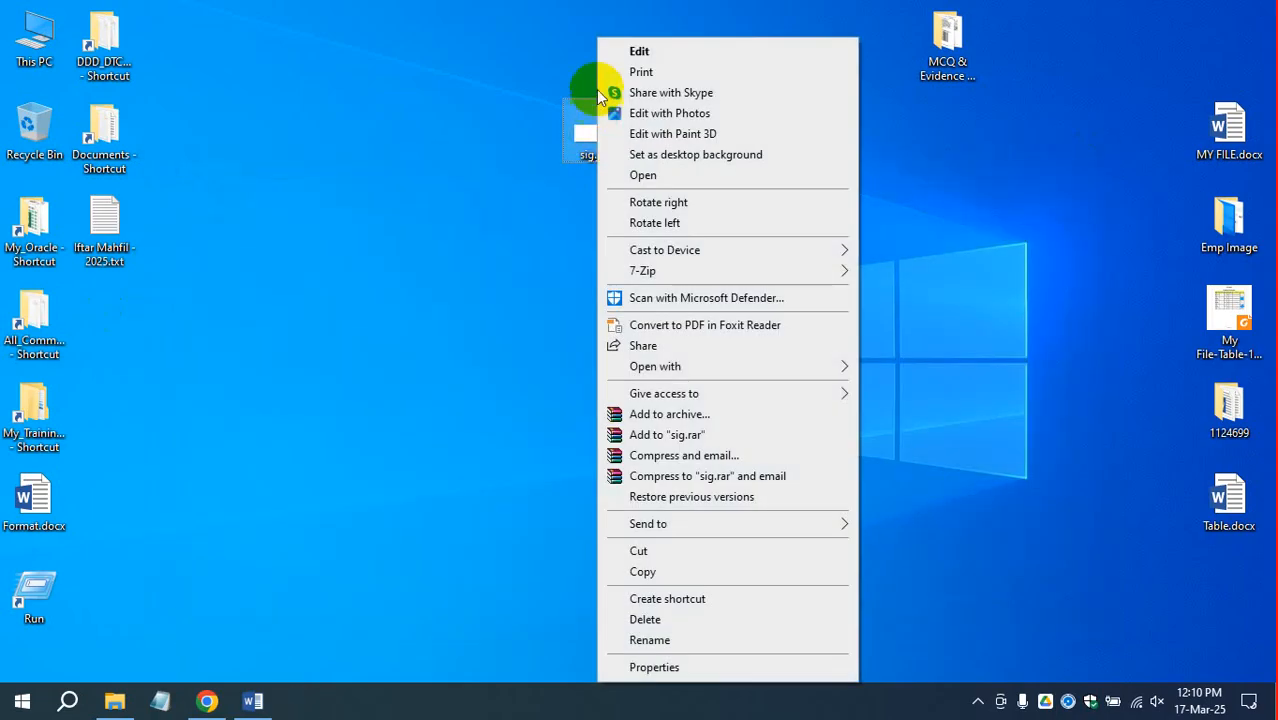
left_click(671, 114)
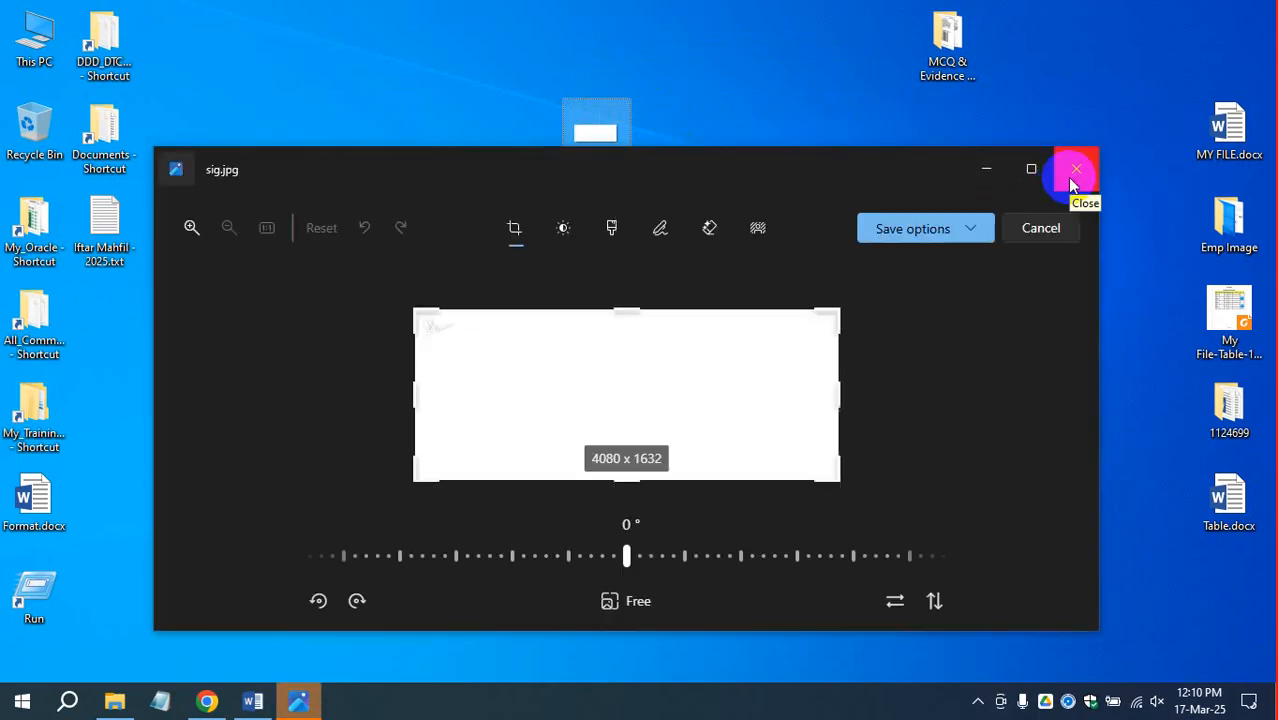
Crop the image closely around the signature to about 425 x 285 pixels, save it over the original, and close Photos.
left_click_drag(835, 477, 485, 371)
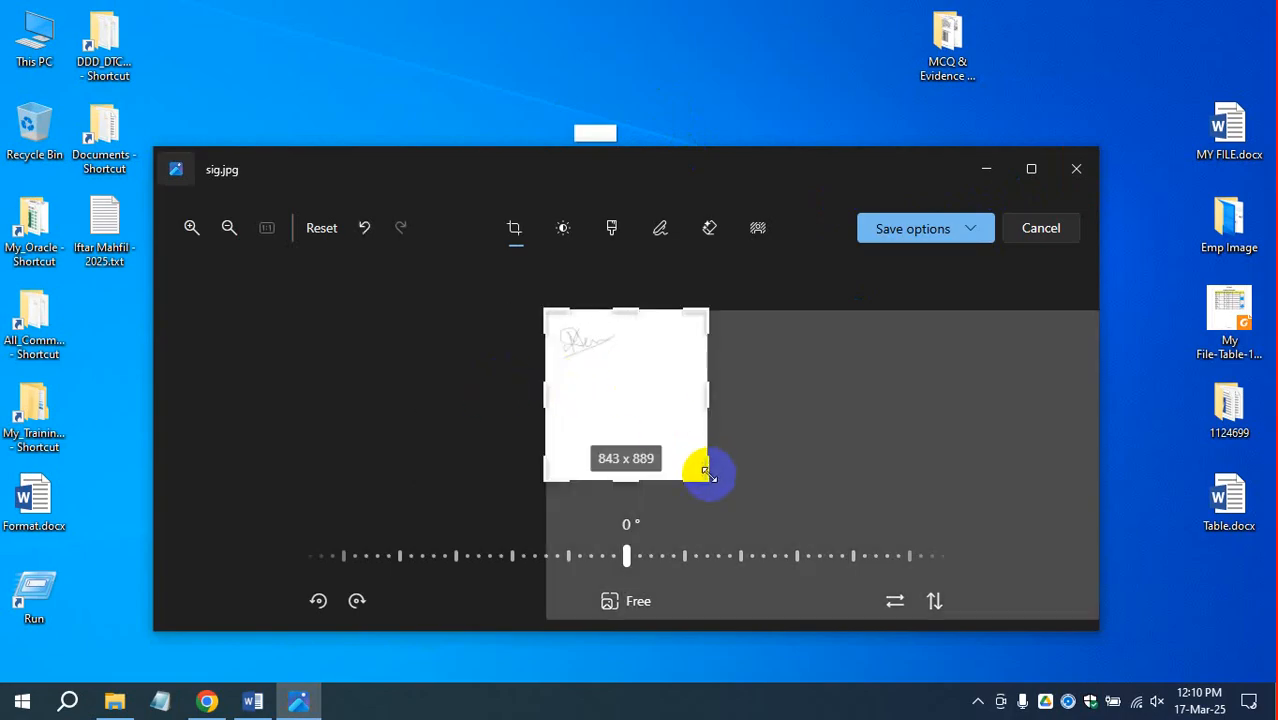
left_click_drag(703, 476, 608, 337)
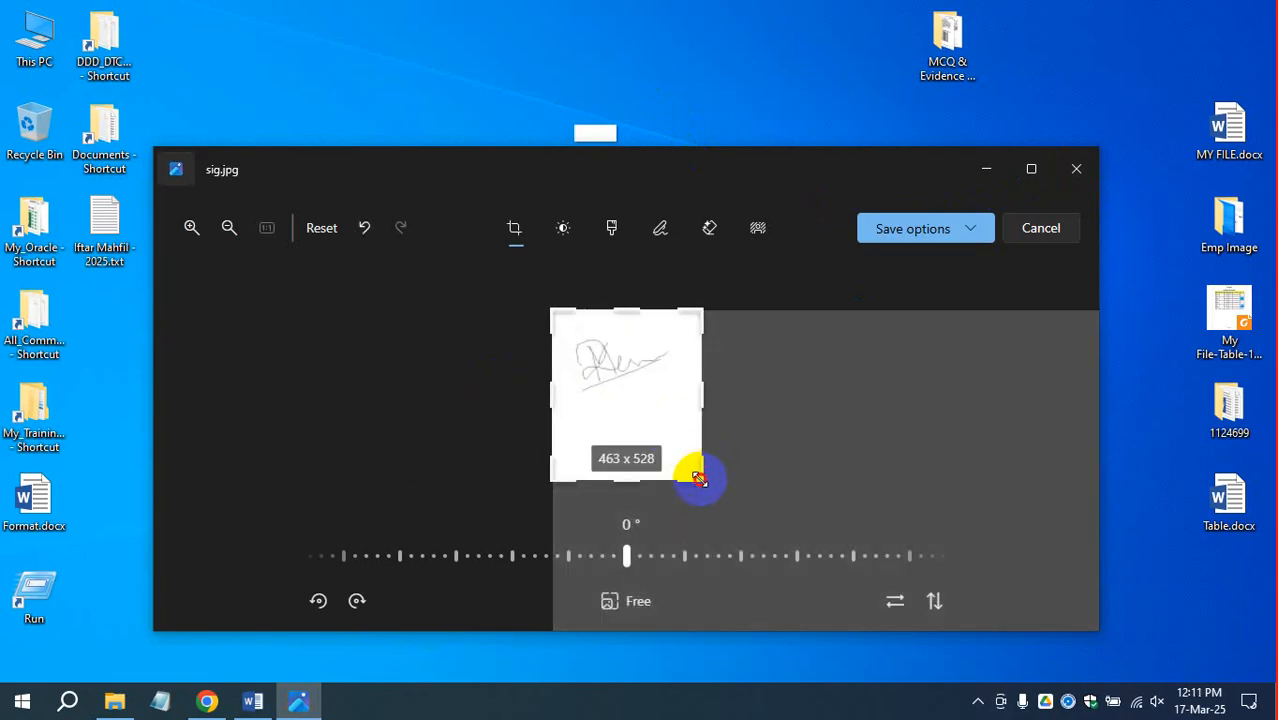
left_click_drag(698, 478, 676, 391)
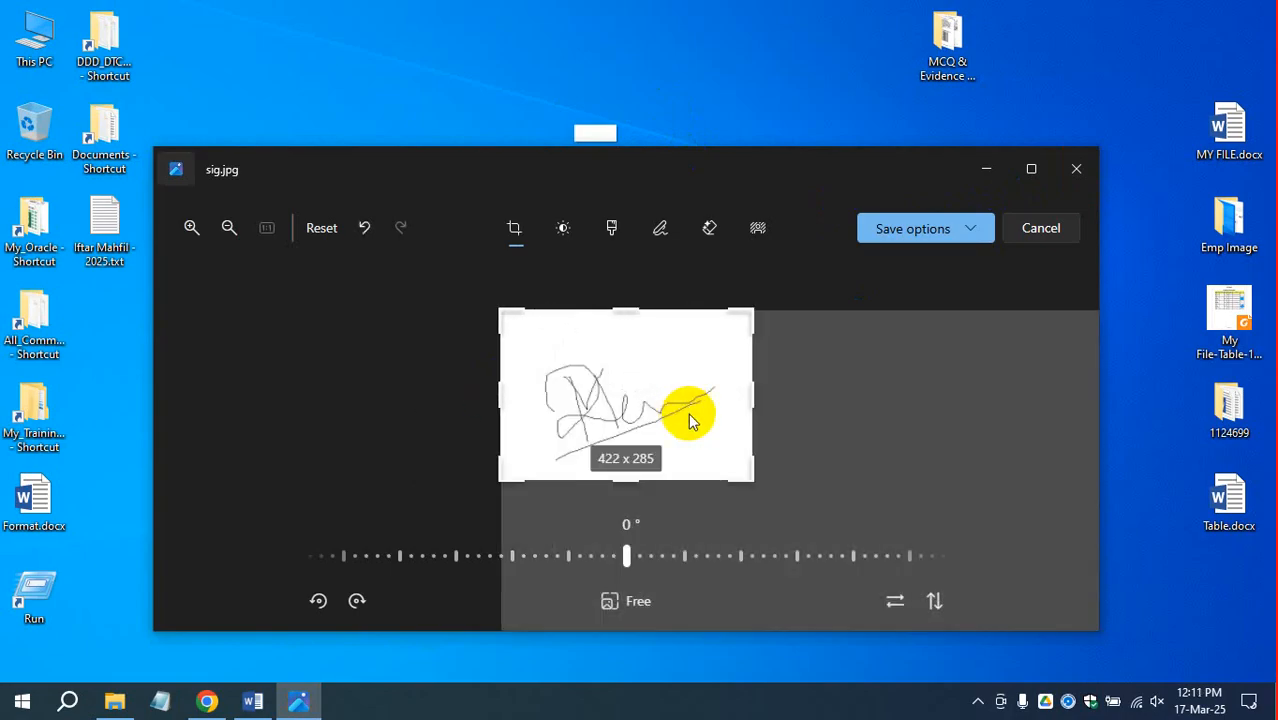
left_click_drag(747, 481, 750, 476)
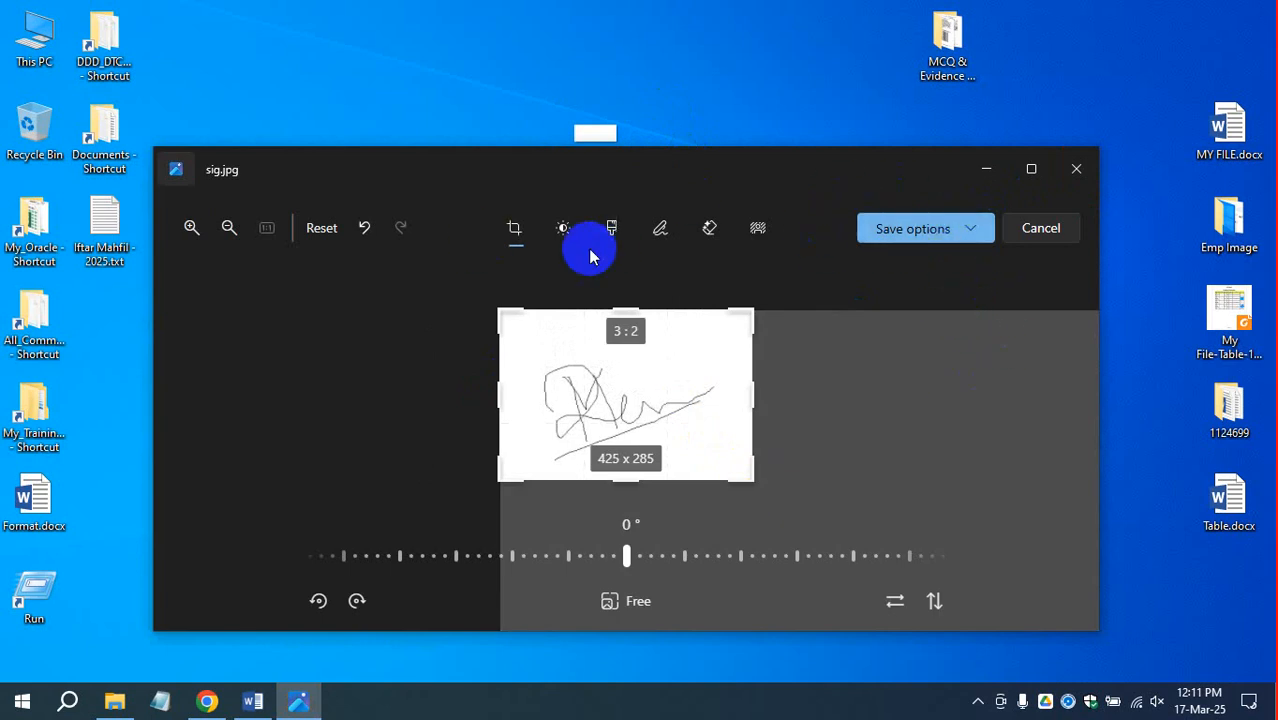
left_click(914, 232)
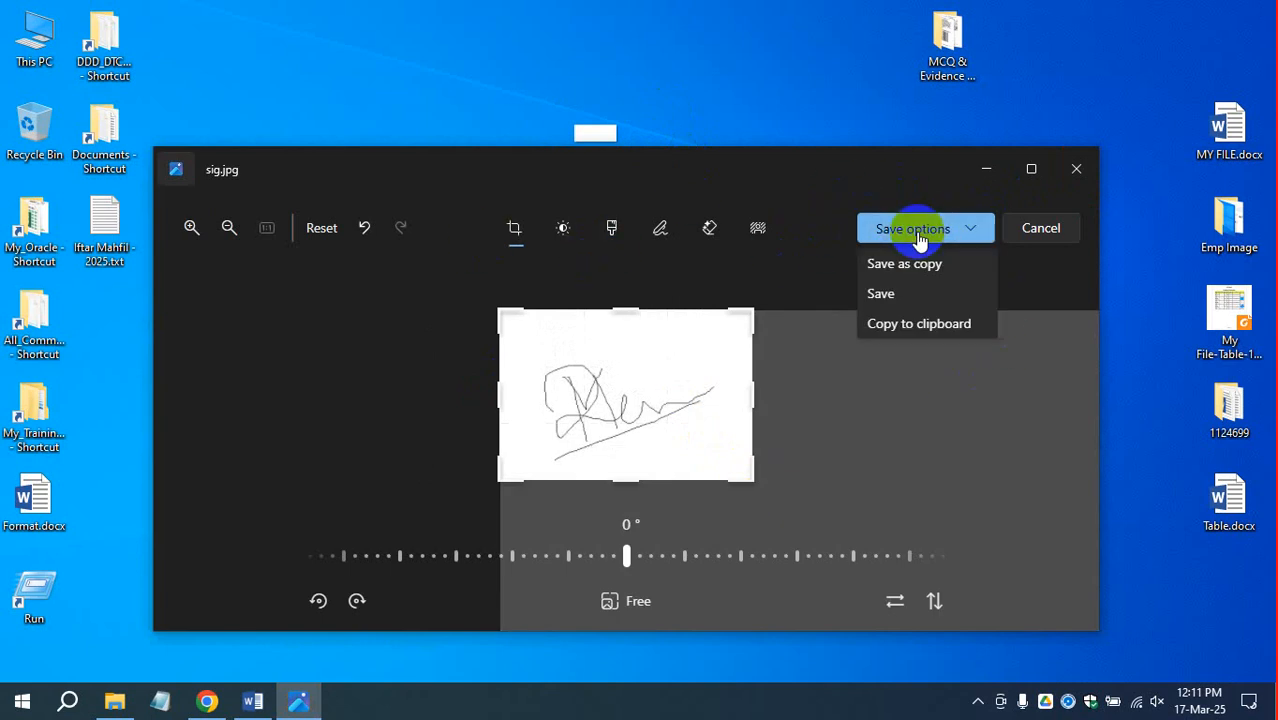
left_click(900, 294)
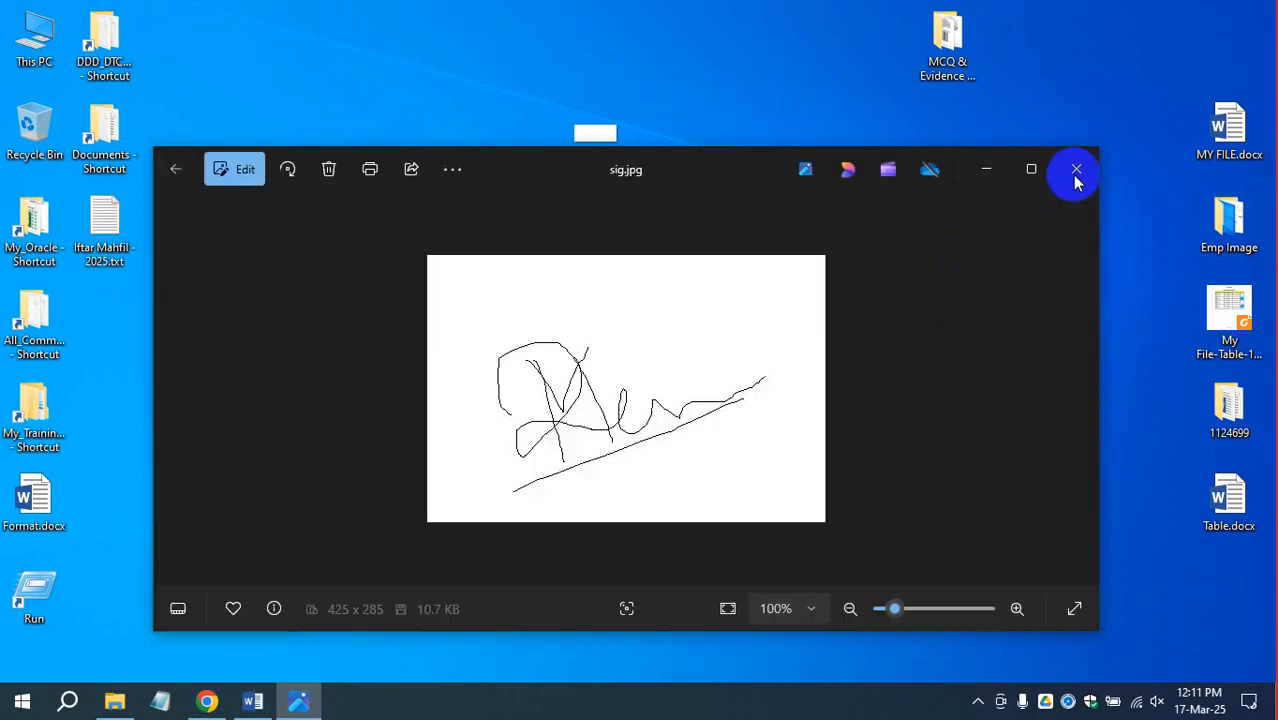
left_click(1082, 172)
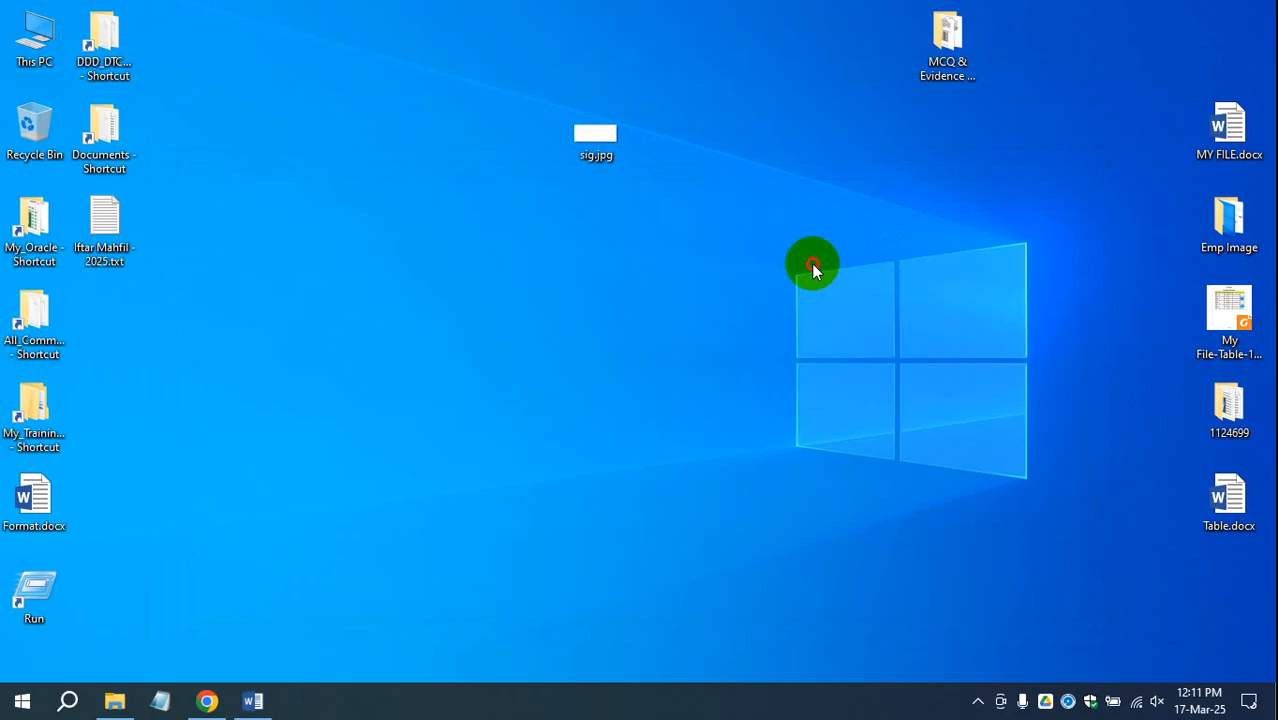
Reopen sig.jpg from the desktop to check the cropped image and close the viewer.
left_click(605, 148)
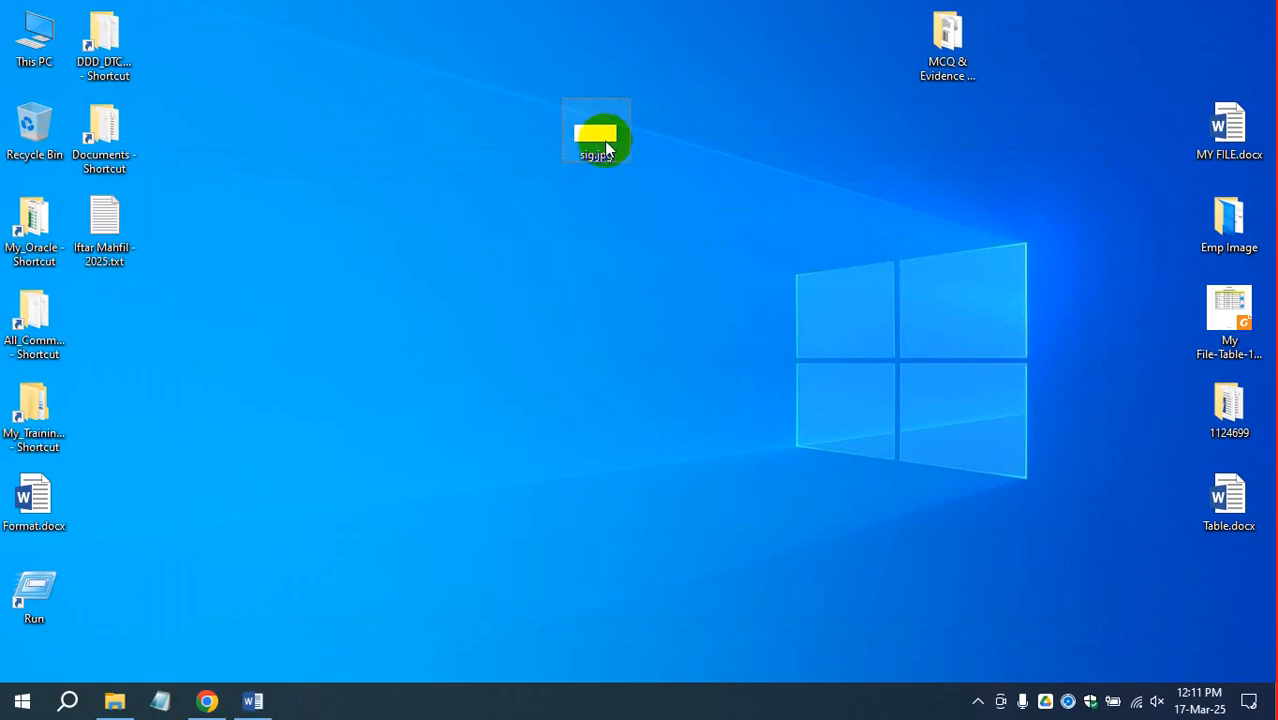
double_click(598, 143)
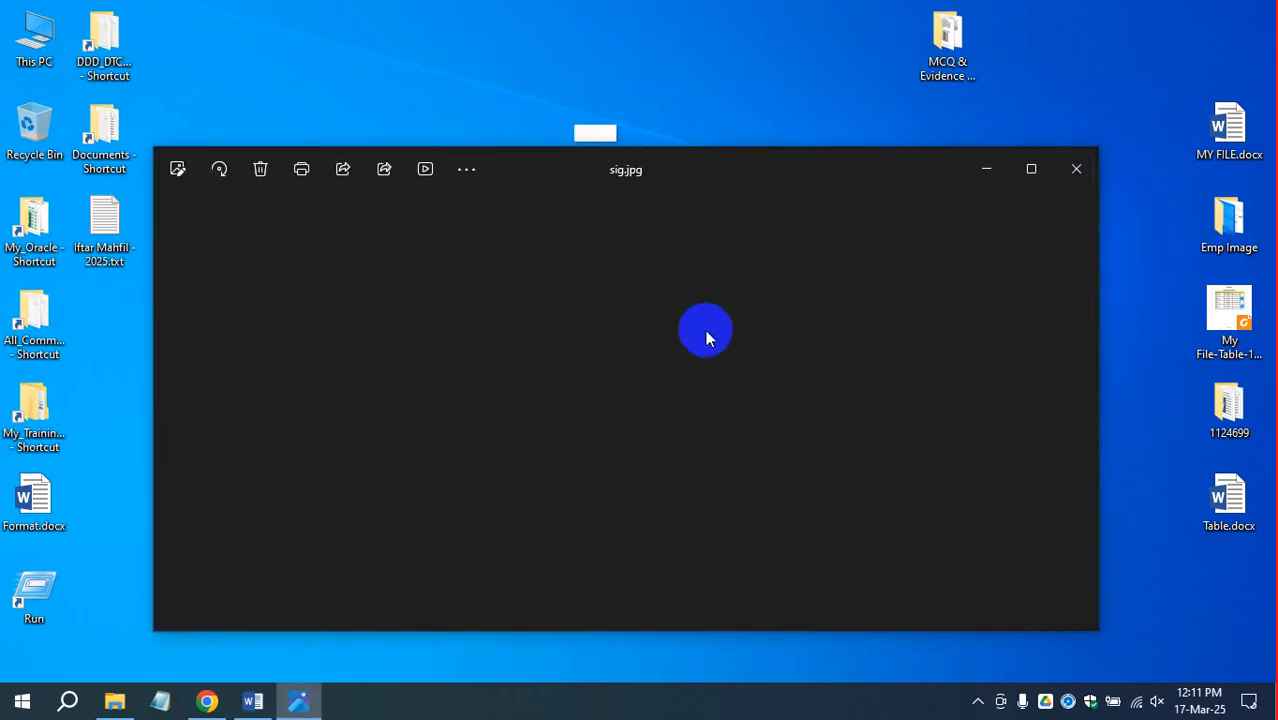
left_click(1062, 193)
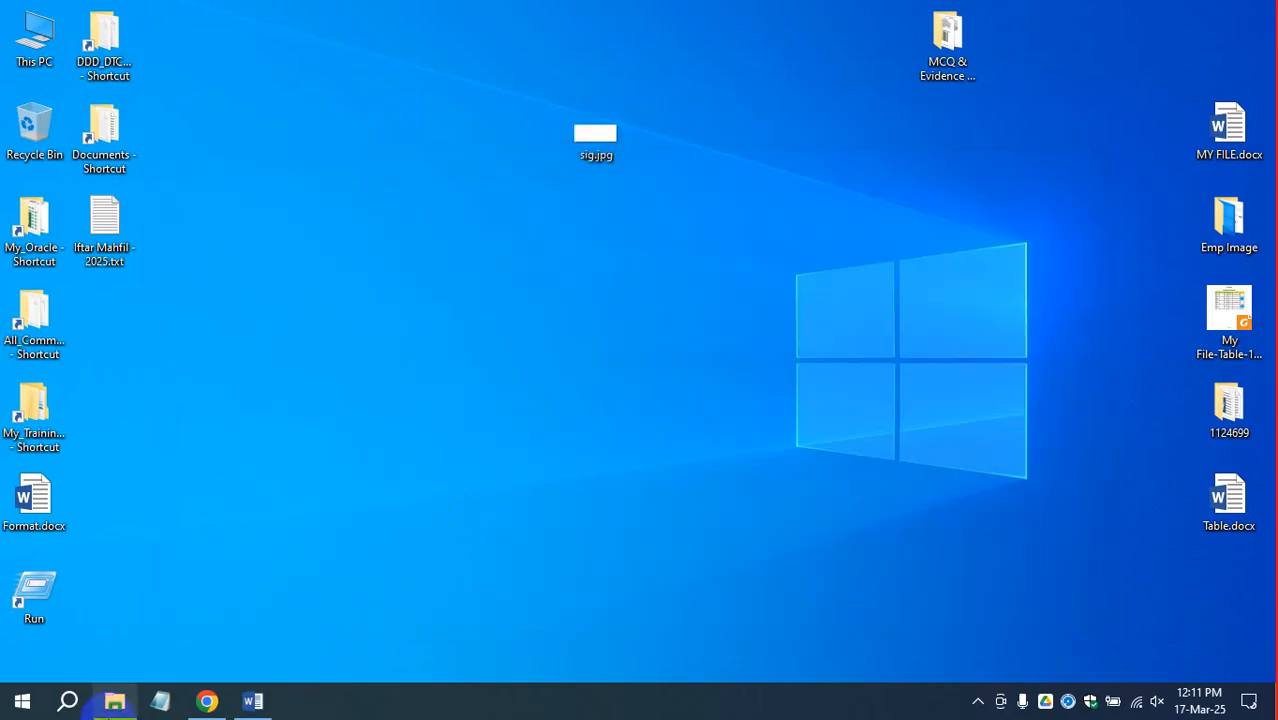
Return to the CV document in Word and insert sig.jpg from the desktop at the cursor above the signature line.
left_click(266, 697)
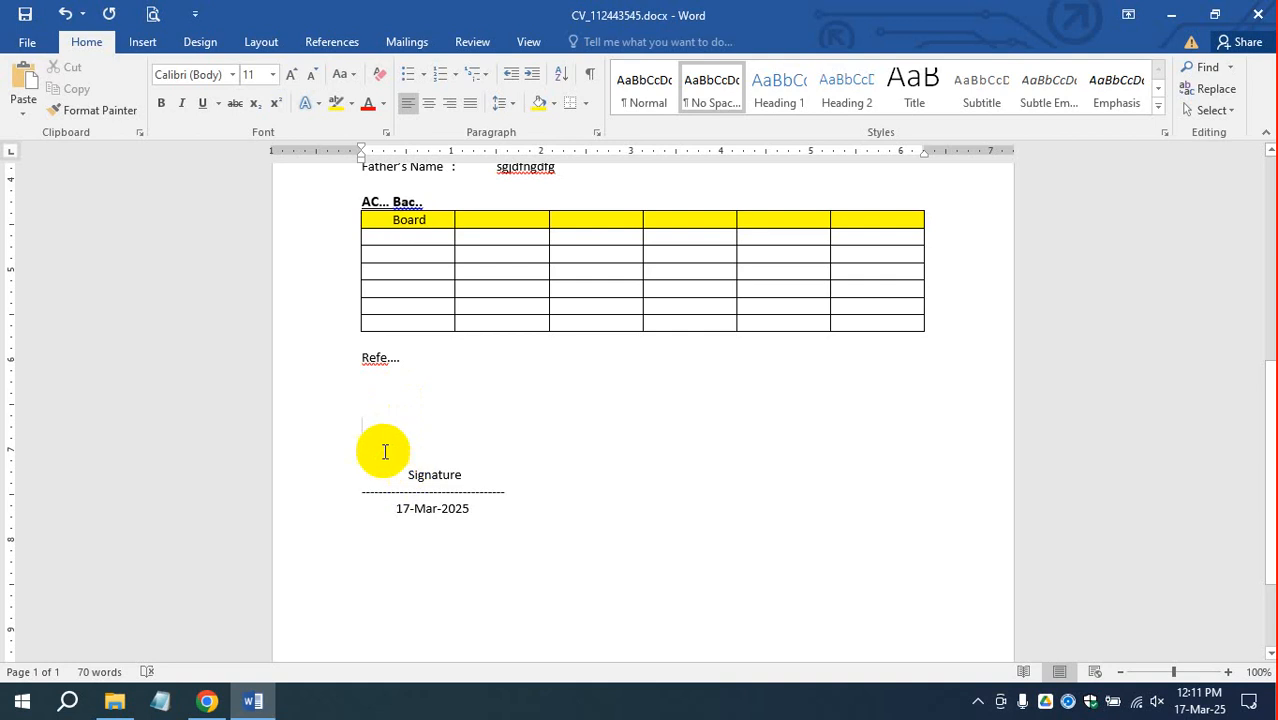
left_click(142, 41)
left_click(166, 90)
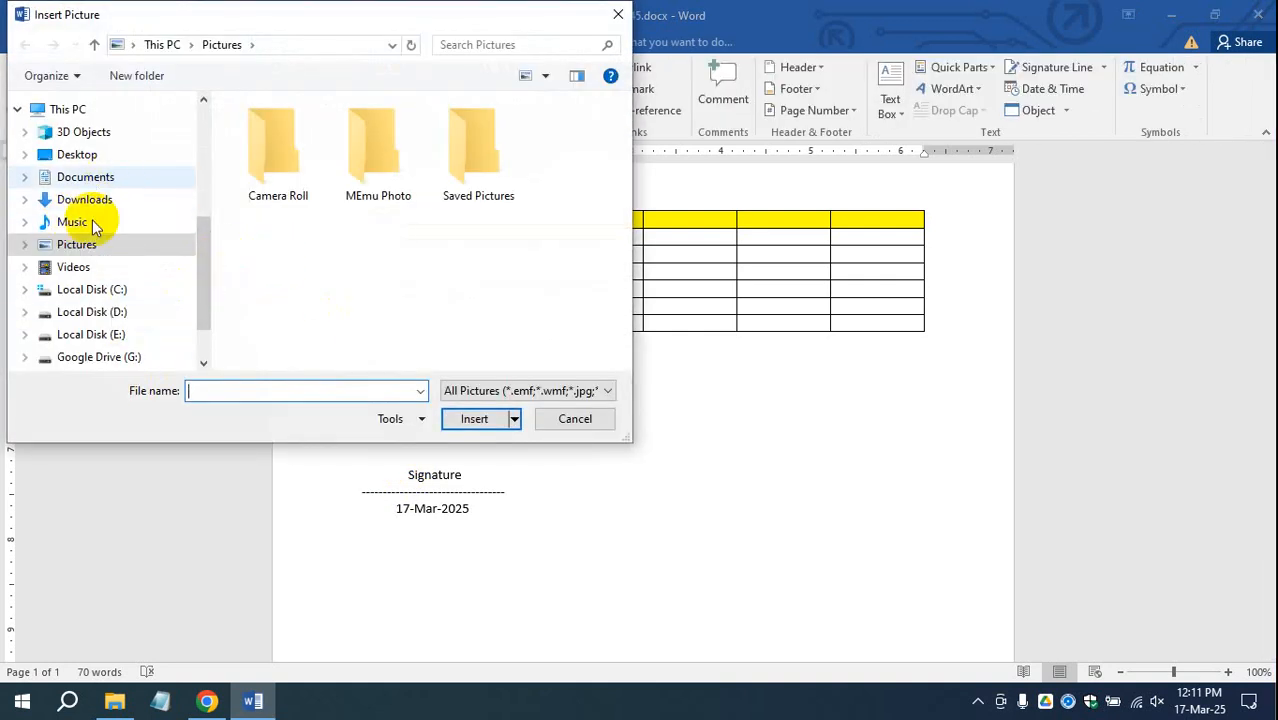
left_click(88, 157)
left_click(285, 290)
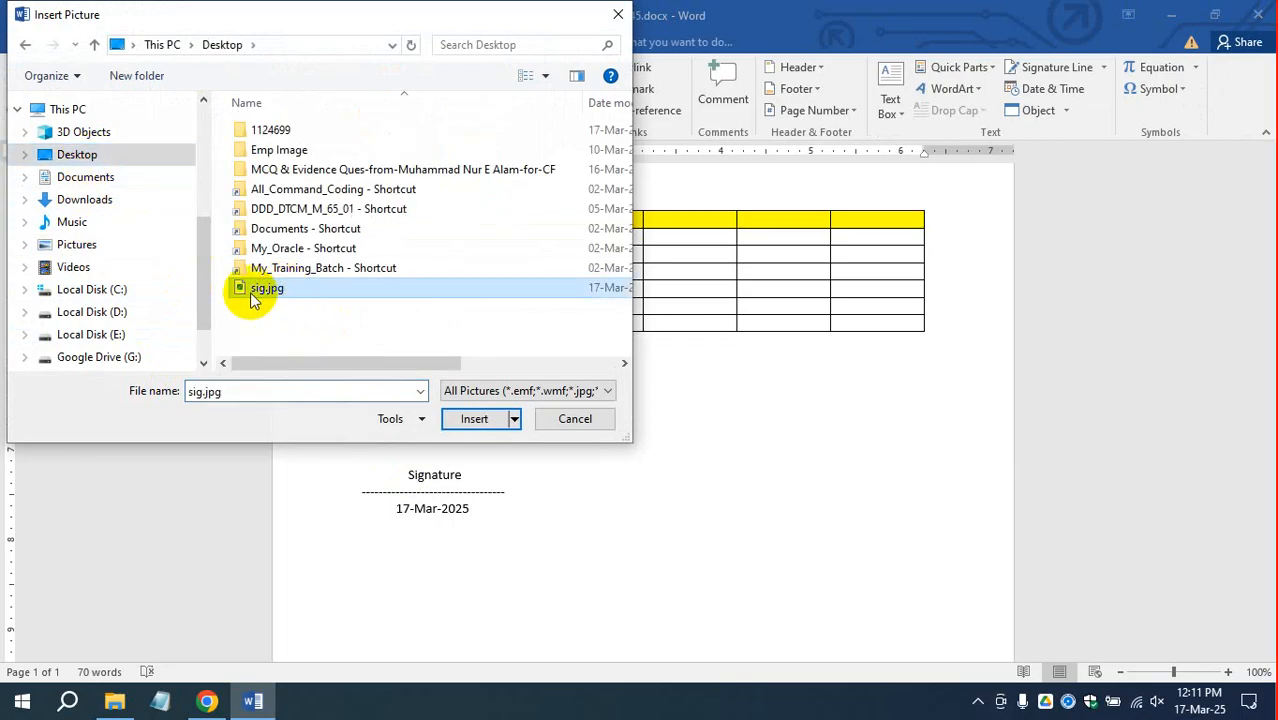
left_click(468, 418)
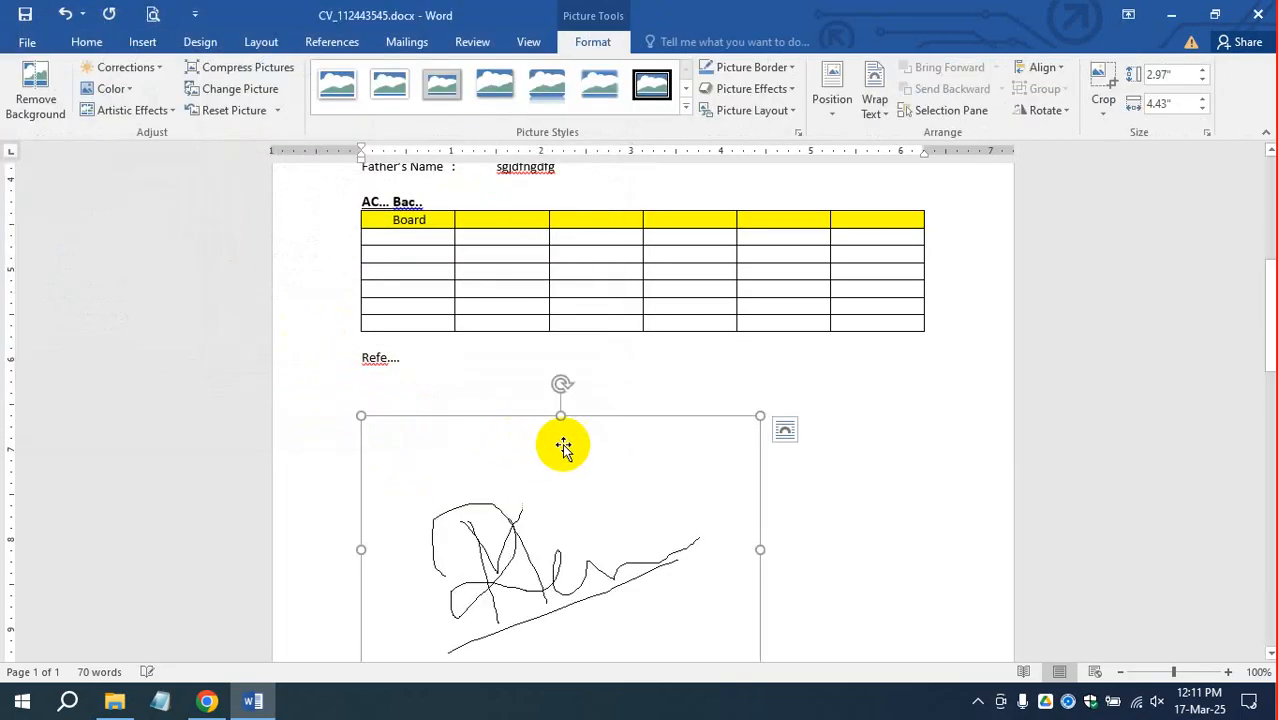
Set the signature picture's text wrapping to Square, shrink it to about 1.29" x 0.38", and place it just above the word Signature.
scroll(565, 440, "down", 2)
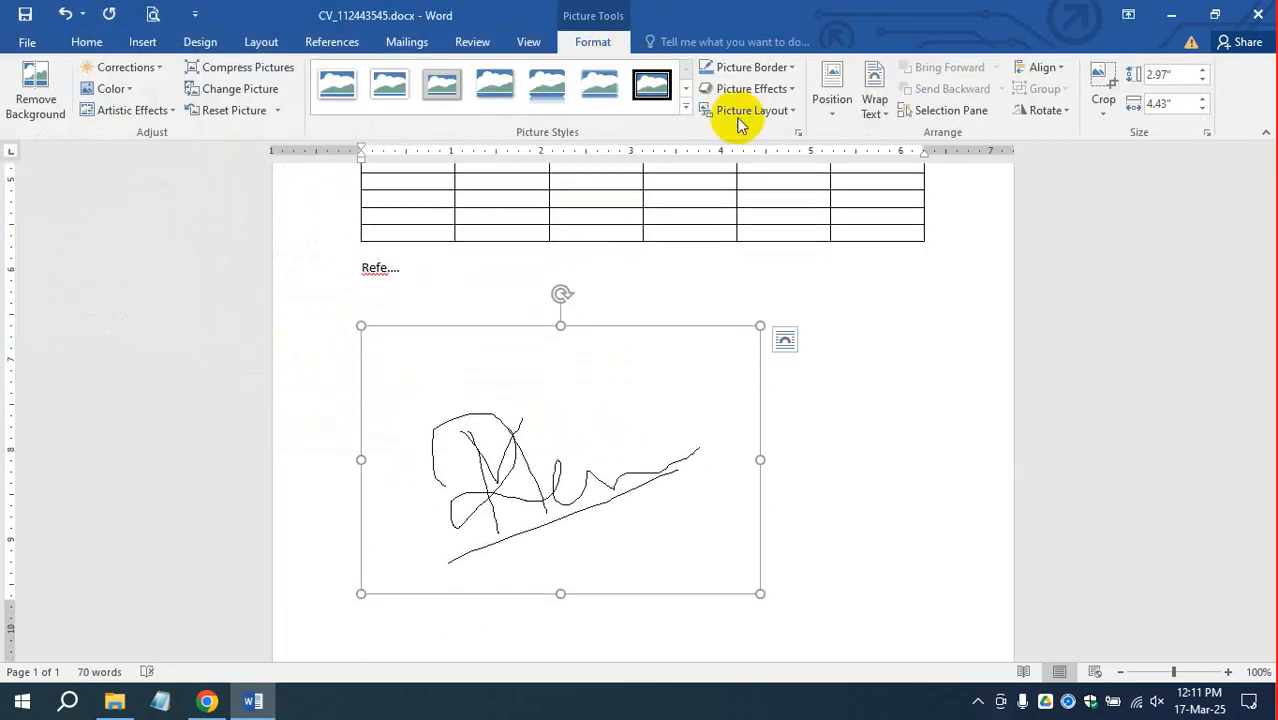
left_click(875, 105)
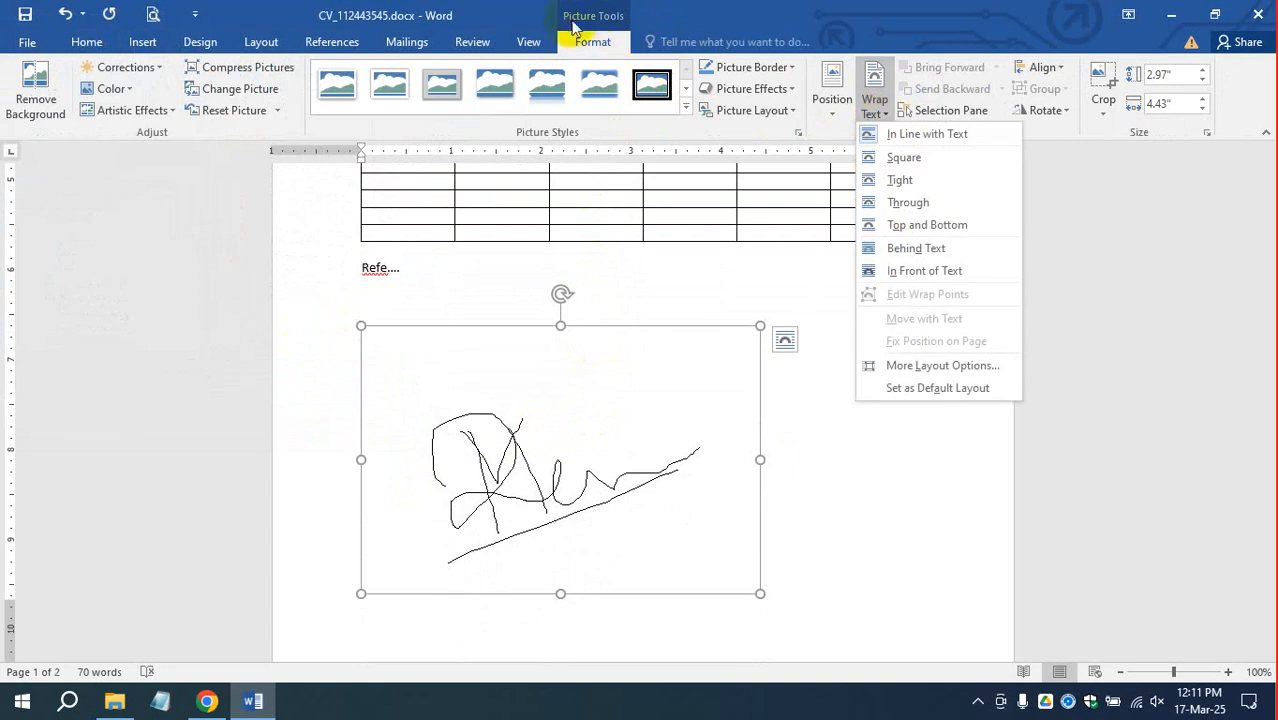
left_click(947, 159)
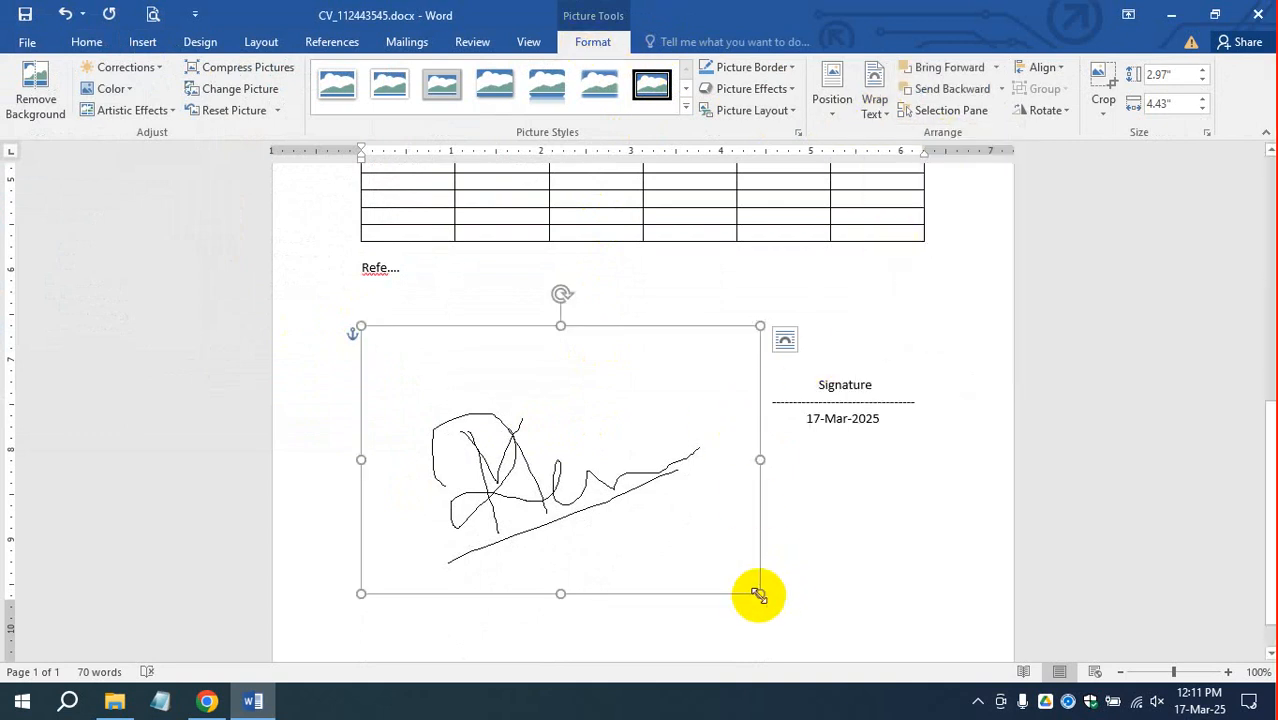
mouse_move(758, 591)
left_mouse_down()
mouse_move(662, 508)
mouse_move(503, 421)
left_mouse_up()
mouse_move(429, 357)
left_mouse_down()
mouse_move(371, 334)
mouse_move(408, 354)
mouse_move(391, 342)
mouse_move(433, 347)
mouse_move(433, 367)
mouse_move(454, 369)
mouse_move(469, 368)
mouse_move(433, 346)
mouse_move(510, 345)
left_mouse_up()
left_click(595, 470)
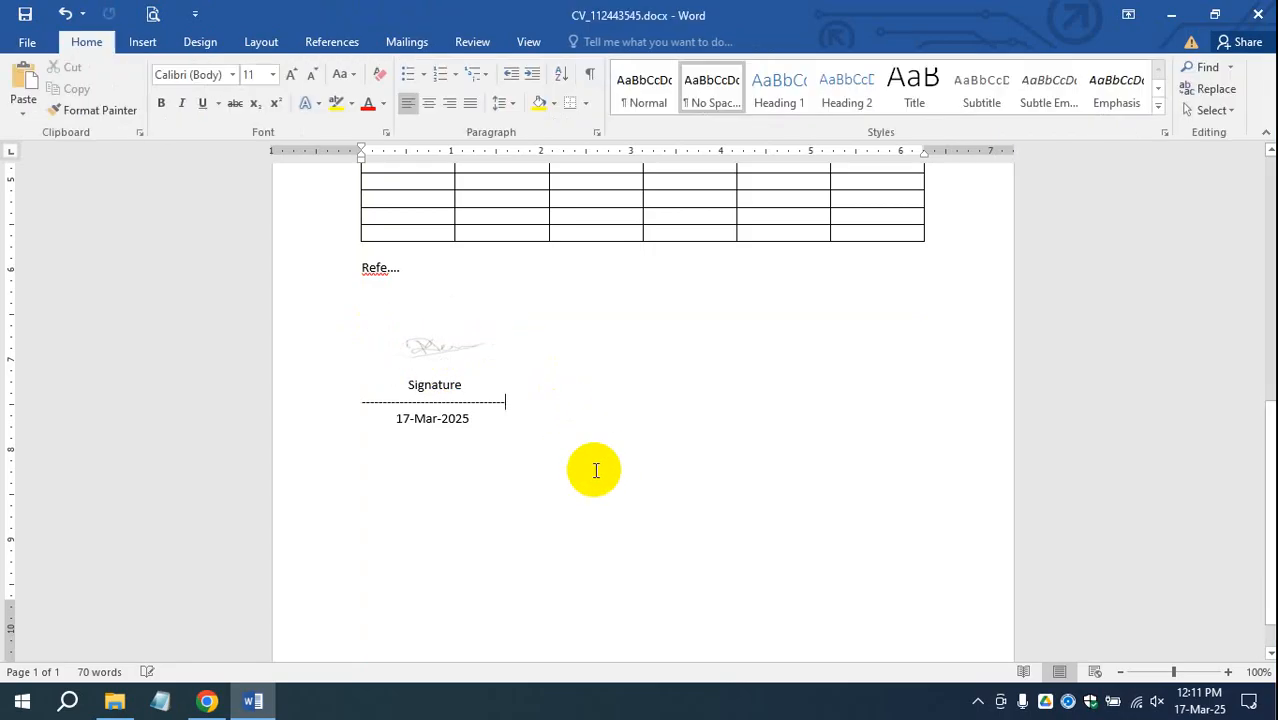
left_click(441, 352)
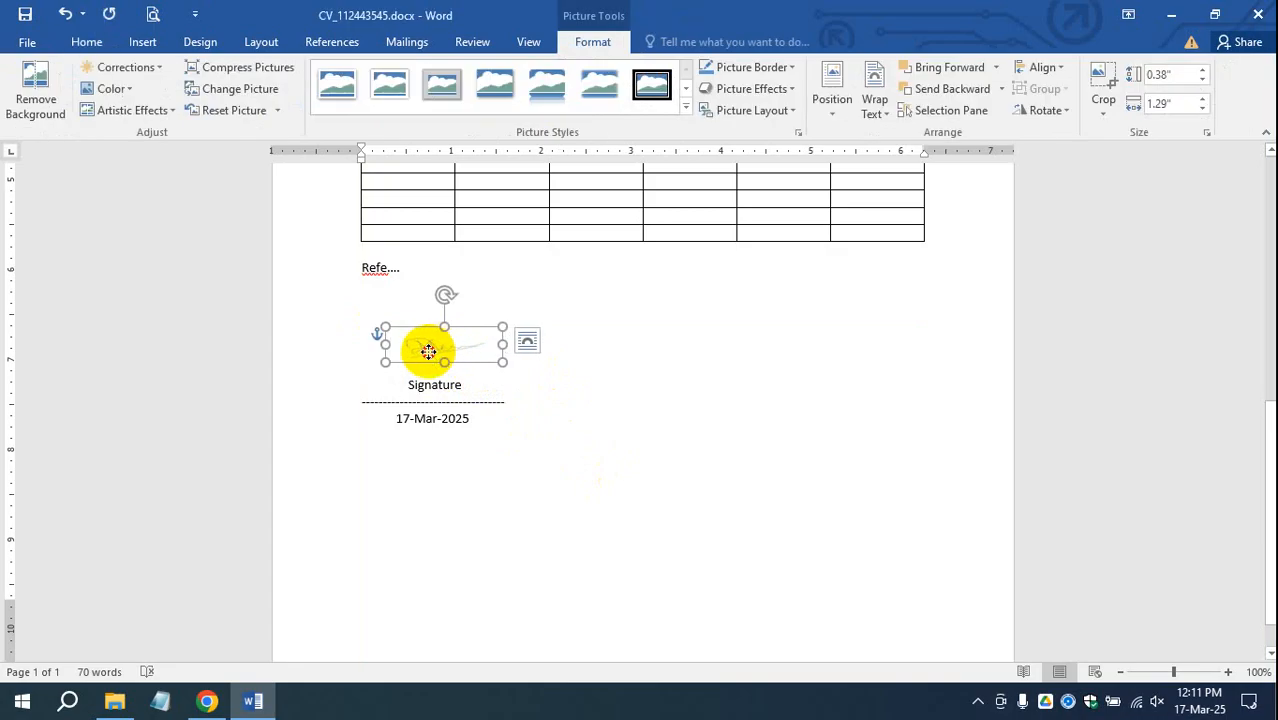
left_click(515, 500)
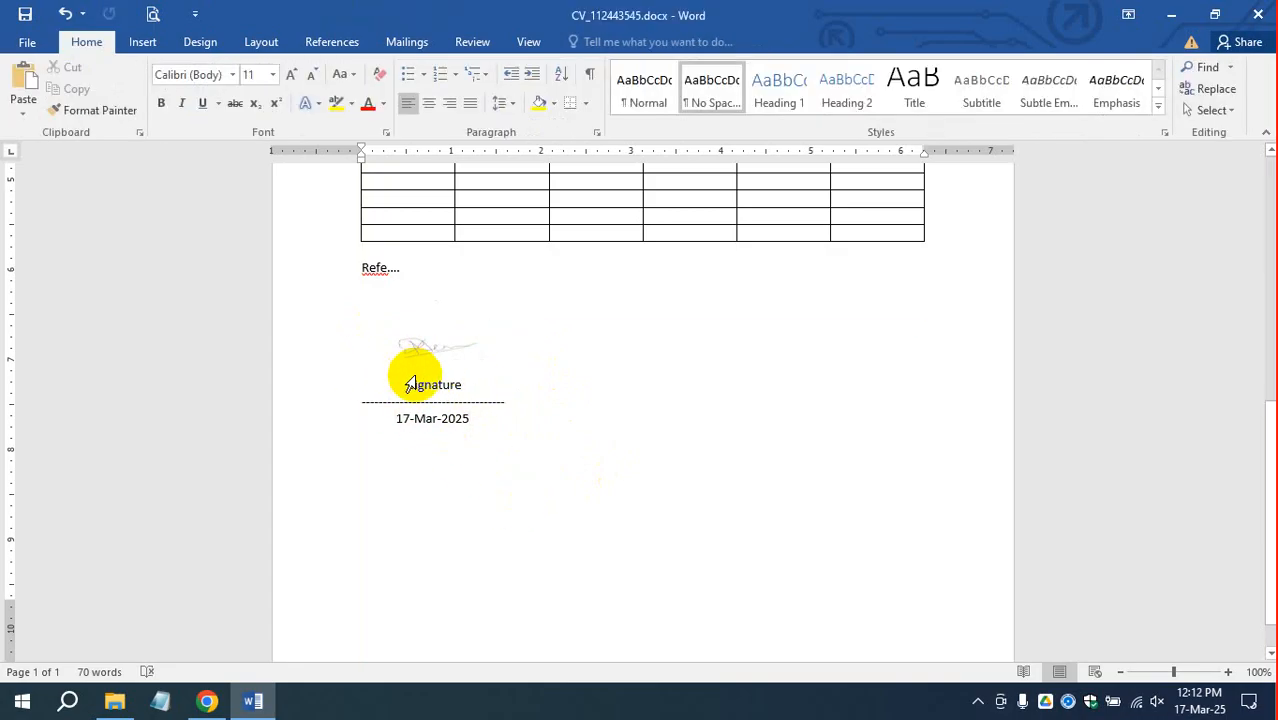
Review the CV from the title down to the signature block, and minimise the document window.
scroll(639, 399, "up", 10)
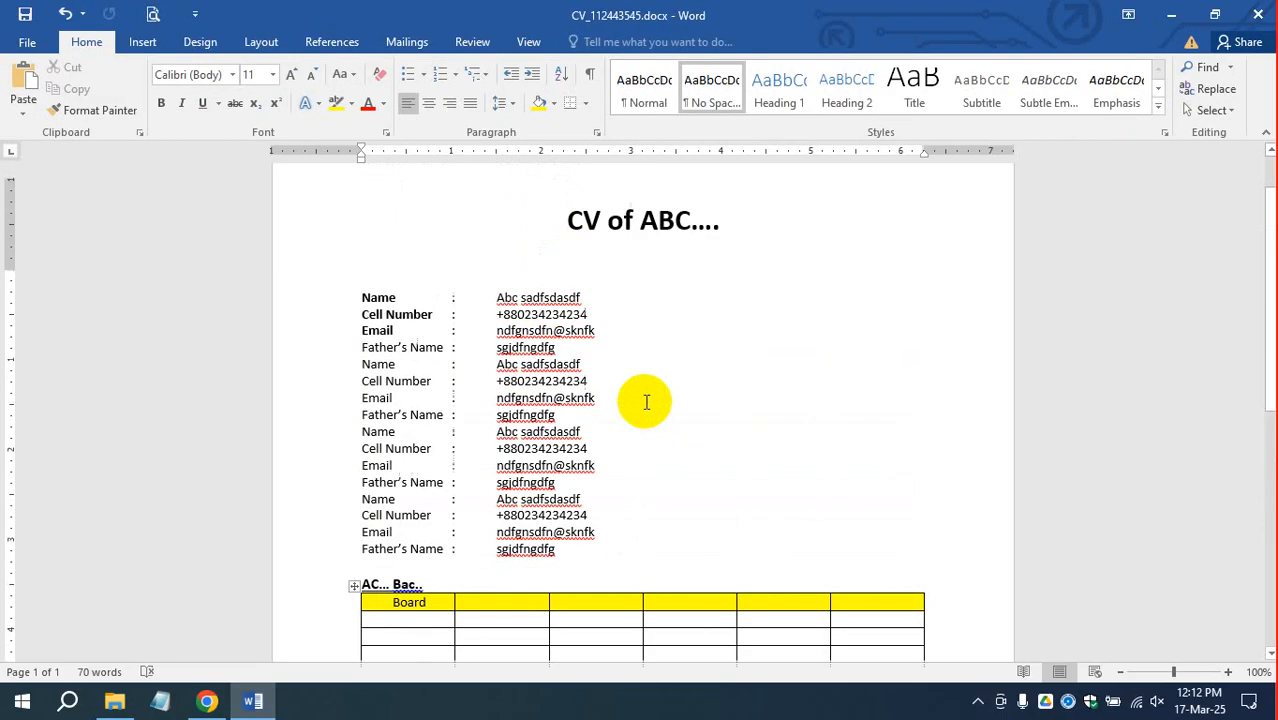
scroll(622, 414, "down", 5)
scroll(622, 414, "down", 6)
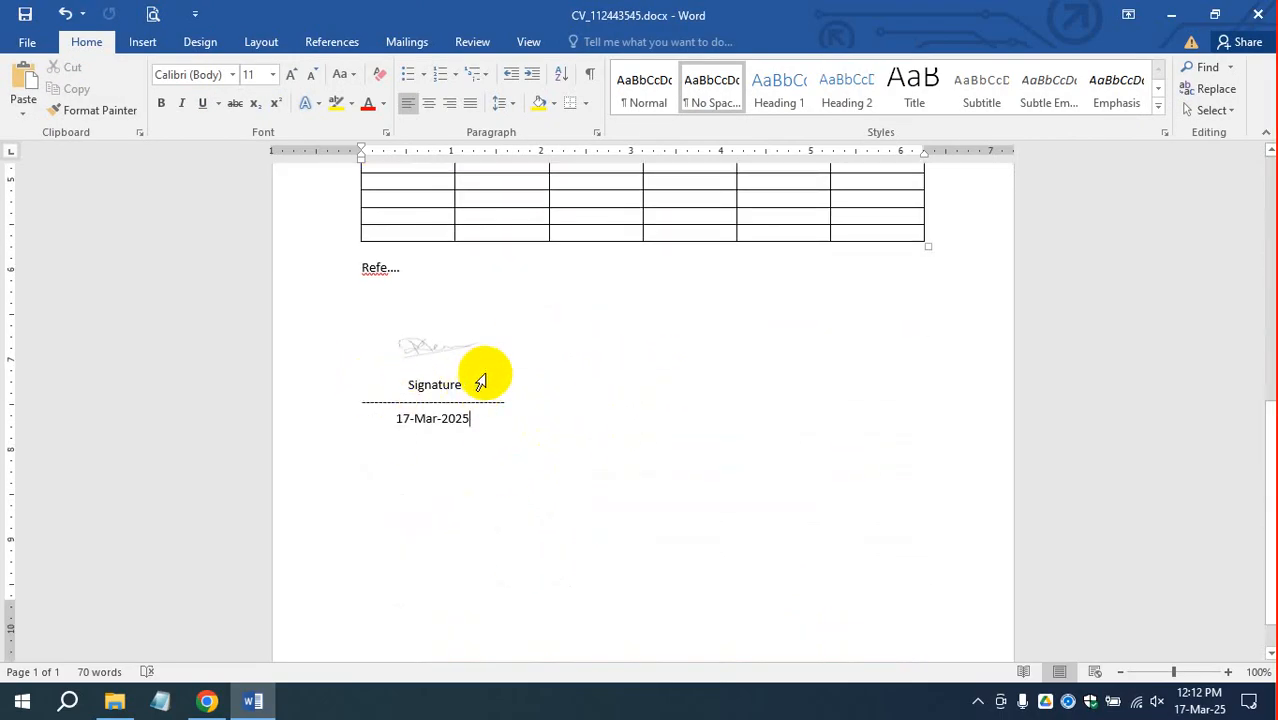
scroll(570, 362, "up", 11)
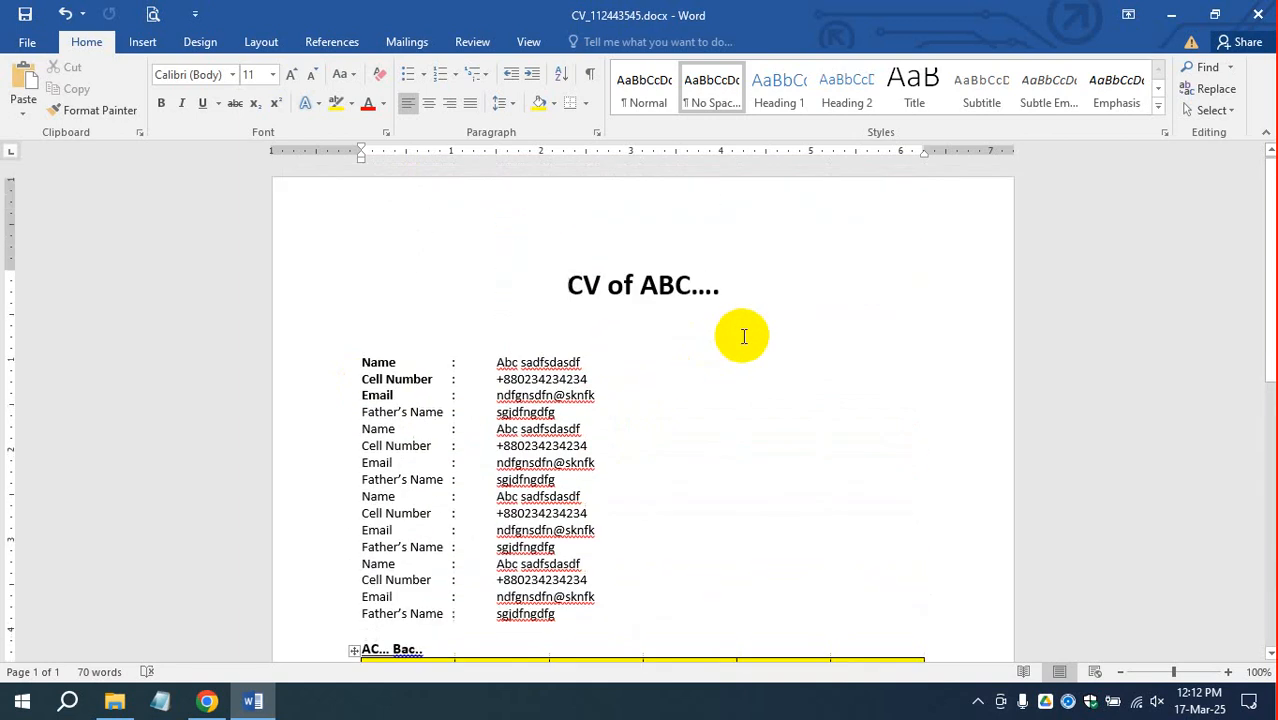
scroll(449, 483, "down", 4)
scroll(449, 483, "down", 5)
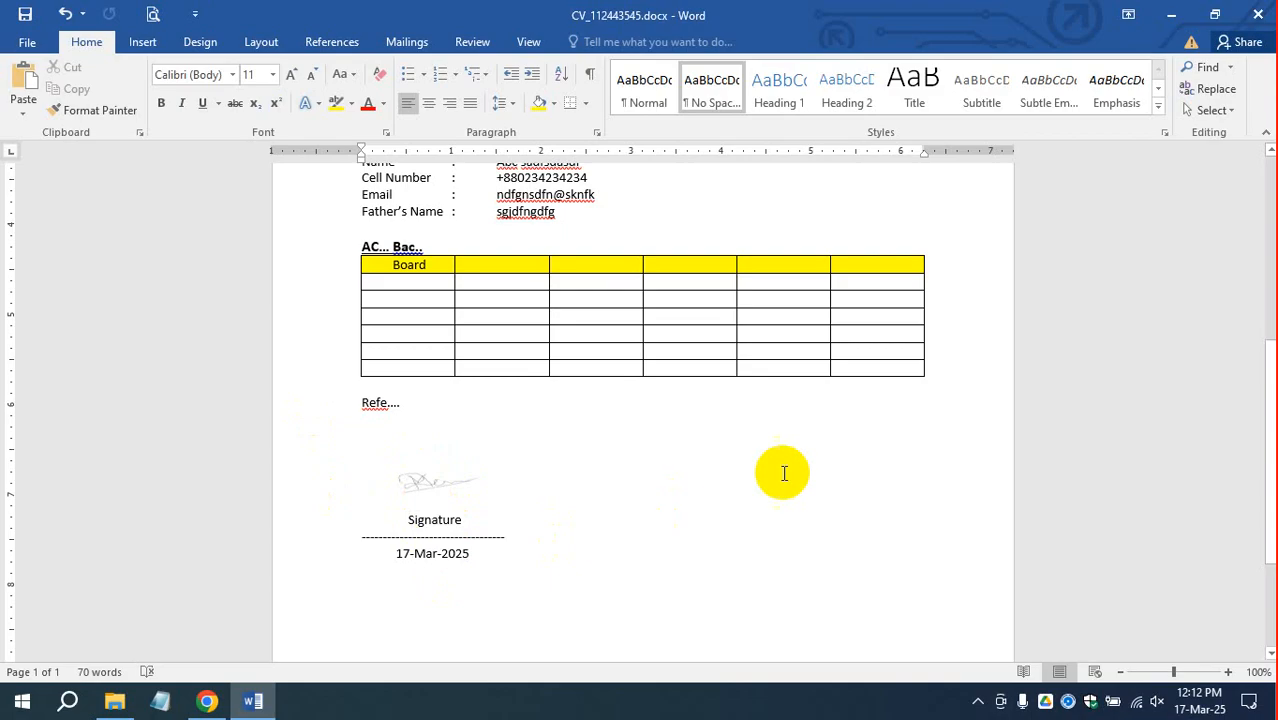
scroll(790, 460, "up", 8)
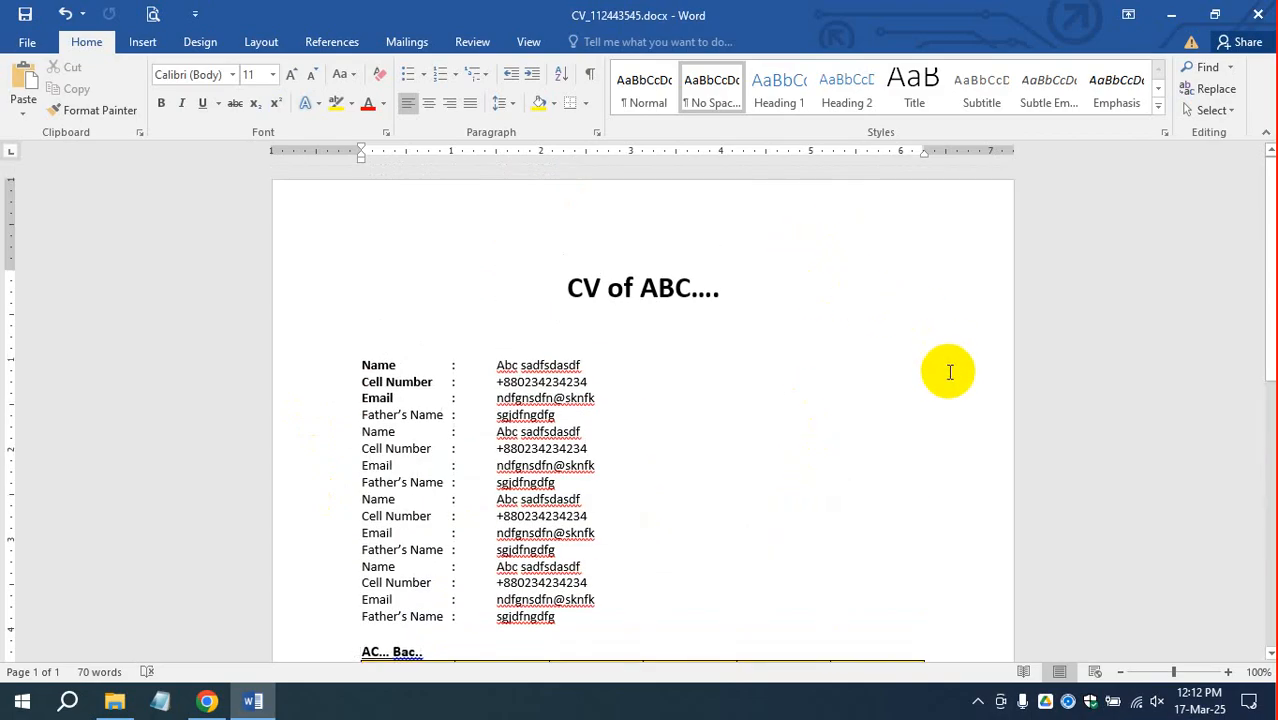
left_click(856, 305)
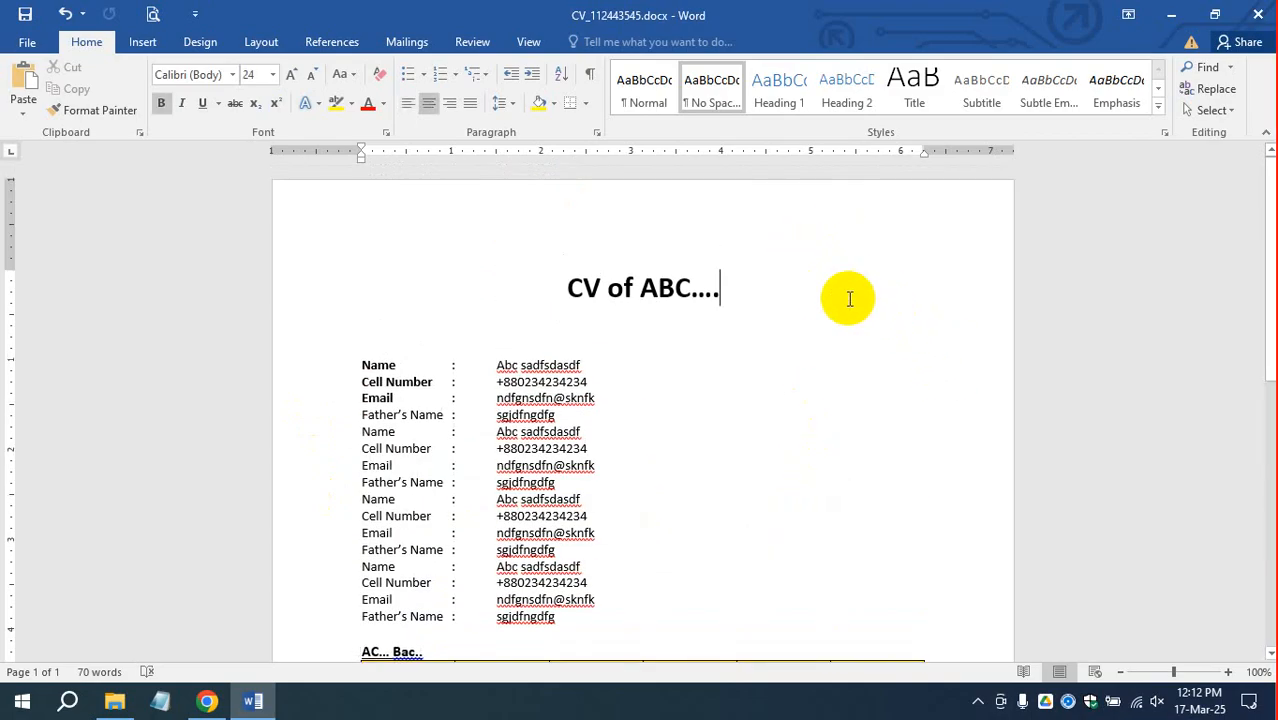
left_click(1172, 15)
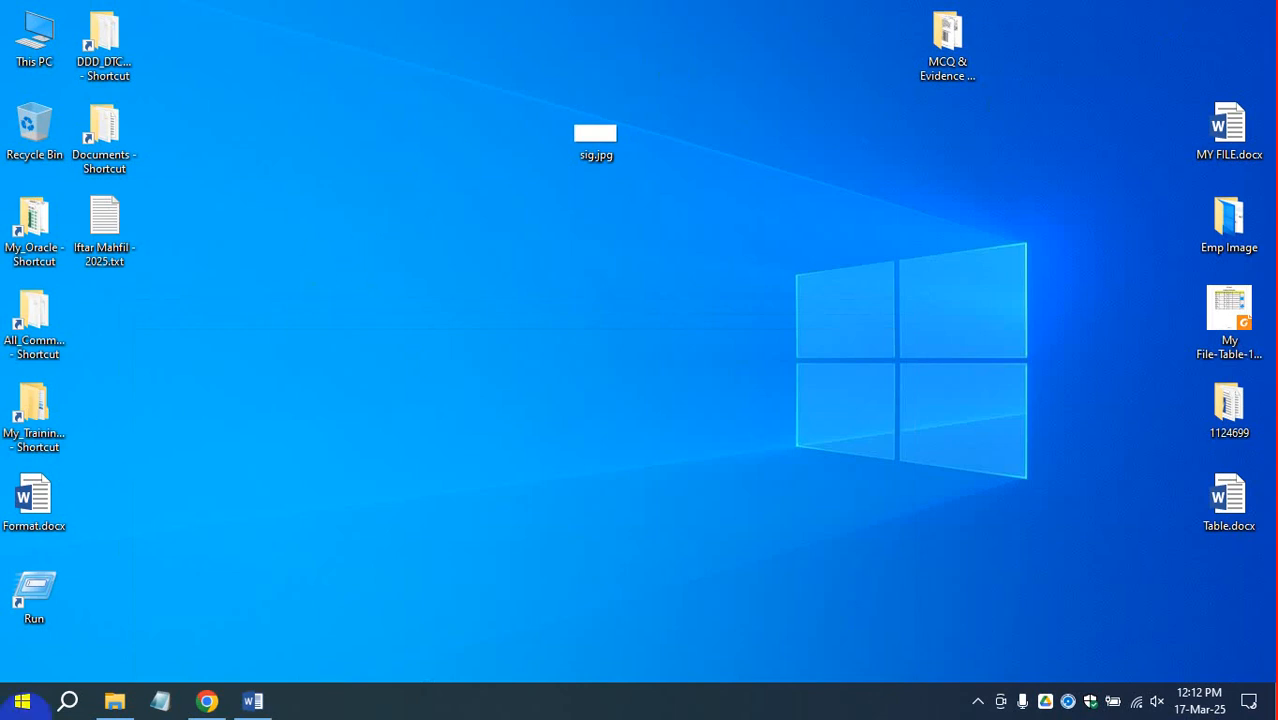
left_click(22, 35)
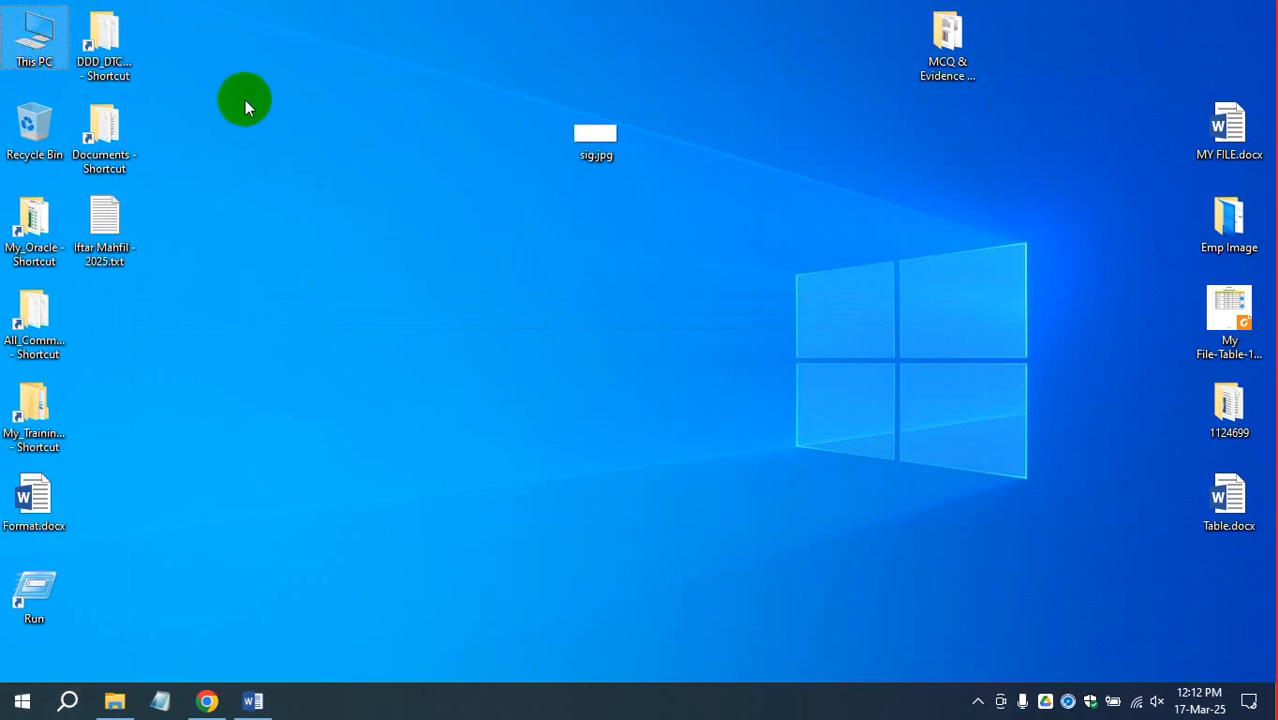
double_click(33, 30)
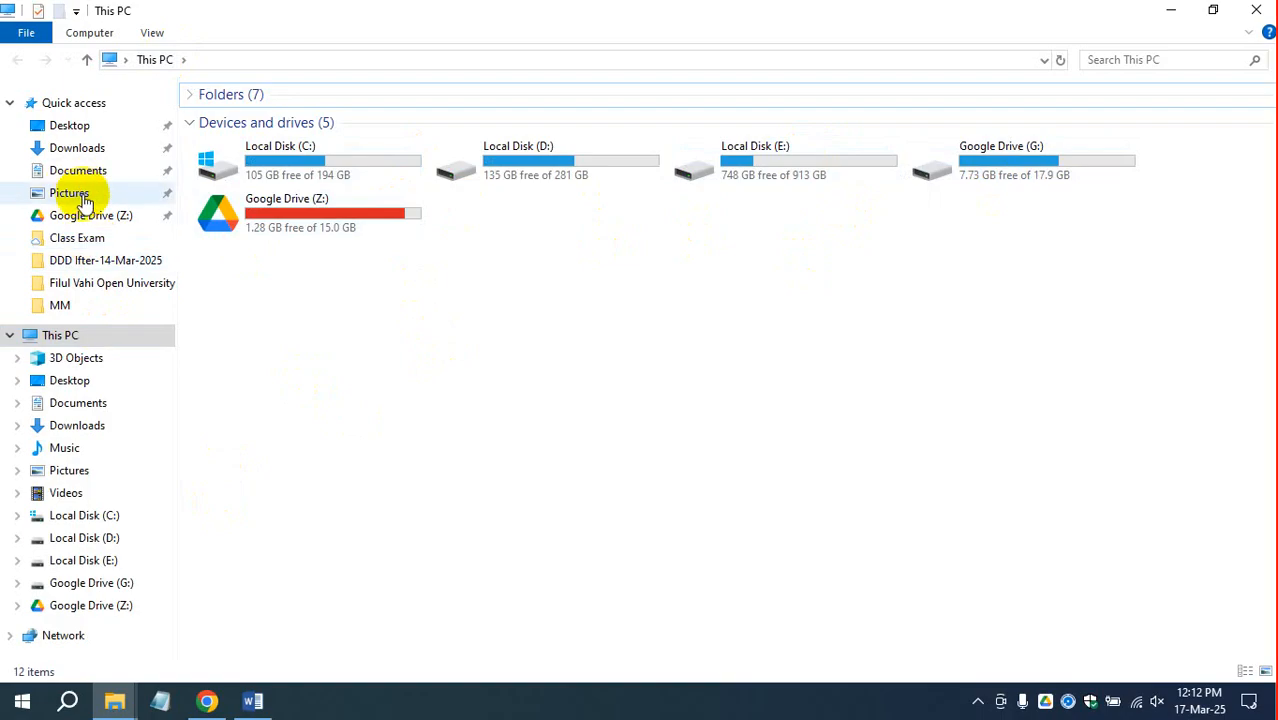
left_click(1176, 12)
Open Snipping Tool and capture a nearly square snip around the Windows logo on the desktop wallpaper.
left_click(22, 700)
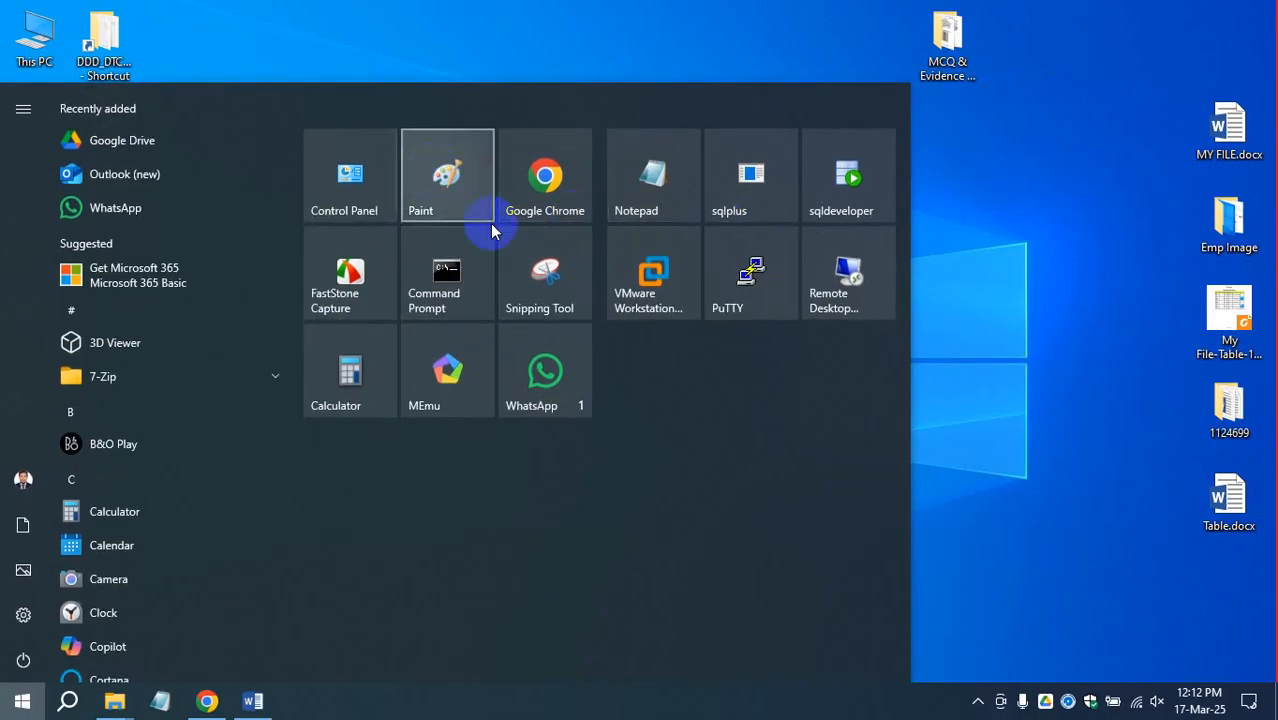
left_click(548, 272)
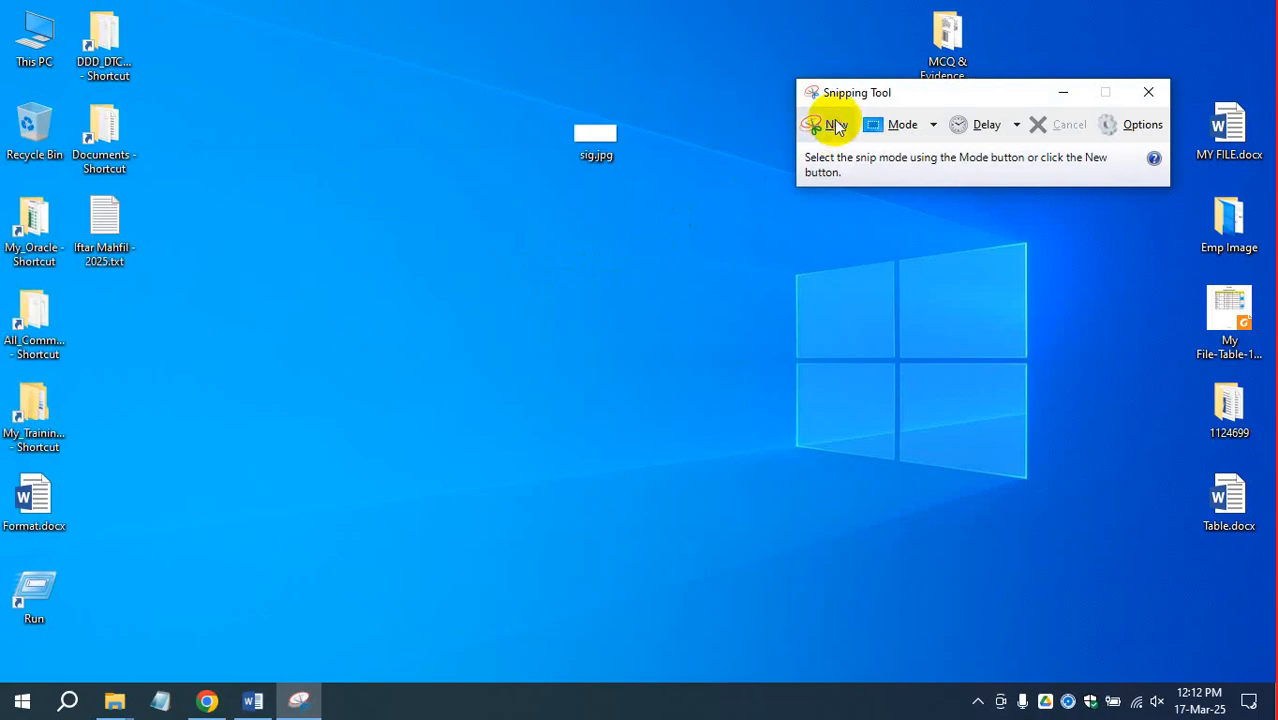
left_click(836, 124)
left_click_drag(729, 187, 1090, 537)
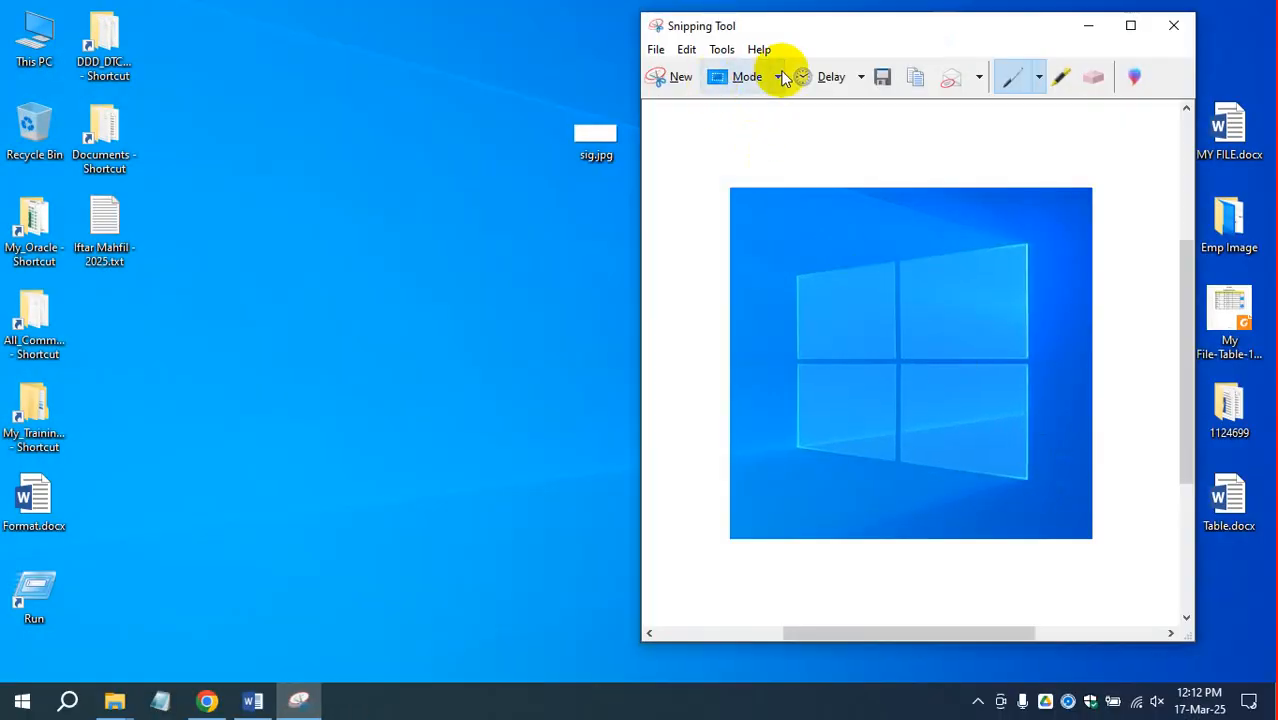
Save the snip to the desktop as a JPEG file named Image, and close Snipping Tool.
left_click(882, 79)
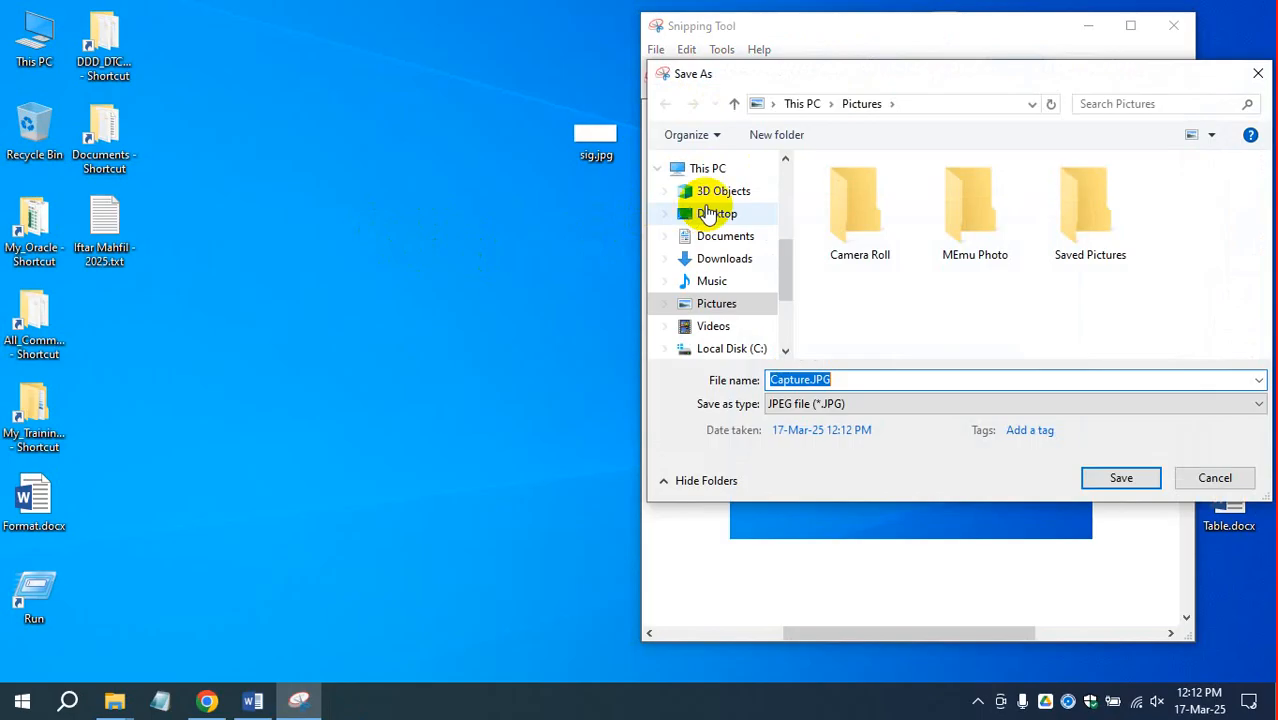
left_click(716, 214)
double_click(878, 380)
key("BackSpace")
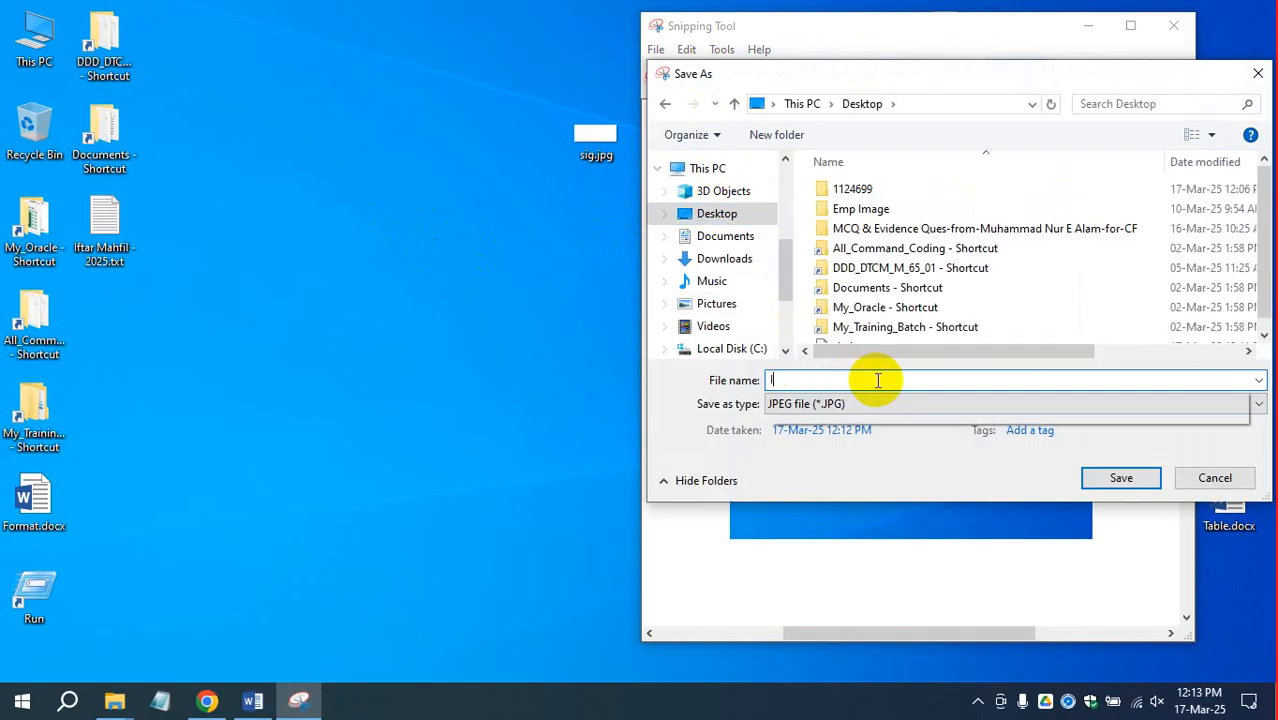
type("Image")
key("Return")
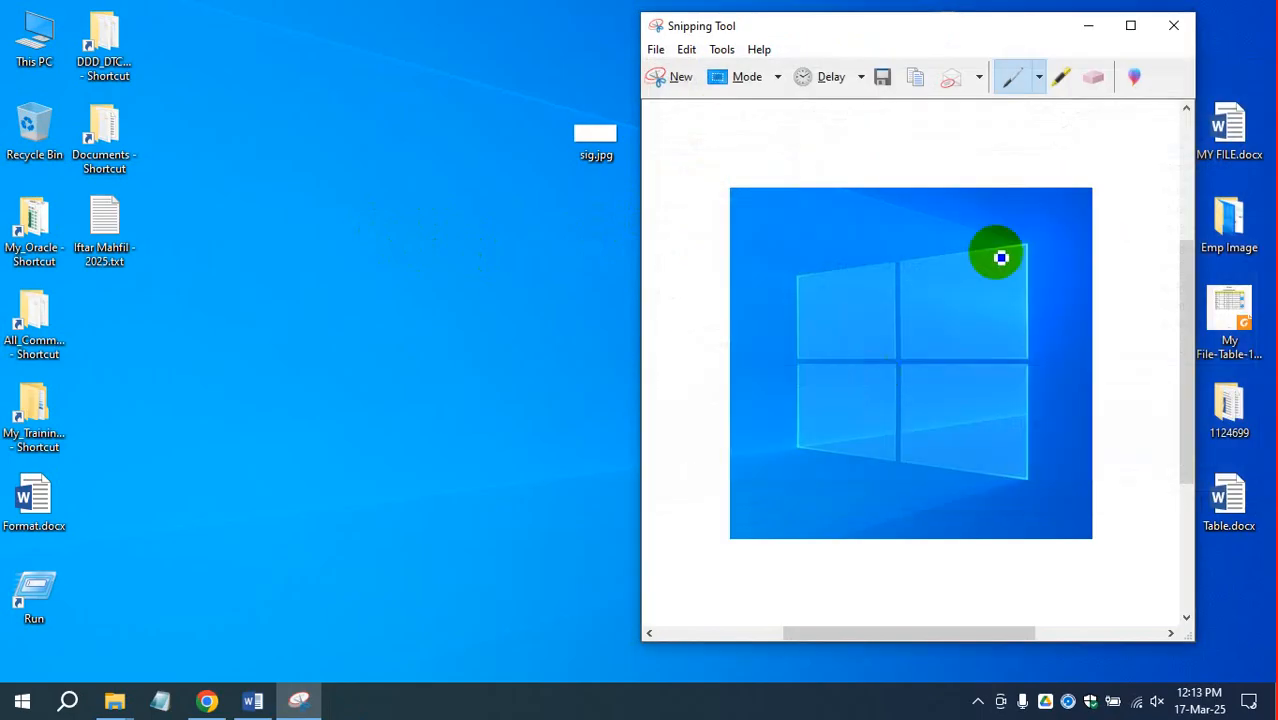
key("alt+F4")
left_click(88, 302)
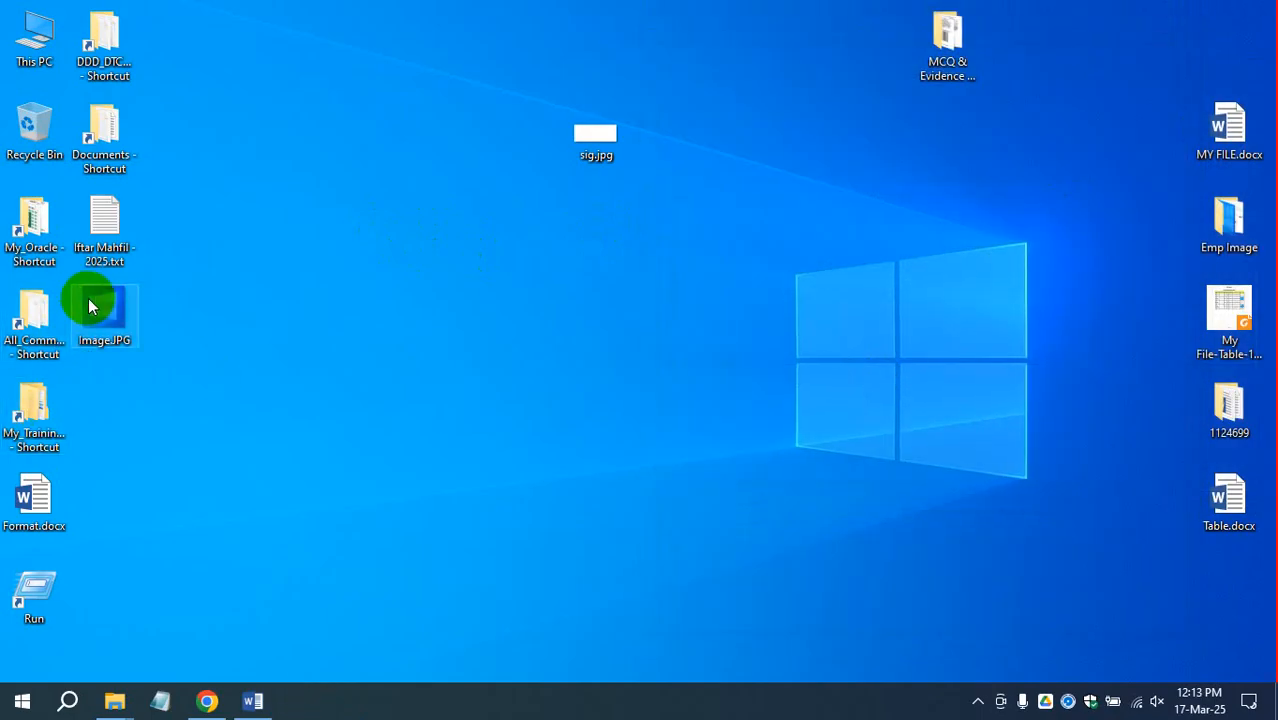
Return to the CV in Word and insert Image.JPG from the desktop on the title line after "CV of ABC....".
left_click(253, 701)
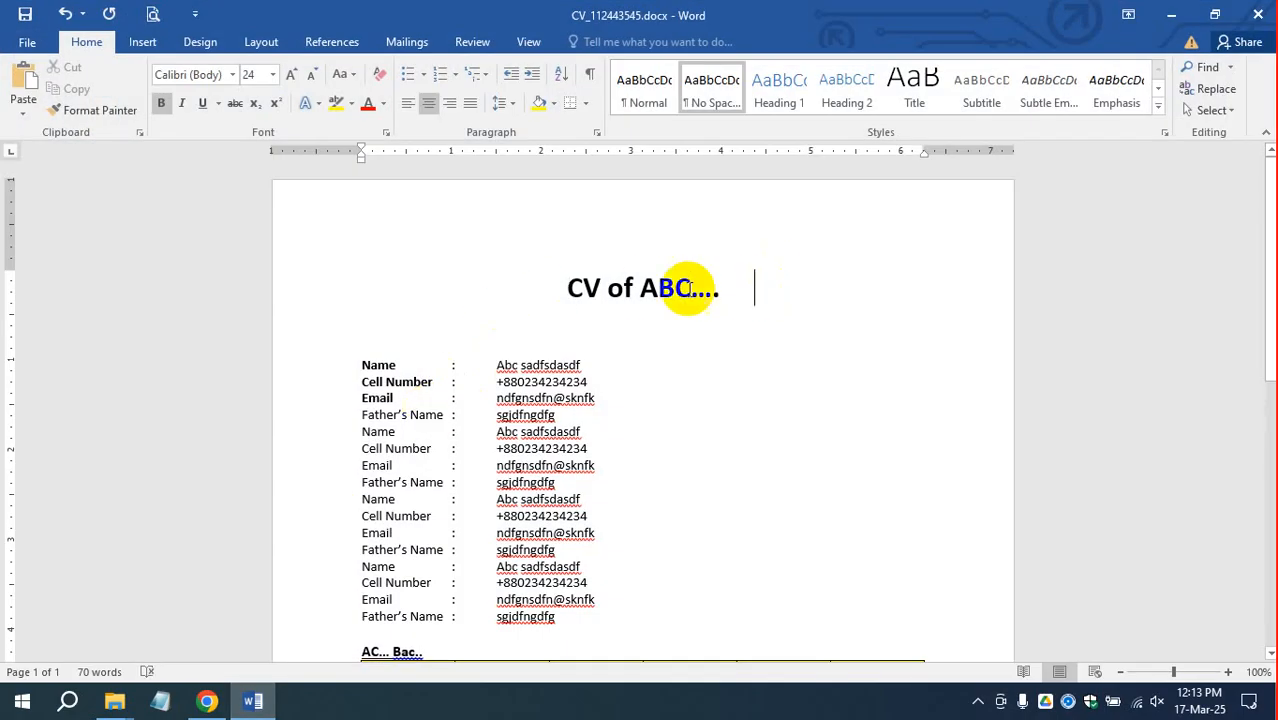
left_click(143, 42)
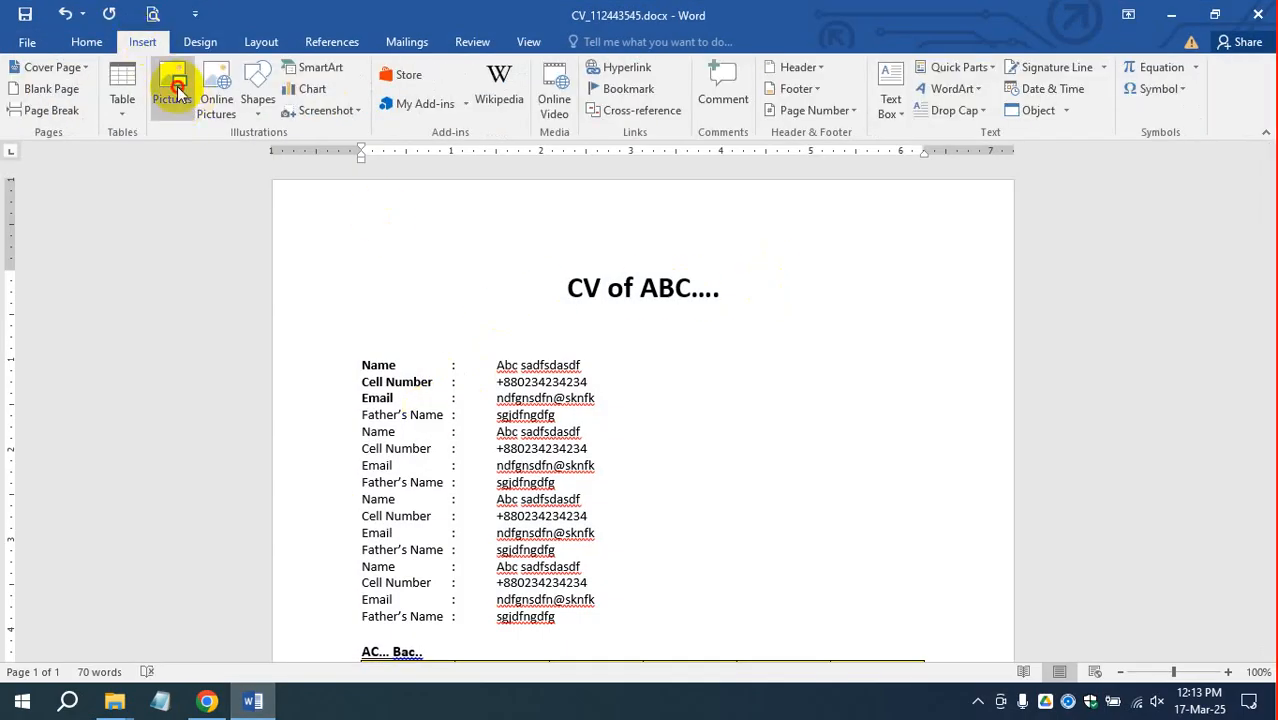
left_click(176, 90)
left_click(100, 155)
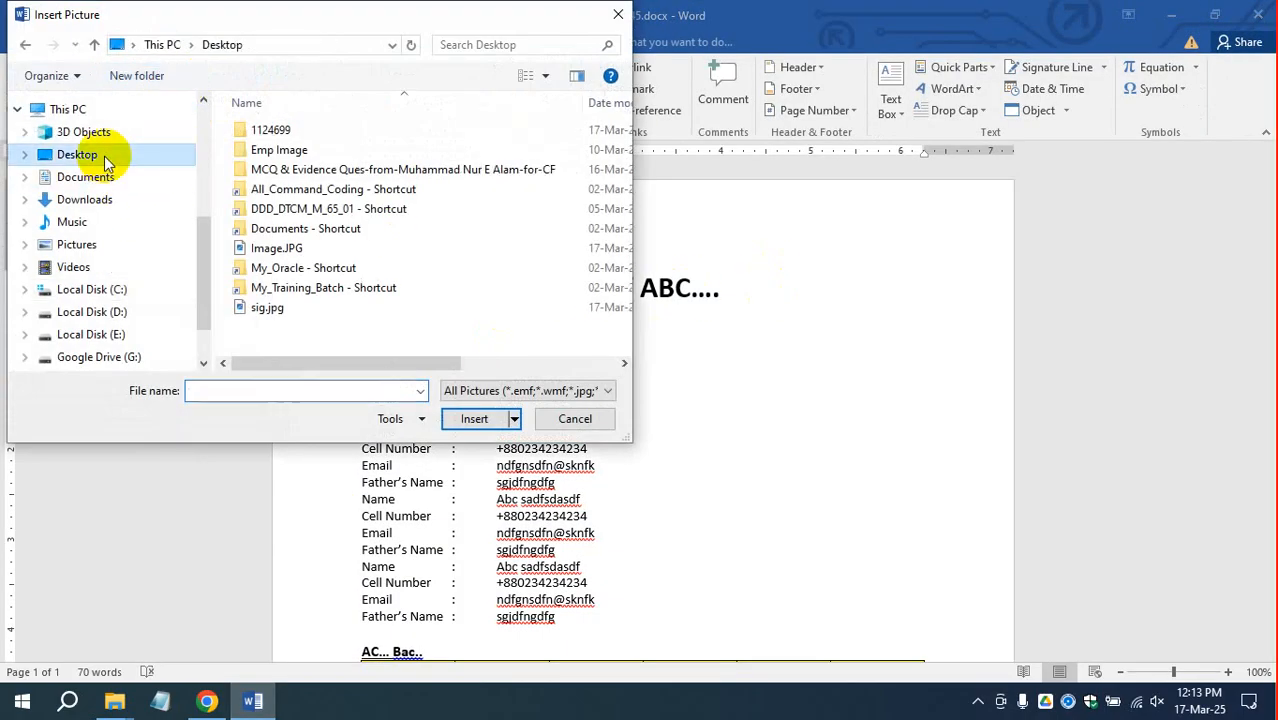
left_click(330, 250)
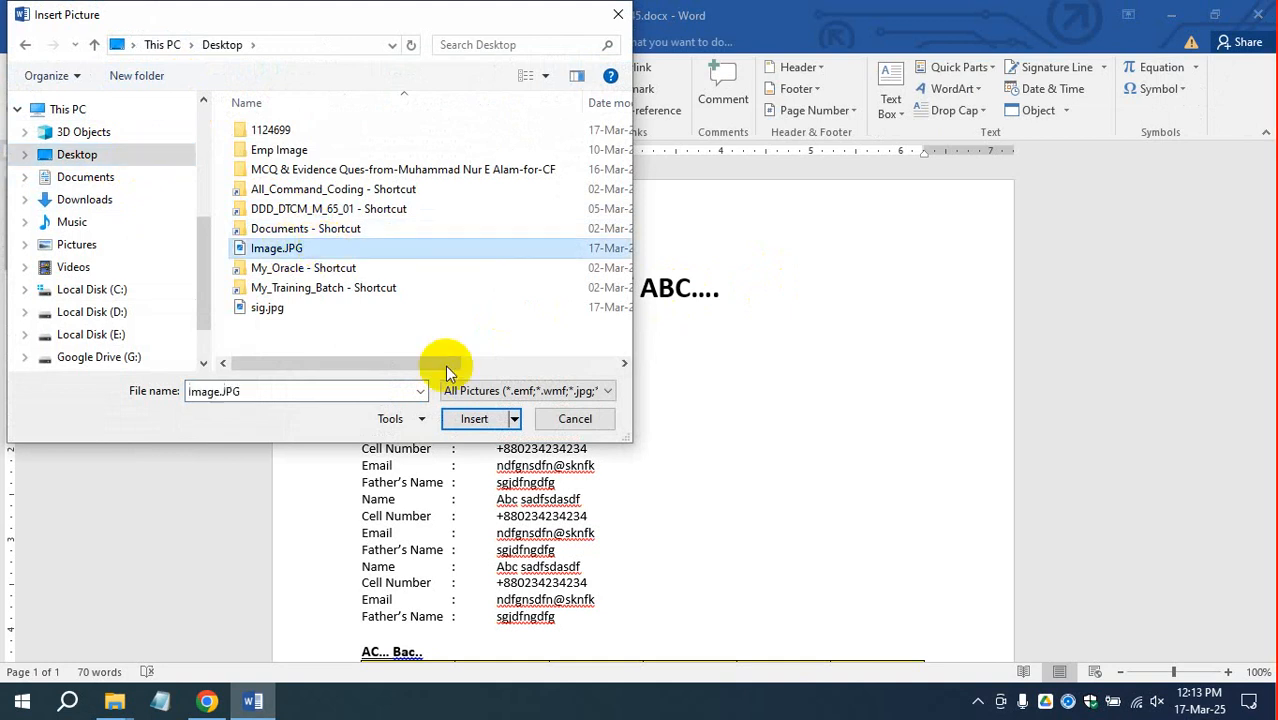
left_click(485, 420)
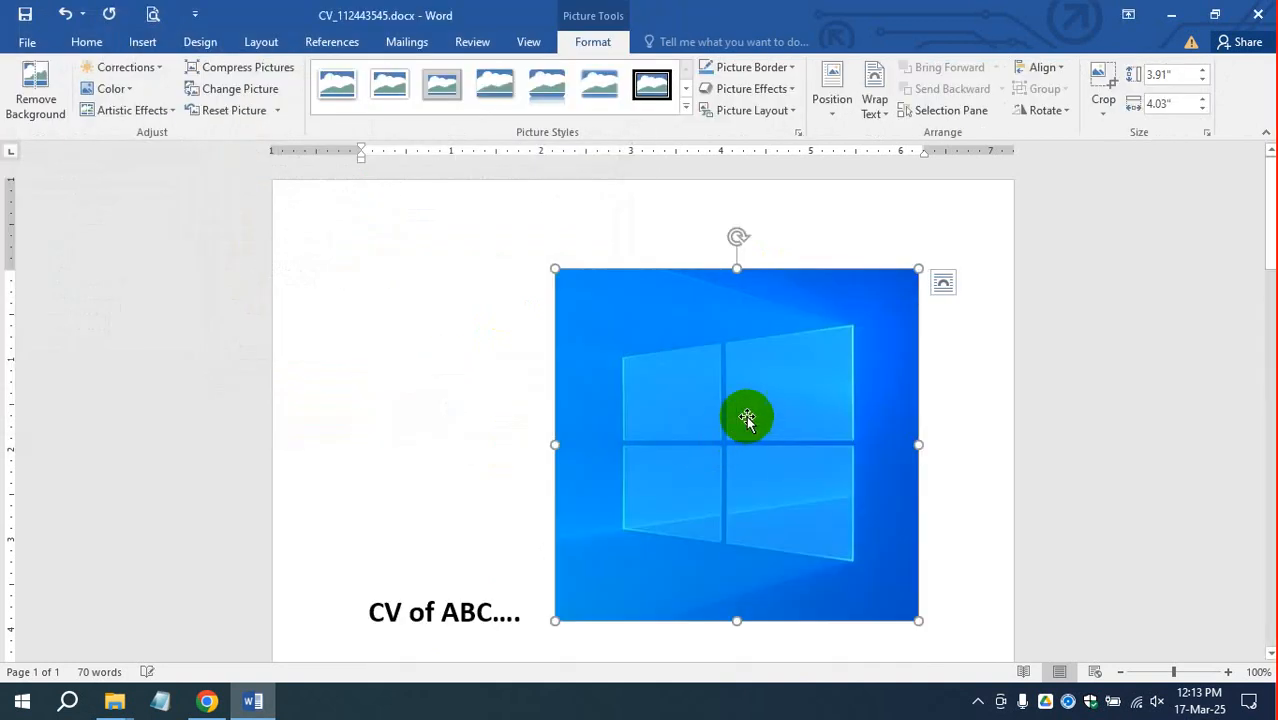
Set the inserted image's text wrapping to Square, shrink it to photo size, and place it beside the title at the page's right margin.
scroll(748, 420, "down", 2)
left_click(880, 112)
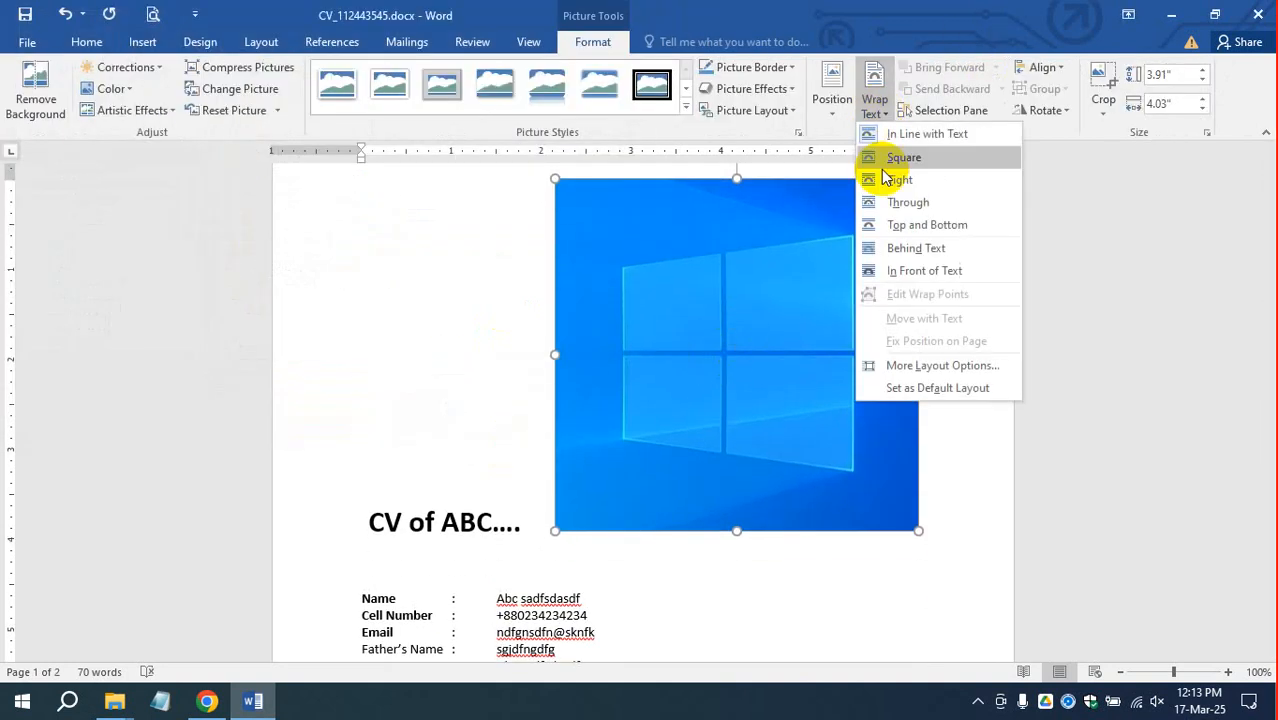
left_click(879, 157)
left_click_drag(557, 531, 793, 300)
left_click_drag(873, 252, 880, 268)
left_click(88, 40)
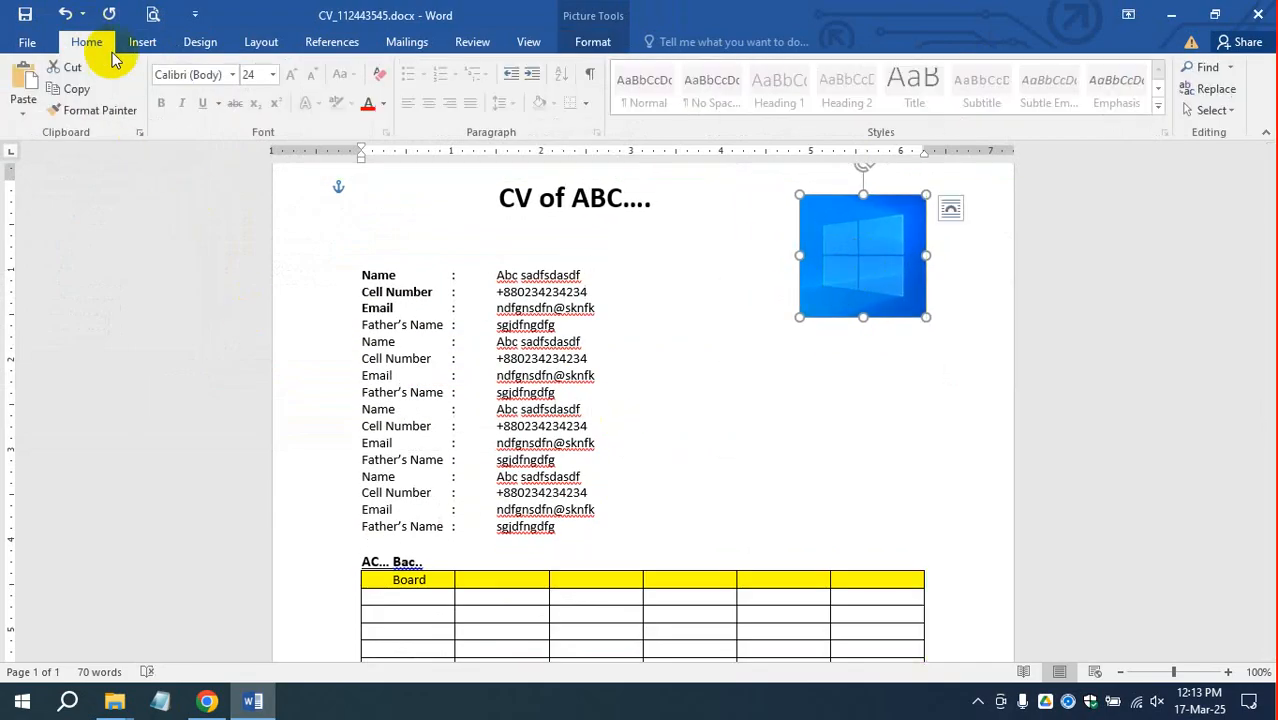
left_click(779, 359)
Zoom the CV out to 60% and check the page layout down to the signature block.
scroll(783, 363, "up", 2)
scroll(783, 363, "down", 4, "ctrl")
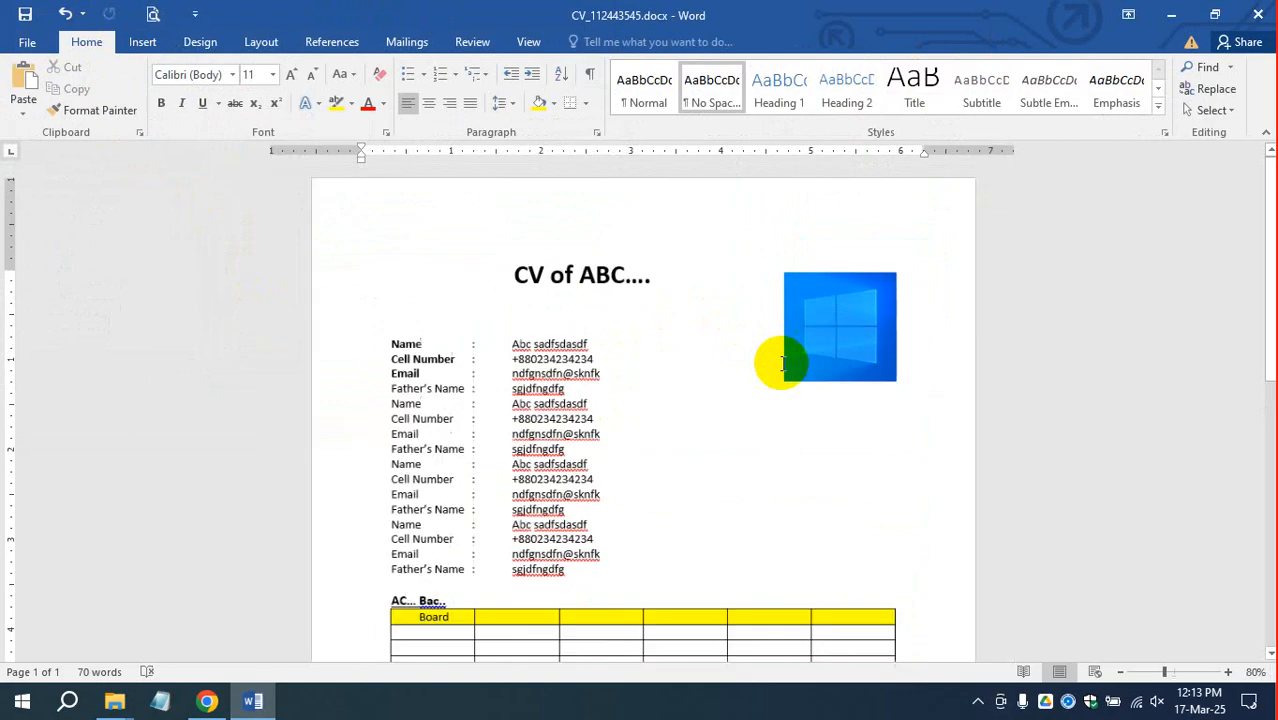
scroll(733, 388, "down", 3)
scroll(731, 385, "down", 1)
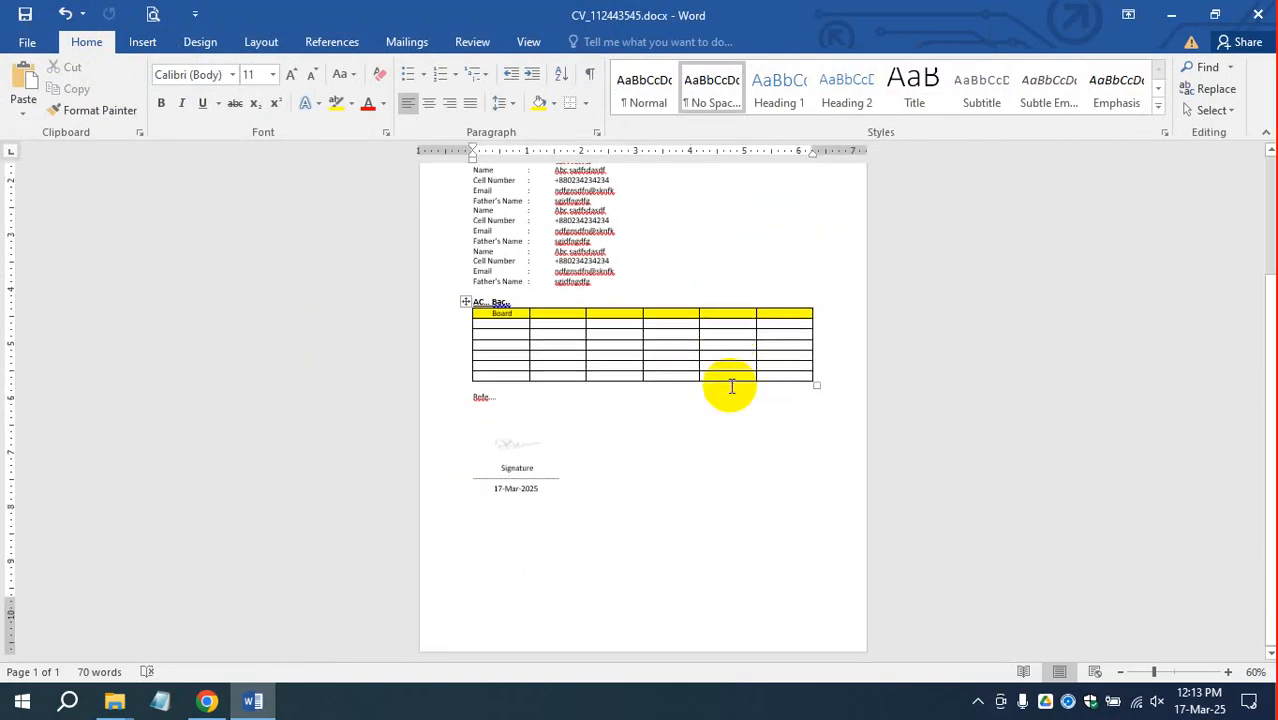
Open Paint and draw a large upright rectangle as a page outline, plus a small mark of about 6 × 19 px outside it.
scroll(731, 383, "up", 3)
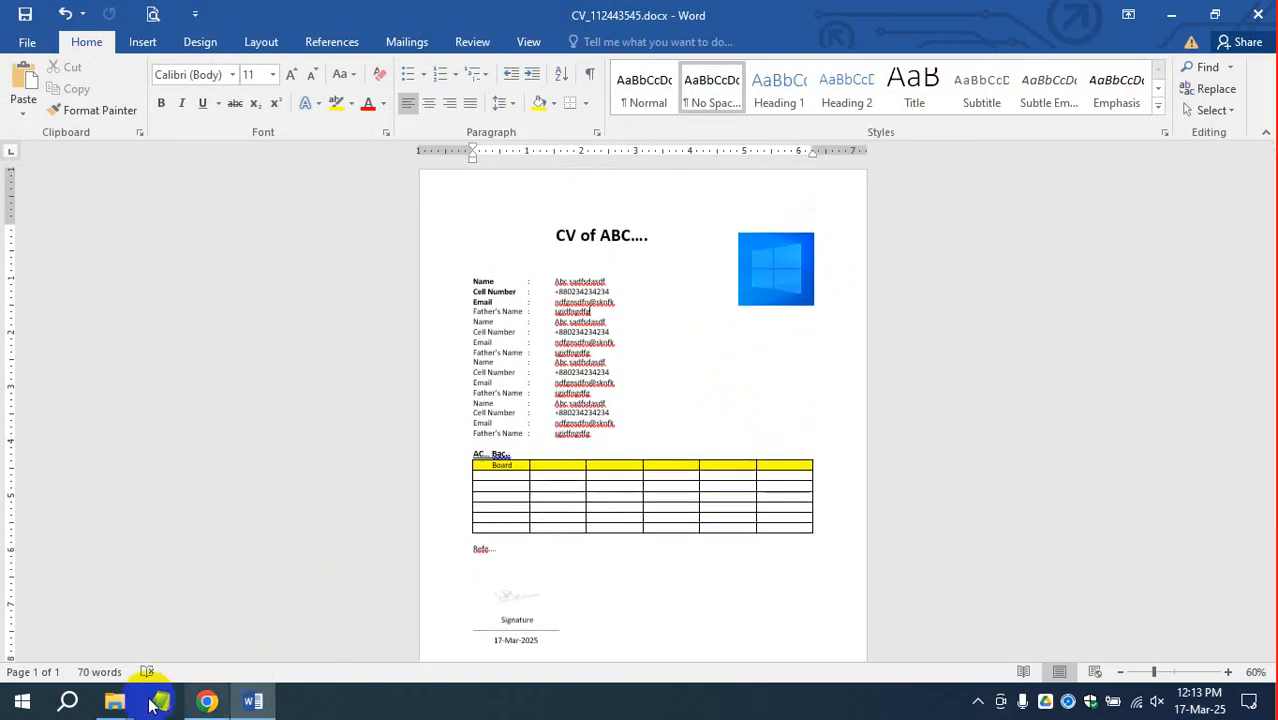
left_click(22, 701)
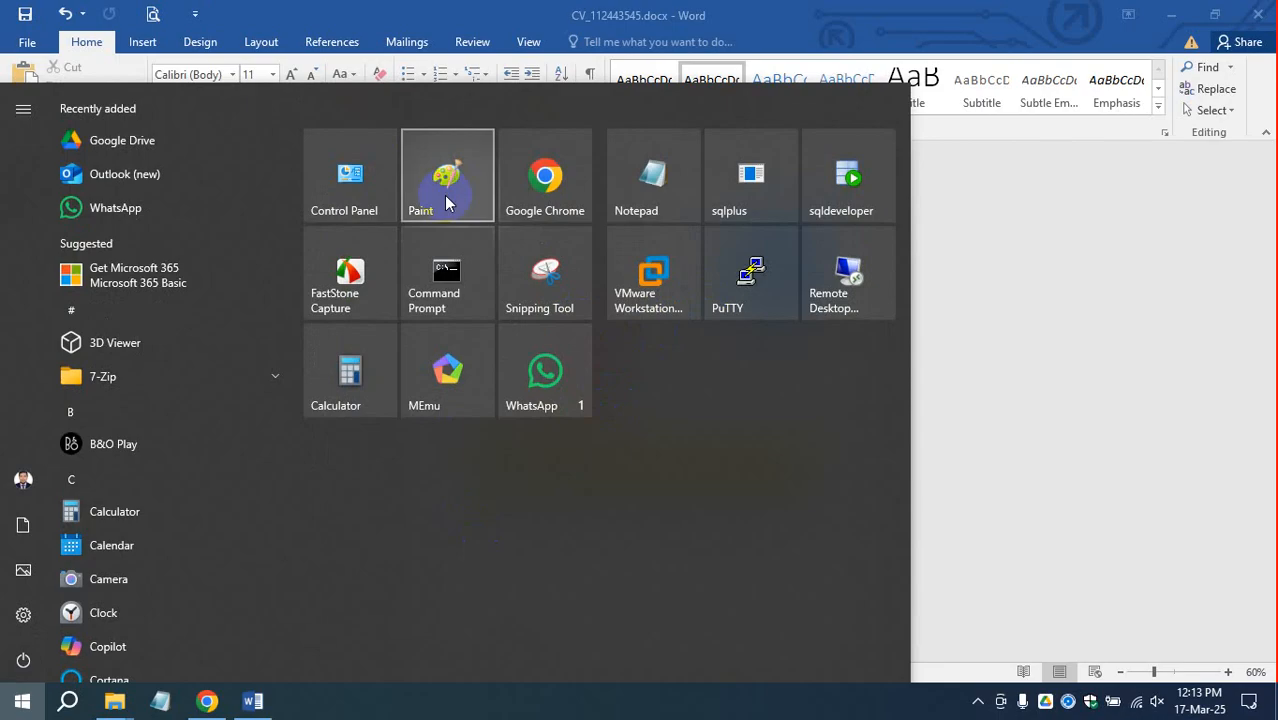
left_click(441, 199)
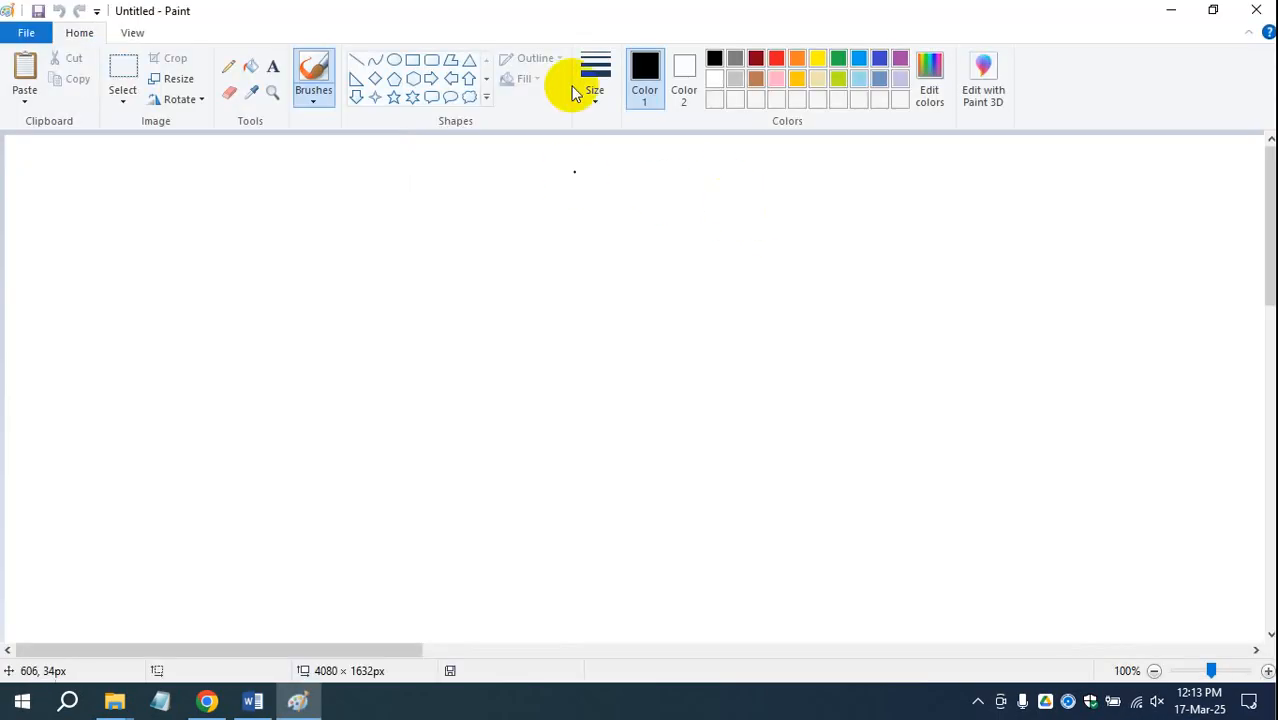
left_click(412, 60)
left_click_drag(408, 199, 739, 554)
left_click_drag(821, 445, 826, 463)
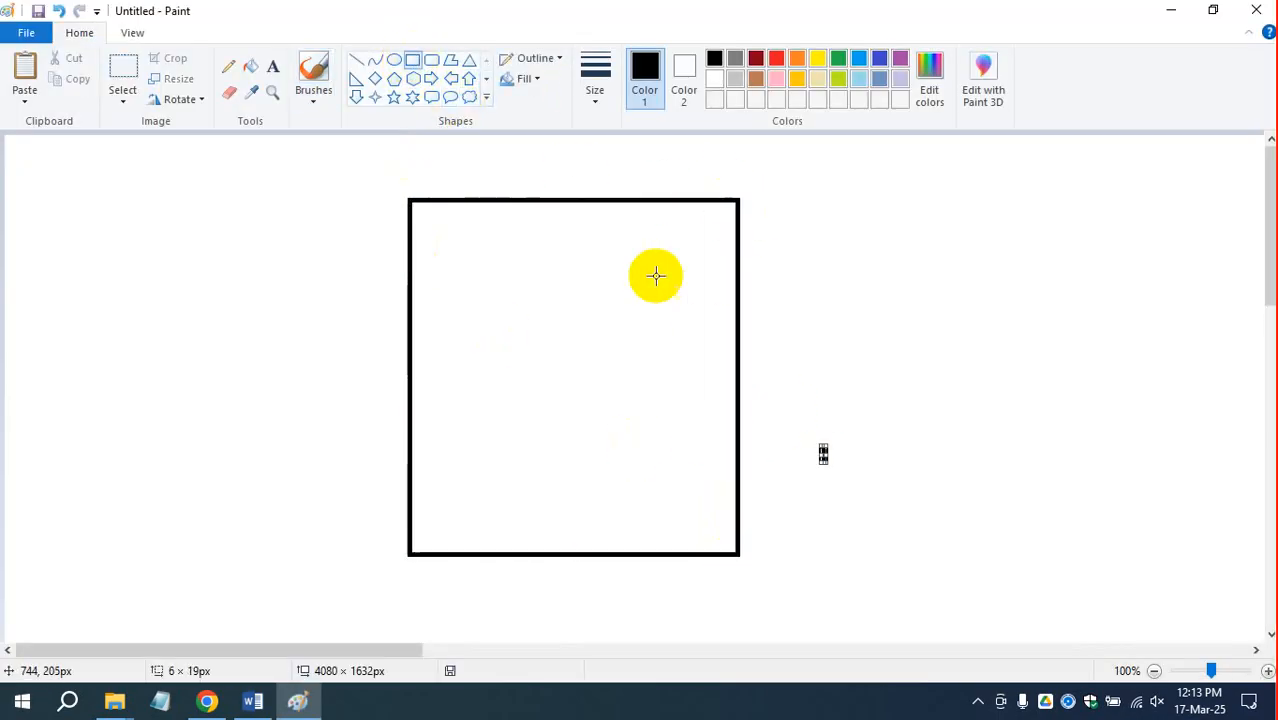
Sketch the CV layout inside the page outline with a photo box near its upper-right corner, three small marks, and a wide box near the base.
left_click_drag(626, 221, 707, 288)
left_click_drag(501, 247, 520, 251)
left_click_drag(490, 315, 495, 338)
left_click_drag(478, 387, 491, 435)
left_click_drag(434, 440, 663, 509)
left_click(457, 528)
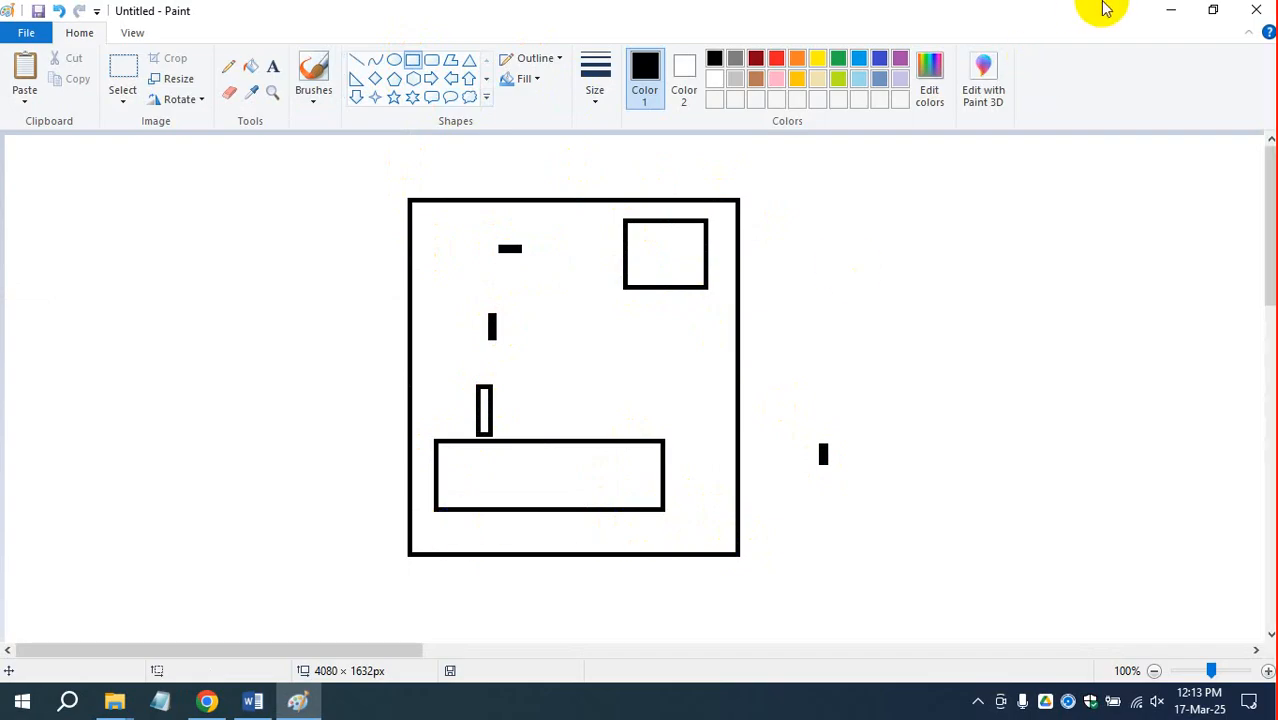
Return to the CV in Word and collapse the ribbon to give the page more room.
left_click(1170, 10)
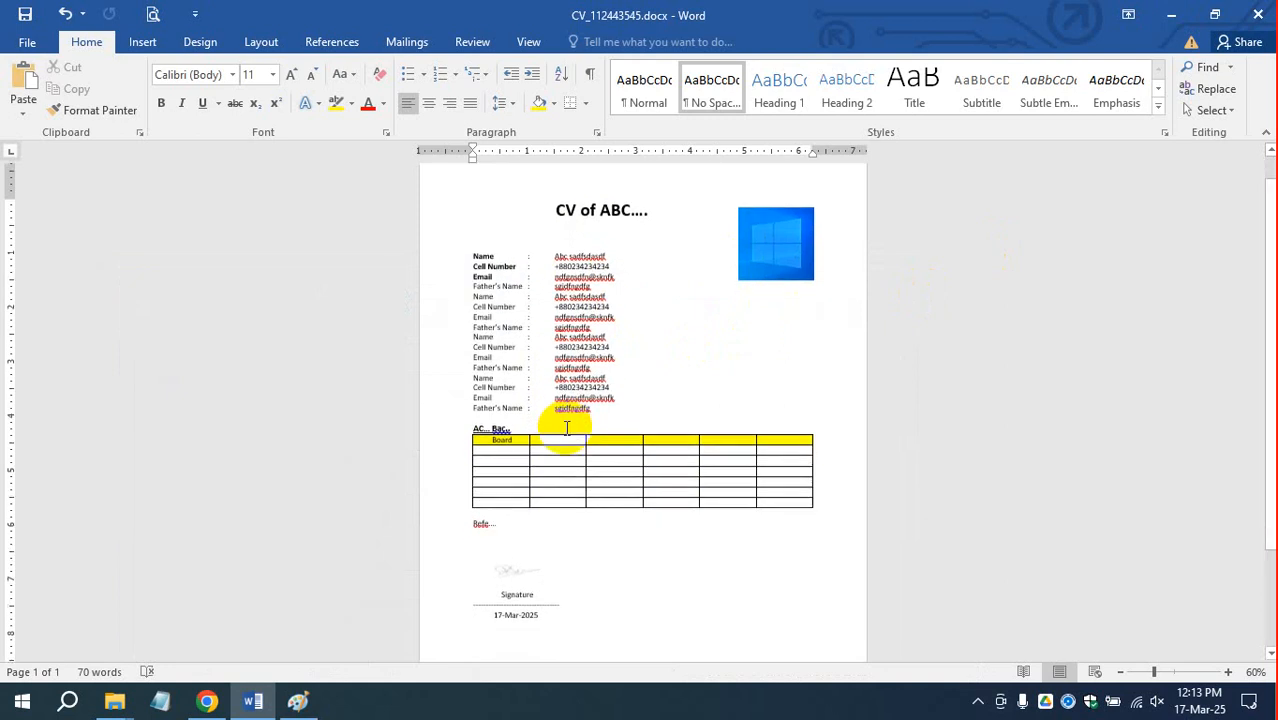
double_click(86, 41)
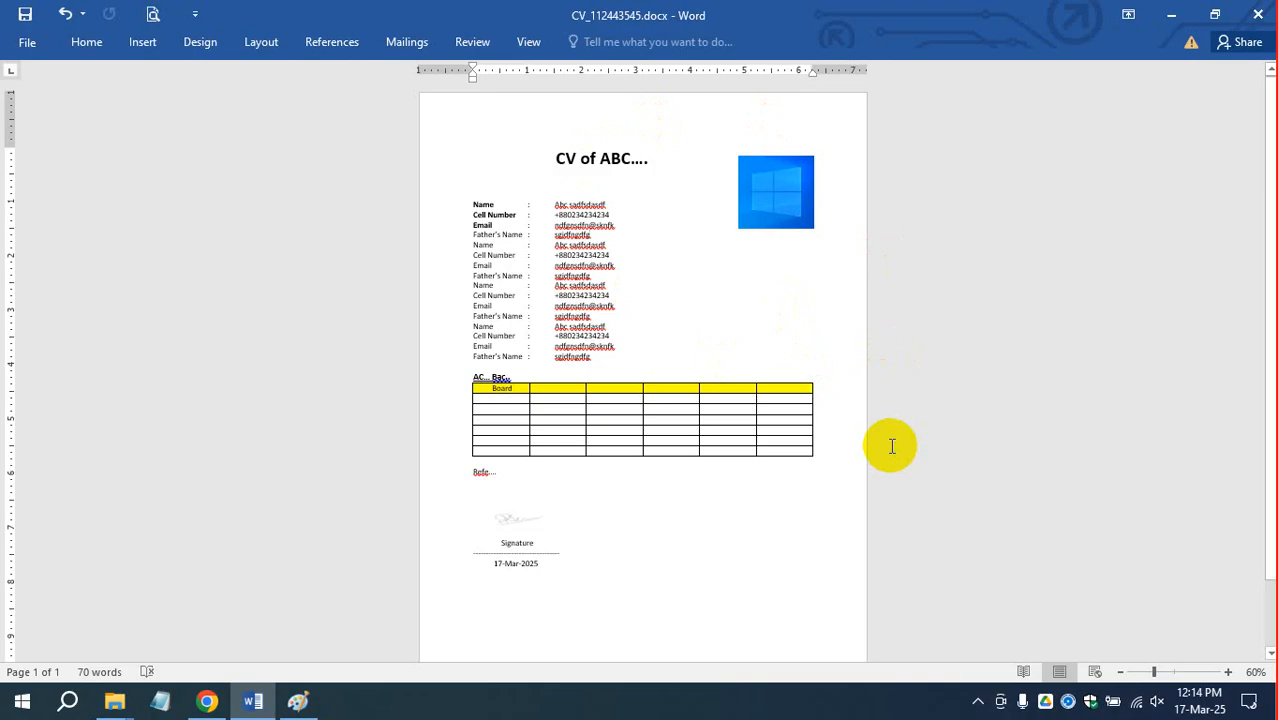
Switch to Chrome, preview the Resume Genius template among the "cv format in ms word" image results, and return to Word.
left_click(396, 706)
left_click(209, 700)
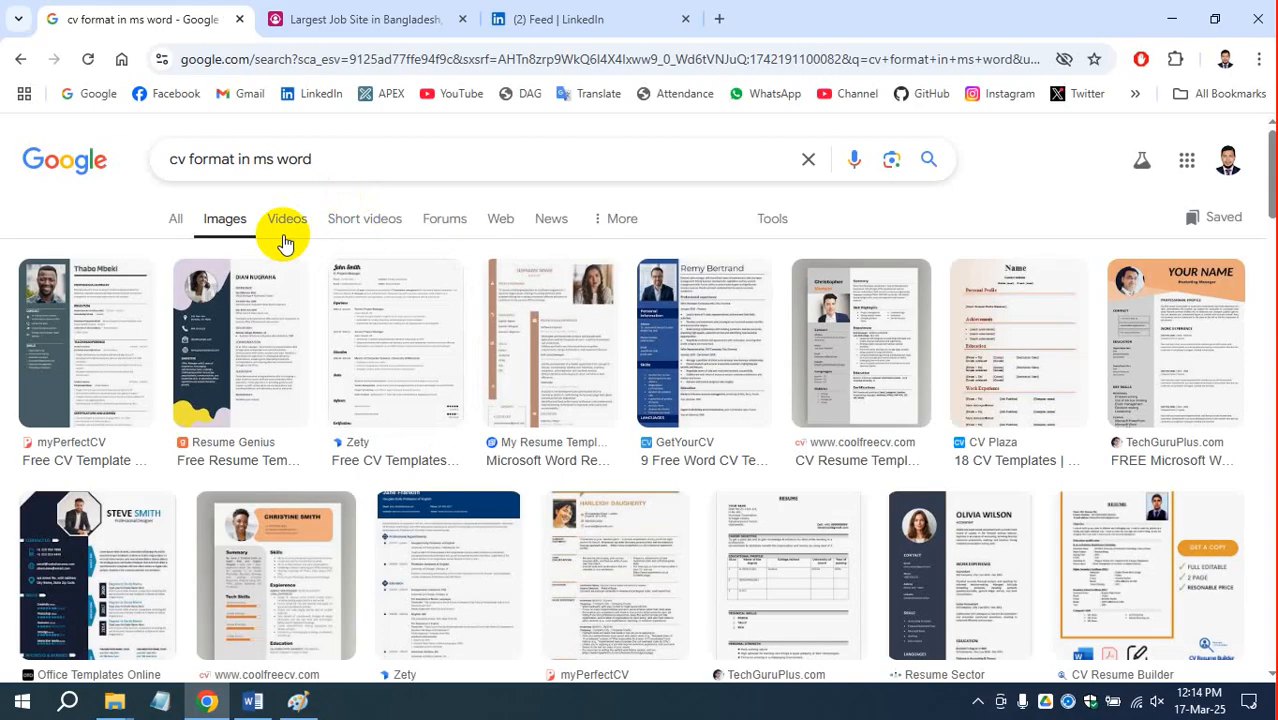
left_click(194, 318)
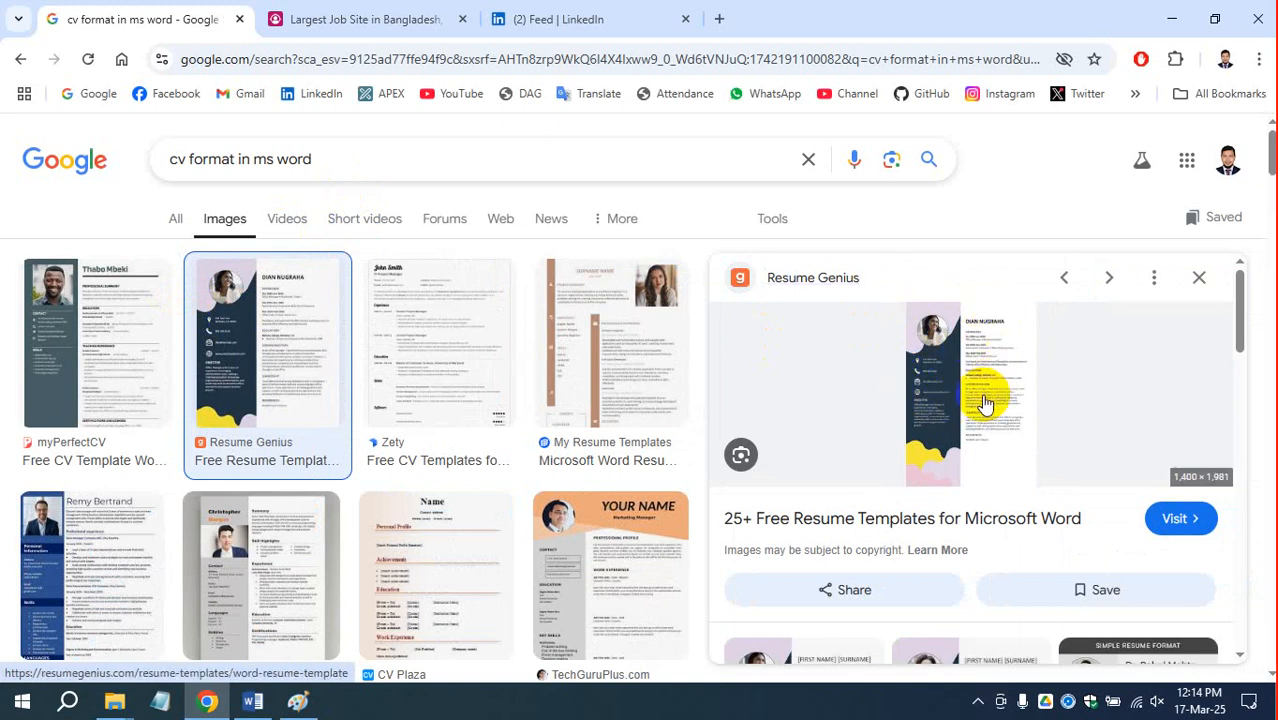
left_click(1170, 24)
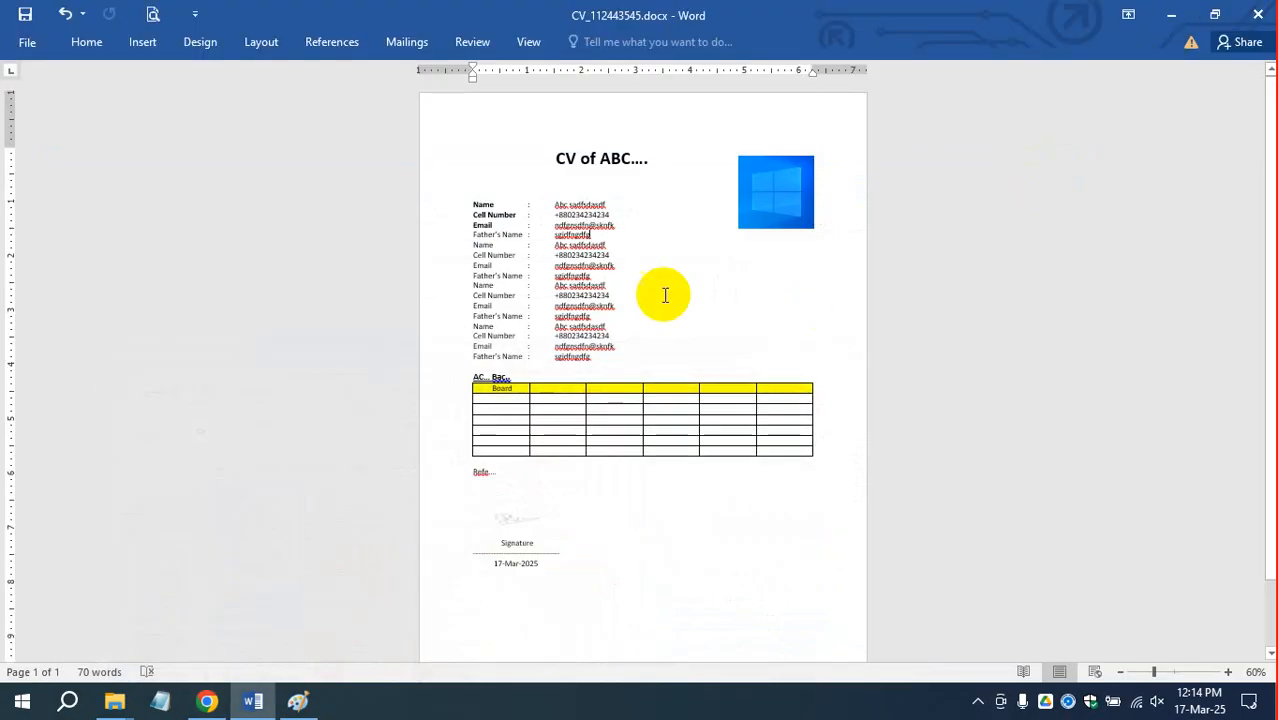
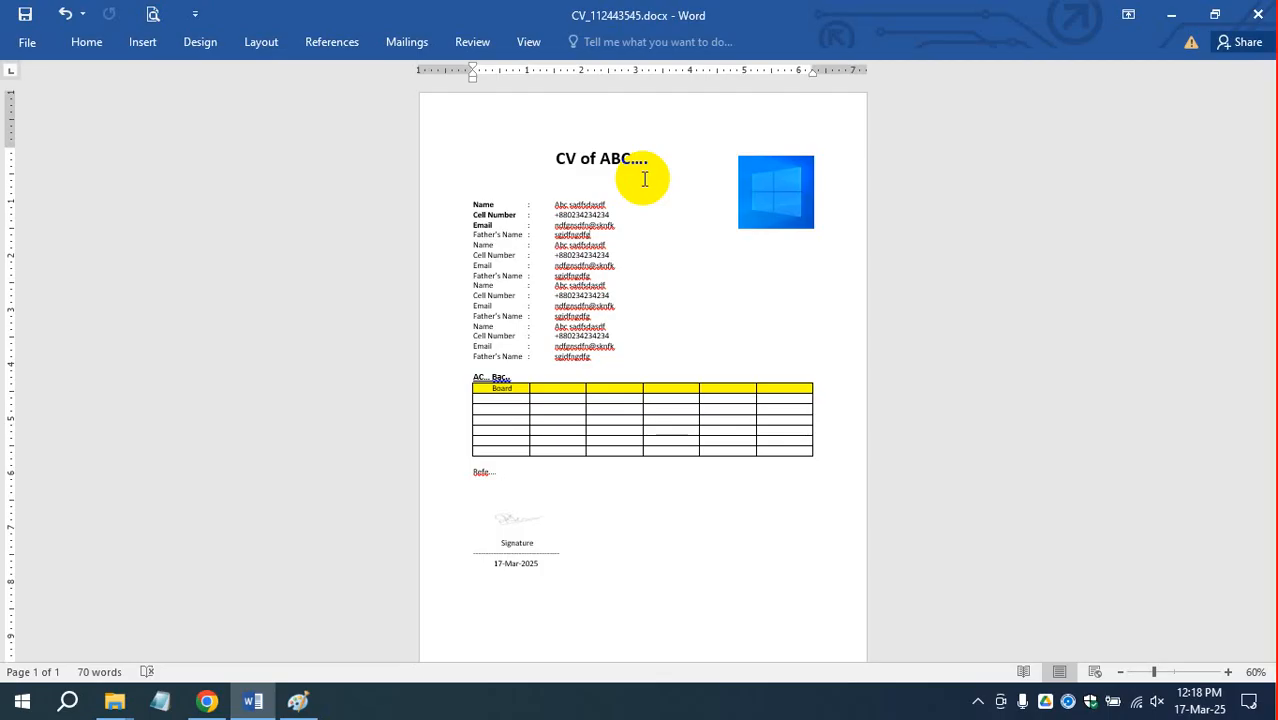
Select the photo beside the CV title.
left_click(772, 188)
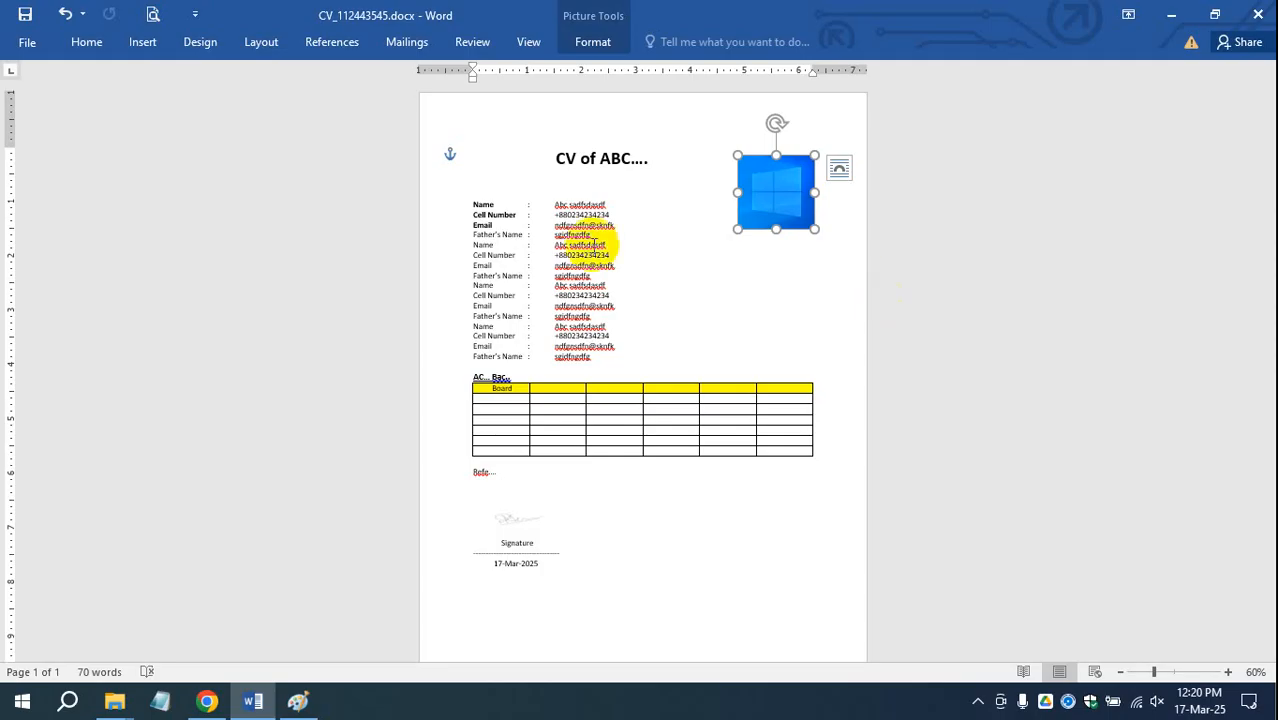
left_click(766, 243)
left_click(782, 197)
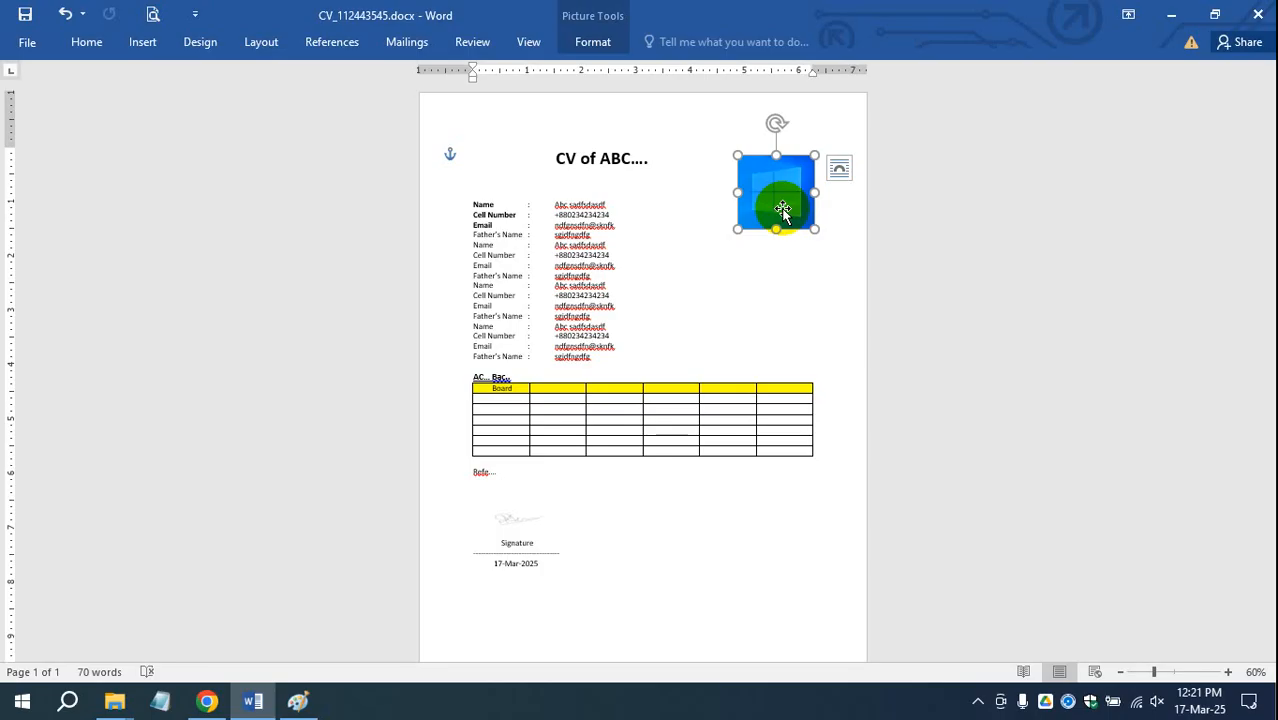
Switch to Paint and pencil an underlined R beside the page outline, short strokes in and outside the outline, and a line across its upper part.
left_click(298, 700)
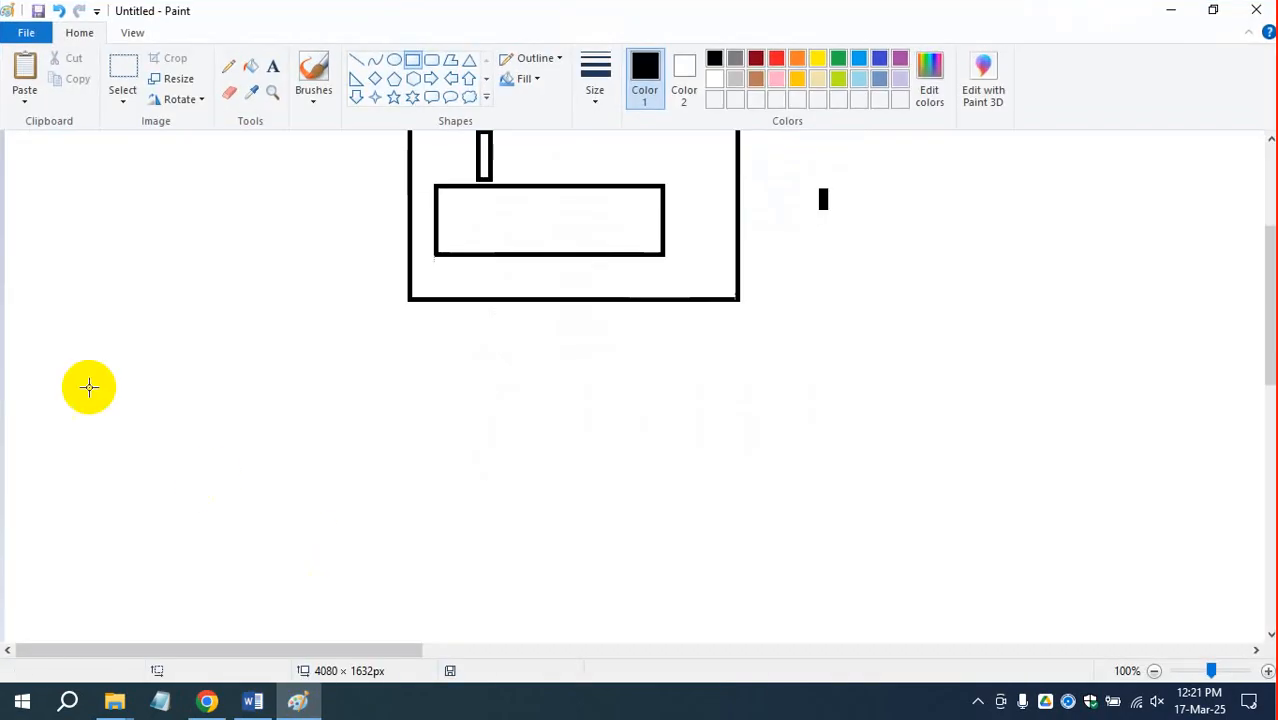
left_click(227, 71)
left_click_drag(21, 333, 84, 316)
mouse_move(57, 271)
left_mouse_down()
mouse_move(80, 309)
mouse_move(80, 248)
mouse_move(147, 263)
left_mouse_up()
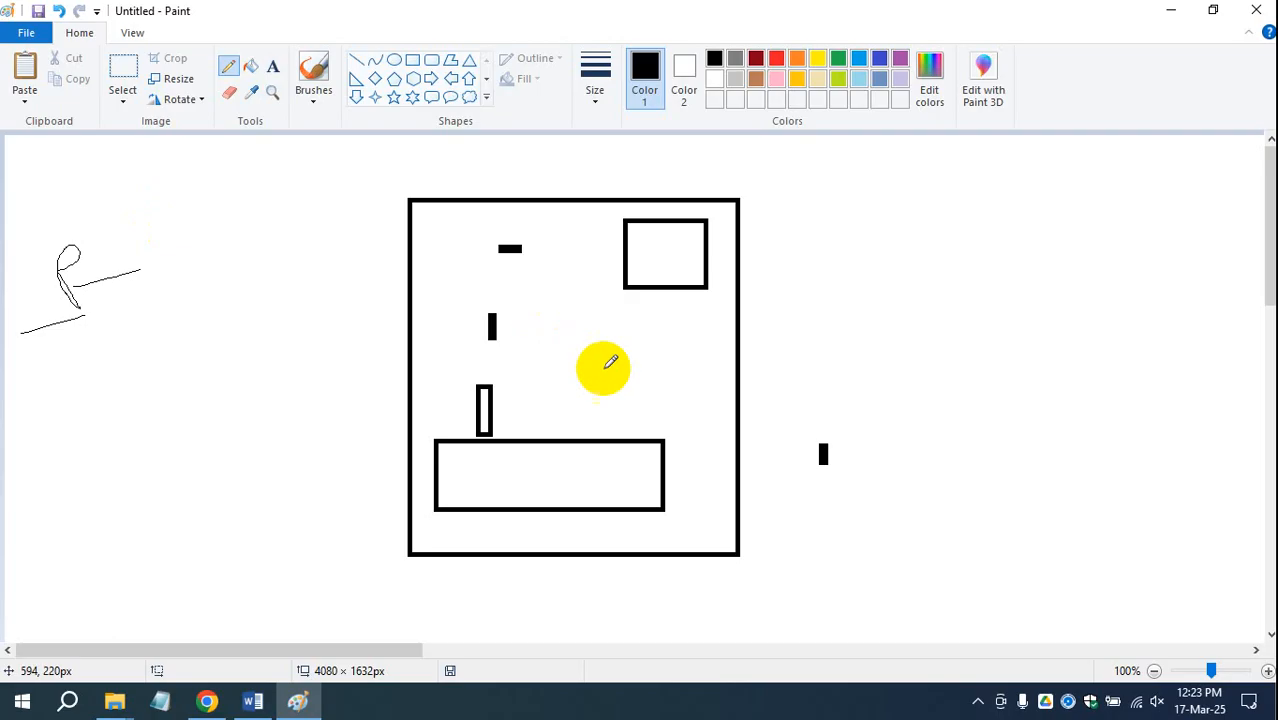
left_click_drag(579, 263, 597, 256)
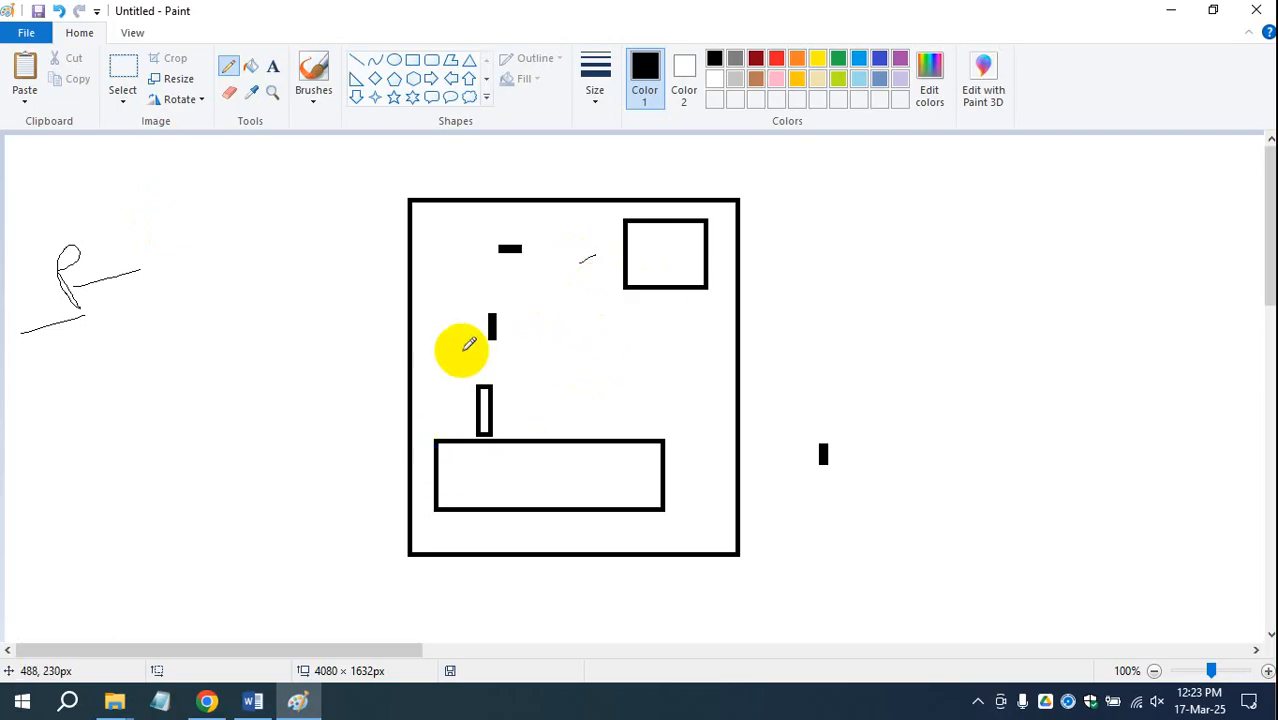
left_click_drag(820, 272, 832, 302)
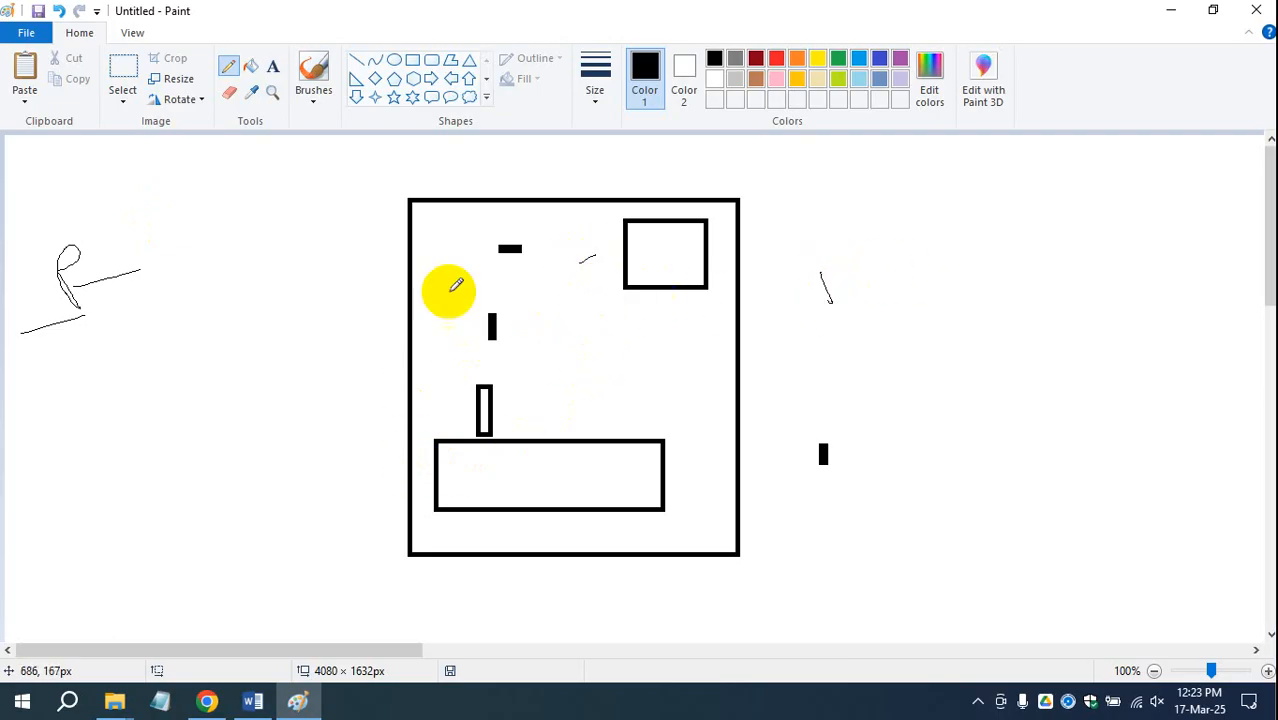
left_click_drag(413, 293, 556, 284)
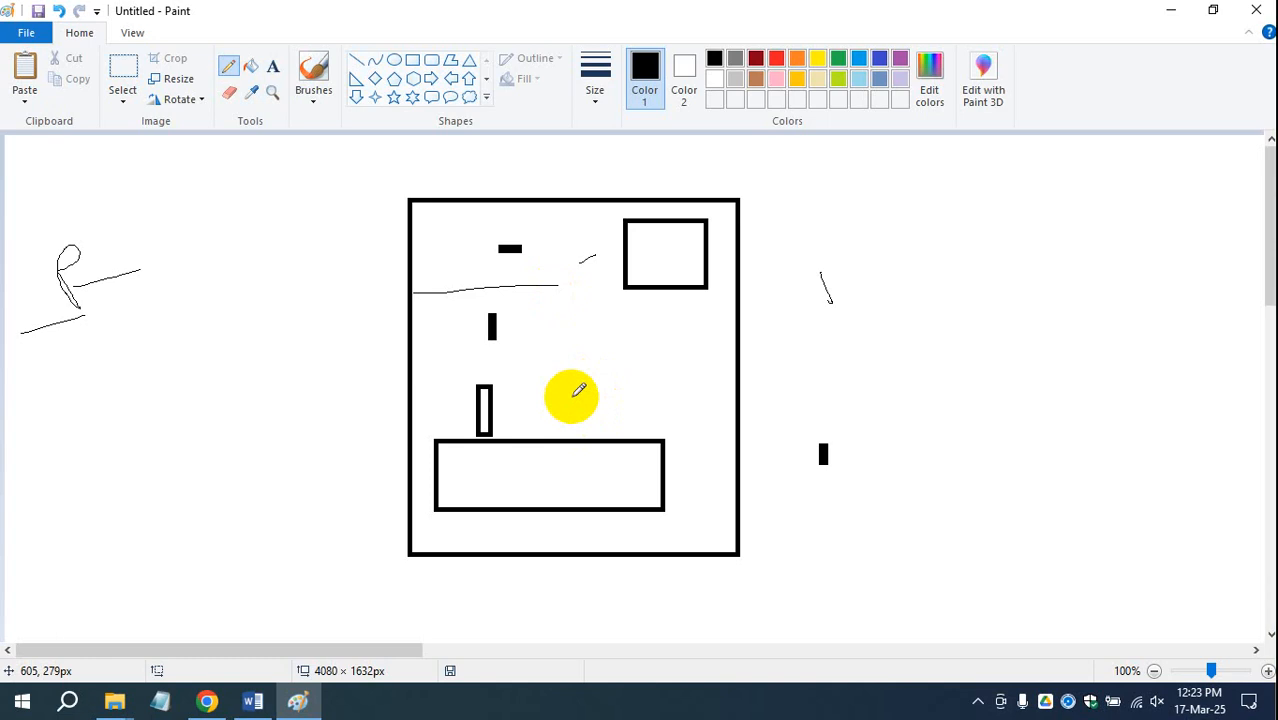
Pencil underlined letters and a boxed M beside the page outline, and draw a curved arrow from the M toward the outline.
mouse_move(1021, 268)
left_mouse_down()
mouse_move(987, 274)
mouse_move(1008, 287)
left_mouse_up()
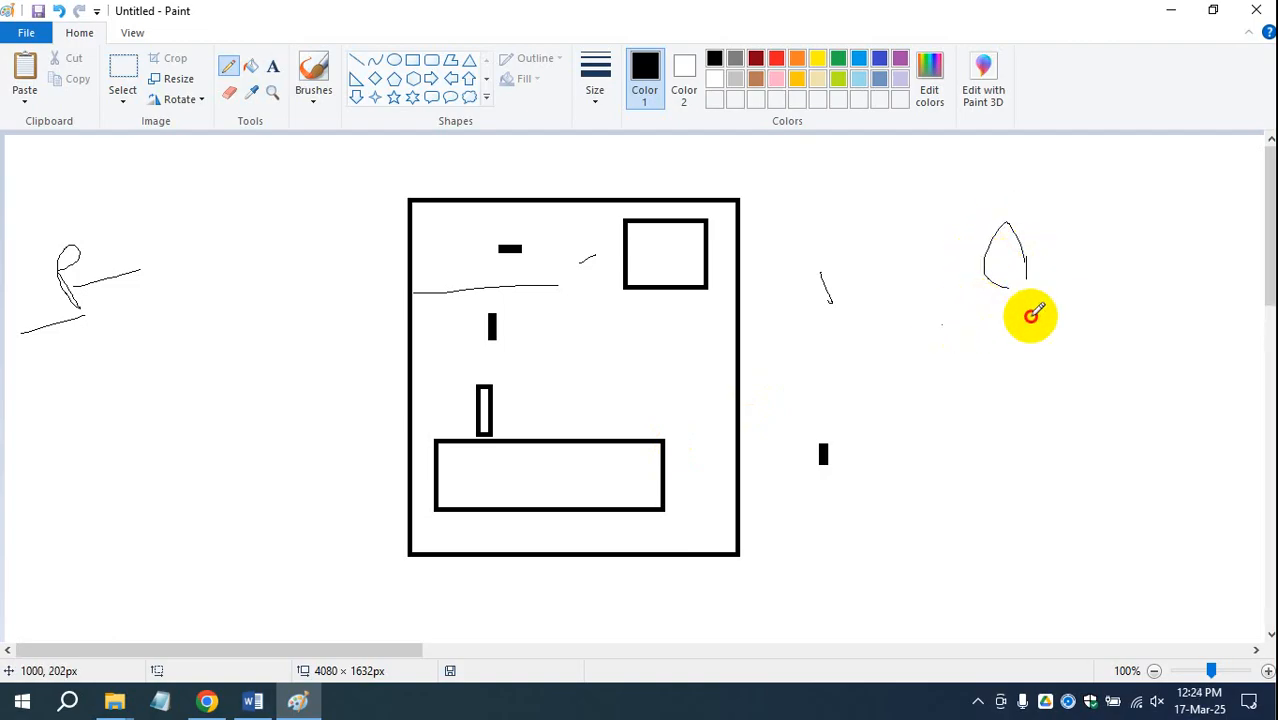
left_click_drag(942, 324, 1130, 296)
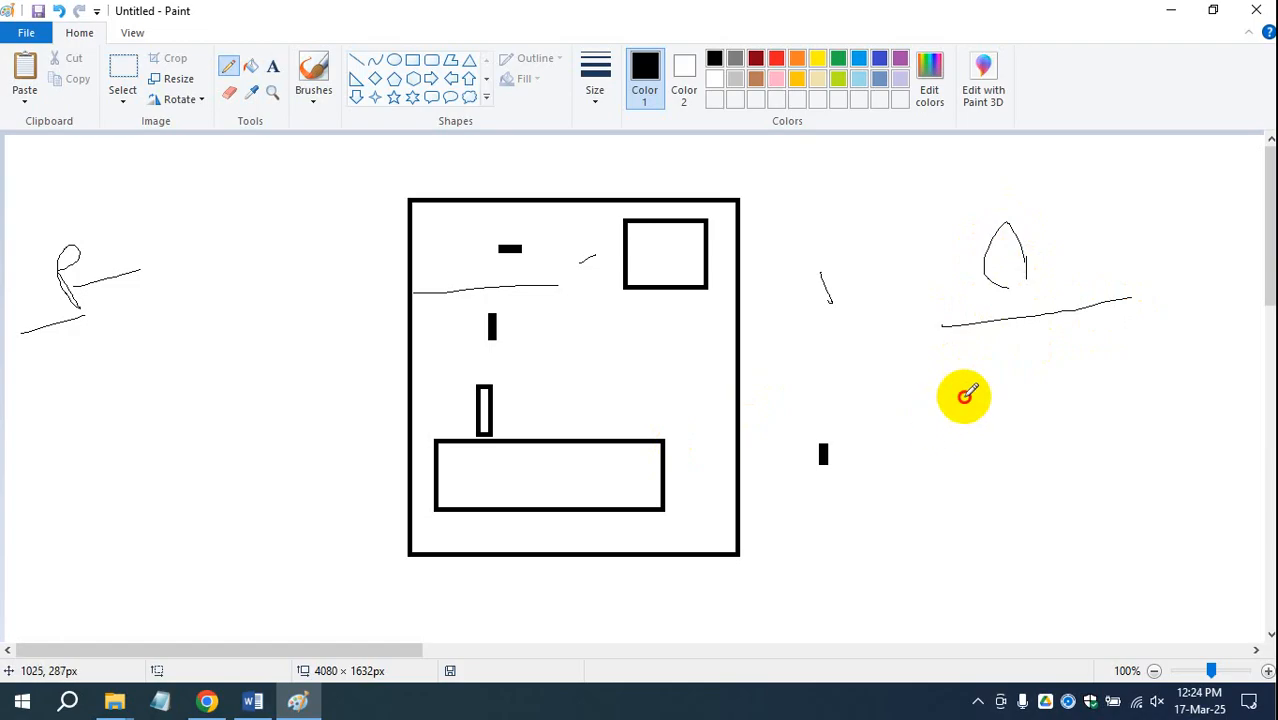
mouse_move(950, 378)
left_mouse_down()
mouse_move(981, 428)
mouse_move(1073, 371)
mouse_move(1138, 362)
mouse_move(1056, 385)
mouse_move(1168, 368)
mouse_move(1067, 374)
mouse_move(1073, 414)
mouse_move(1160, 412)
left_mouse_up()
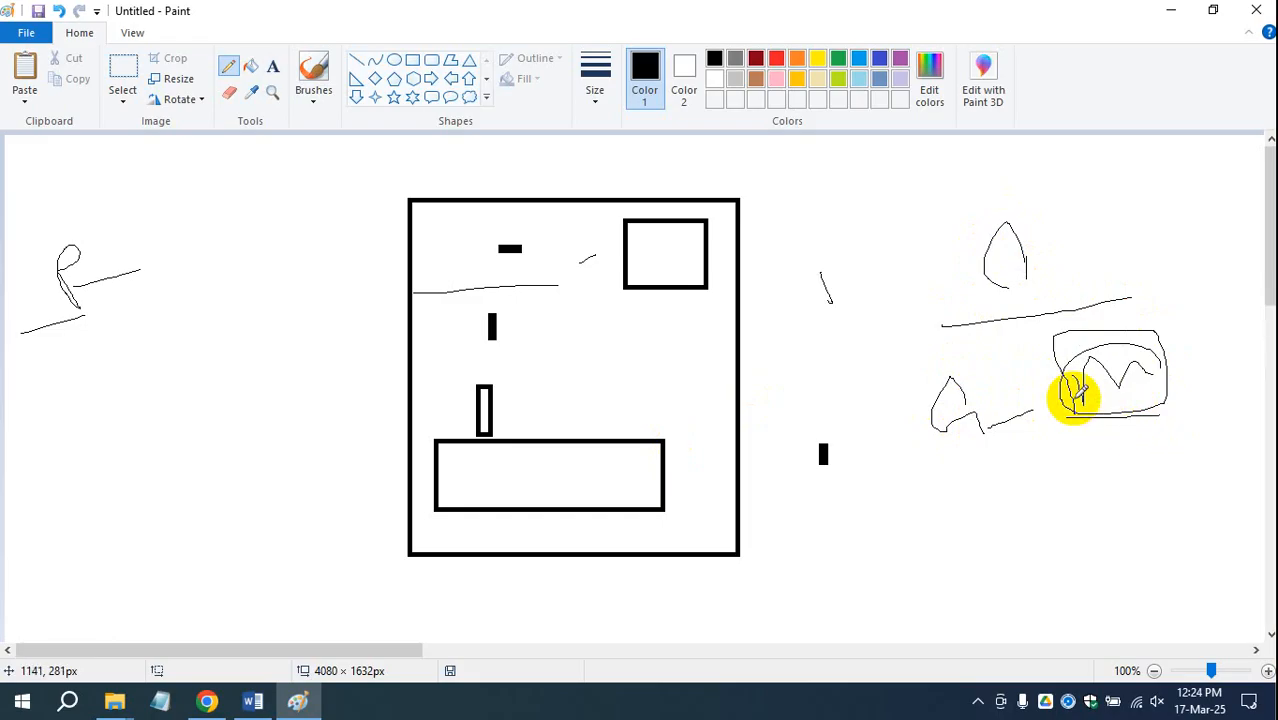
mouse_move(1076, 396)
left_mouse_down()
mouse_move(787, 543)
mouse_move(822, 556)
left_mouse_up()
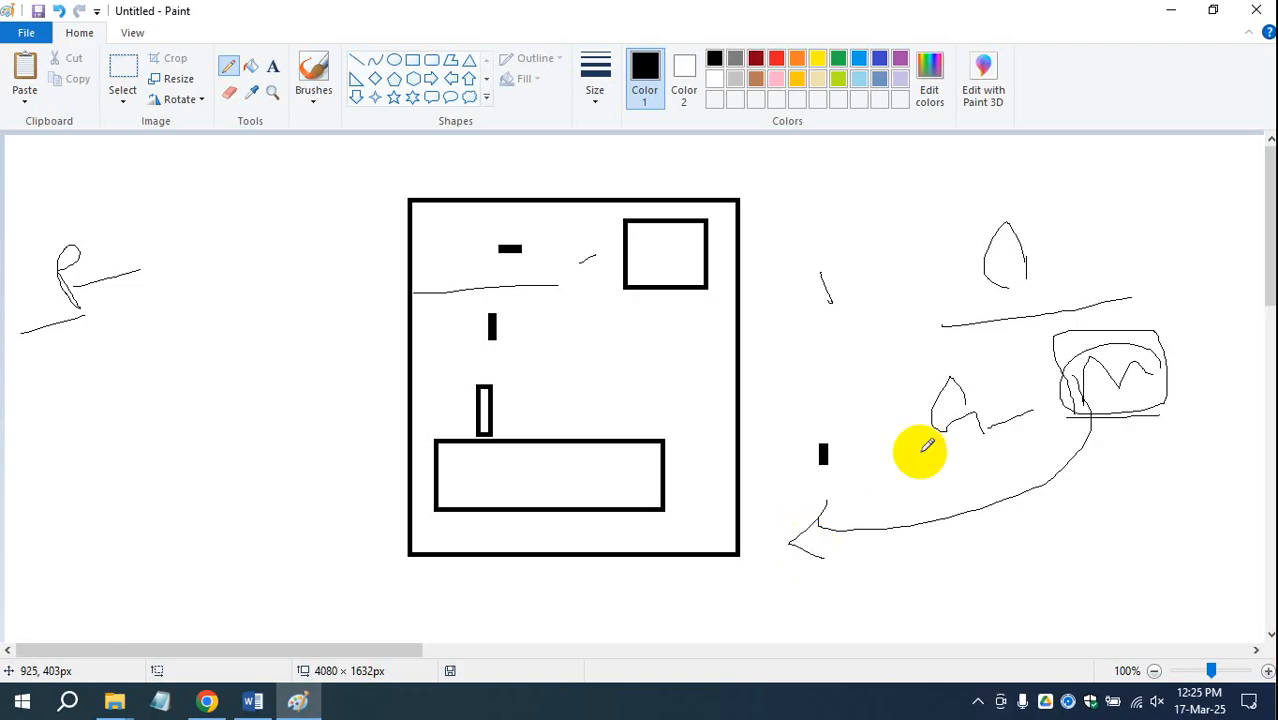
Add freehand pencil strokes, connecting lines and a loop around the letters above the boxed M.
mouse_move(799, 248)
left_mouse_down()
mouse_move(838, 299)
mouse_move(898, 250)
left_mouse_up()
mouse_move(975, 213)
left_mouse_down()
mouse_move(1101, 174)
mouse_move(1145, 178)
left_mouse_up()
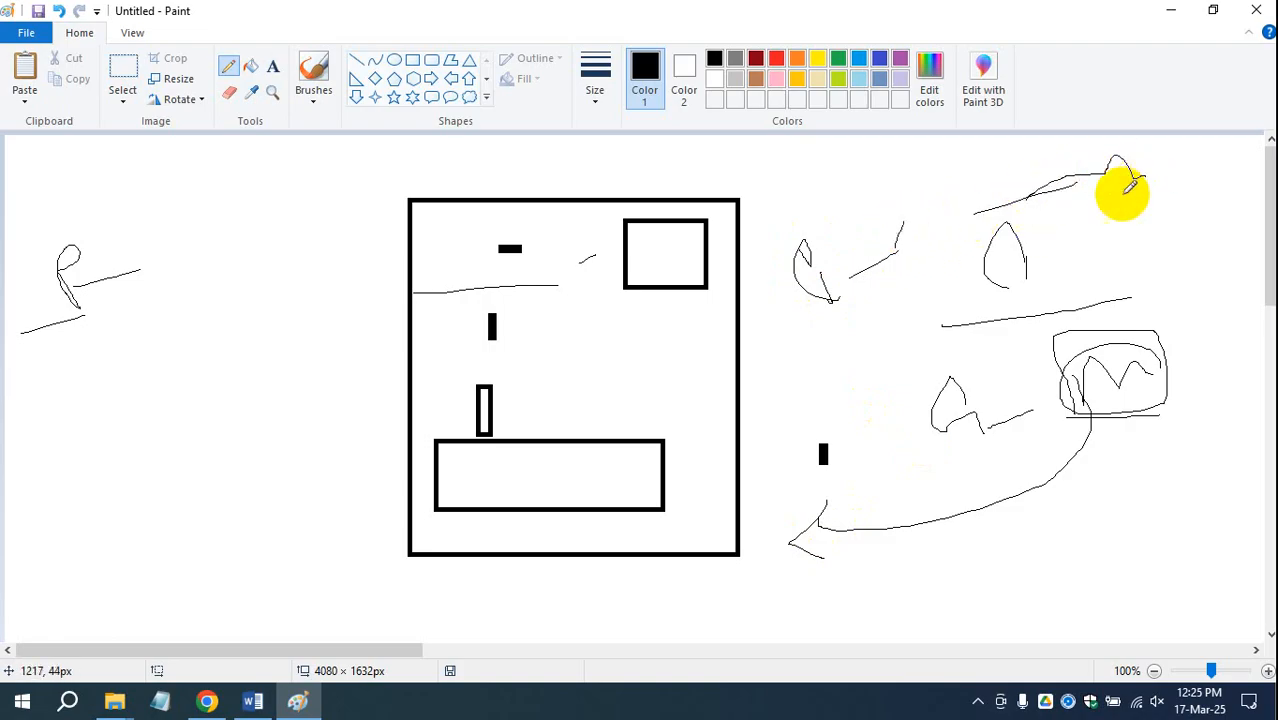
left_click_drag(875, 298, 903, 289)
left_click_drag(910, 216, 952, 180)
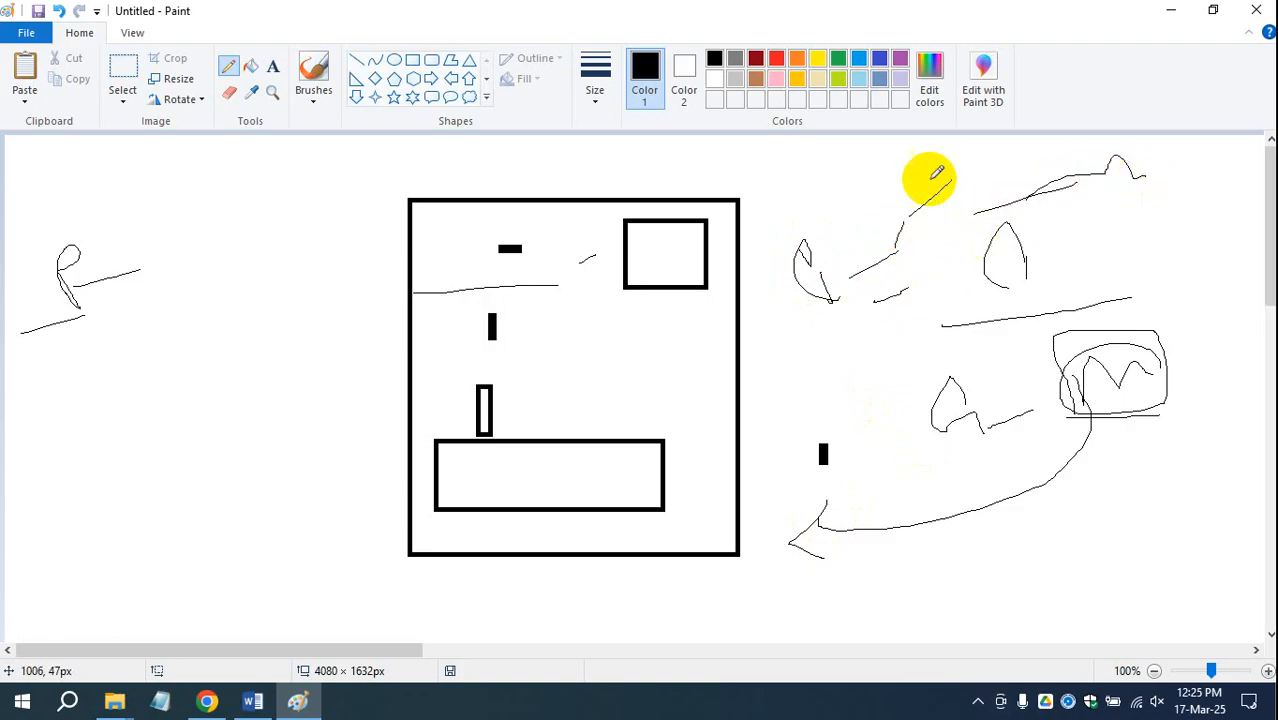
left_click_drag(865, 234, 878, 262)
mouse_move(925, 180)
left_mouse_down()
mouse_move(967, 206)
mouse_move(1057, 169)
mouse_move(1013, 214)
mouse_move(1013, 200)
mouse_move(977, 292)
left_mouse_up()
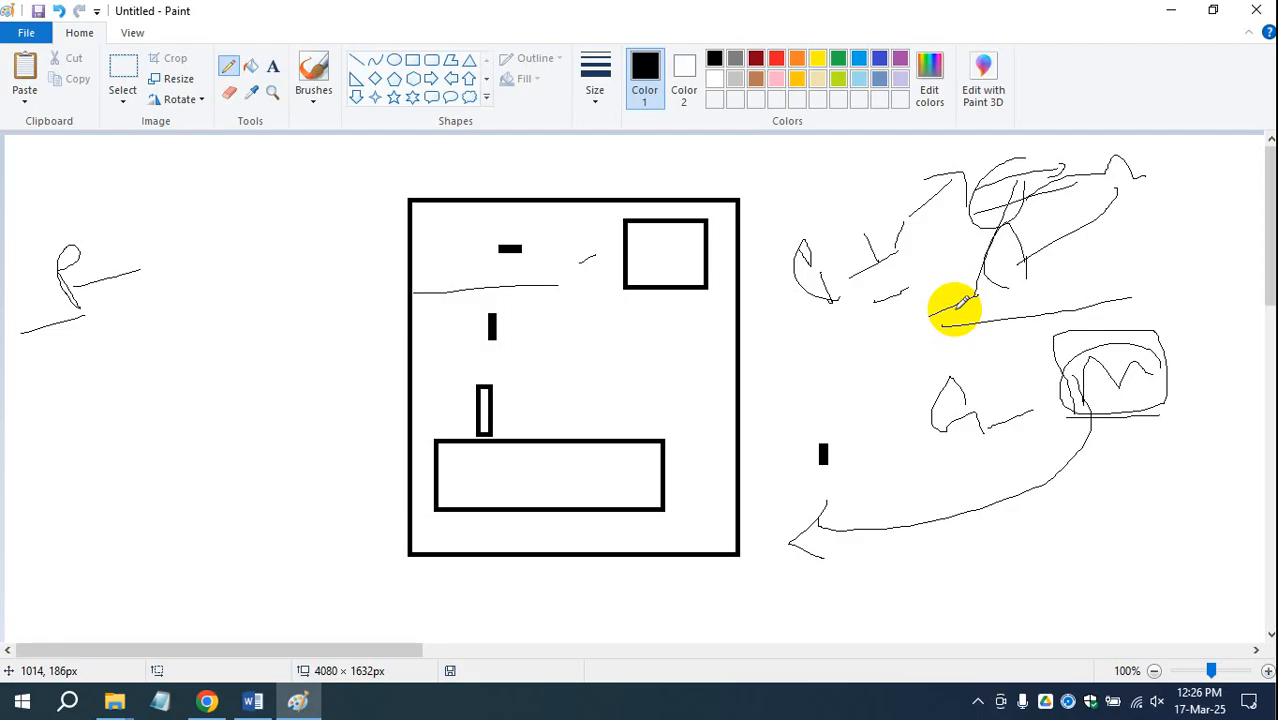
Circle the whole page outline in pencil, add two lines at its left edge, and write a circled M below the R.
left_click_drag(432, 195, 362, 297)
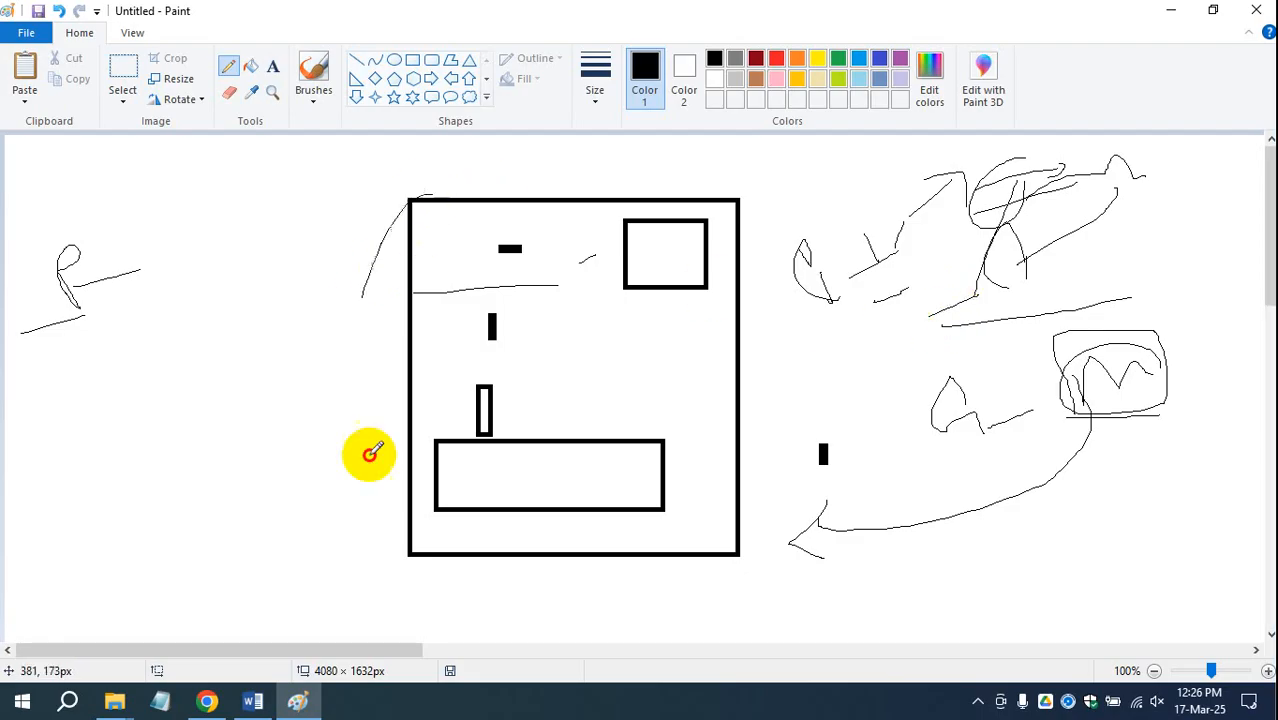
mouse_move(370, 453)
left_mouse_down()
mouse_move(759, 288)
mouse_move(432, 197)
left_mouse_up()
left_click_drag(448, 335, 325, 381)
mouse_move(78, 458)
left_mouse_down()
mouse_move(78, 410)
mouse_move(137, 351)
mouse_move(106, 379)
left_mouse_up()
left_click_drag(322, 392, 359, 385)
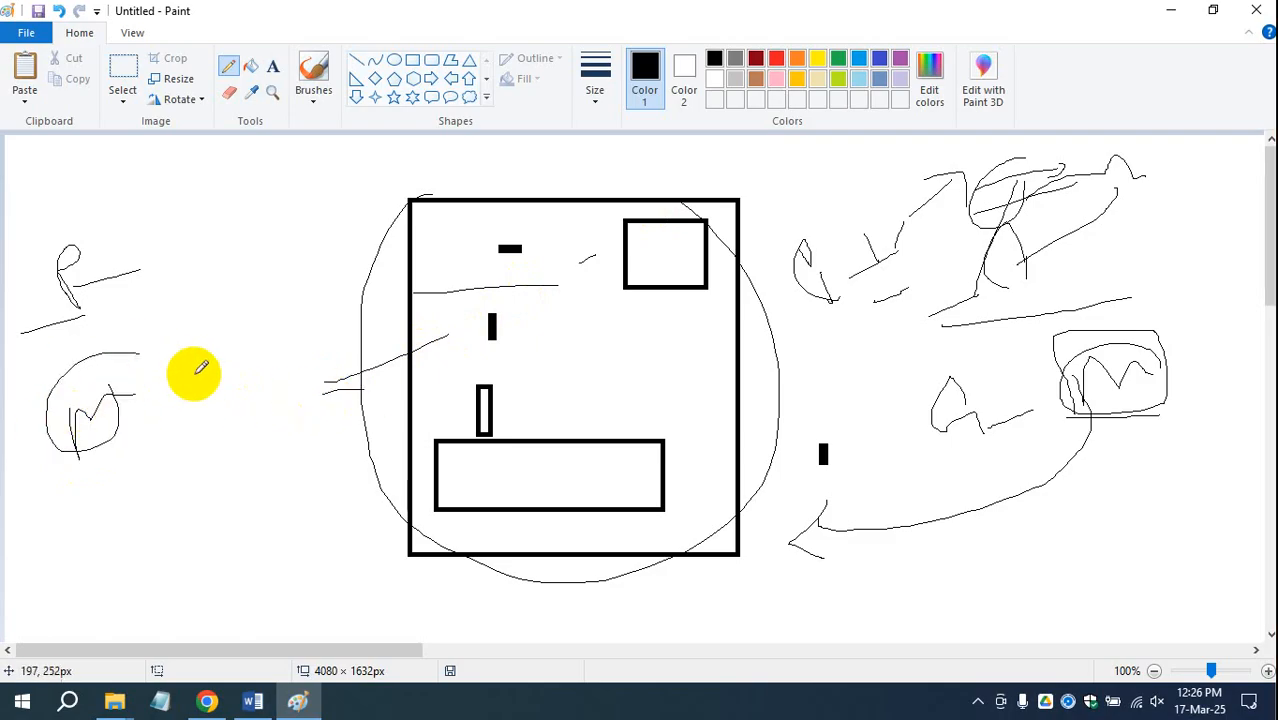
Pencil a tick beside the R, a squiggle beside the circled M, and a line from the page outline toward a small loop.
left_click_drag(152, 296, 205, 271)
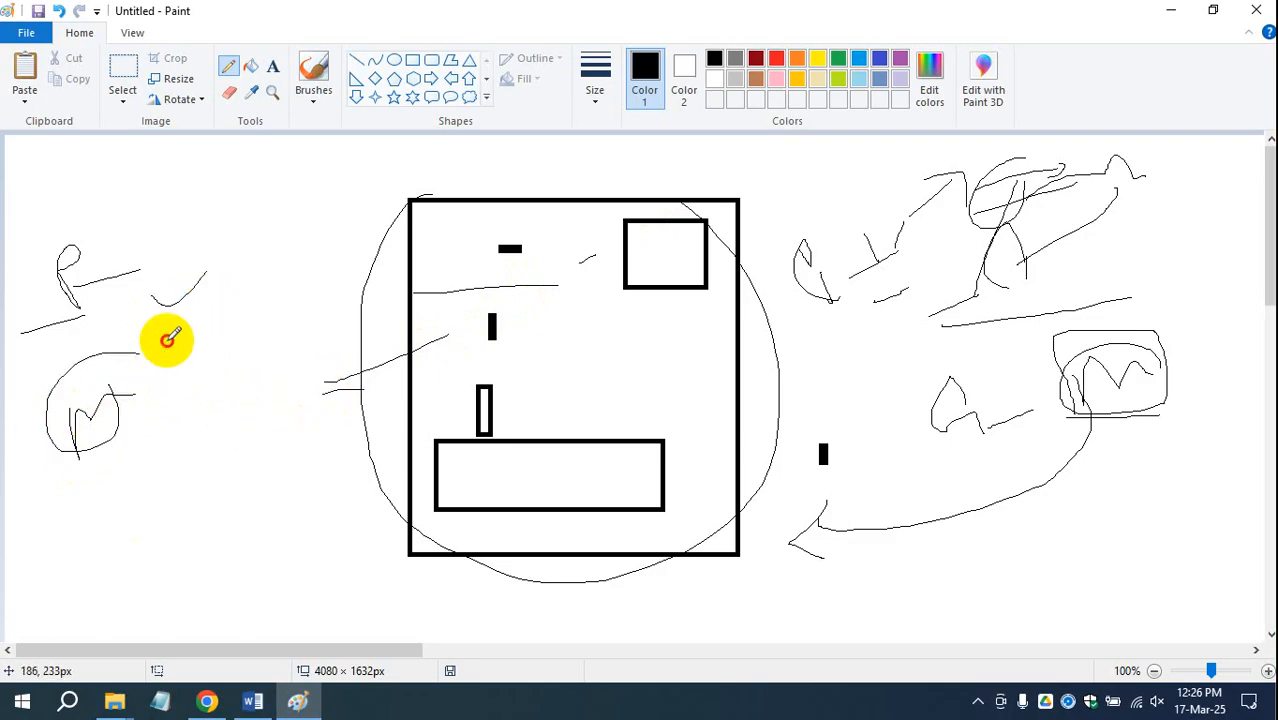
left_click_drag(168, 340, 220, 342)
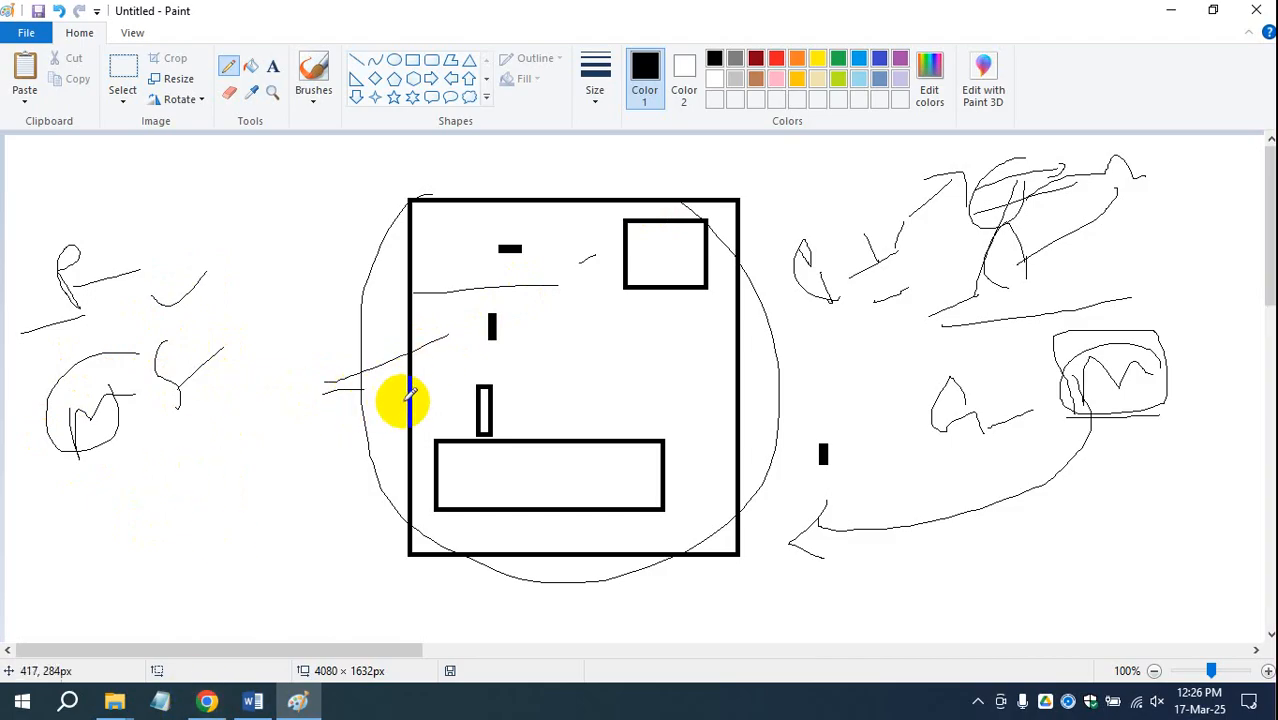
mouse_move(406, 398)
left_mouse_down()
mouse_move(300, 458)
mouse_move(243, 457)
left_mouse_up()
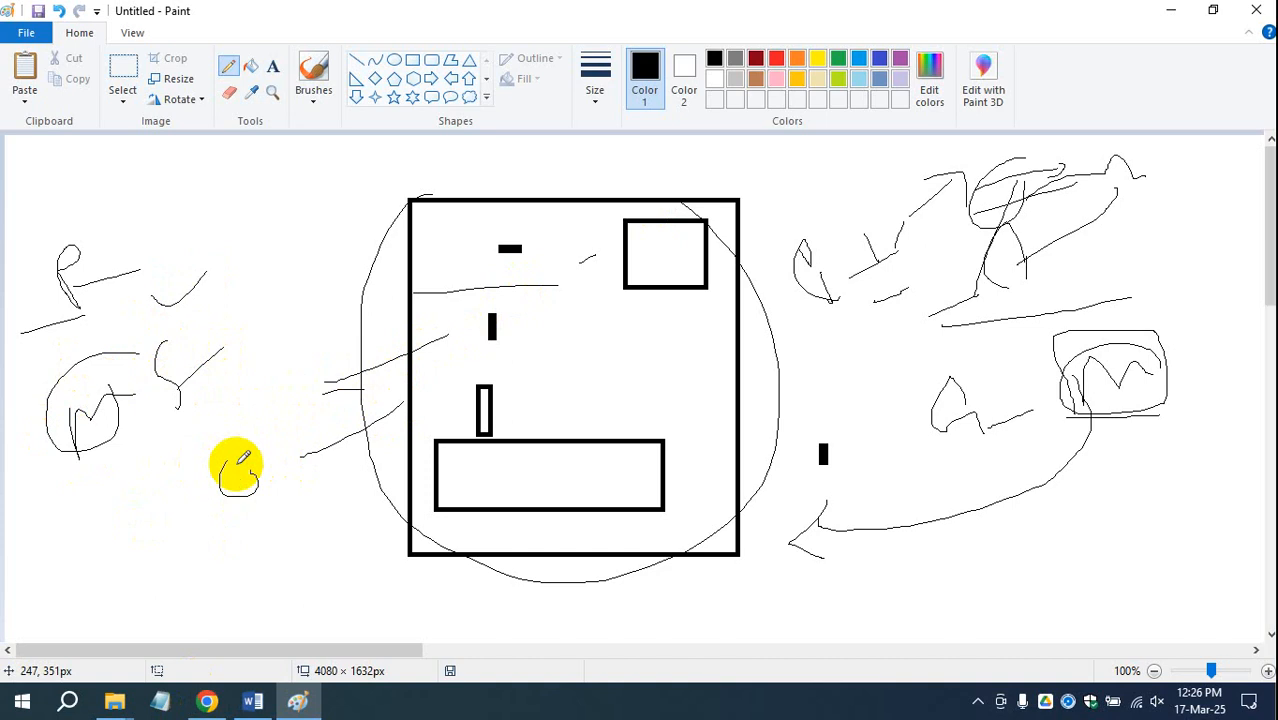
Draw three stacked rectangles below the page sketch: one about 251 × 31 px, a wider bar, and a box about 273 × 179 px.
scroll(372, 454, "down", 4)
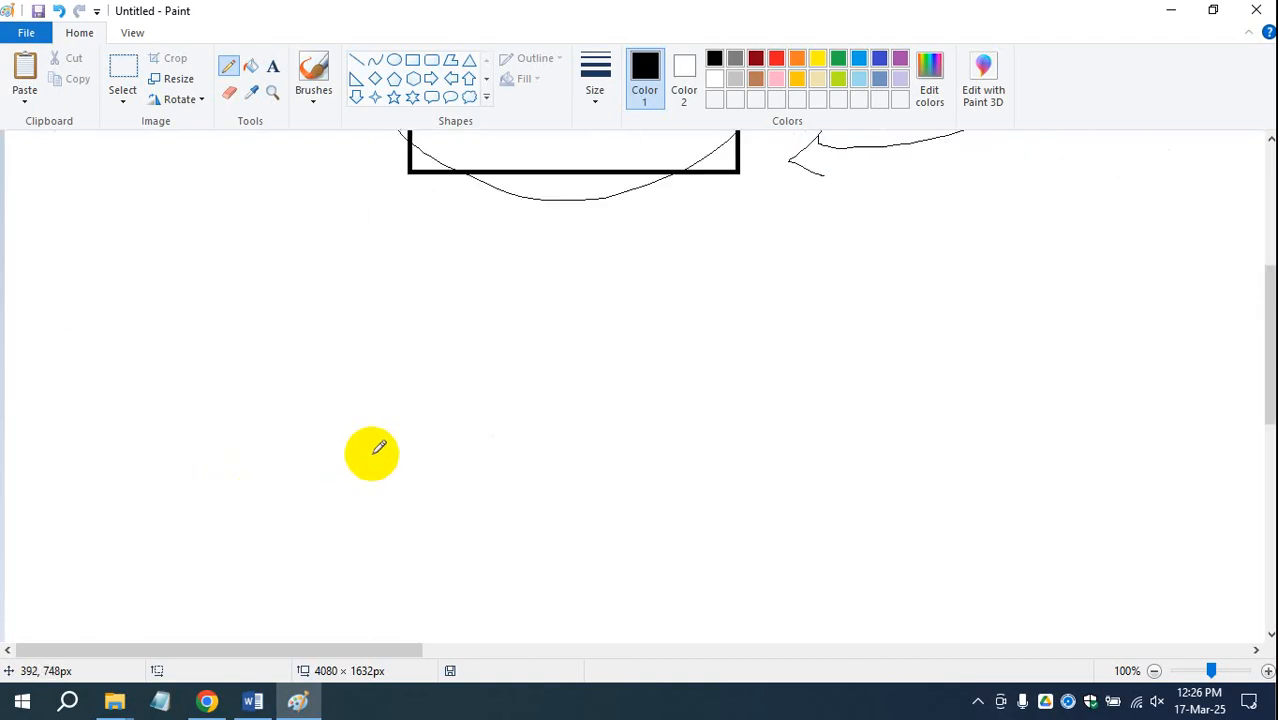
left_click(412, 59)
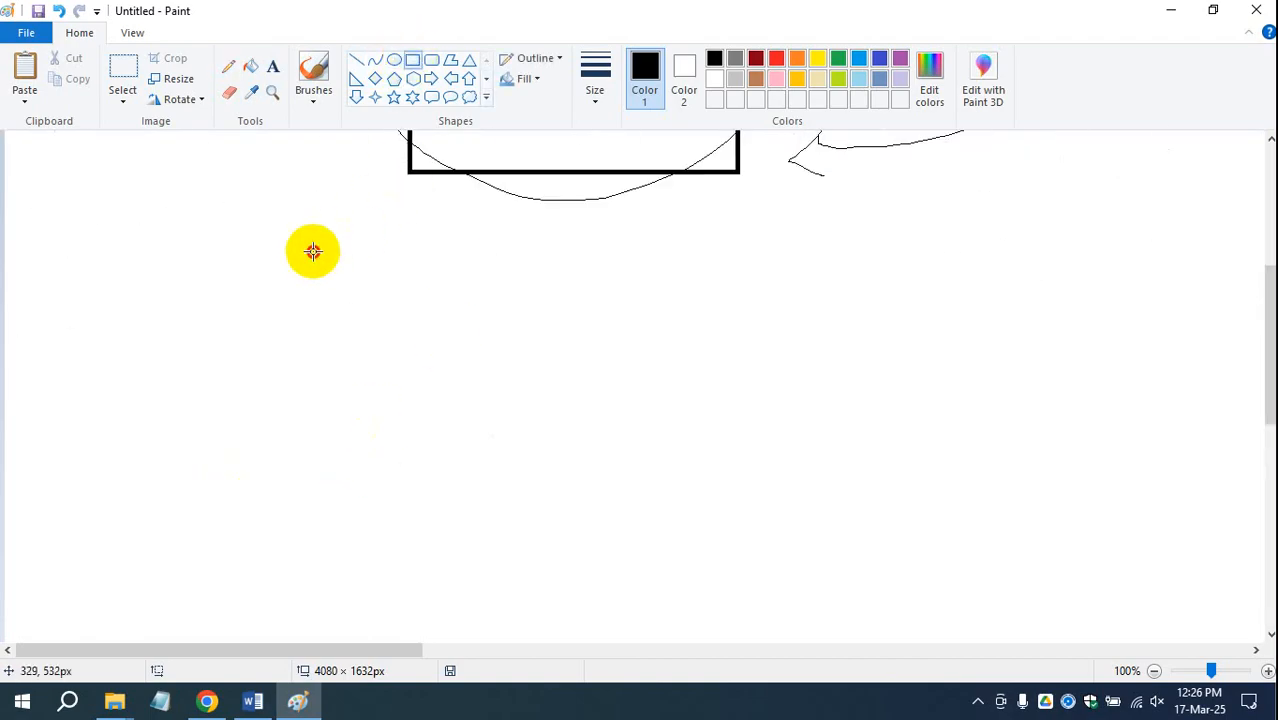
left_click_drag(313, 251, 548, 280)
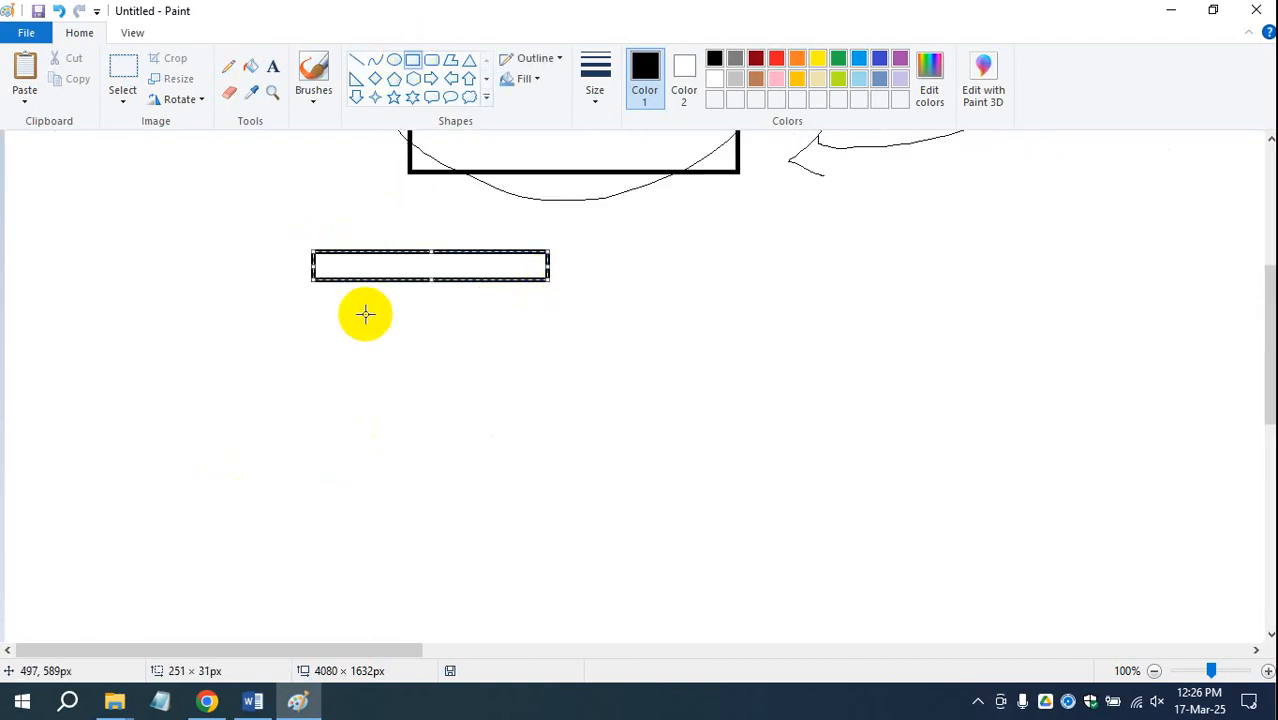
left_click_drag(250, 320, 552, 360)
left_click_drag(259, 431, 516, 598)
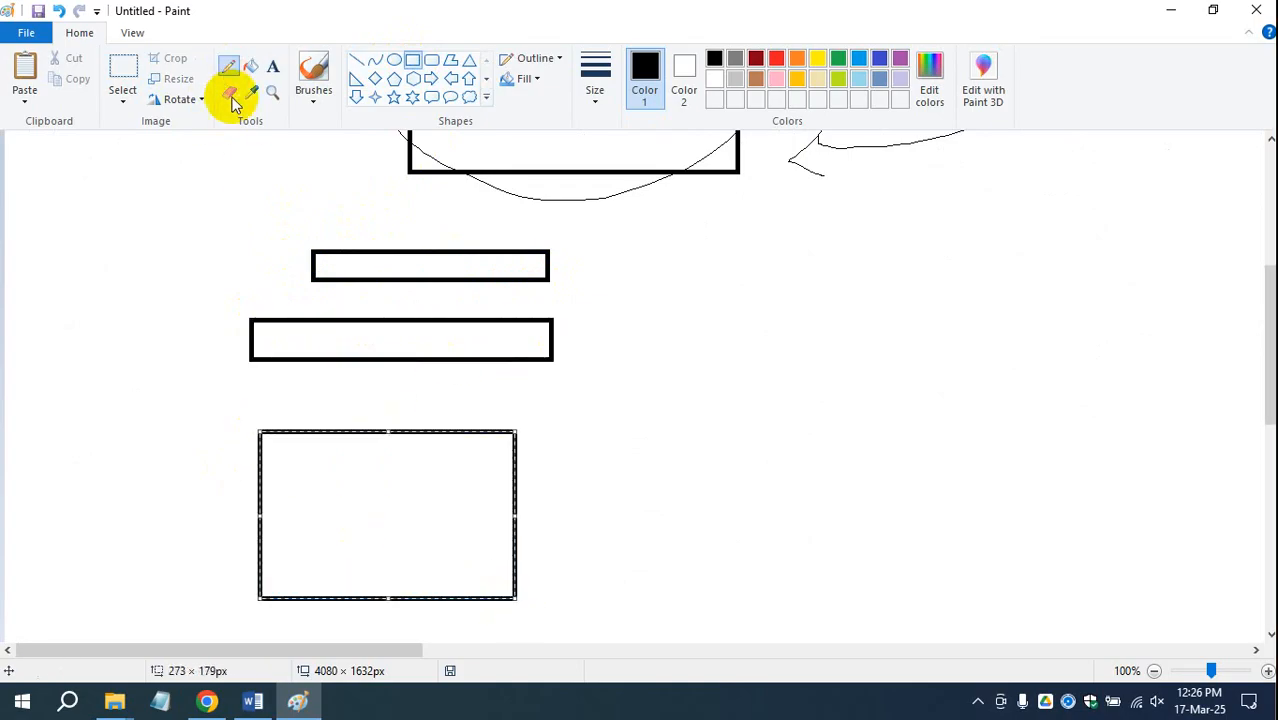
Pencil a line on each side of the top rectangle and two short dashes inside each of the two rectangles below it.
left_click_drag(205, 278, 335, 257)
left_click_drag(568, 262, 660, 254)
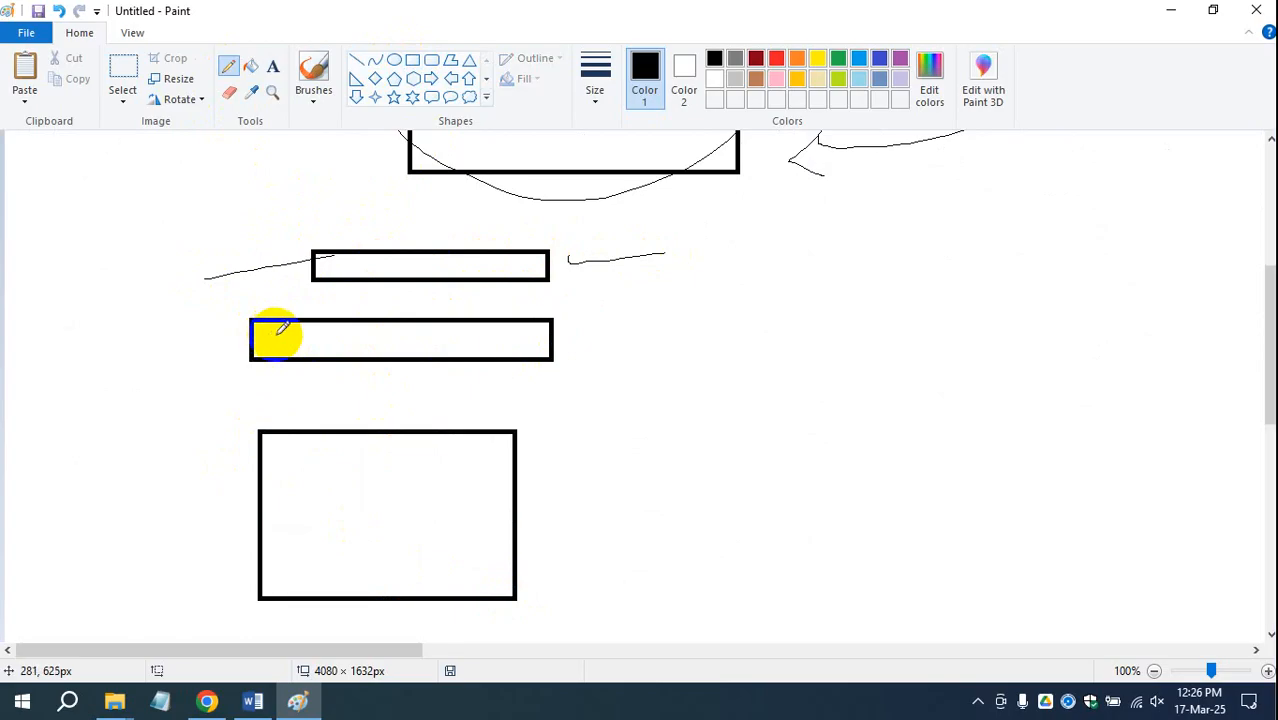
left_click_drag(281, 334, 356, 325)
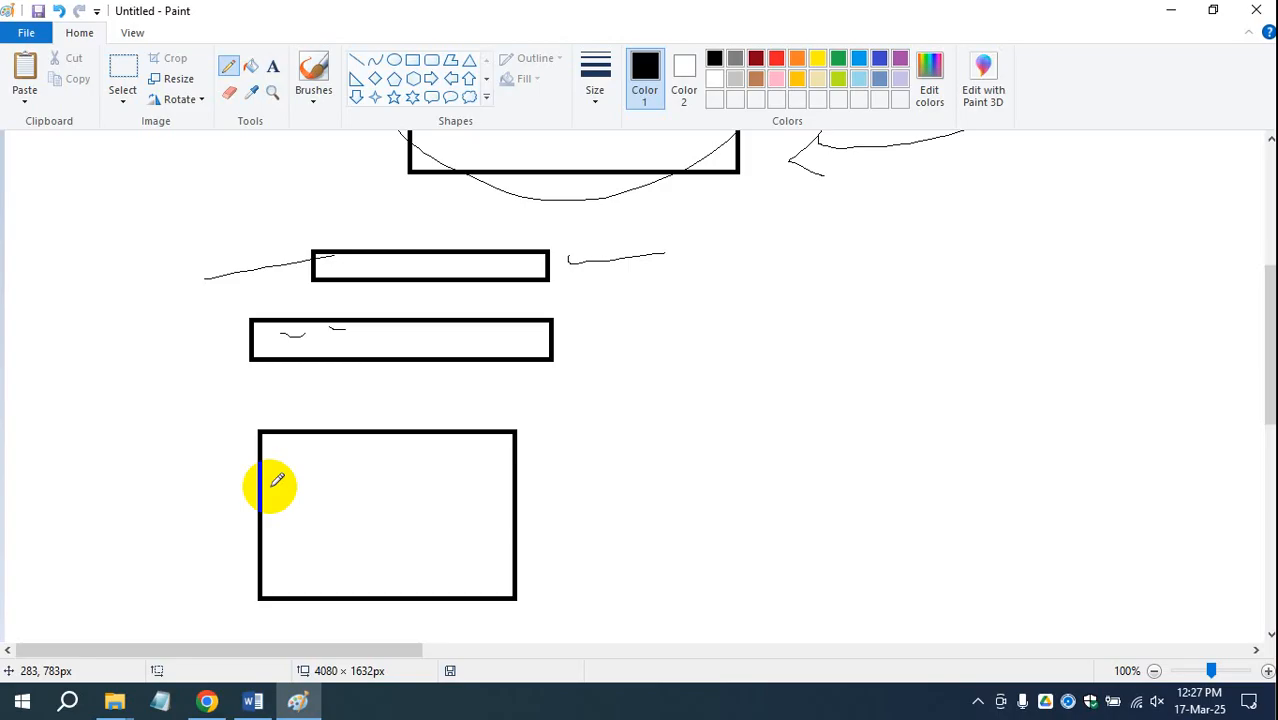
mouse_move(278, 455)
left_mouse_down()
mouse_move(309, 455)
mouse_move(319, 487)
left_mouse_up()
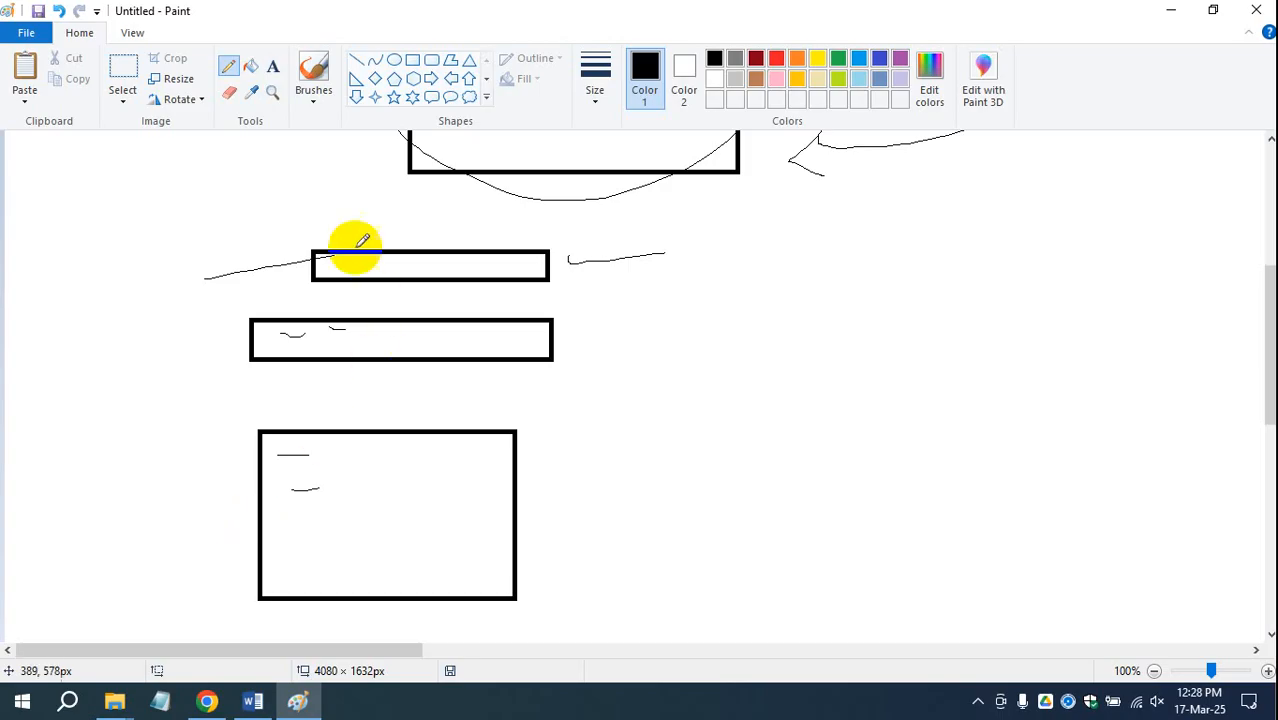
Pencil a tick across the top rectangle, add two lines near the large box, and draw a big loop around all three rectangles.
left_click_drag(358, 239, 470, 254)
left_click_drag(450, 537, 603, 517)
left_click_drag(658, 462, 677, 380)
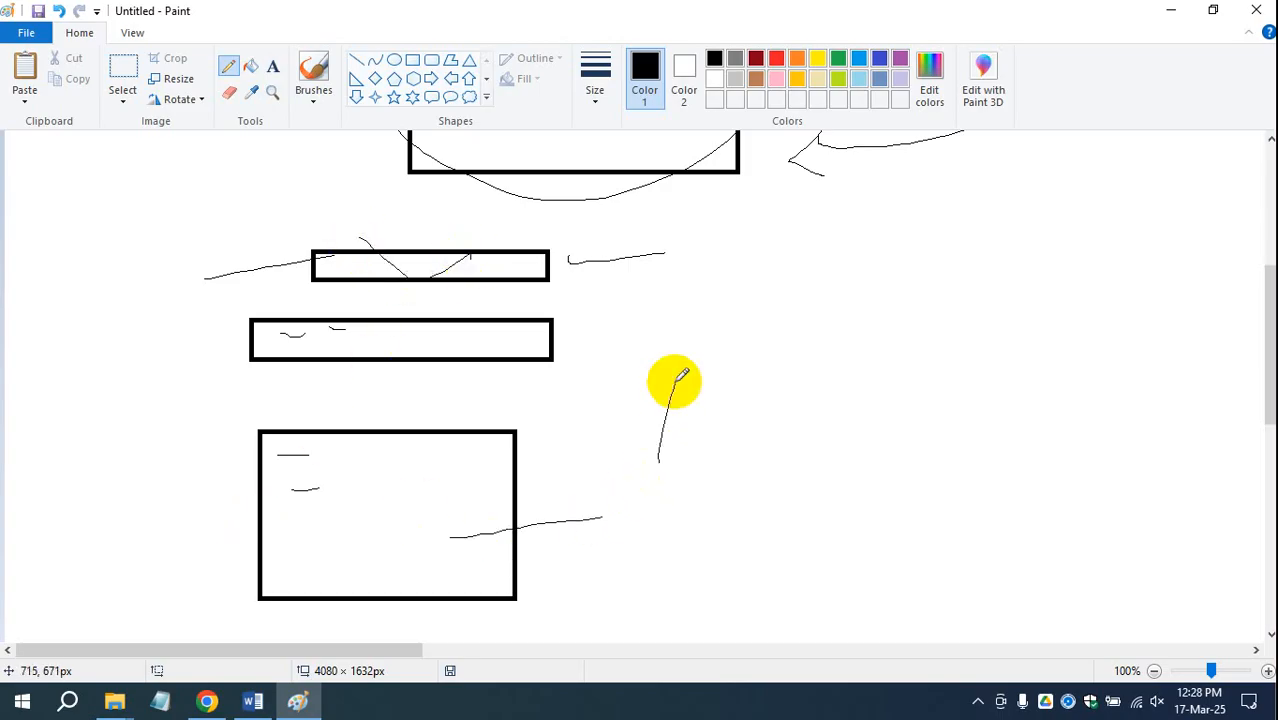
mouse_move(547, 228)
left_mouse_down()
mouse_move(437, 217)
mouse_move(180, 536)
mouse_move(552, 568)
left_mouse_up()
left_click_drag(627, 508, 596, 214)
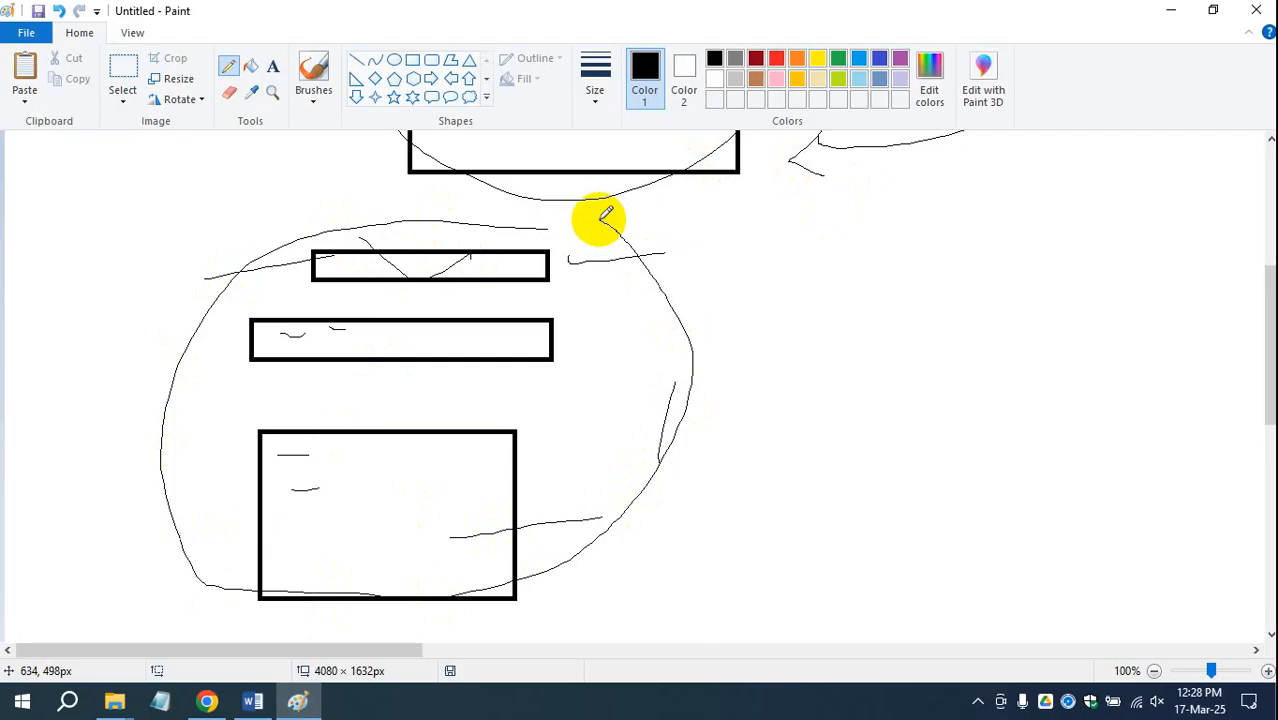
Write a large P beside the circled rectangles, with a slanted line below it and three rows of pencil squiggles and dashes underneath.
mouse_move(780, 245)
left_mouse_down()
mouse_move(802, 211)
mouse_move(793, 317)
mouse_move(808, 365)
left_mouse_up()
left_click_drag(993, 292, 785, 390)
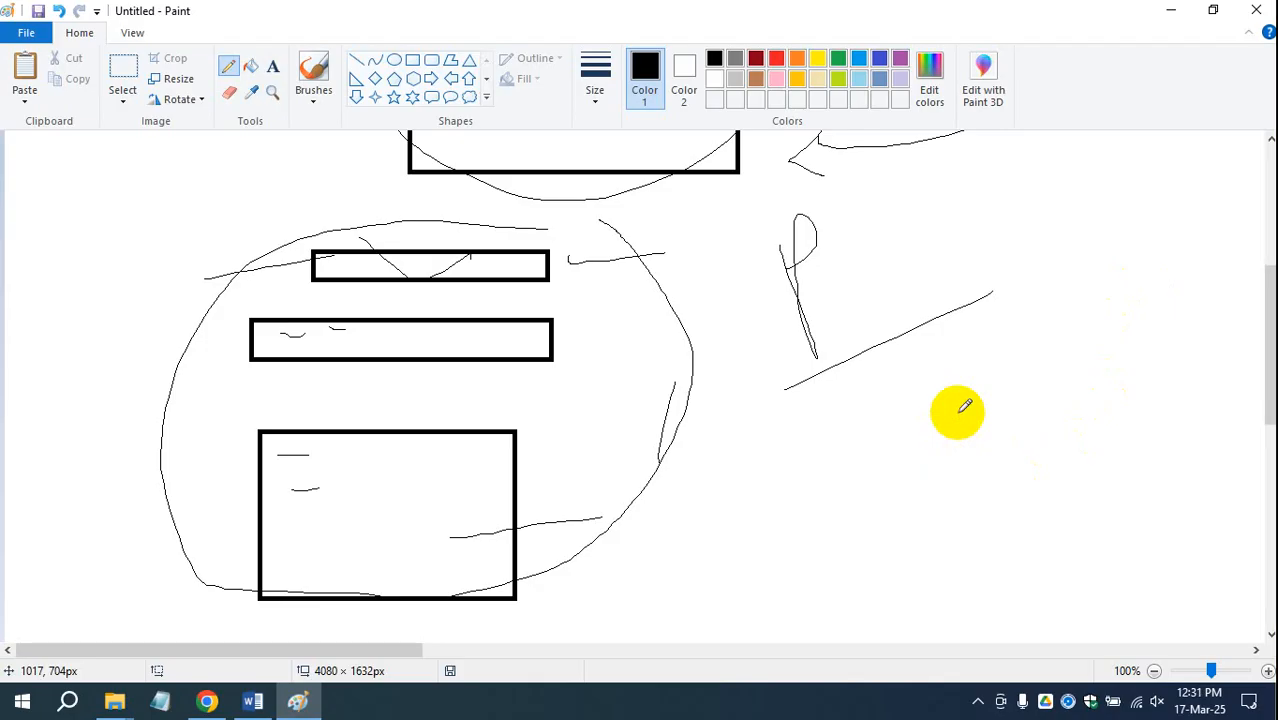
mouse_move(815, 410)
left_mouse_down()
mouse_move(822, 392)
mouse_move(858, 398)
left_mouse_up()
left_click_drag(893, 396, 910, 395)
mouse_move(853, 448)
left_mouse_down()
mouse_move(832, 489)
mouse_move(941, 440)
left_mouse_up()
left_click_drag(846, 530, 990, 500)
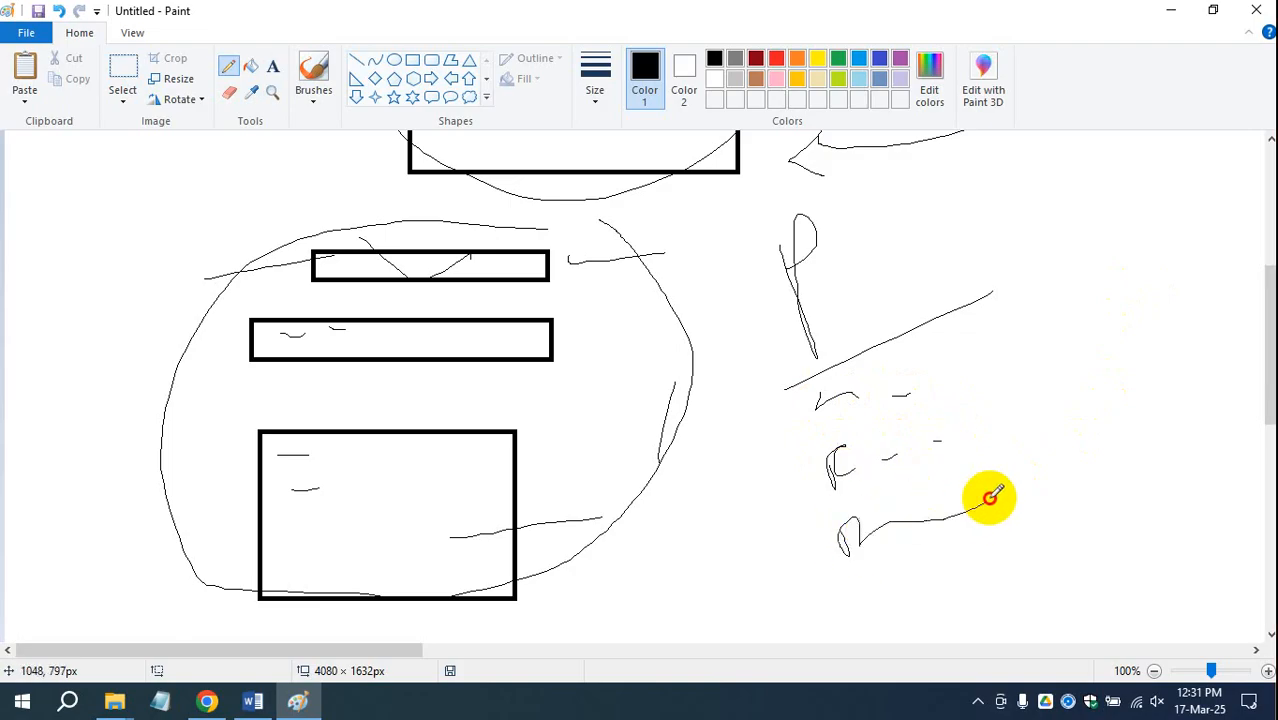